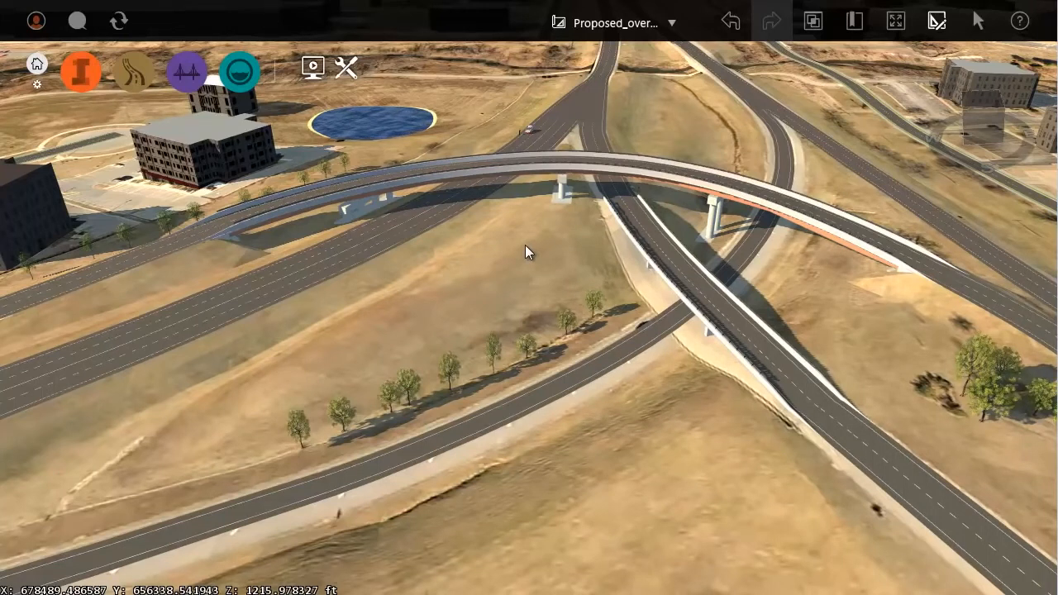
pyautogui.moveTo(516, 248)
pyautogui.mouseDown()
pyautogui.moveTo(498, 288)
pyautogui.moveTo(524, 284)
pyautogui.moveTo(418, 254)
pyautogui.moveTo(529, 257)
pyautogui.mouseUp()
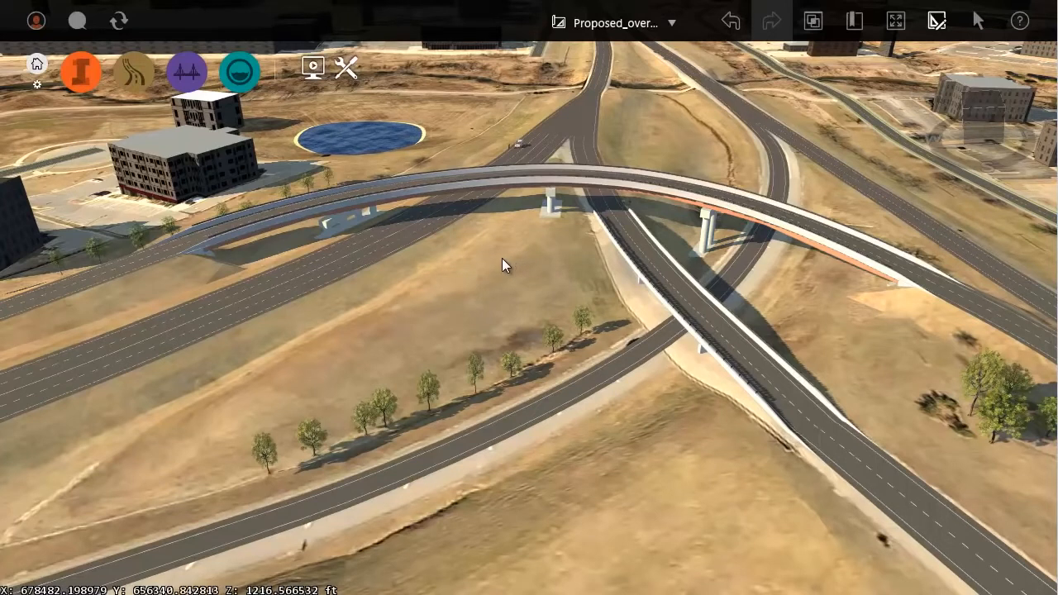
pyautogui.scroll(2, 496, 252)
pyautogui.scroll(1, 512, 259)
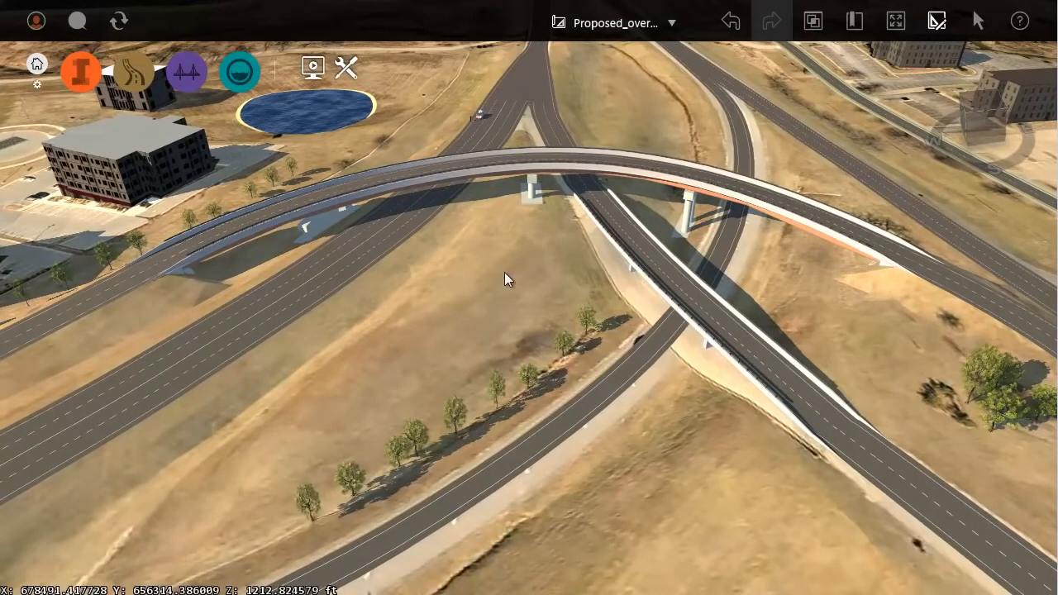
# Return to the home page, start Model Builder and locate Salt Lake City, UT (United States) on its map
pyautogui.click(36, 64)
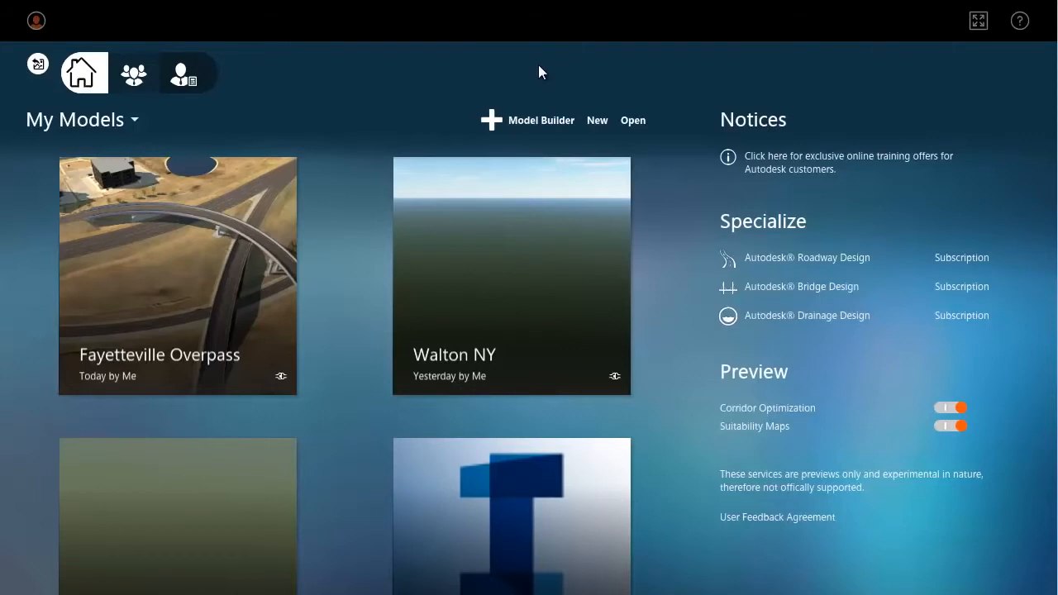
pyautogui.click(527, 120)
pyautogui.click(66, 60)
pyautogui.write('Salt')
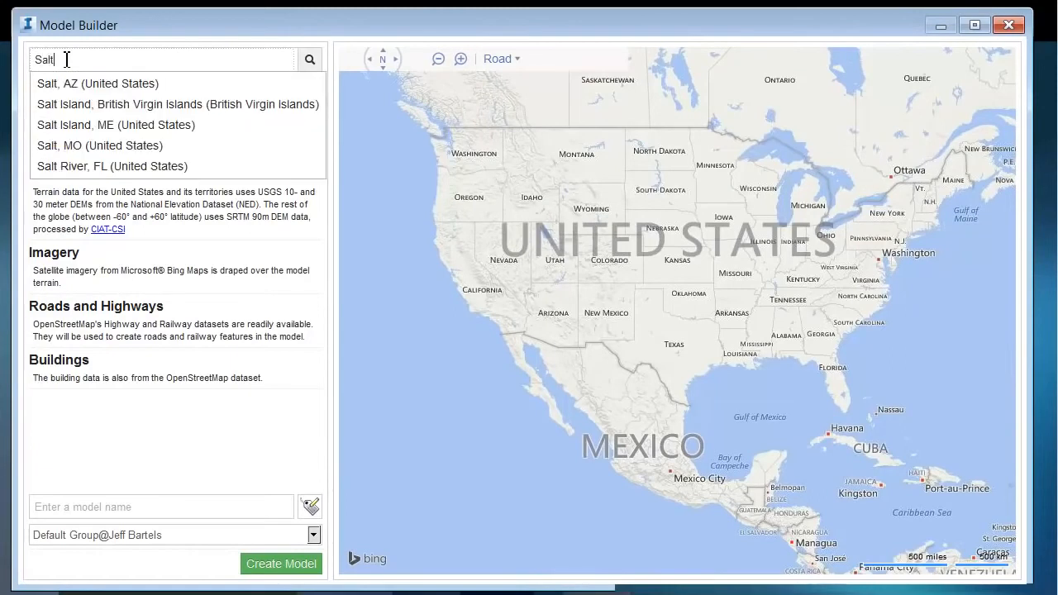
pyautogui.write(' lake')
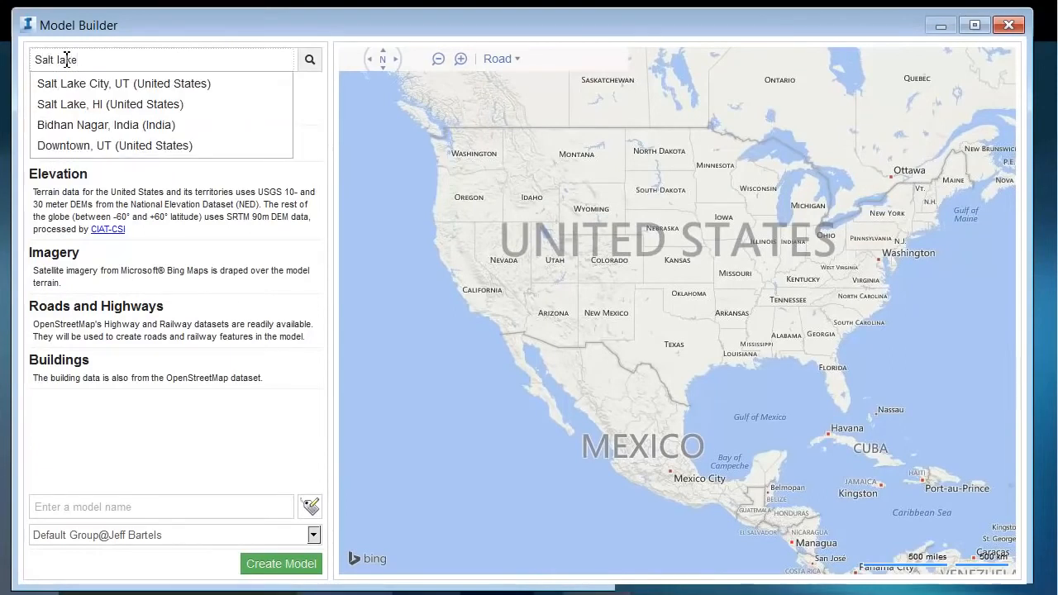
pyautogui.click(116, 86)
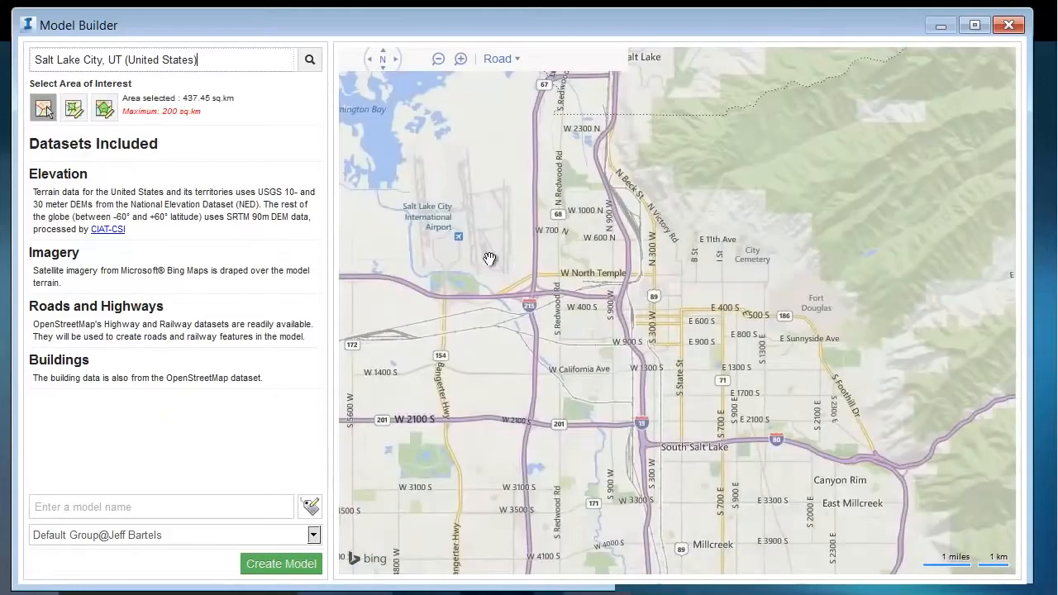
# Define a rectangular area of interest of about 31 sq km around the I-80 and I-215 interchange near Canyon Rim and East Millcreek
pyautogui.moveTo(603, 358); pyautogui.dragTo(576, 419)
pyautogui.scroll(2, 715, 300)
pyautogui.scroll(-2, 725, 373)
pyautogui.scroll(1, 711, 386)
pyautogui.moveTo(713, 402); pyautogui.dragTo(571, 232)
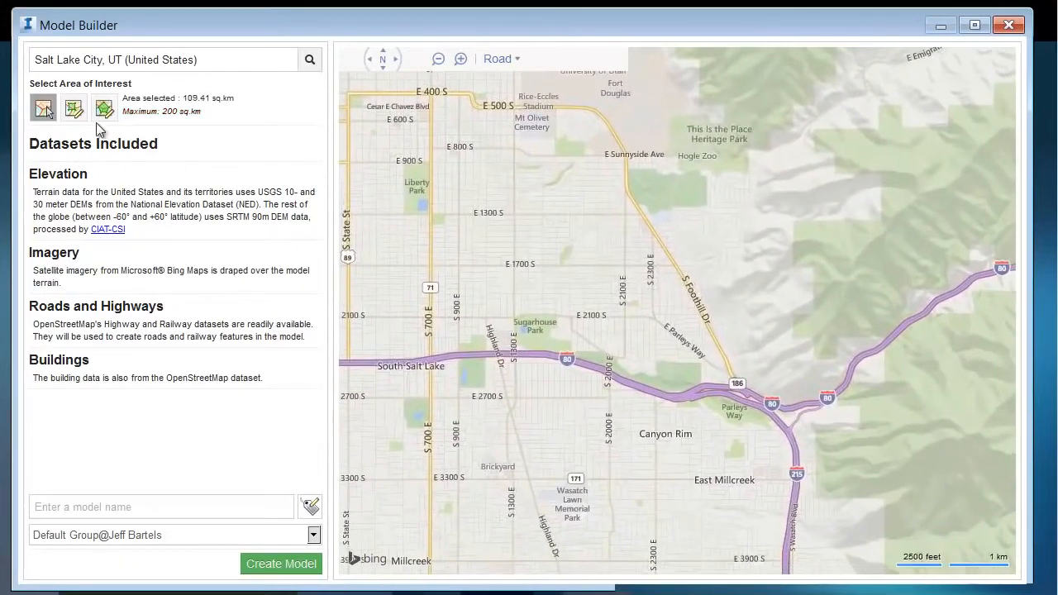
pyautogui.click(73, 110)
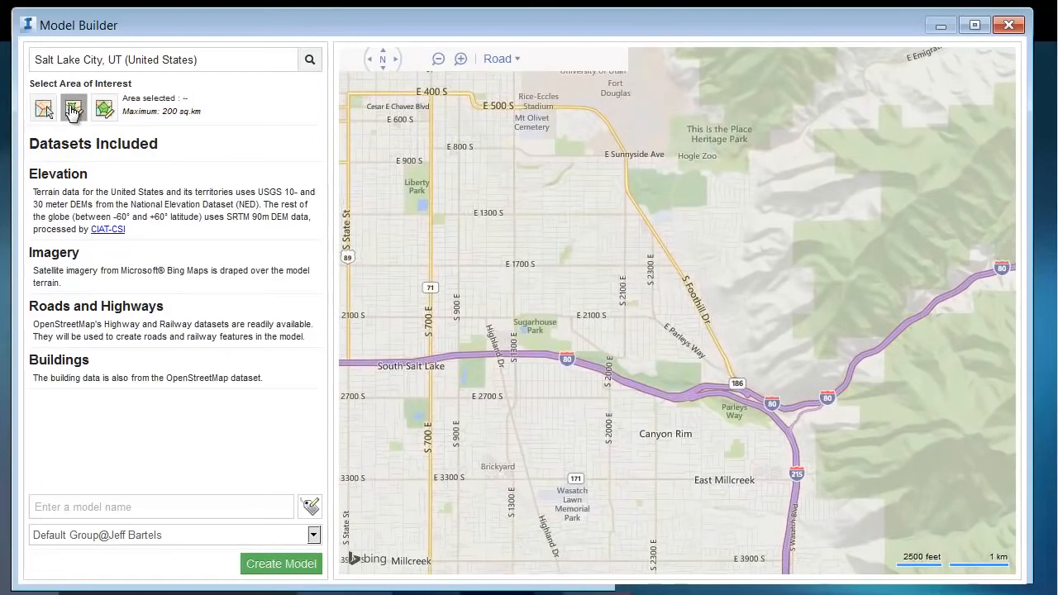
pyautogui.moveTo(594, 188); pyautogui.dragTo(922, 499)
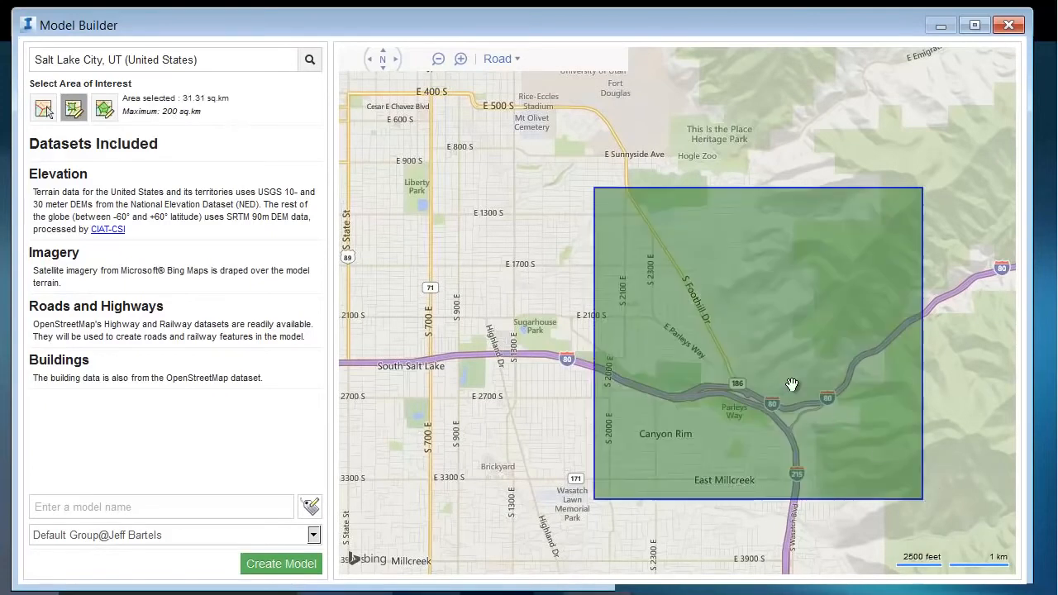
# Name the model "Utah sample", submit it for creation and close Model Builder
pyautogui.click(55, 507)
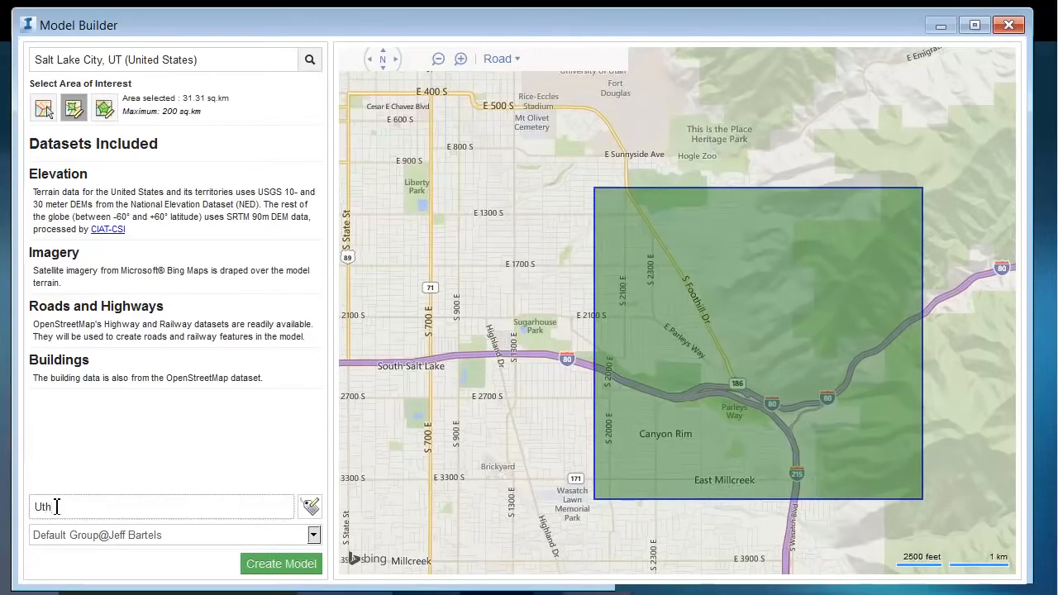
pyautogui.write('Utah sample')
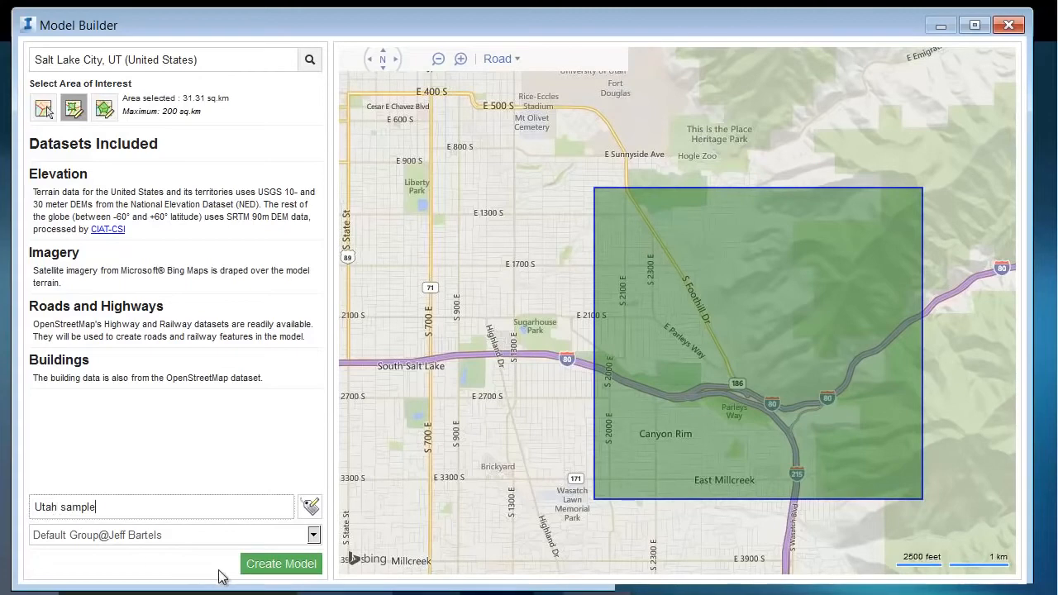
pyautogui.click(267, 566)
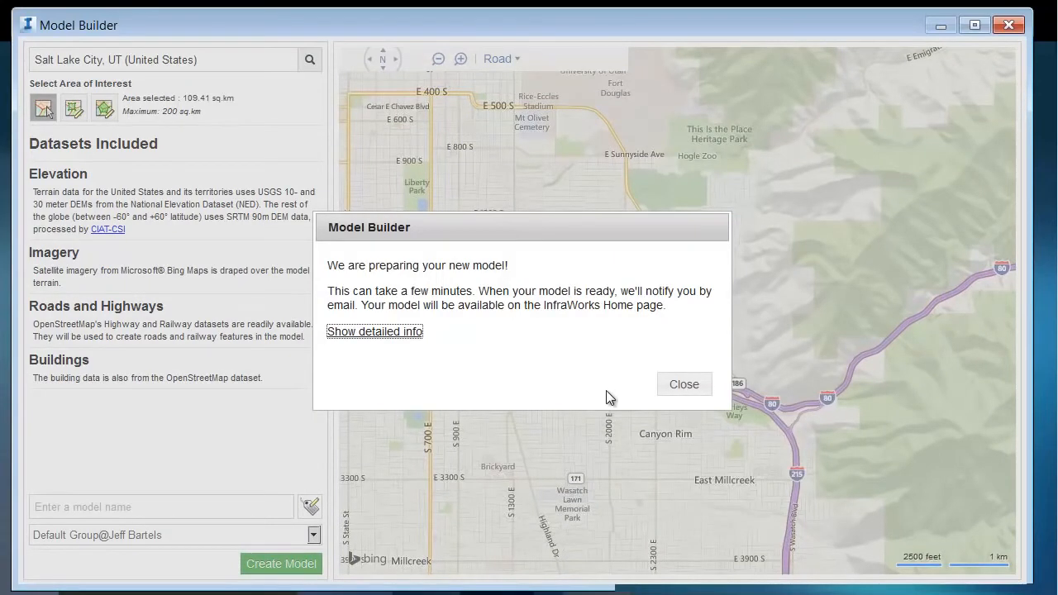
pyautogui.click(683, 385)
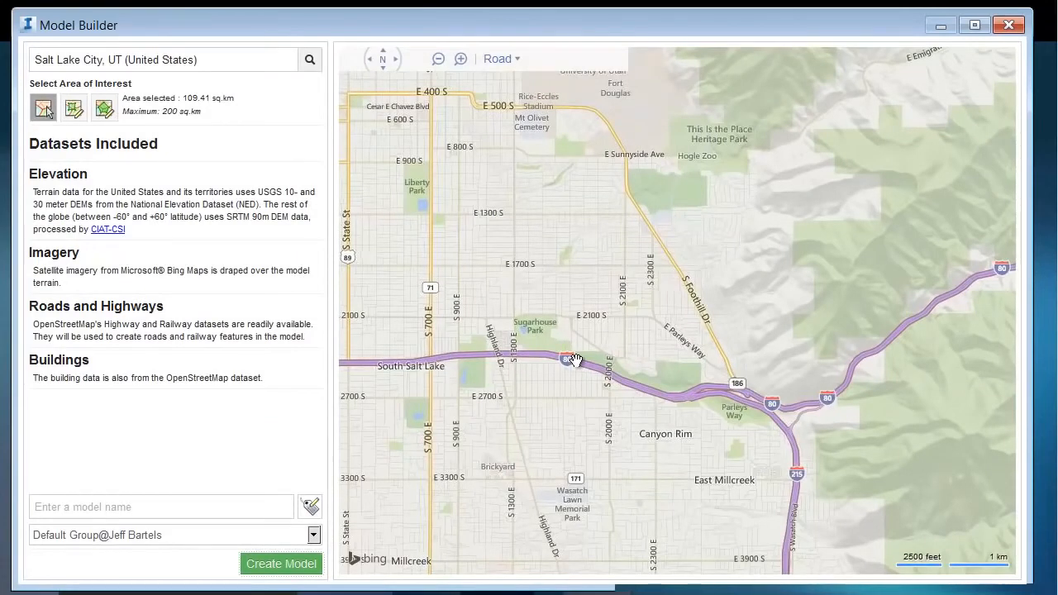
pyautogui.click(1009, 26)
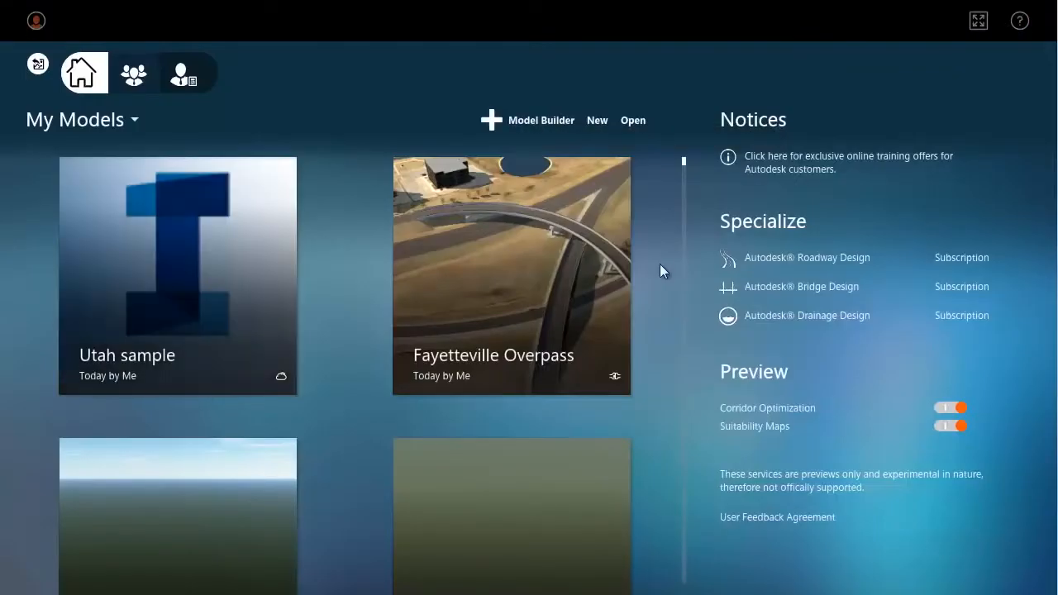
# Start a new blank model named "Fayatteville model"
pyautogui.click(597, 121)
pyautogui.click(452, 239)
pyautogui.write('Fayetteville model')
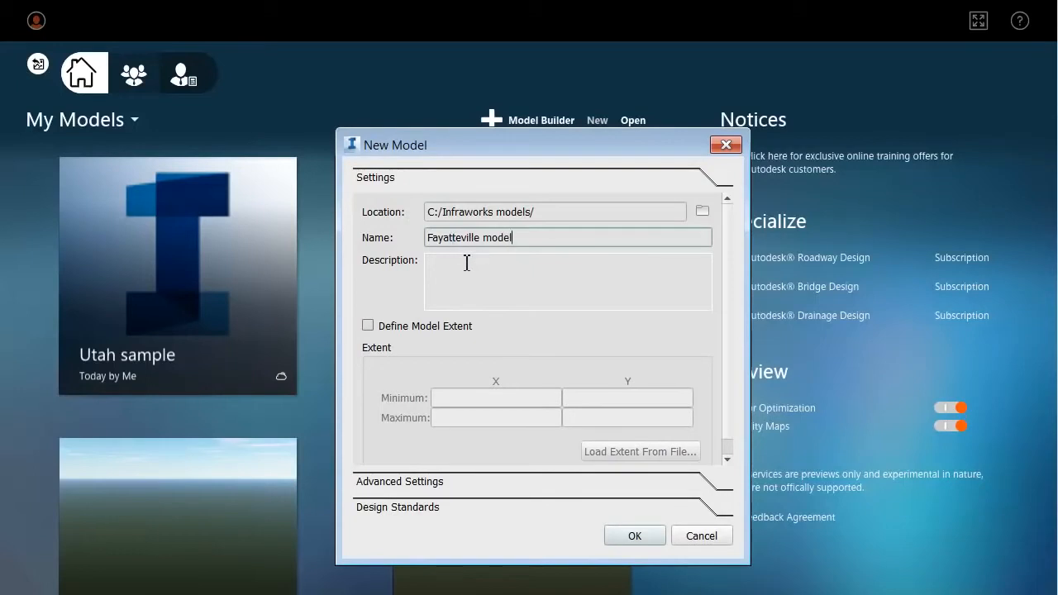
# Define the model extent from AK_Extents_clip.shp in the City of Fayetteville AK Model Extents folder
pyautogui.click(367, 325)
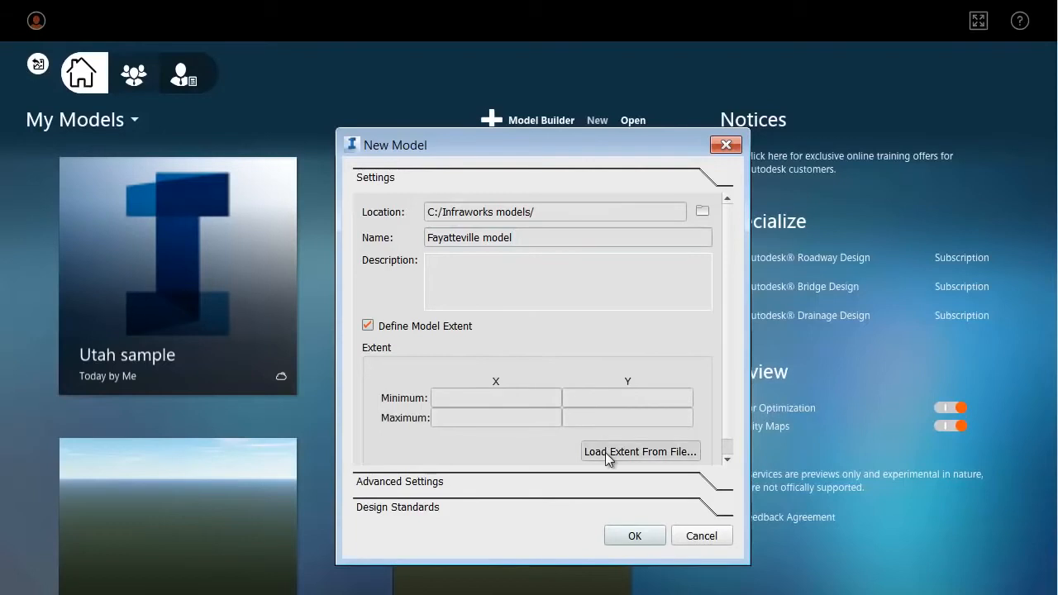
pyautogui.click(639, 451)
pyautogui.moveTo(637, 169); pyautogui.dragTo(432, 24)
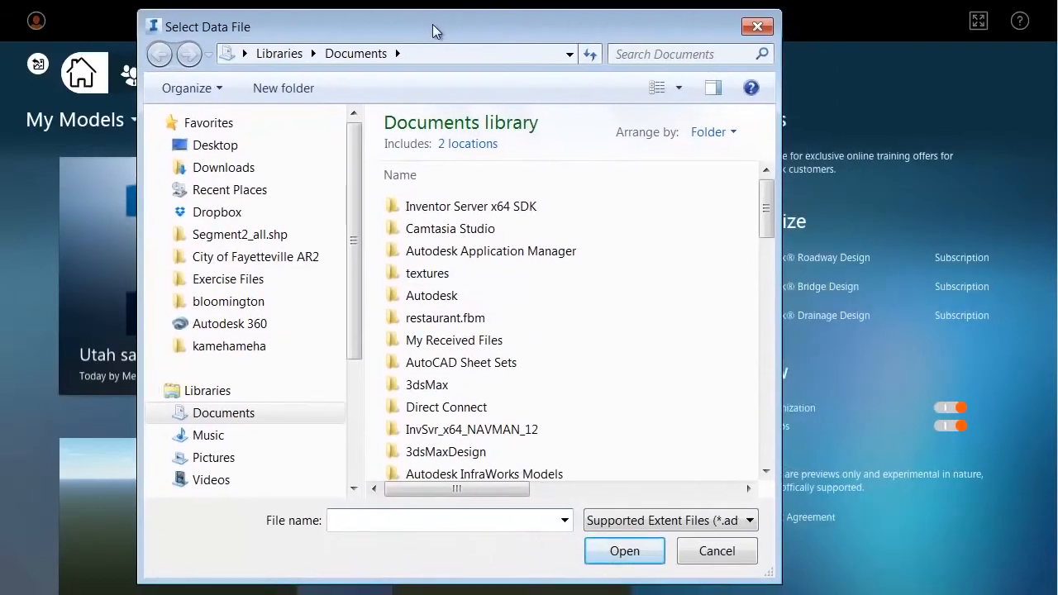
pyautogui.click(266, 257)
pyautogui.doubleClick(426, 186)
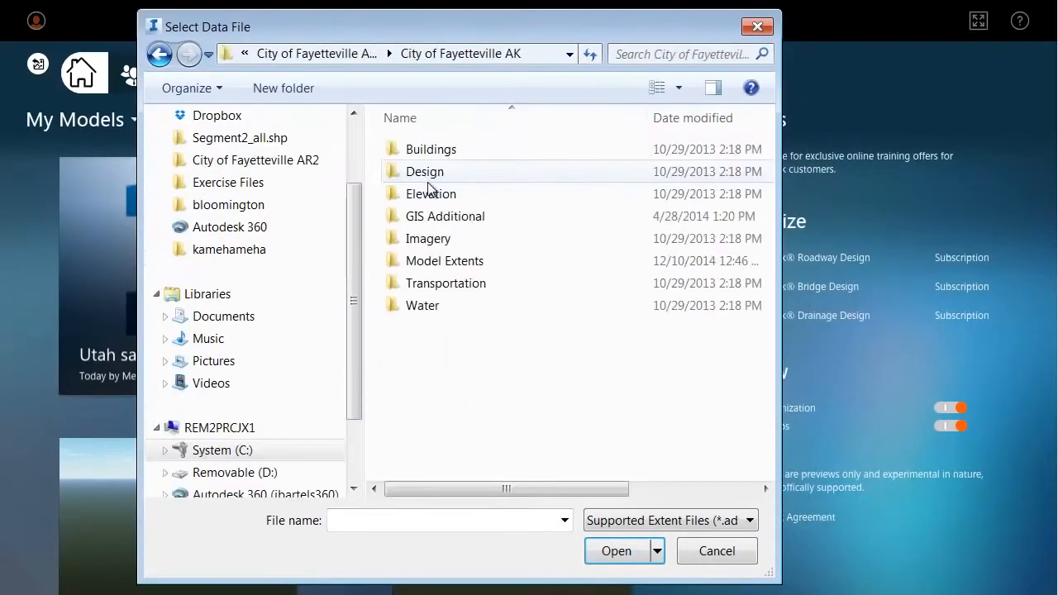
pyautogui.doubleClick(433, 261)
pyautogui.click(447, 153)
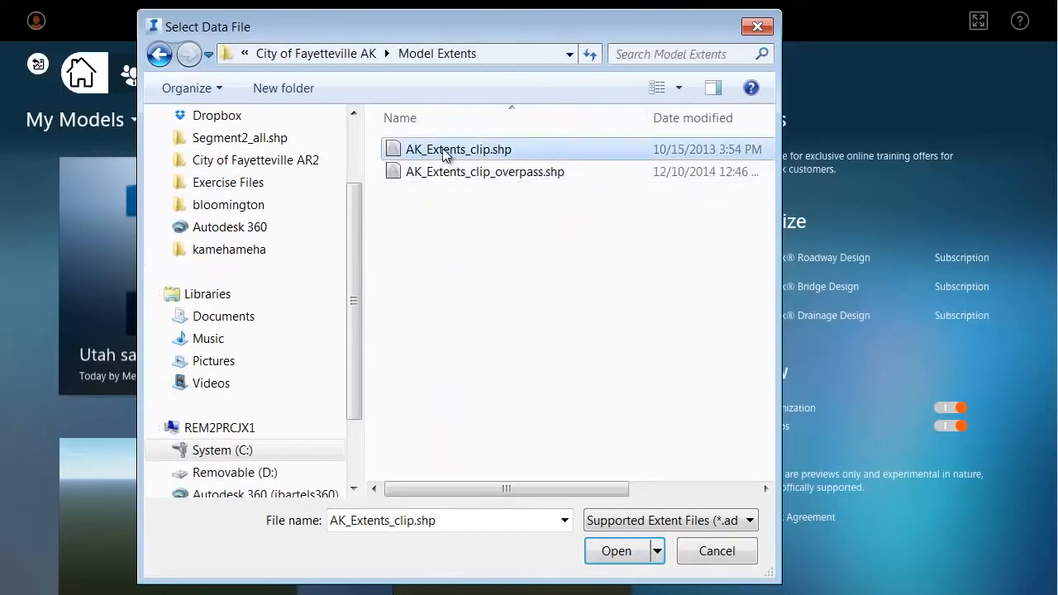
pyautogui.click(614, 554)
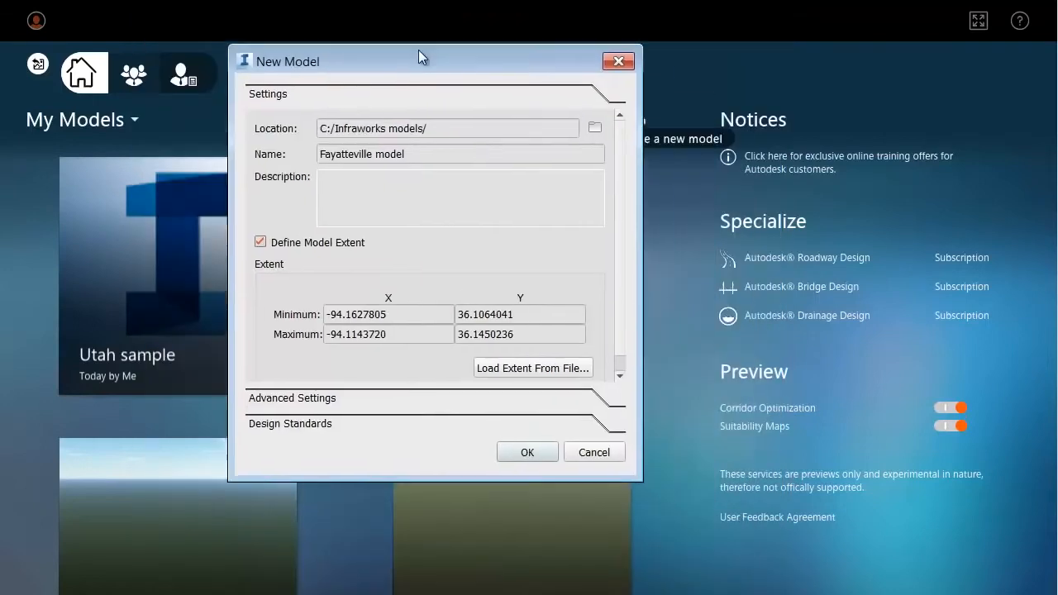
pyautogui.moveTo(418, 56); pyautogui.dragTo(402, 43)
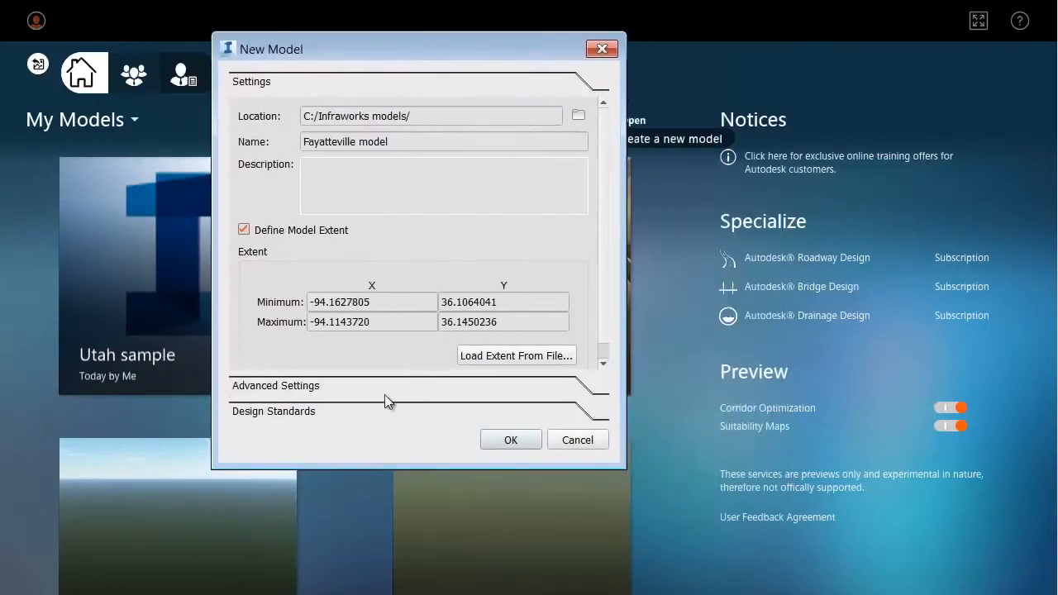
# Set the model's UCS to AR83-NF (NAD83 Arkansas State Planes, North Zone, US Foot) and create the model
pyautogui.click(313, 389)
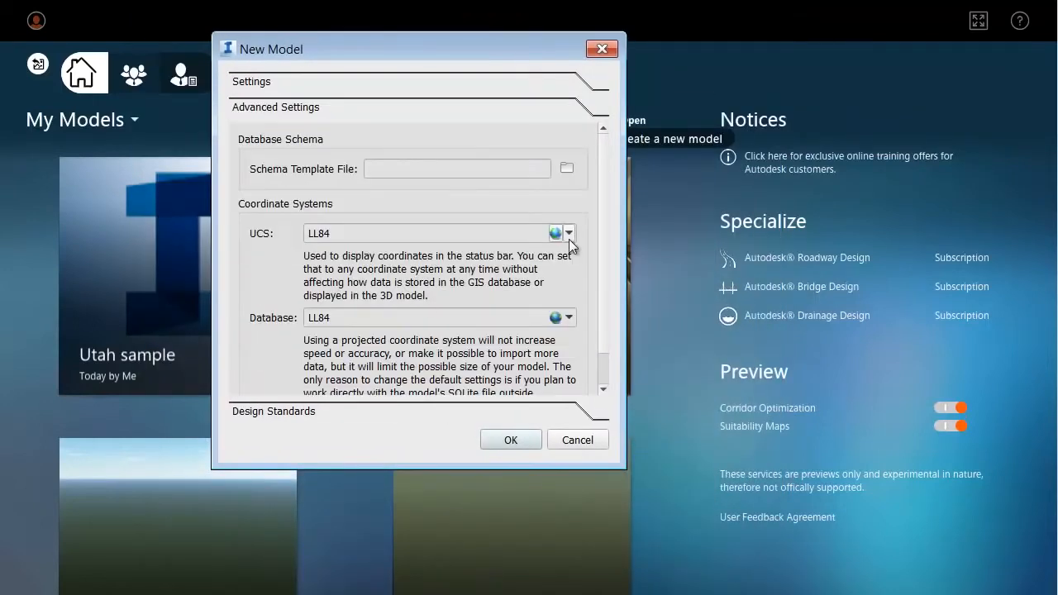
pyautogui.moveTo(481, 50); pyautogui.dragTo(353, 37)
pyautogui.click(425, 221)
pyautogui.moveTo(344, 289); pyautogui.dragTo(352, 385)
pyautogui.scroll(-1, 290, 376)
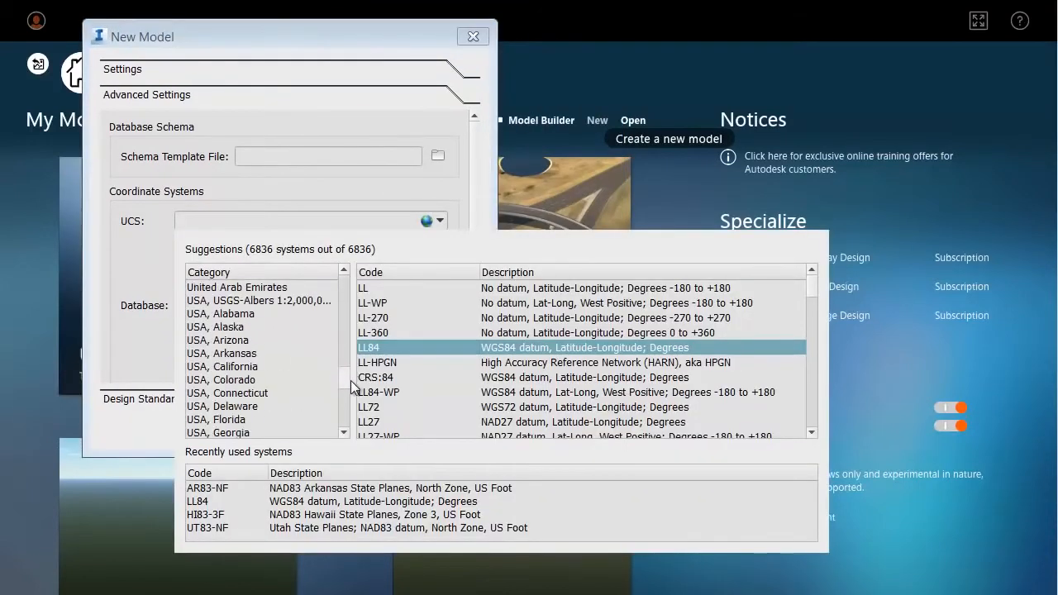
pyautogui.click(244, 358)
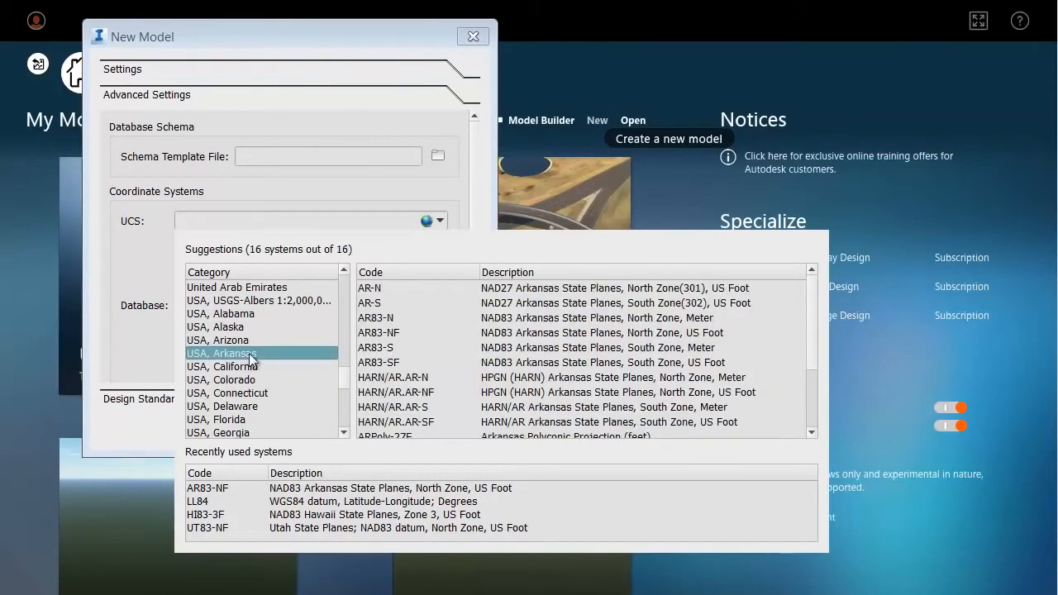
pyautogui.click(377, 333)
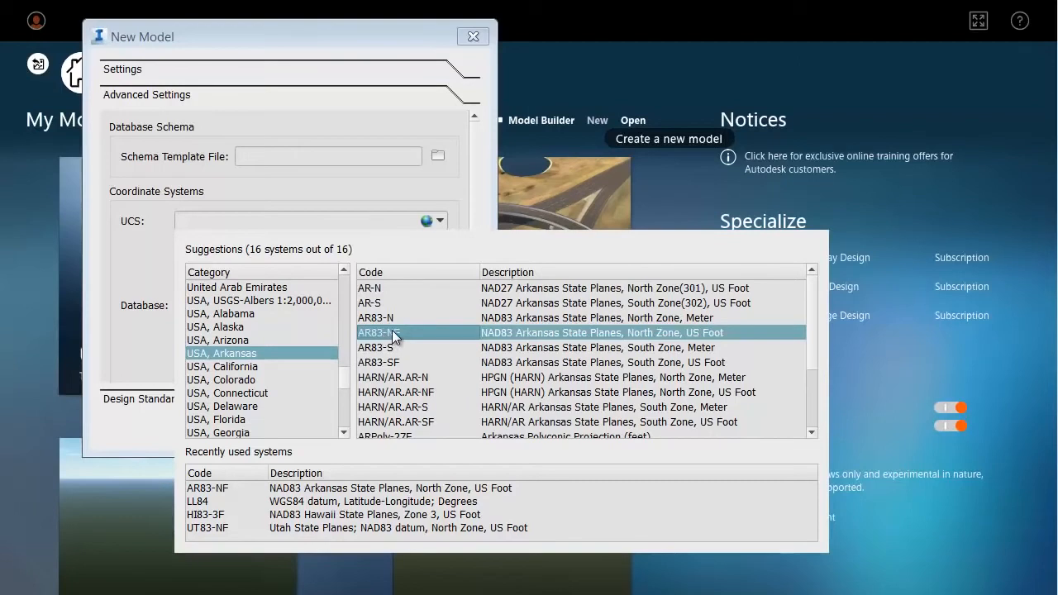
pyautogui.doubleClick(388, 333)
pyautogui.click(381, 427)
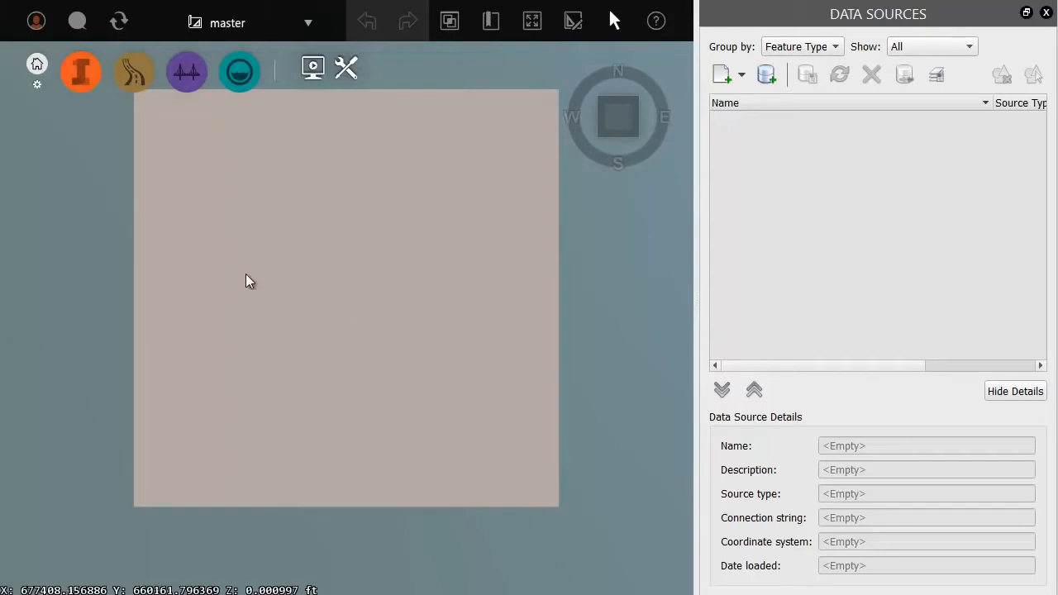
# Switch to Windows Explorer and open the Elevation folder inside City of Fayetteville AR2 > City of Fayetteville AK
pyautogui.press('super+e')
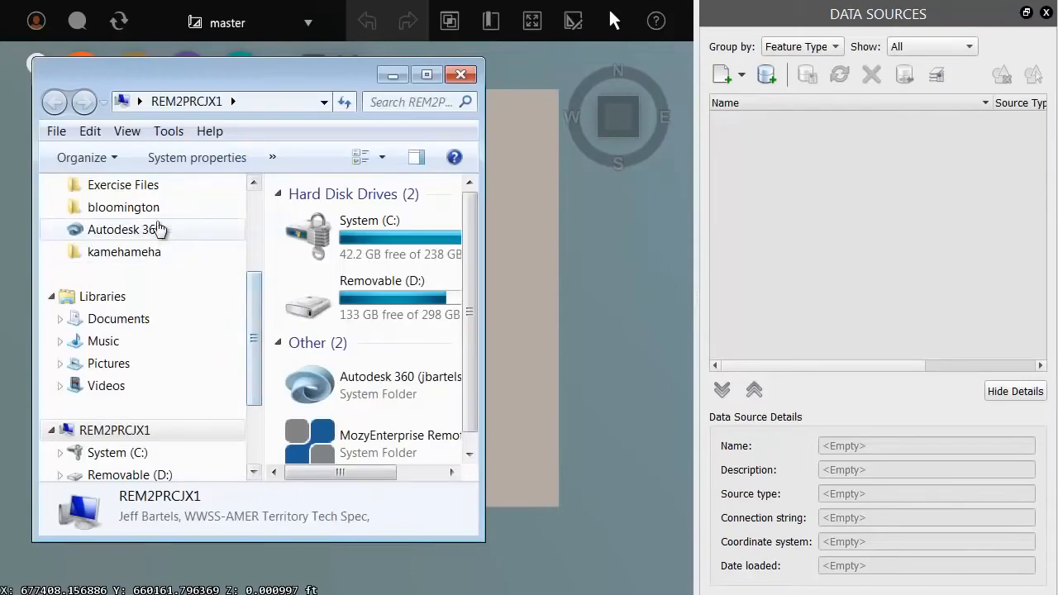
pyautogui.moveTo(255, 282); pyautogui.dragTo(255, 237)
pyautogui.click(165, 252)
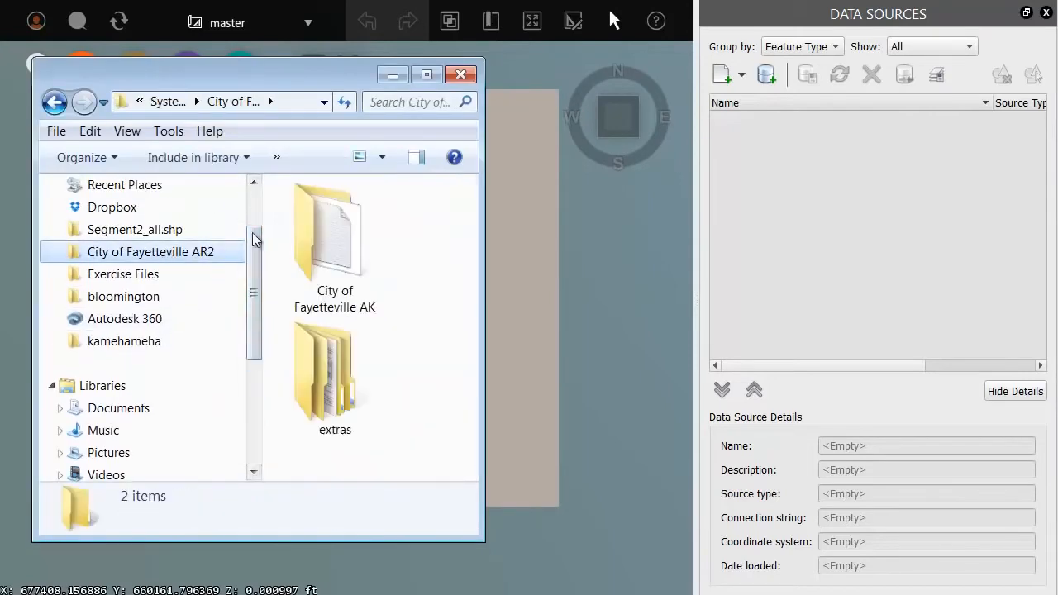
pyautogui.doubleClick(321, 234)
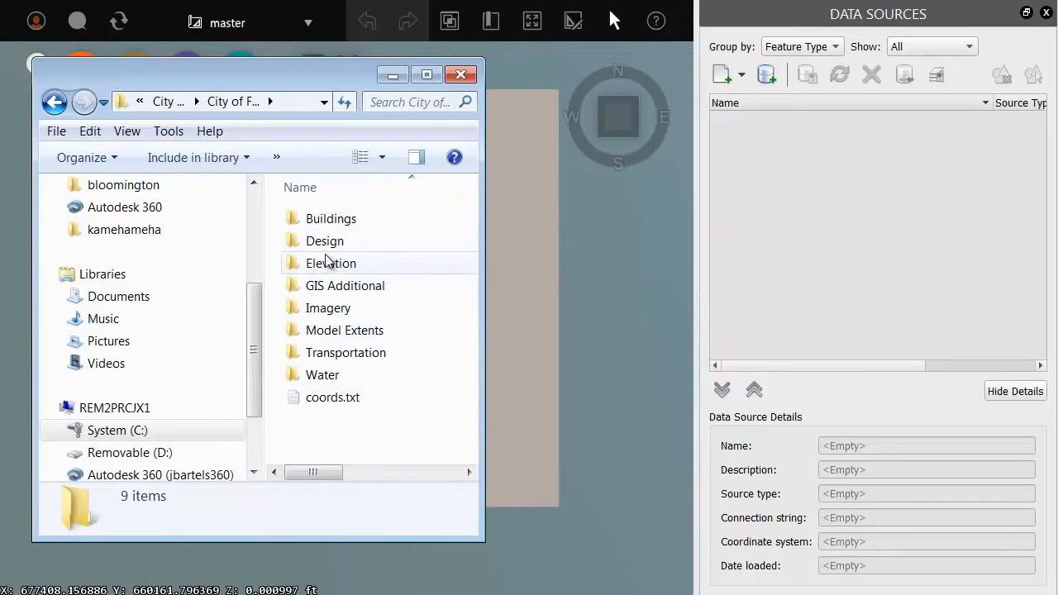
pyautogui.moveTo(322, 271)
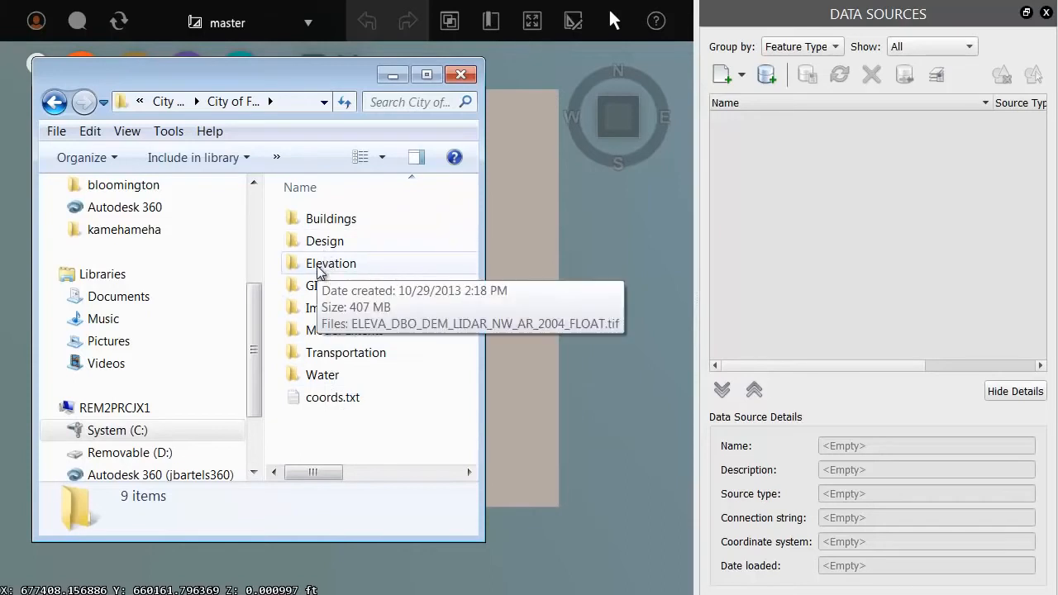
pyautogui.doubleClick(291, 263)
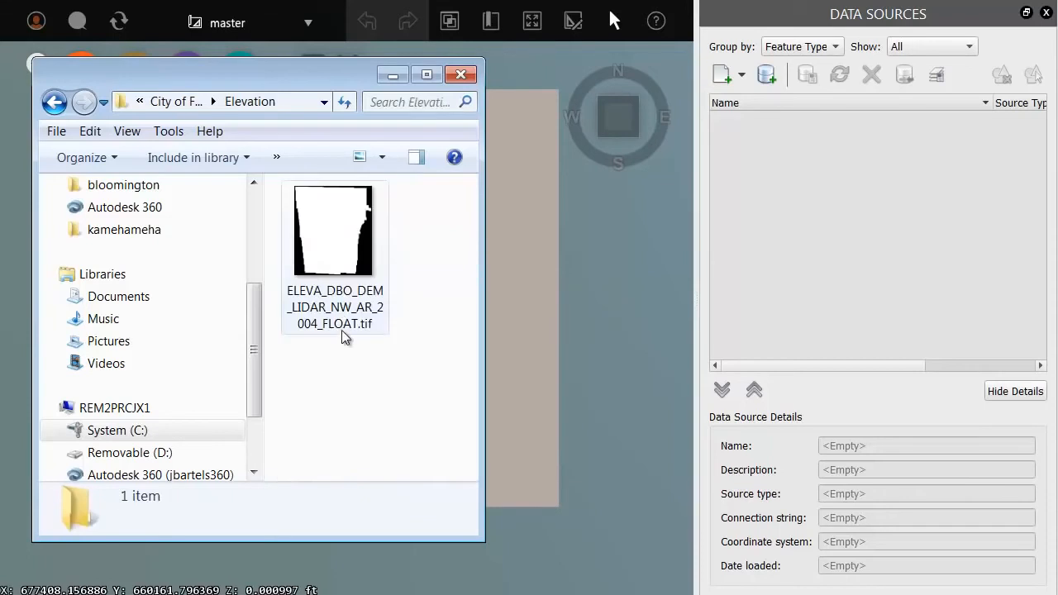
# Import ELEVA_DBO_DEM_LIDAR_NW_AR_2004_FLOAT.tif into the model as a terrain data source and refresh the model with it
pyautogui.click(326, 241)
pyautogui.moveTo(326, 240); pyautogui.dragTo(529, 268)
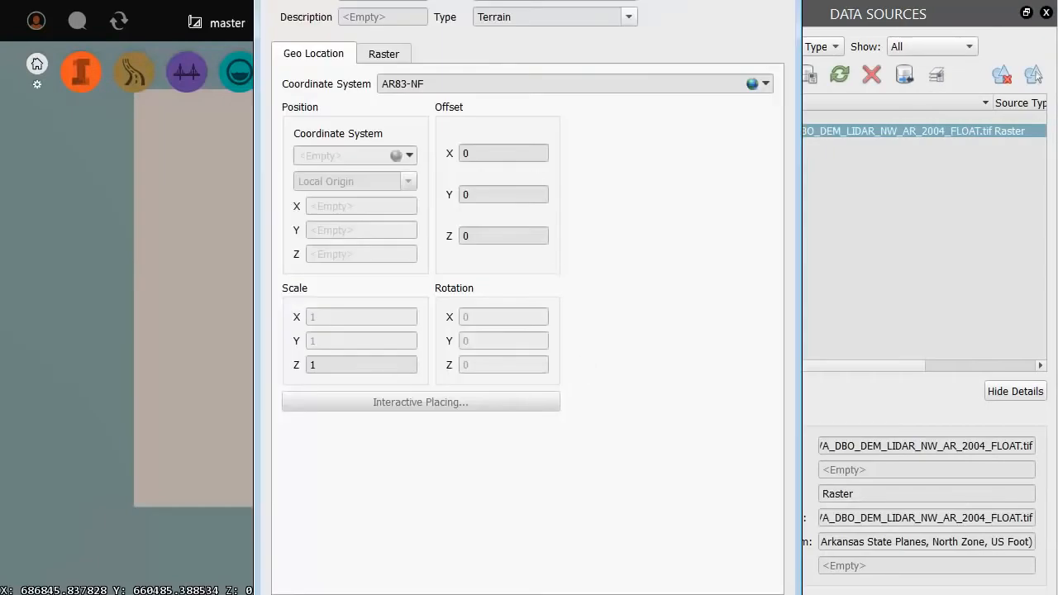
pyautogui.moveTo(521, 0); pyautogui.dragTo(375, 4)
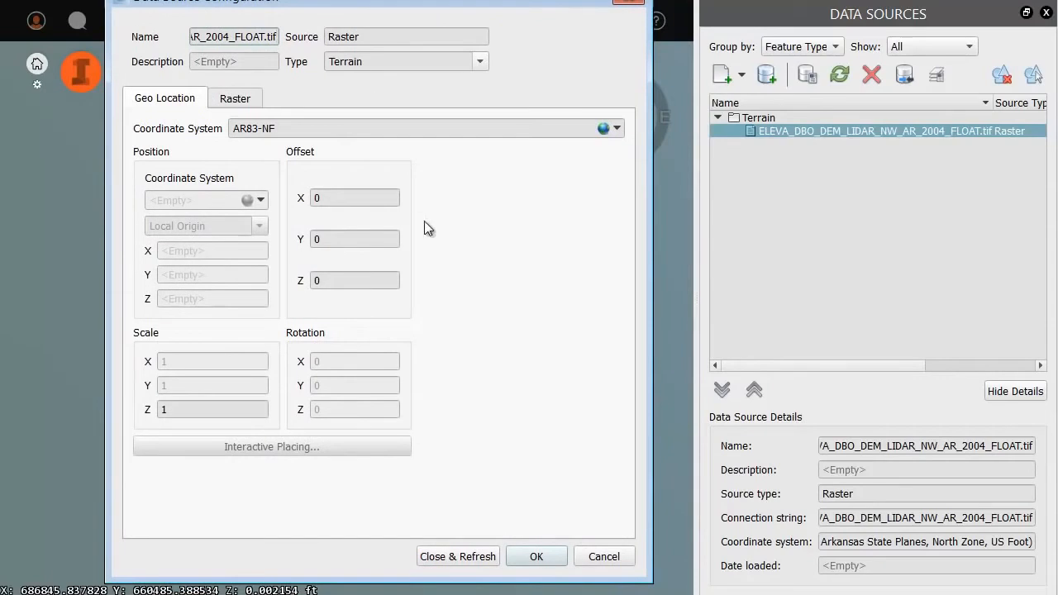
pyautogui.click(445, 556)
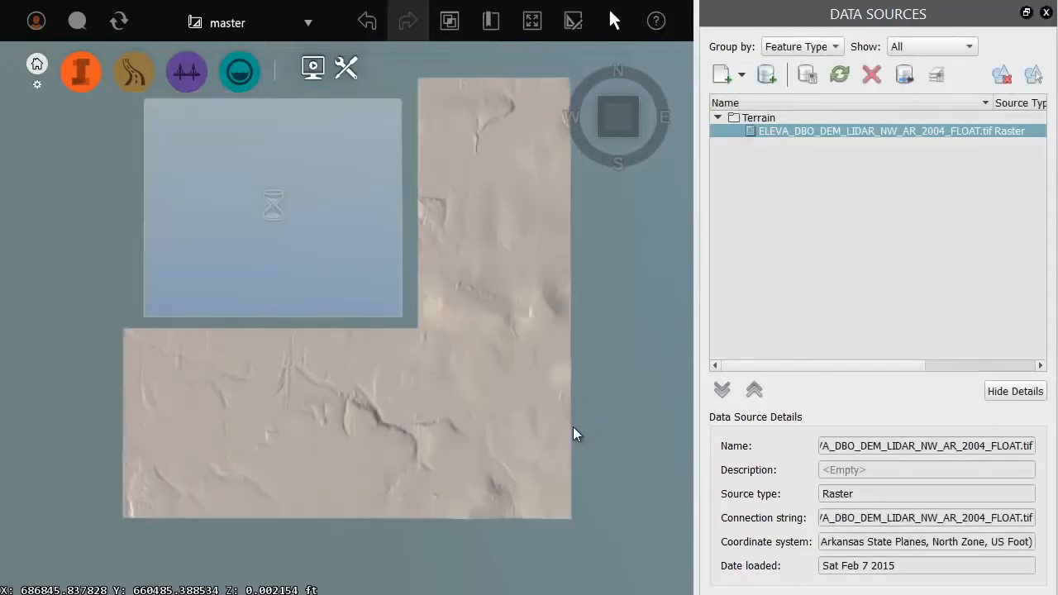
pyautogui.scroll(5, 346, 306)
pyautogui.moveTo(328, 433); pyautogui.dragTo(333, 378)
pyautogui.click(676, 60)
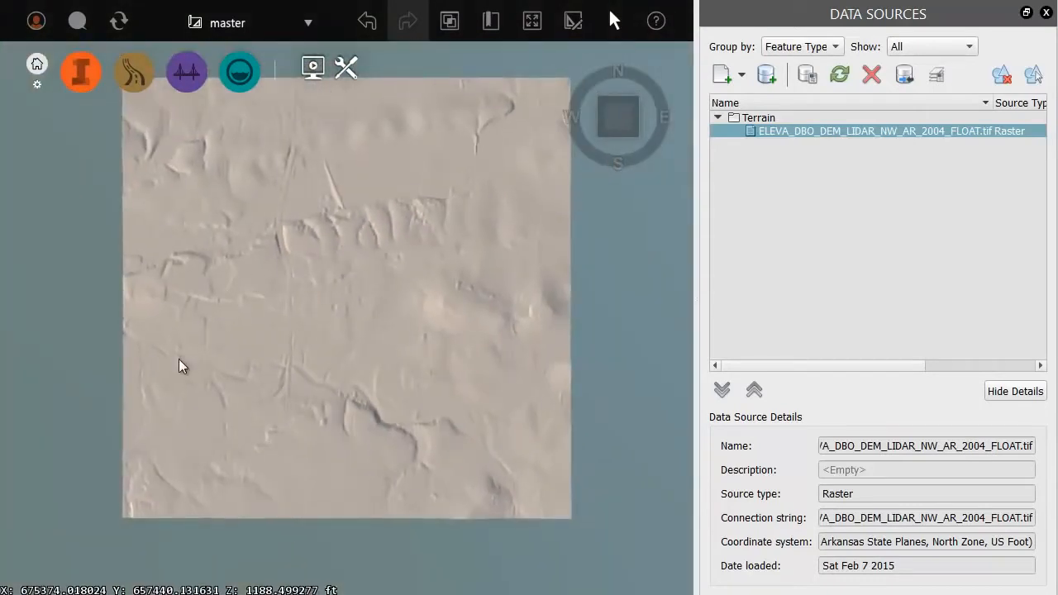
# Add Fayetteville_Mosaic.sid from the Imagery folder of City of Fayetteville AR2 > City of Fayetteville AK to the model as a data source
pyautogui.hotkey('alt', 'Tab')
pyautogui.moveTo(255, 307); pyautogui.dragTo(267, 224)
pyautogui.click(157, 274)
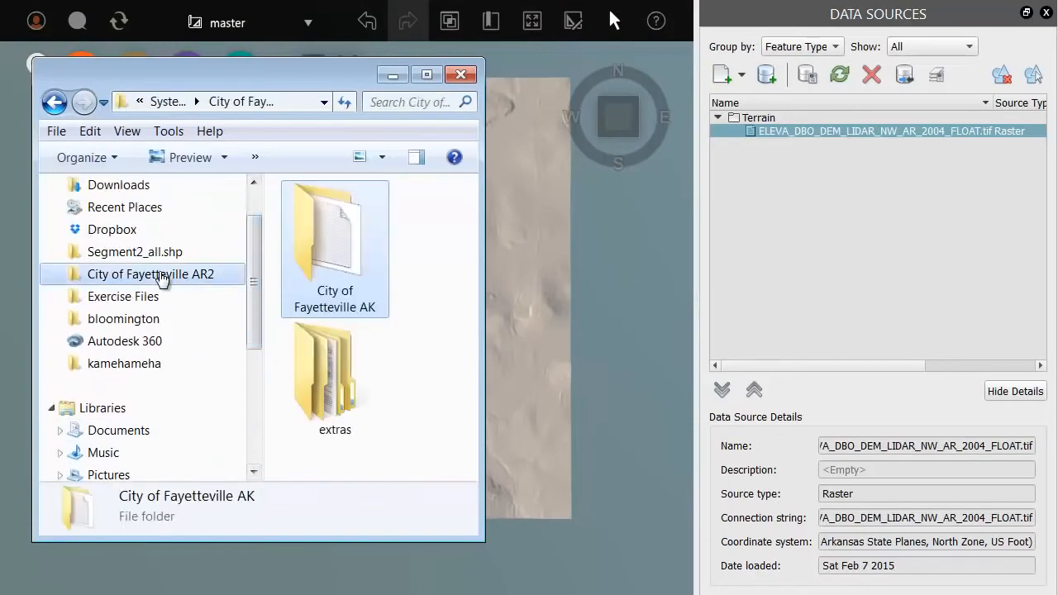
pyautogui.doubleClick(321, 239)
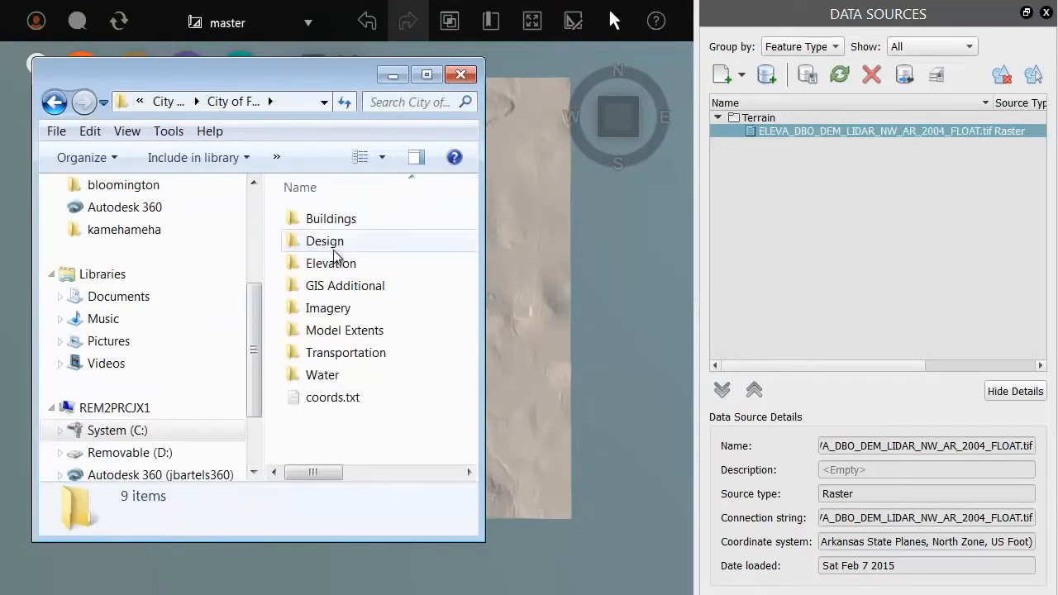
pyautogui.doubleClick(324, 308)
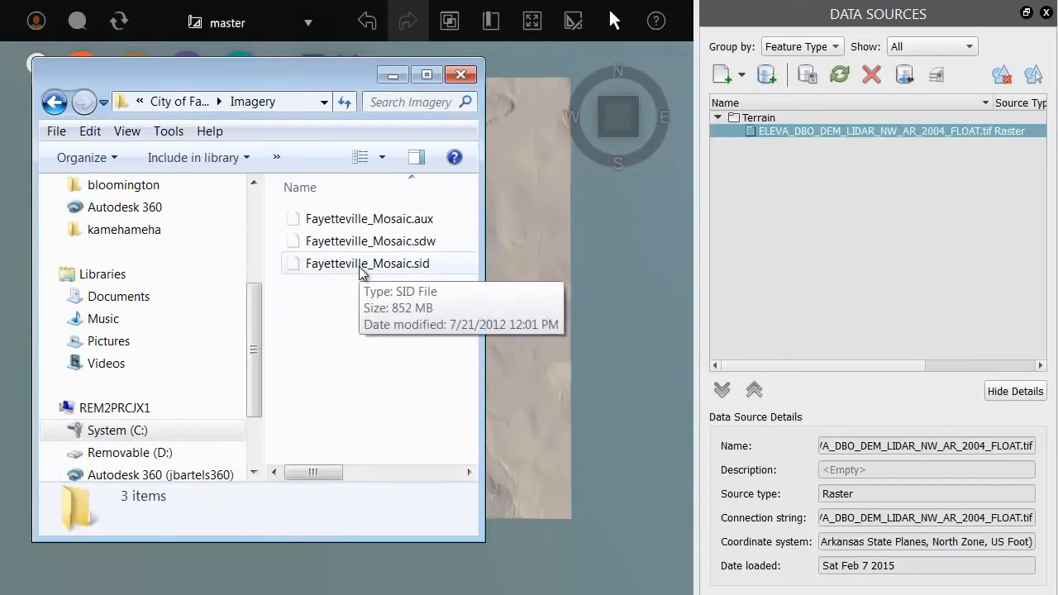
pyautogui.moveTo(361, 271); pyautogui.dragTo(524, 261)
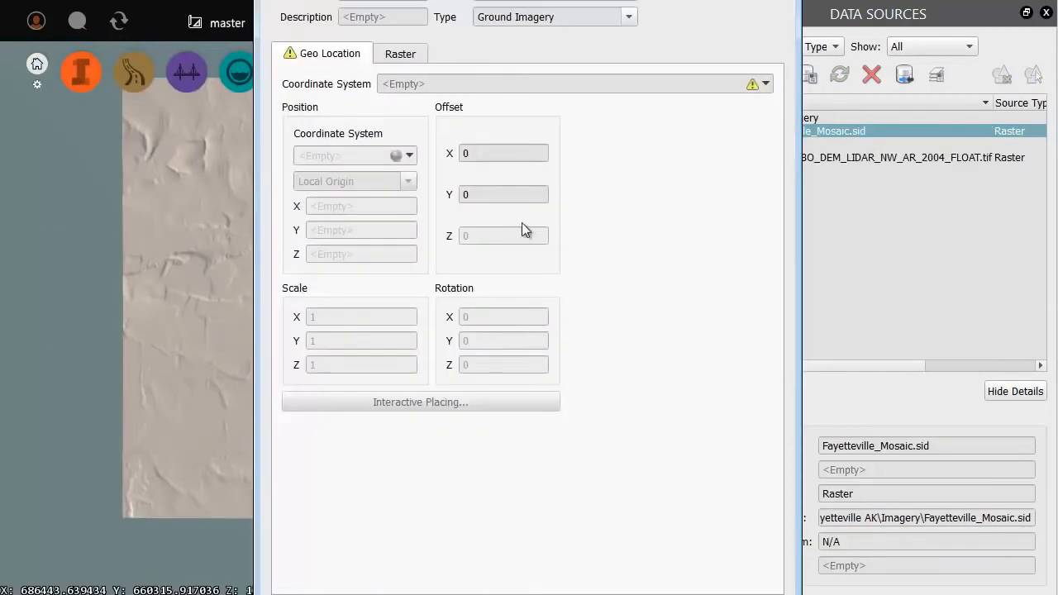
# Set the ground imagery's coordinate system to AR83-NF and refresh the model with the Fayetteville_Mosaic.sid source
pyautogui.moveTo(548, 9); pyautogui.dragTo(395, 2)
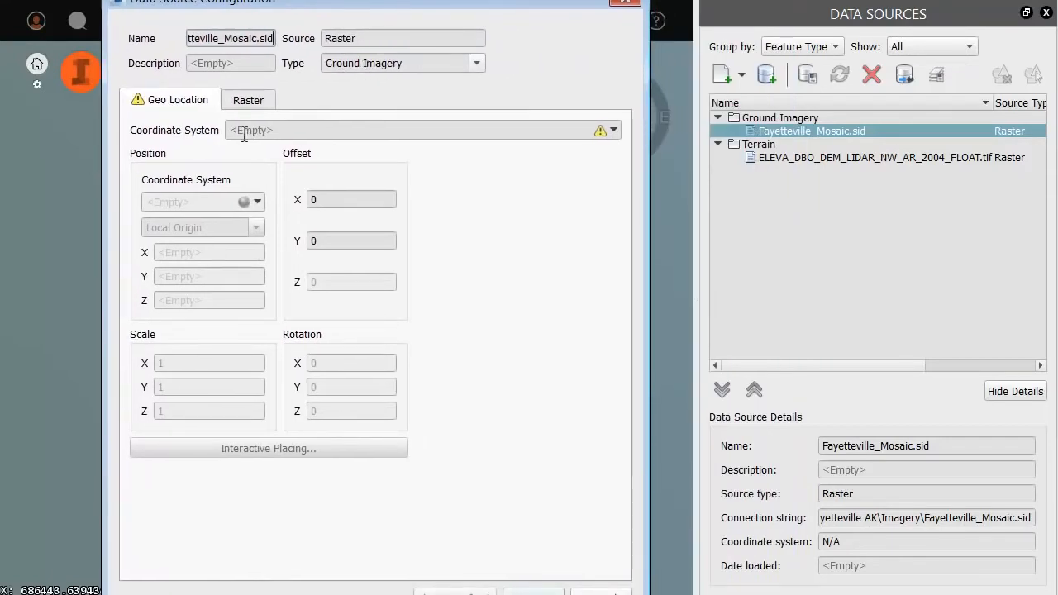
pyautogui.click(614, 130)
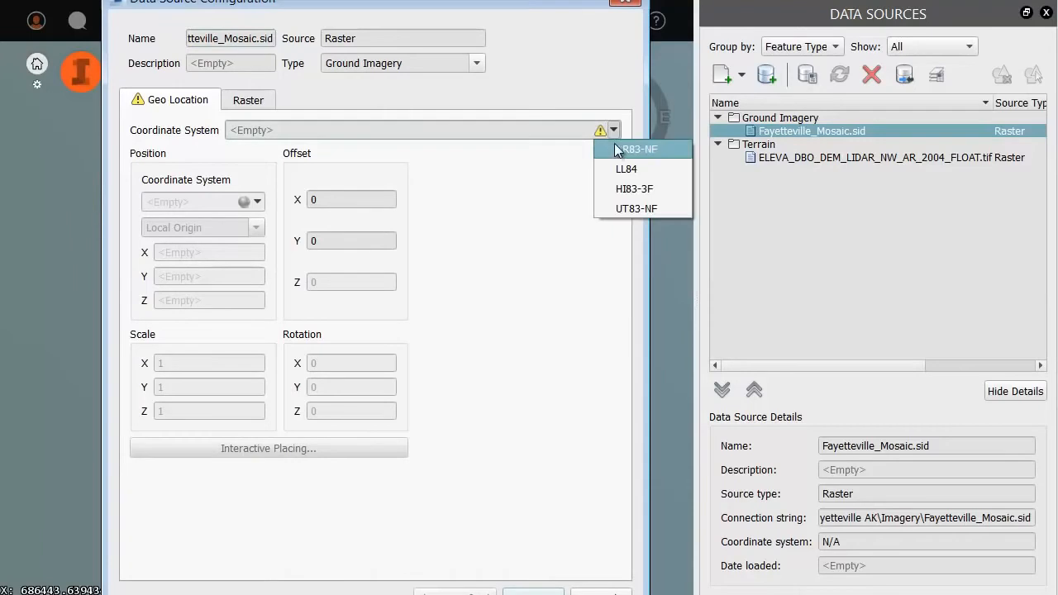
pyautogui.click(623, 152)
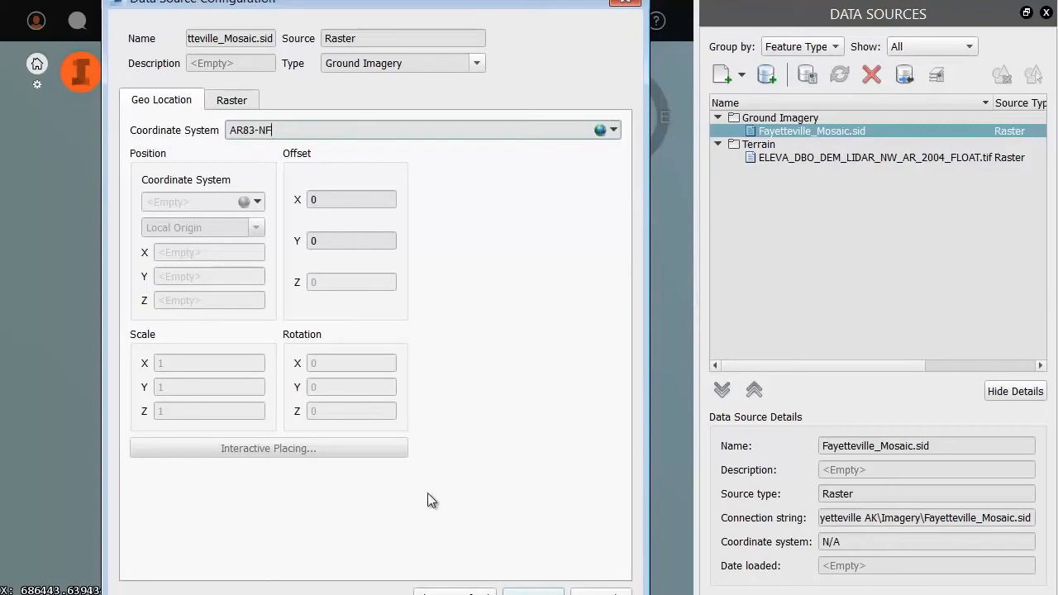
pyautogui.click(533, 591)
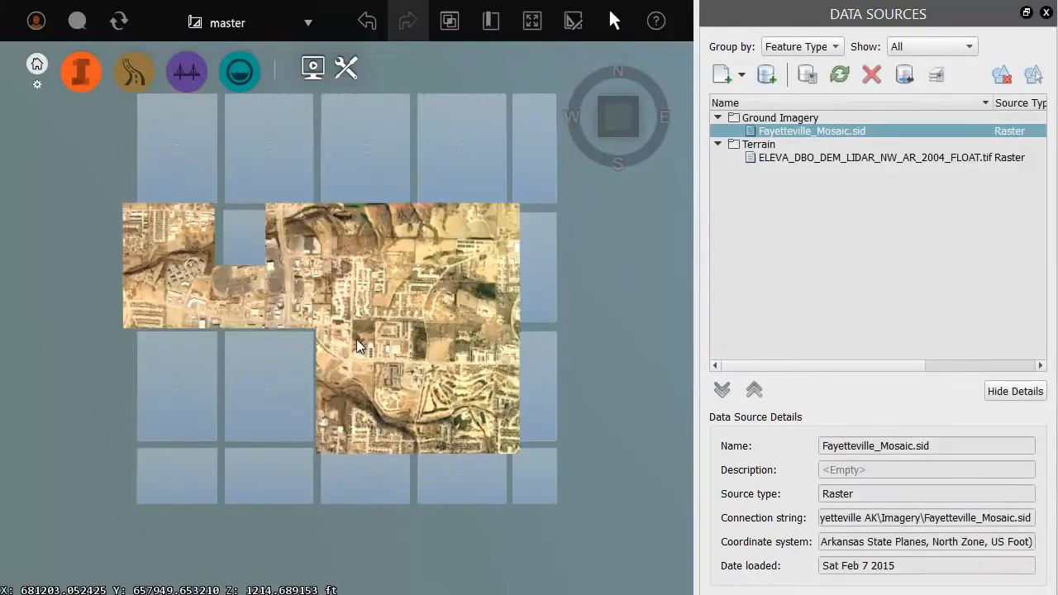
# Inspect the aerial imagery draped over the terrain around the wooded creek, up close and at an angle, and return to the full-model view
pyautogui.scroll(1, 347, 360)
pyautogui.scroll(4, 347, 362)
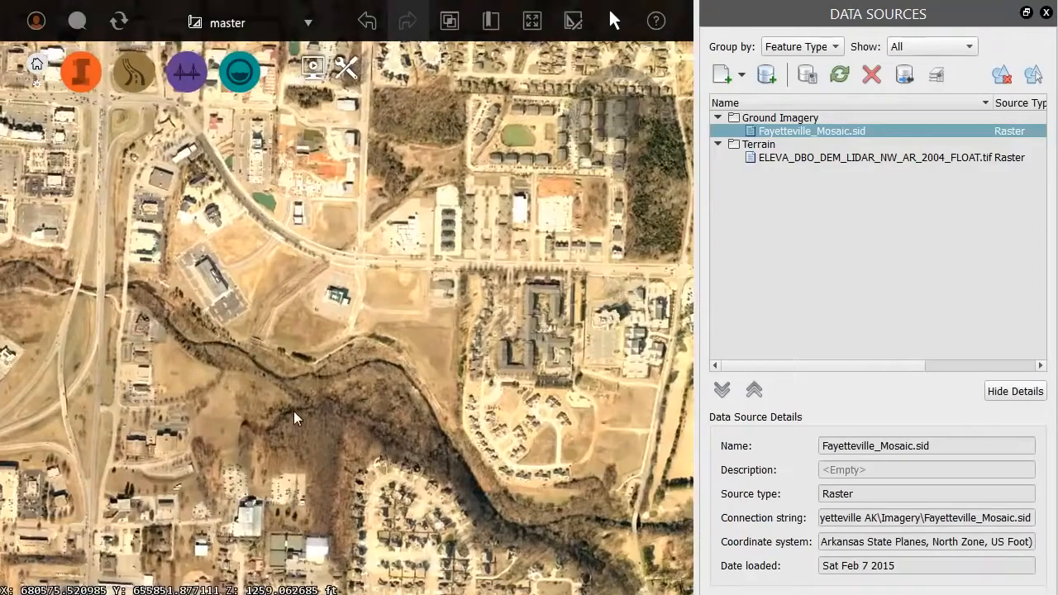
pyautogui.moveTo(294, 411); pyautogui.dragTo(253, 283)
pyautogui.scroll(2, 300, 334)
pyautogui.scroll(6, 308, 358)
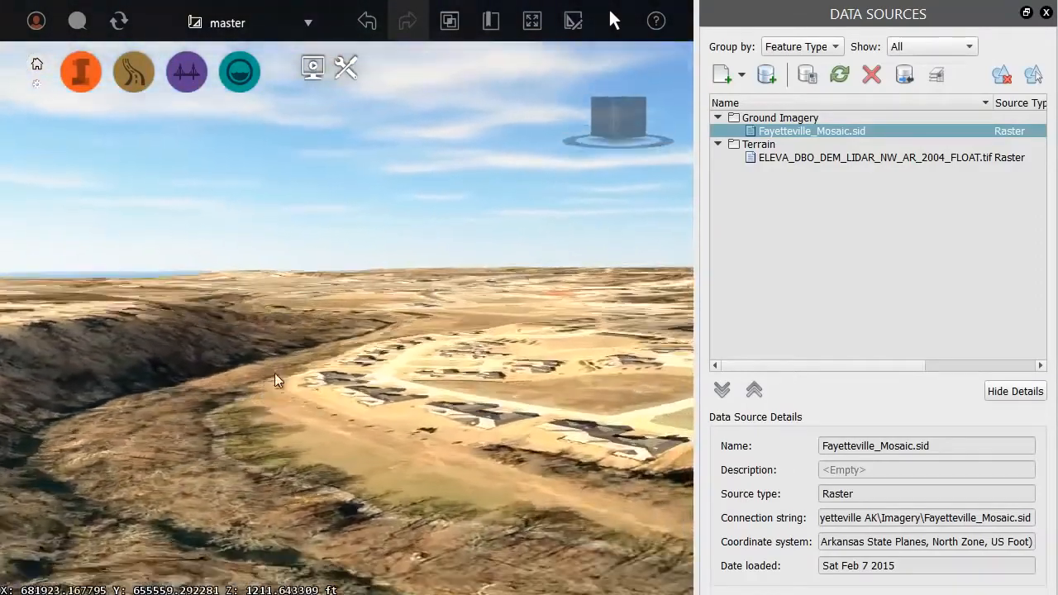
pyautogui.scroll(-5, 274, 373)
pyautogui.moveTo(275, 373); pyautogui.dragTo(378, 391)
pyautogui.scroll(-4, 380, 385)
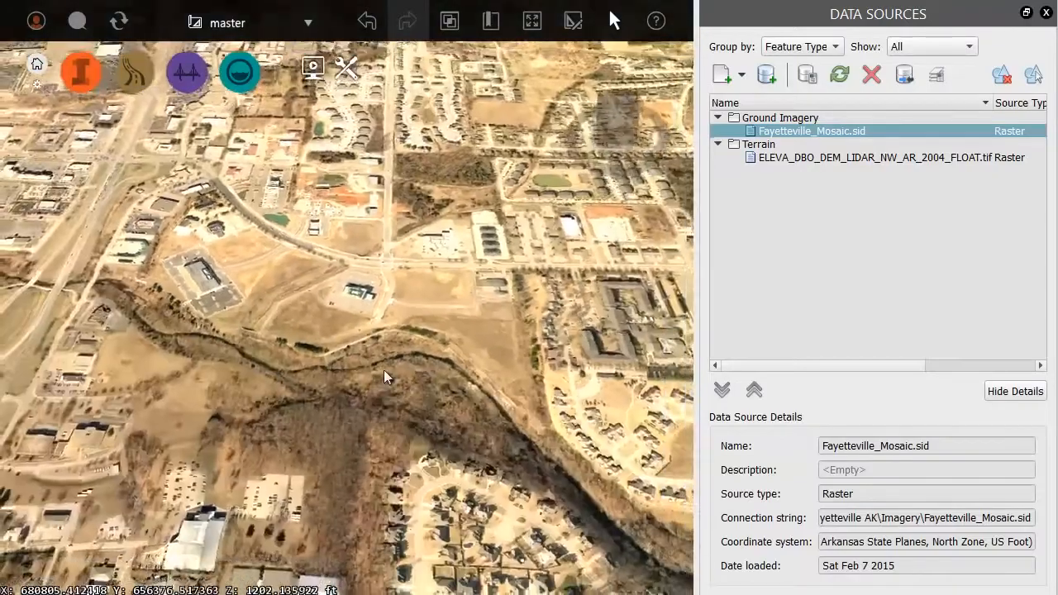
pyautogui.click(680, 56)
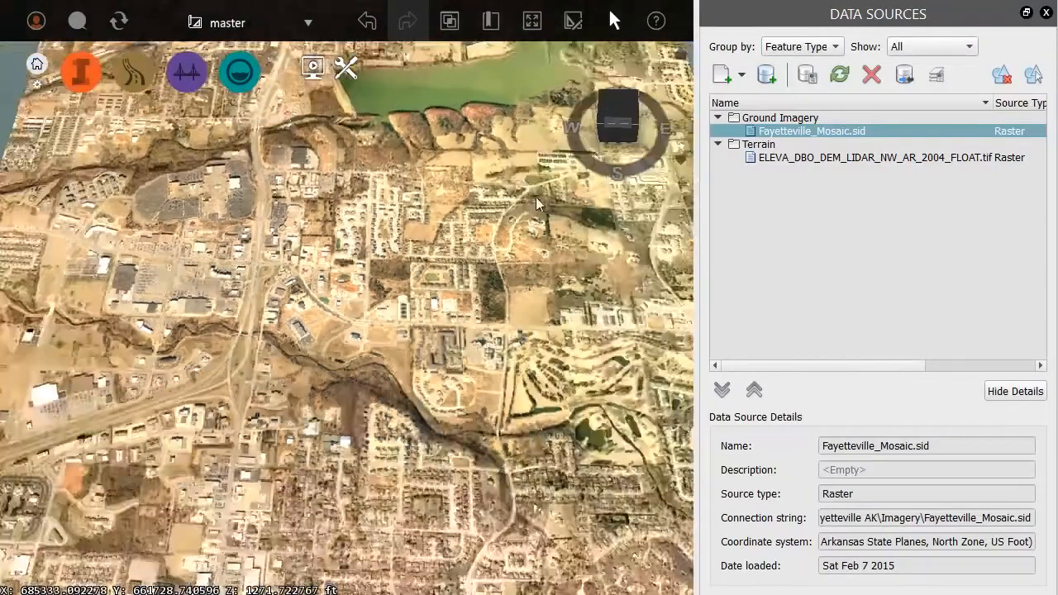
pyautogui.moveTo(379, 247); pyautogui.dragTo(394, 277, button='middle')
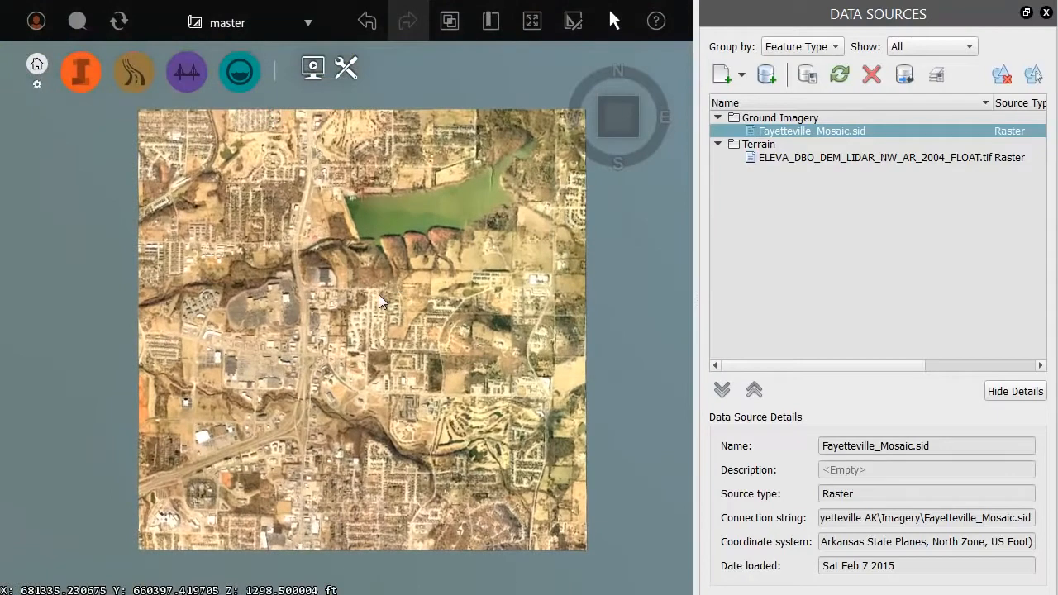
# Add Ponds.shp from the City of Fayetteville AK Water folder to the model as a data source
pyautogui.hotkey('alt', 'Tab')
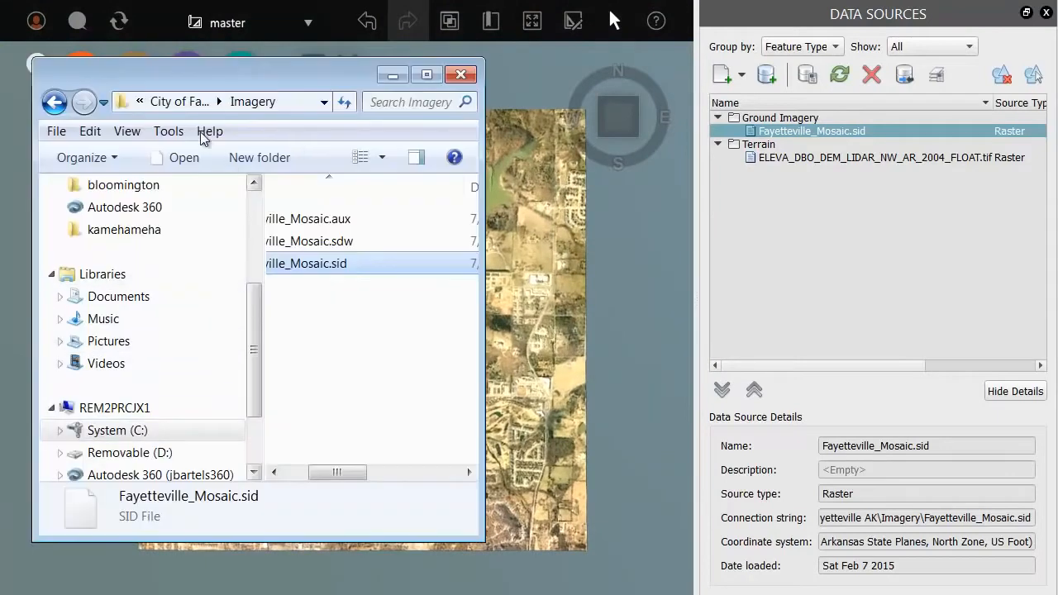
pyautogui.click(188, 102)
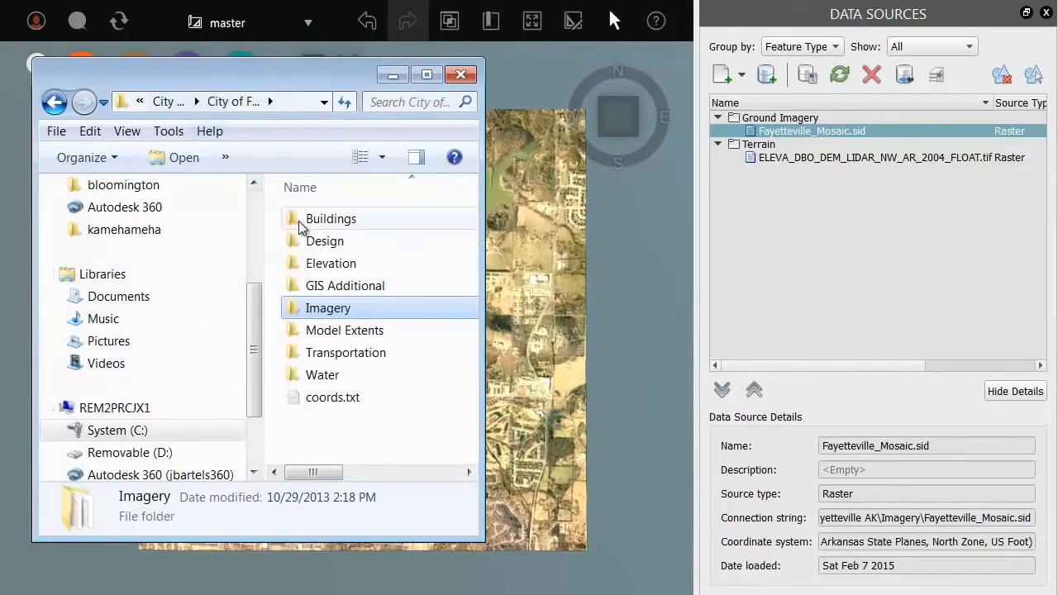
pyautogui.doubleClick(326, 375)
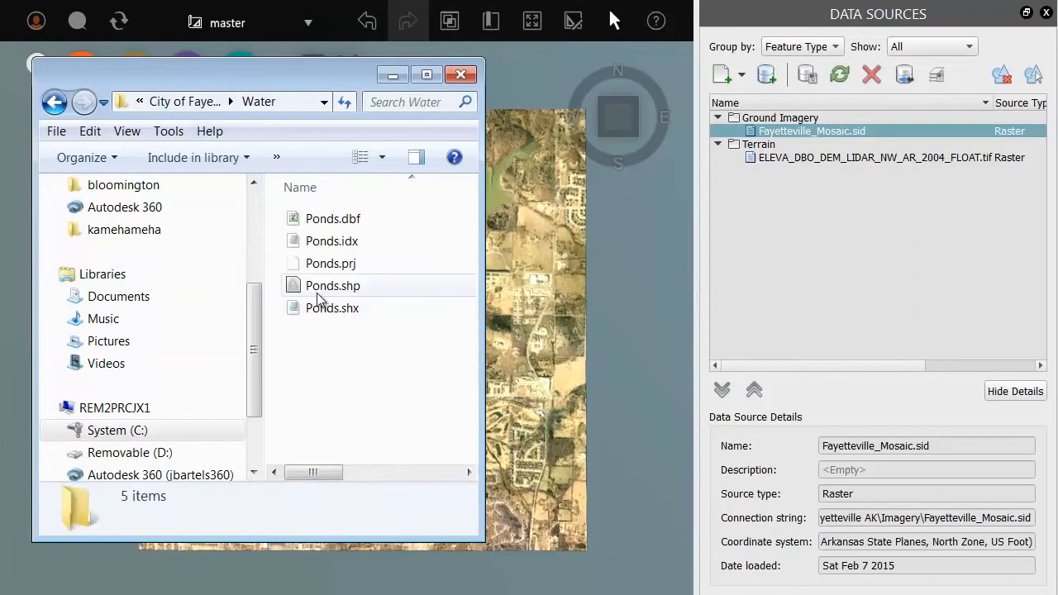
pyautogui.moveTo(314, 286); pyautogui.dragTo(560, 366)
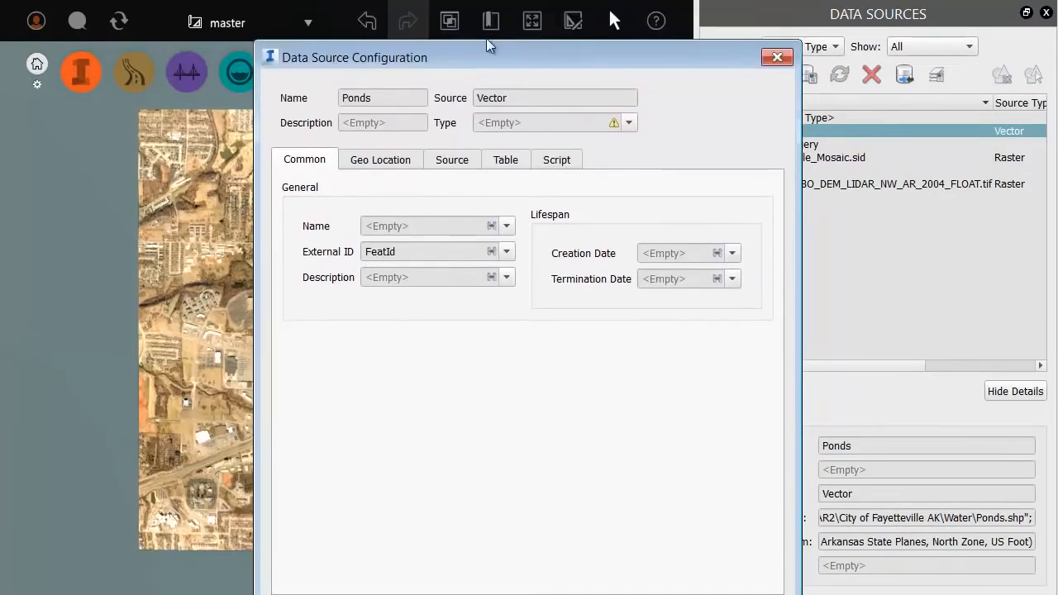
# Configure the Ponds source as Water Areas with the DefaultWater rule style and refresh the model with it
pyautogui.moveTo(512, 52); pyautogui.dragTo(388, 0)
pyautogui.click(490, 69)
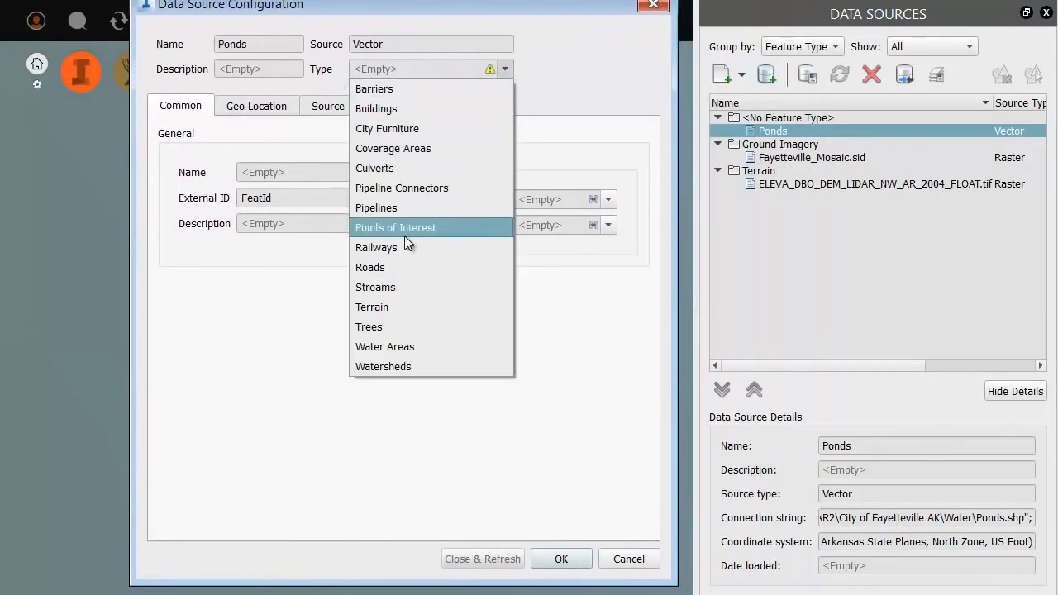
pyautogui.click(404, 348)
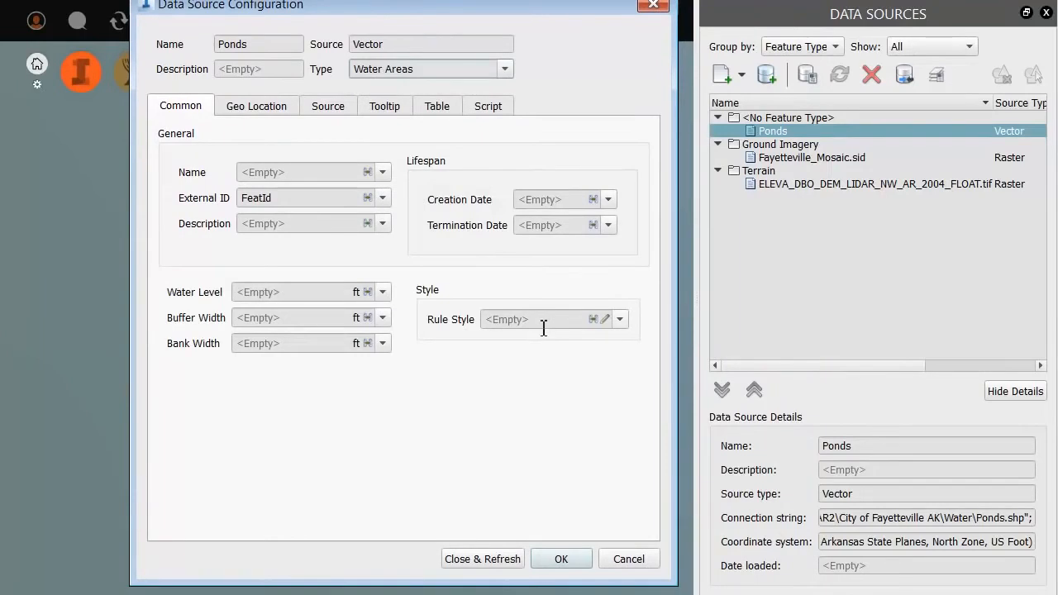
pyautogui.click(605, 320)
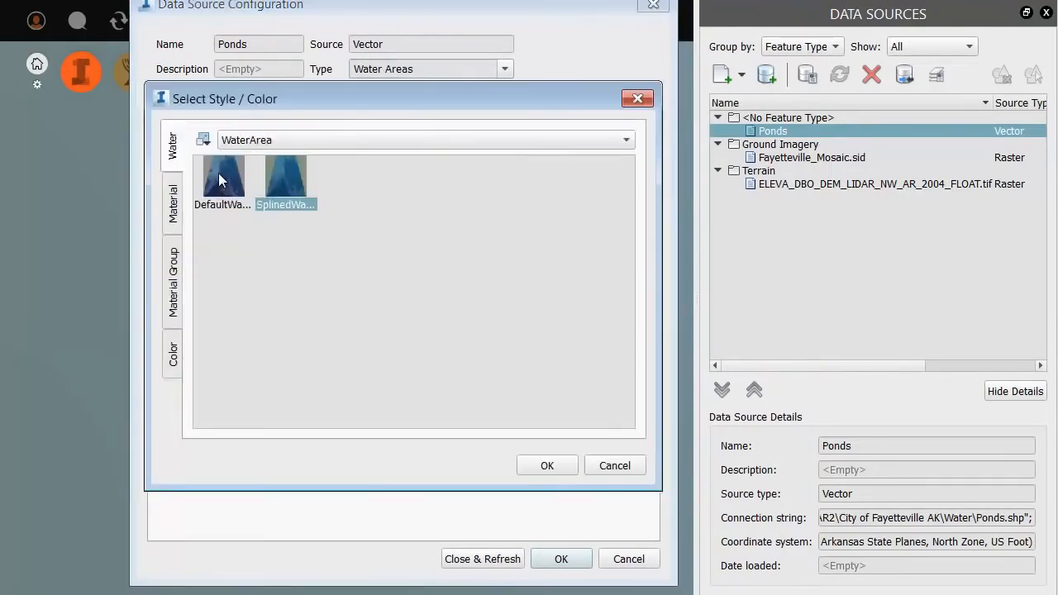
pyautogui.click(223, 201)
pyautogui.click(546, 466)
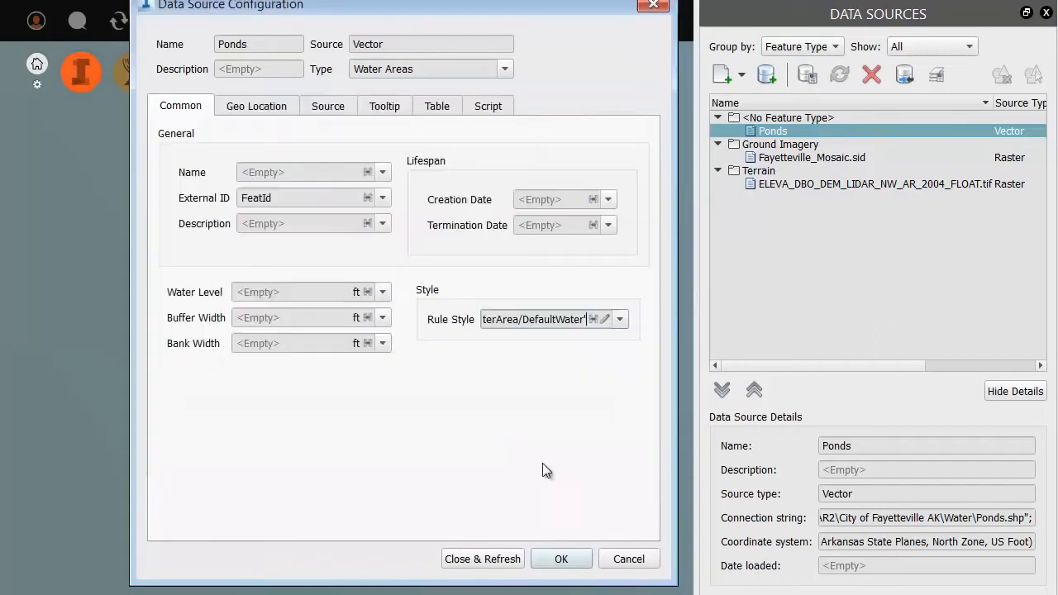
pyautogui.click(482, 559)
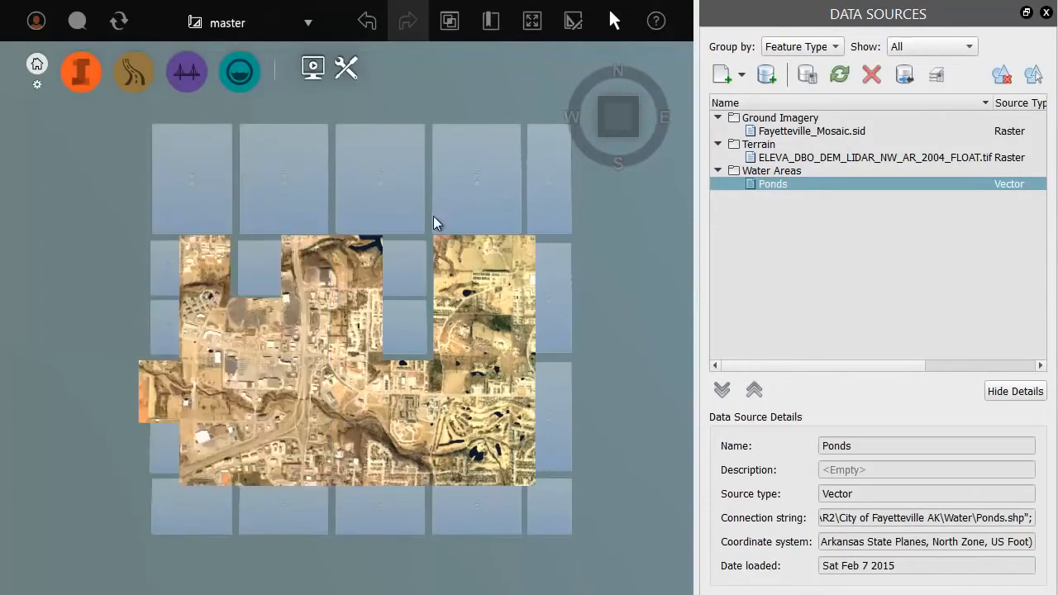
# Check the imported lake and ponds, and delete the misplaced pond covering the parking lot beside the curved road
pyautogui.scroll(6, 433, 217)
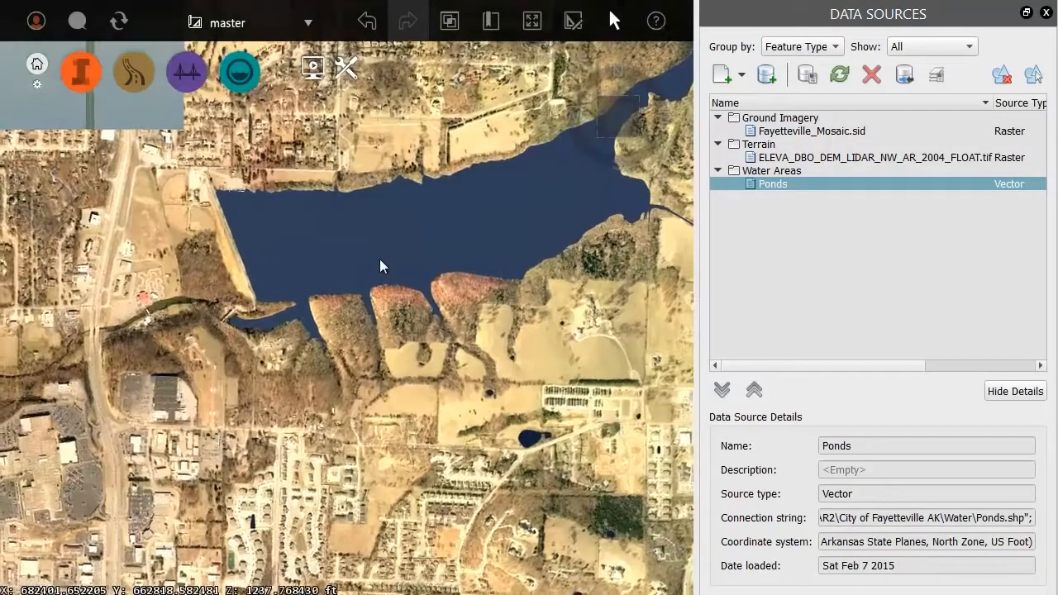
pyautogui.scroll(2, 373, 273)
pyautogui.moveTo(361, 299); pyautogui.dragTo(134, 262)
pyautogui.moveTo(246, 337); pyautogui.dragTo(211, 329)
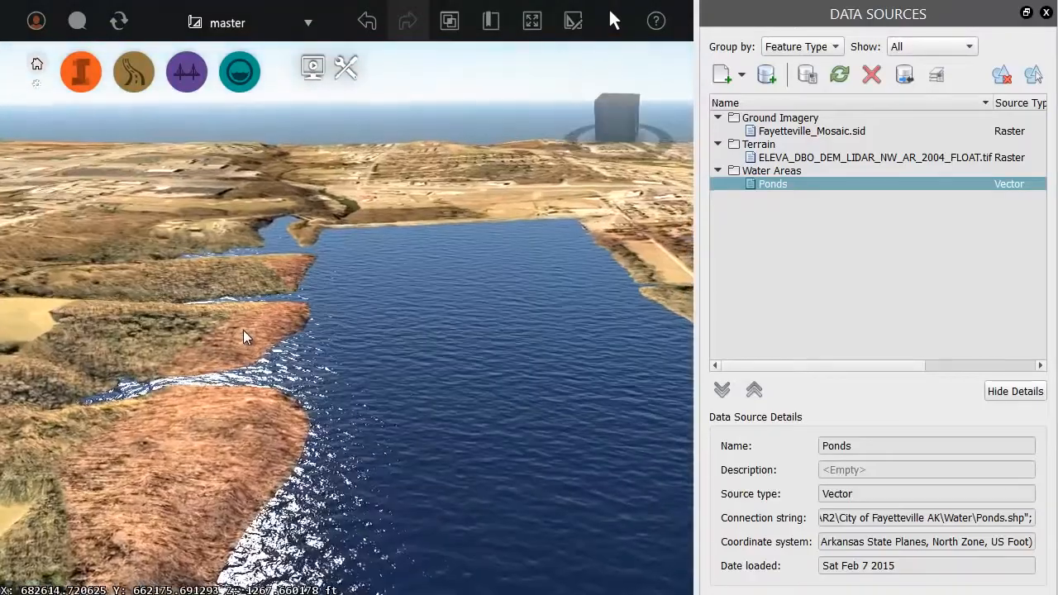
pyautogui.moveTo(245, 337); pyautogui.dragTo(218, 206)
pyautogui.scroll(8, 334, 306)
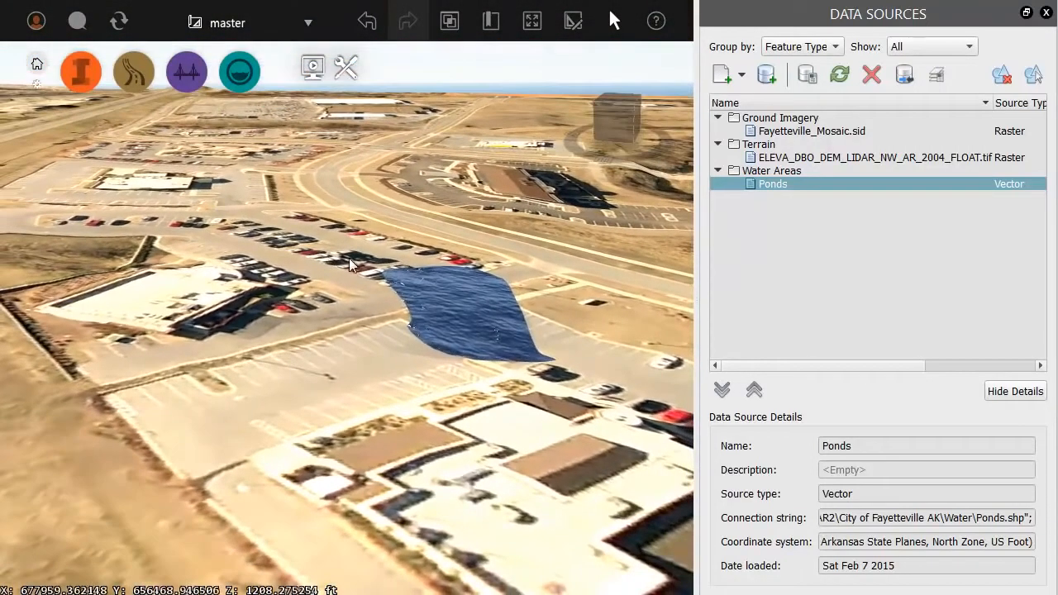
pyautogui.click(417, 311)
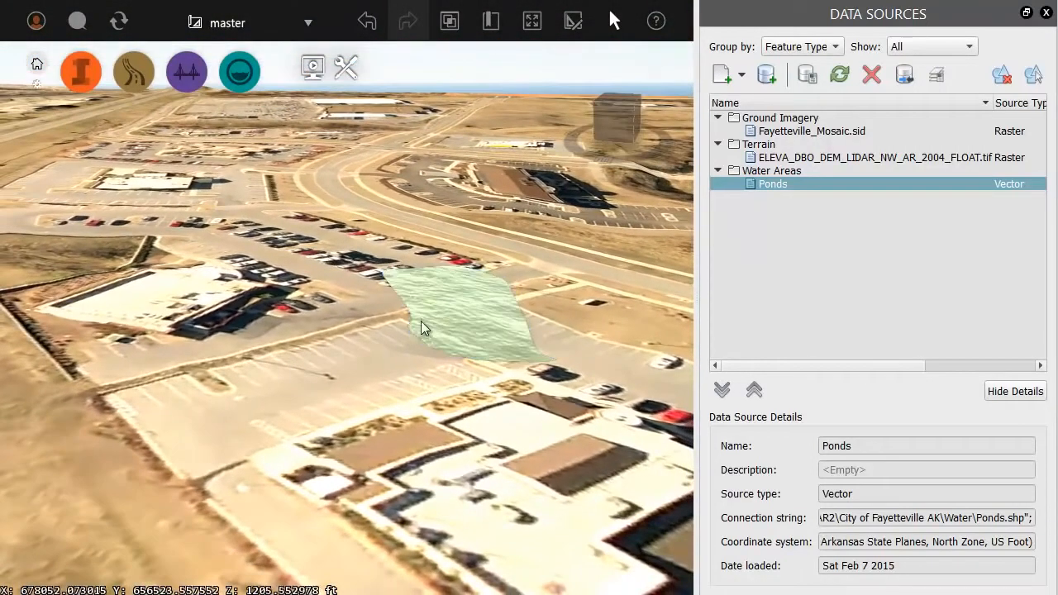
pyautogui.click(568, 37)
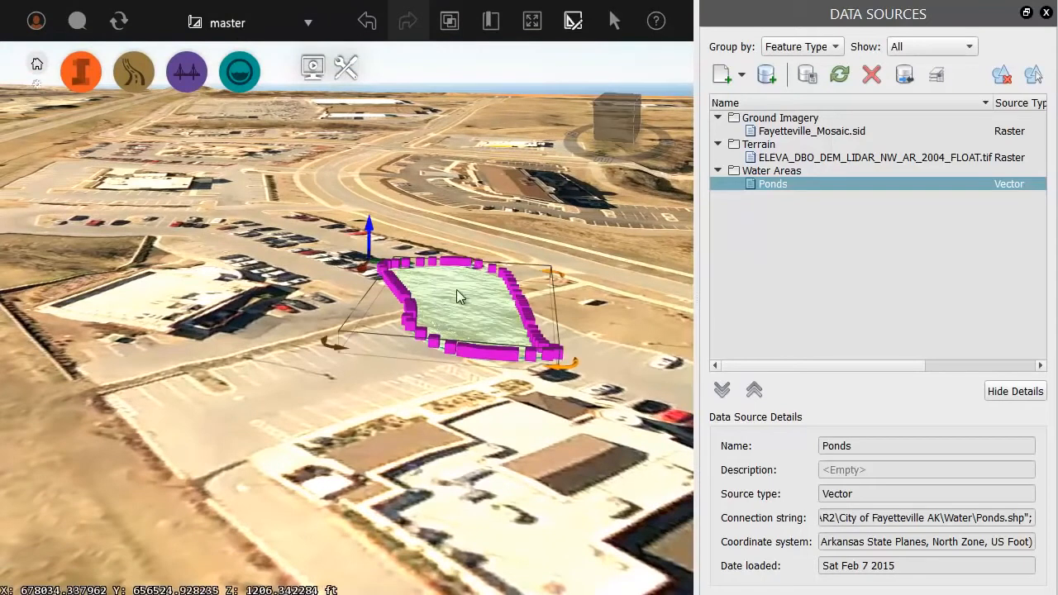
pyautogui.press('Delete')
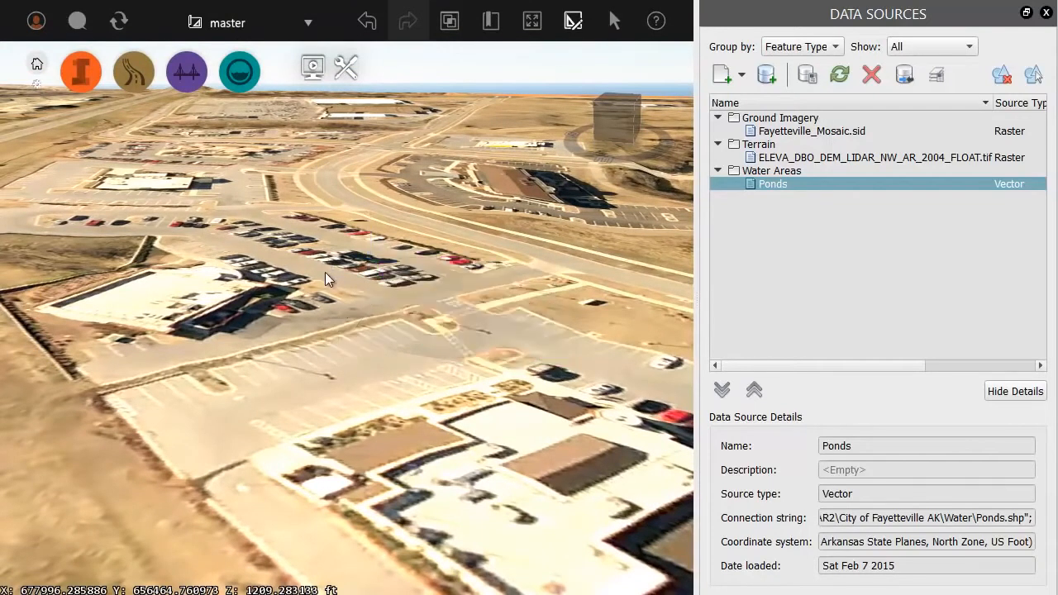
# Examine the cleared parking lot, and inspect the building complex inside the ring-shaped parking area in the model's southwest
pyautogui.scroll(2, 313, 324)
pyautogui.moveTo(314, 324); pyautogui.dragTo(482, 410)
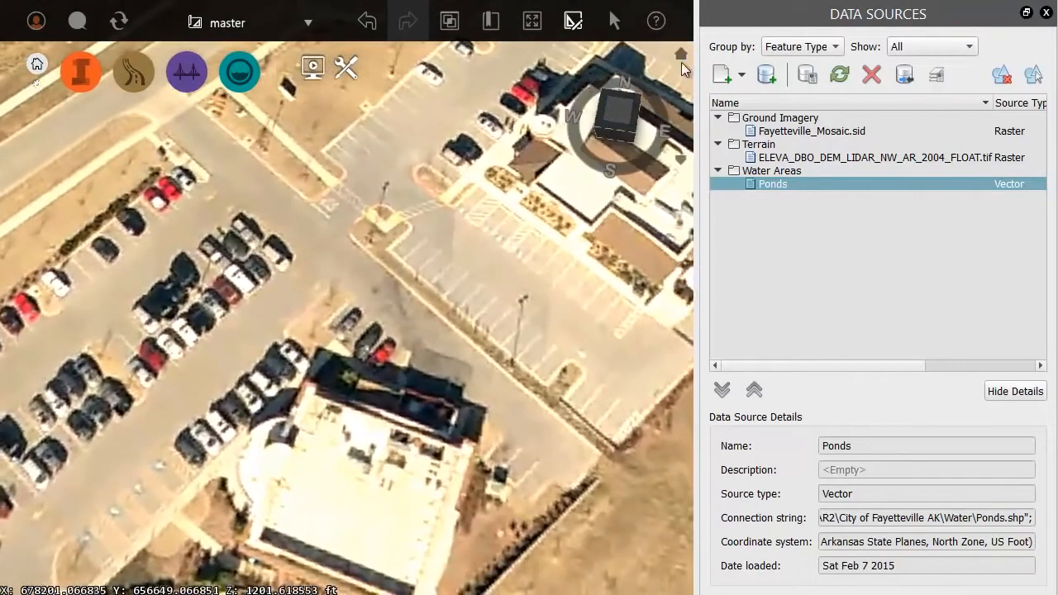
pyautogui.click(680, 54)
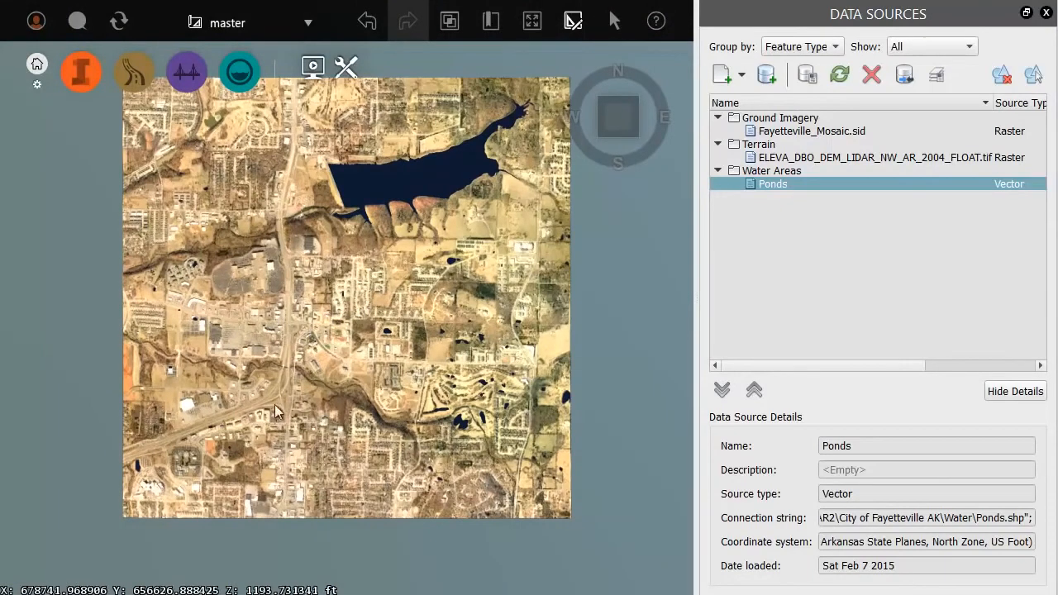
pyautogui.scroll(5, 262, 422)
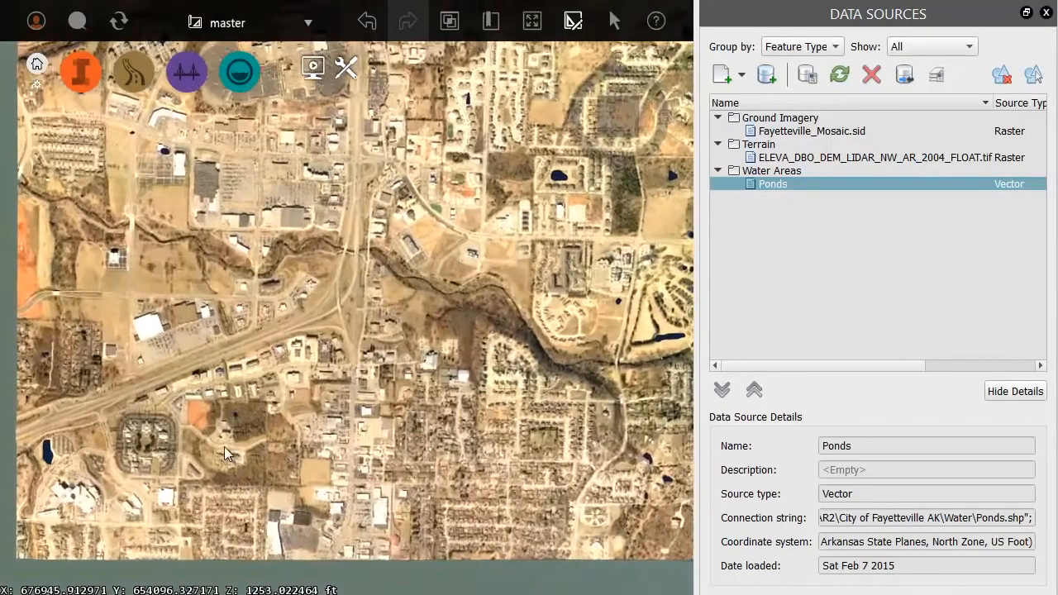
pyautogui.moveTo(224, 446); pyautogui.dragTo(373, 399, button='middle')
pyautogui.scroll(5, 258, 412)
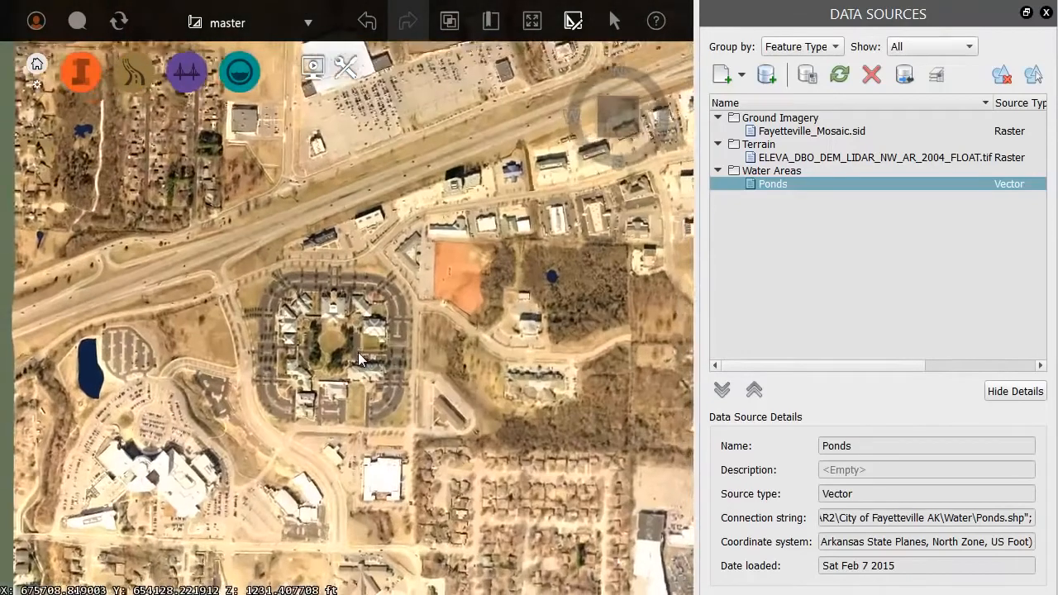
pyautogui.scroll(5, 358, 352)
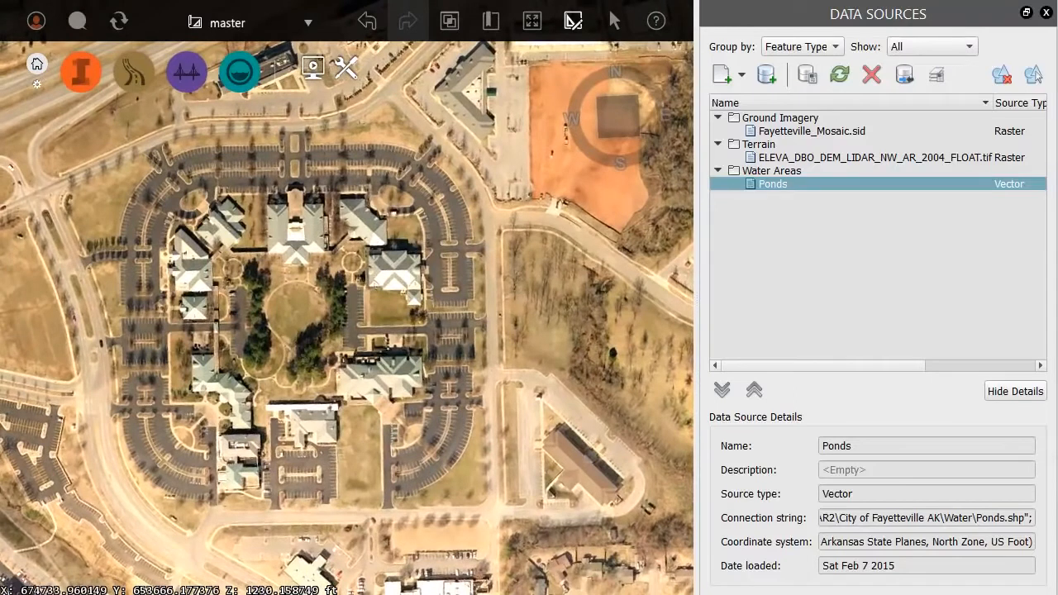
# Add Buildings.shp from the City of Fayetteville AK Buildings folder to the model as a data source
pyautogui.hotkey('alt', 'Tab')
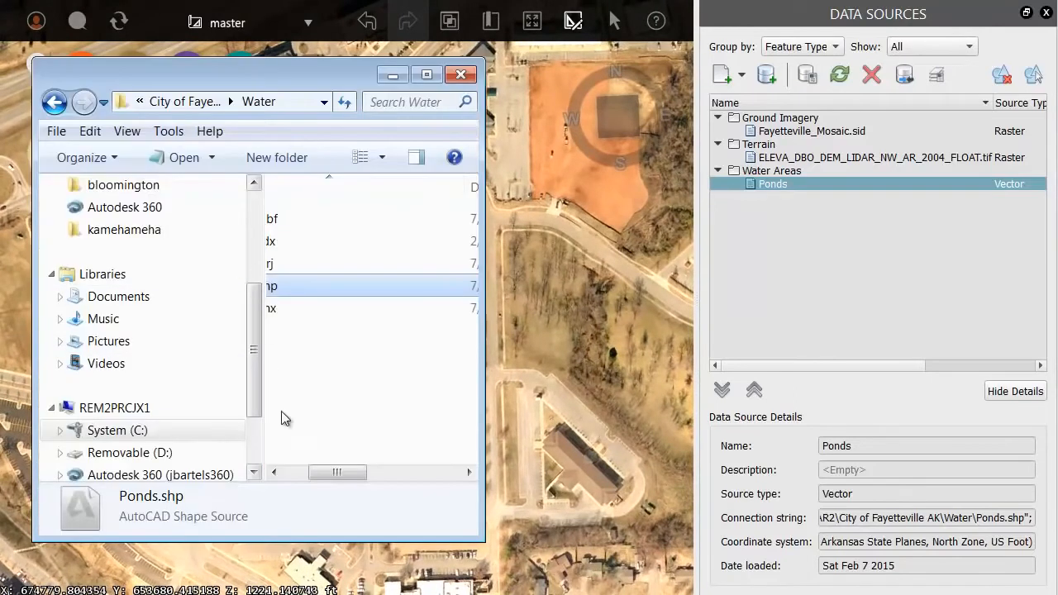
pyautogui.moveTo(334, 472); pyautogui.dragTo(297, 472)
pyautogui.click(180, 101)
pyautogui.doubleClick(322, 218)
pyautogui.moveTo(338, 307); pyautogui.dragTo(549, 294)
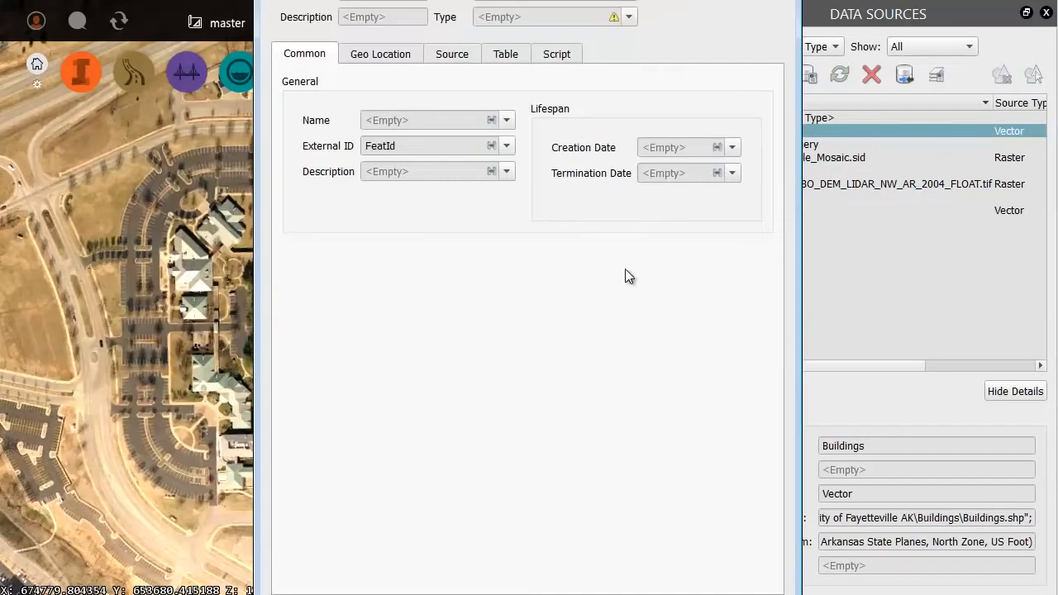
# Set the feature type of the Buildings data source to Buildings in its configuration
pyautogui.moveTo(649, 0); pyautogui.dragTo(525, 16)
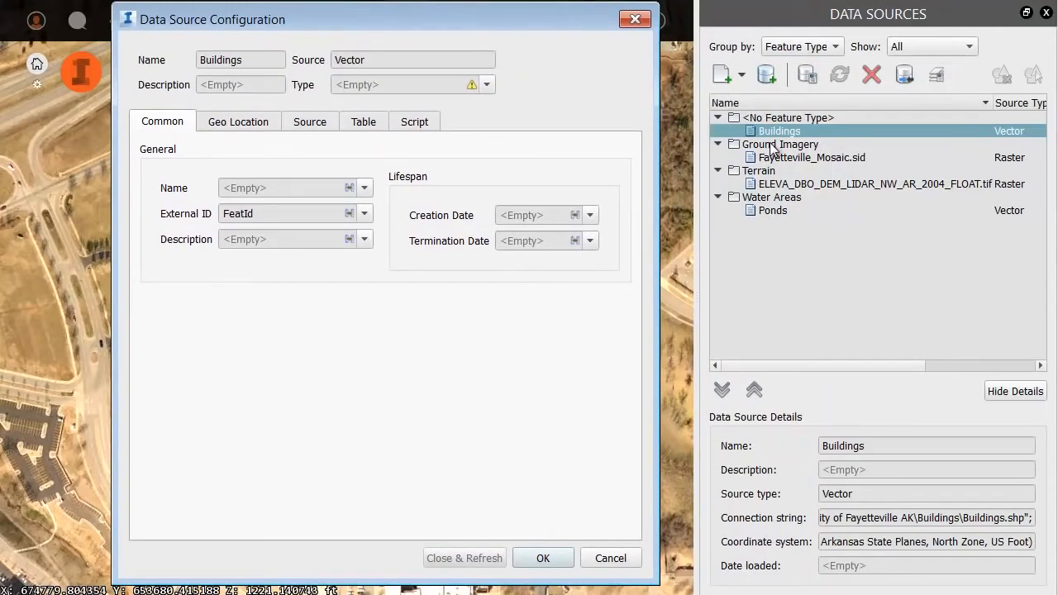
pyautogui.click(488, 84)
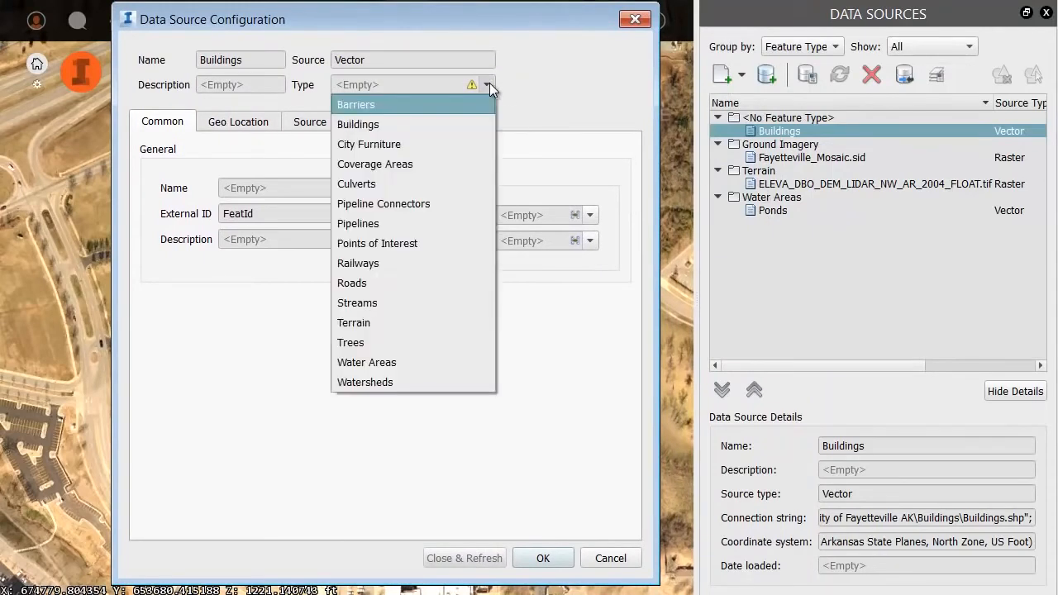
pyautogui.click(367, 124)
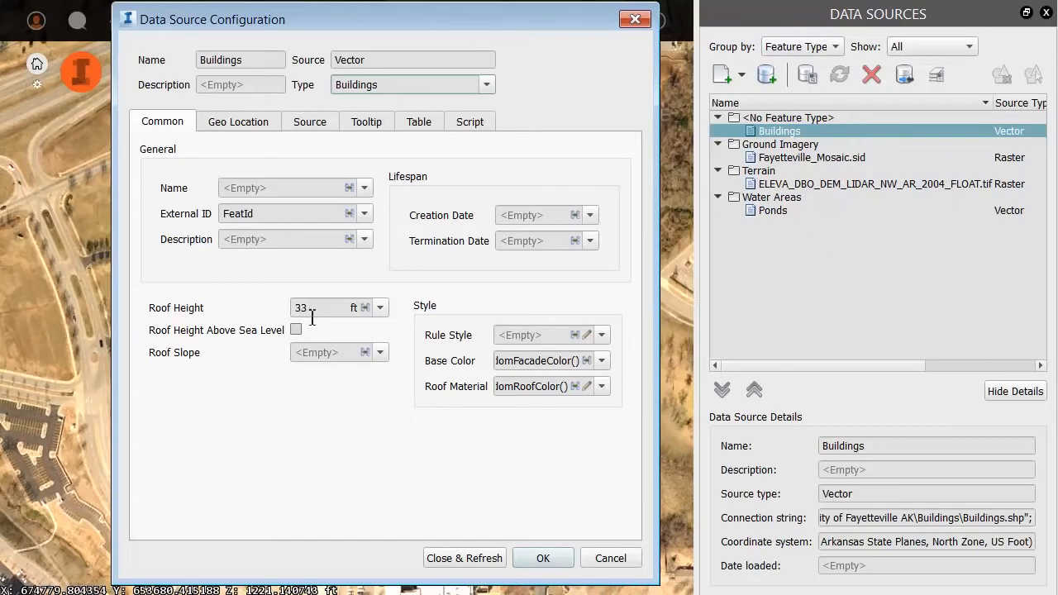
# Review the attribute fields offered for the Buildings source's roof height and rule style
pyautogui.click(381, 307)
pyautogui.moveTo(381, 362); pyautogui.dragTo(391, 409)
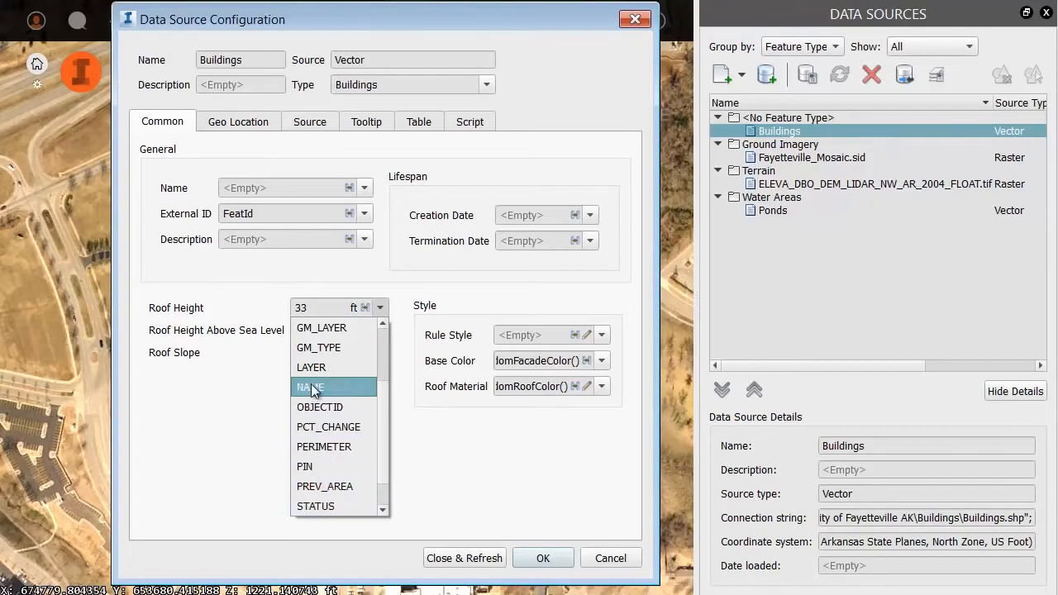
pyautogui.click(271, 304)
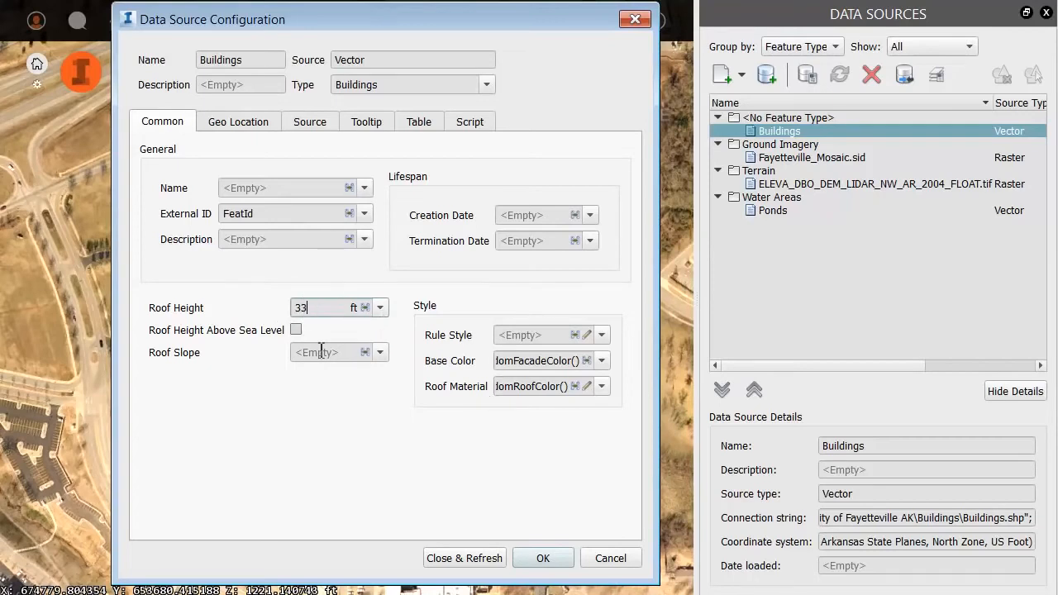
pyautogui.click(603, 337)
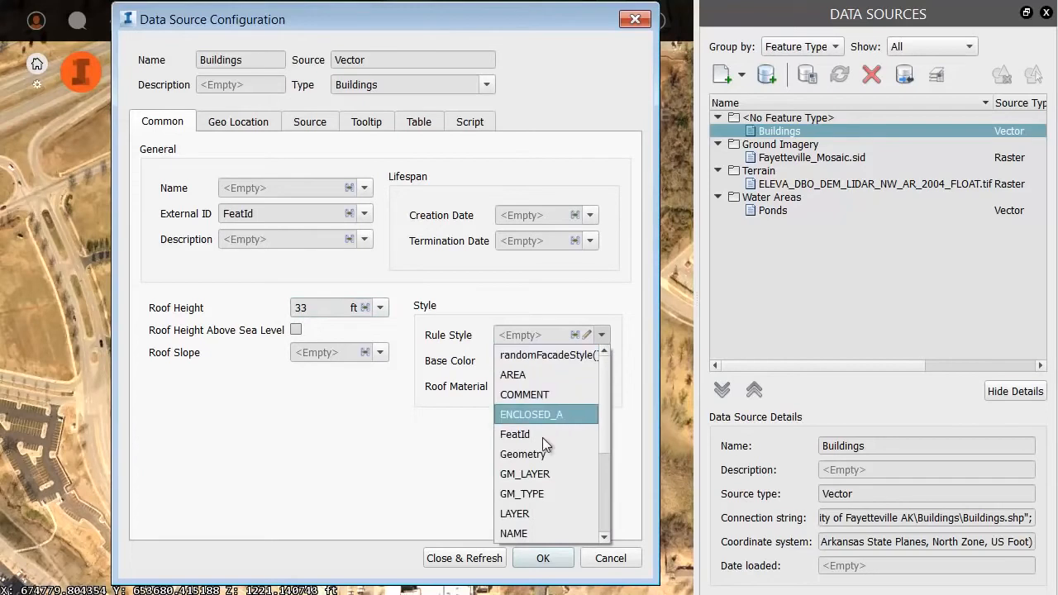
pyautogui.click(484, 297)
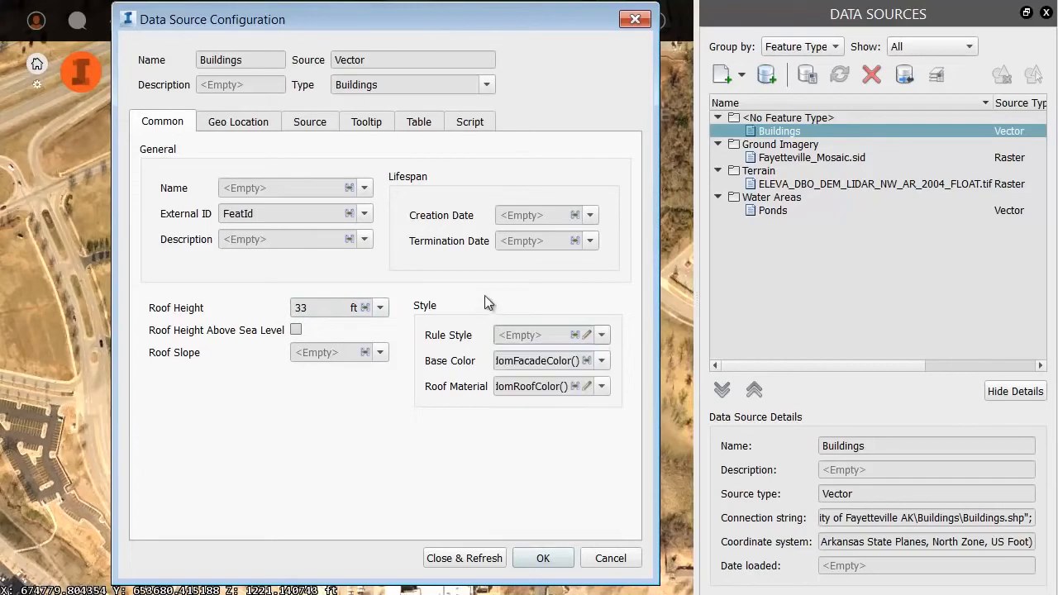
# Make the Buildings source's script editable, and copy the full contents of BuildingScript.txt from the Buildings folder's Script subfolder
pyautogui.click(461, 126)
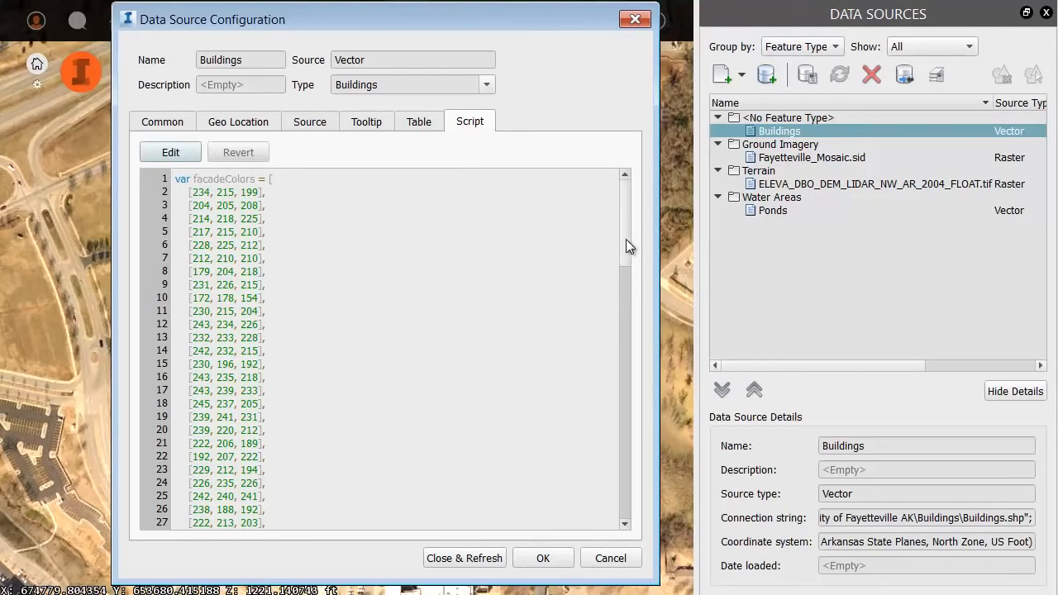
pyautogui.click(188, 156)
pyautogui.moveTo(626, 220)
pyautogui.mouseDown()
pyautogui.moveTo(626, 326)
pyautogui.moveTo(621, 208)
pyautogui.mouseUp()
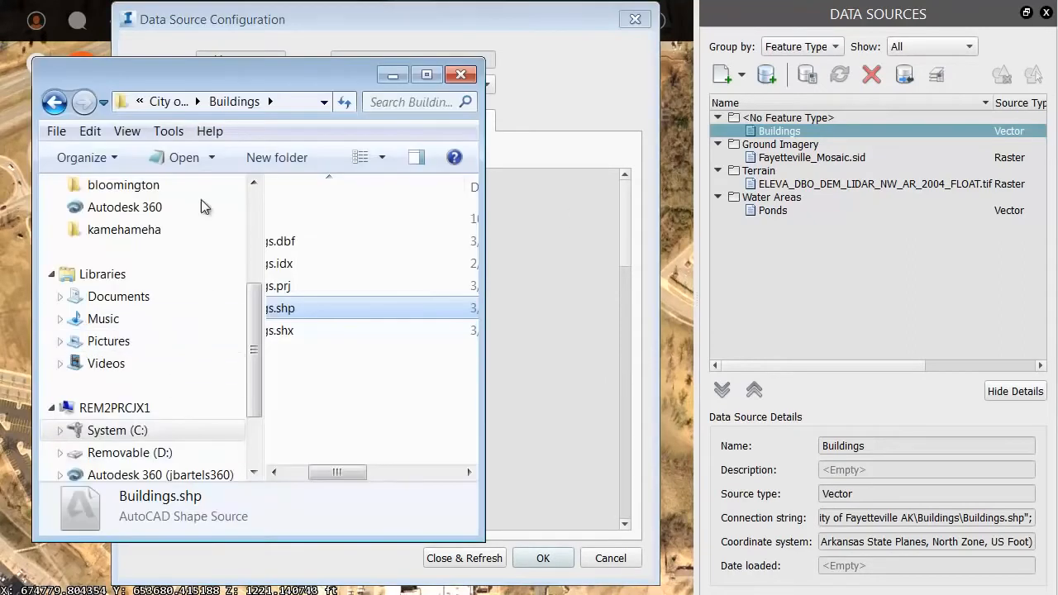
pyautogui.doubleClick(323, 218)
pyautogui.doubleClick(332, 216)
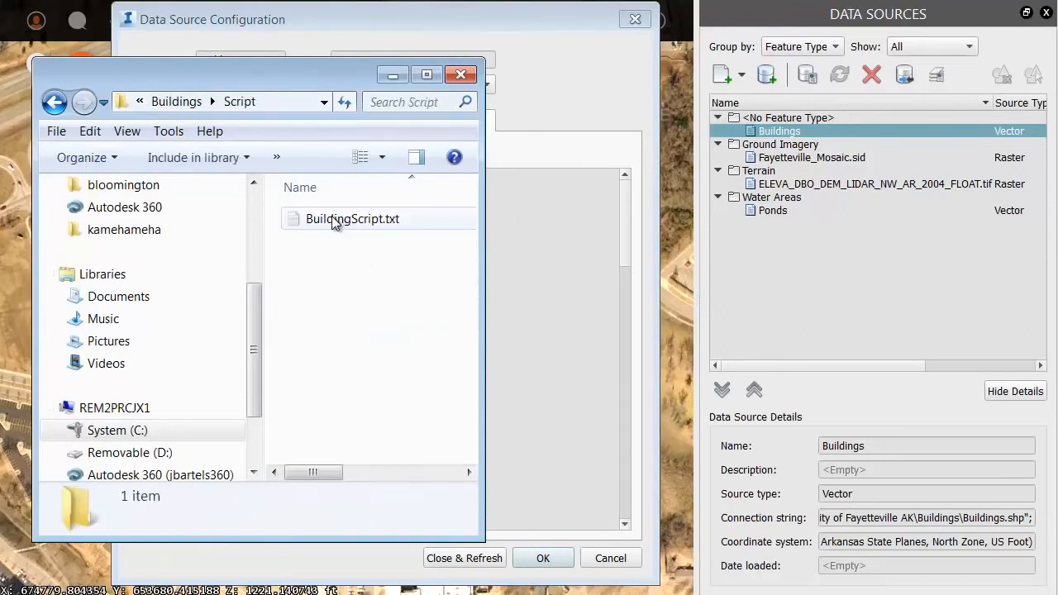
pyautogui.hotkey('ctrl', 'a')
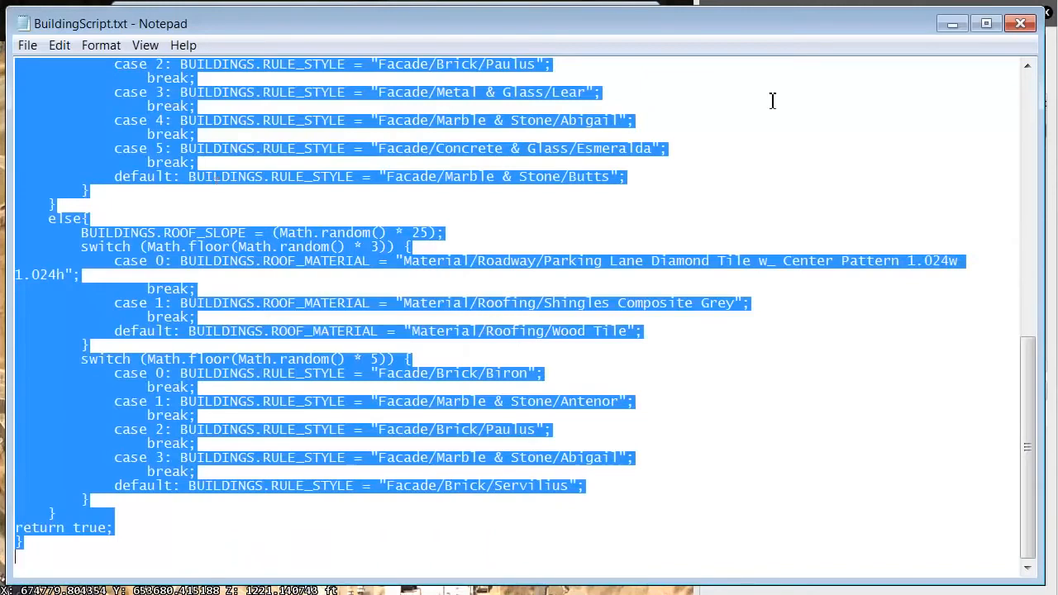
pyautogui.click(1020, 23)
pyautogui.click(460, 74)
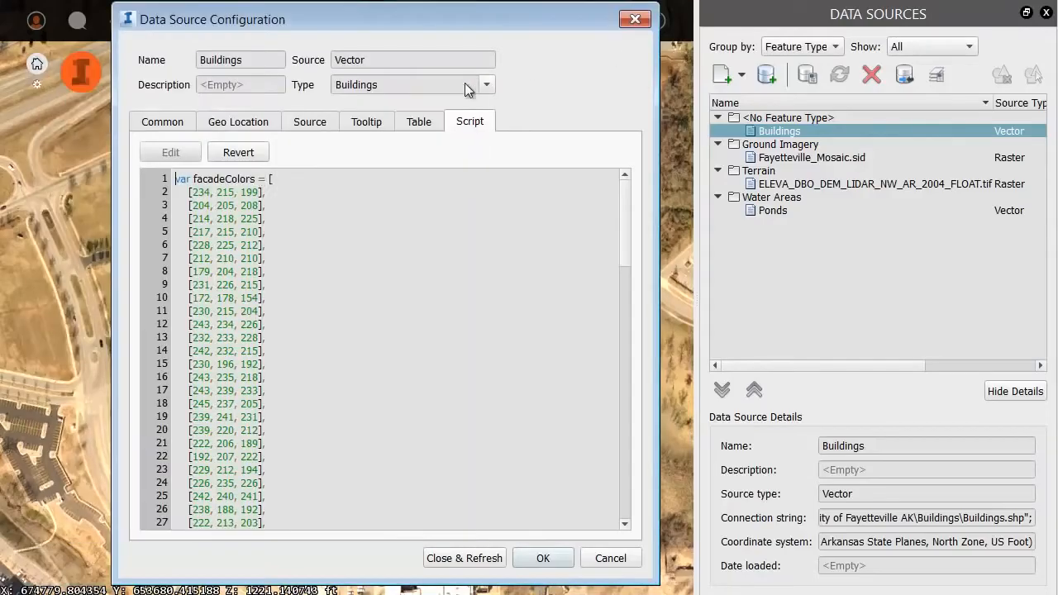
# Replace the Buildings source's entire script with the copied building script, and refresh the model with the configuration
pyautogui.hotkey('ctrl', 'a')
pyautogui.hotkey('ctrl', 'v')
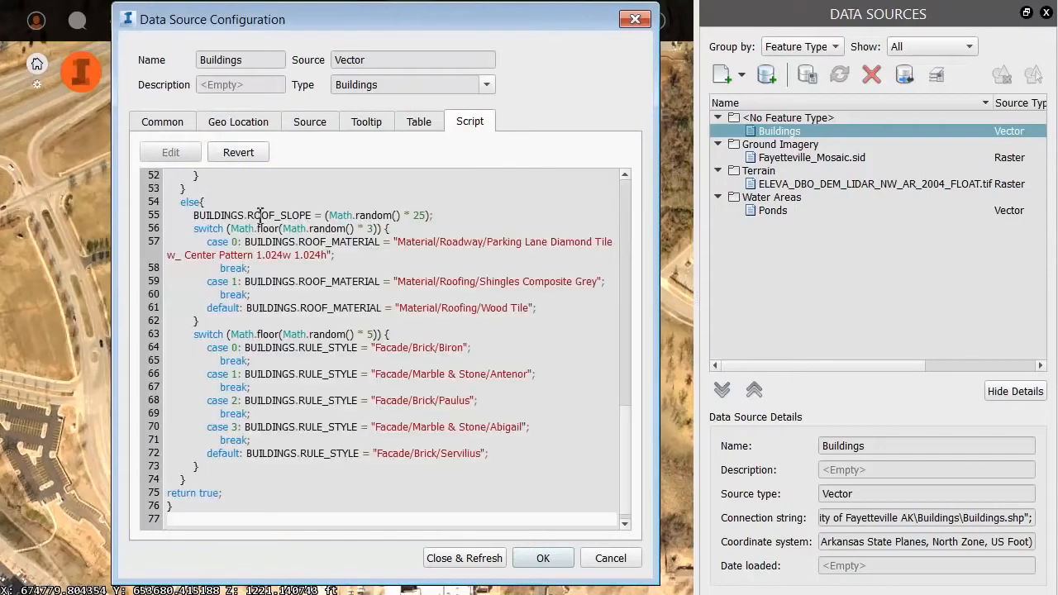
pyautogui.click(465, 558)
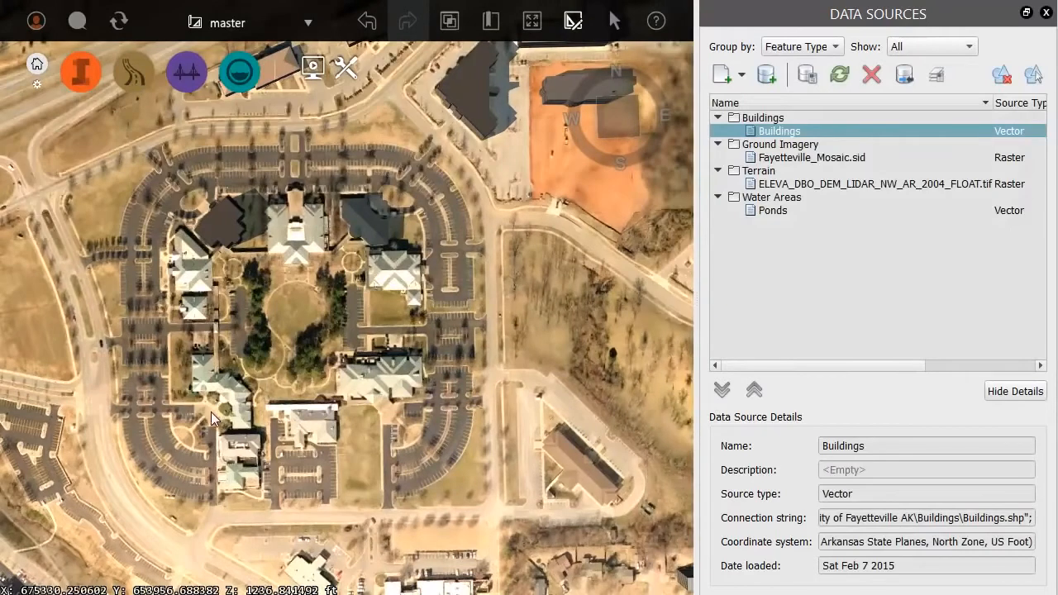
# Inspect the imported buildings around the ring-shaped parking area and the facades and roofs assigned to them
pyautogui.scroll(4, 207, 415)
pyautogui.moveTo(270, 383); pyautogui.dragTo(302, 247)
pyautogui.scroll(2, 495, 314)
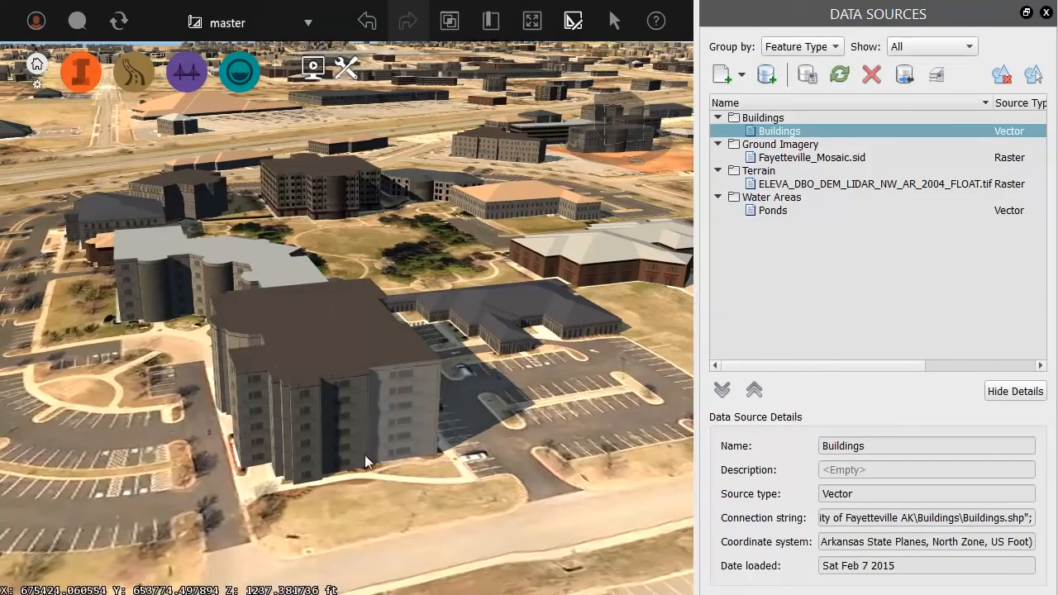
pyautogui.moveTo(223, 473); pyautogui.dragTo(187, 429)
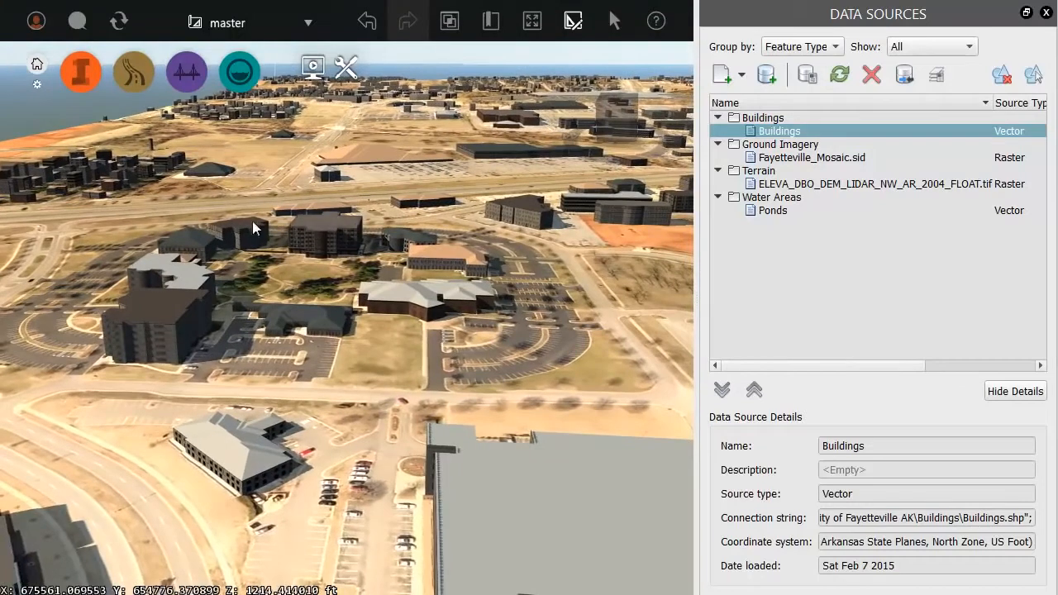
pyautogui.scroll(2, 147, 315)
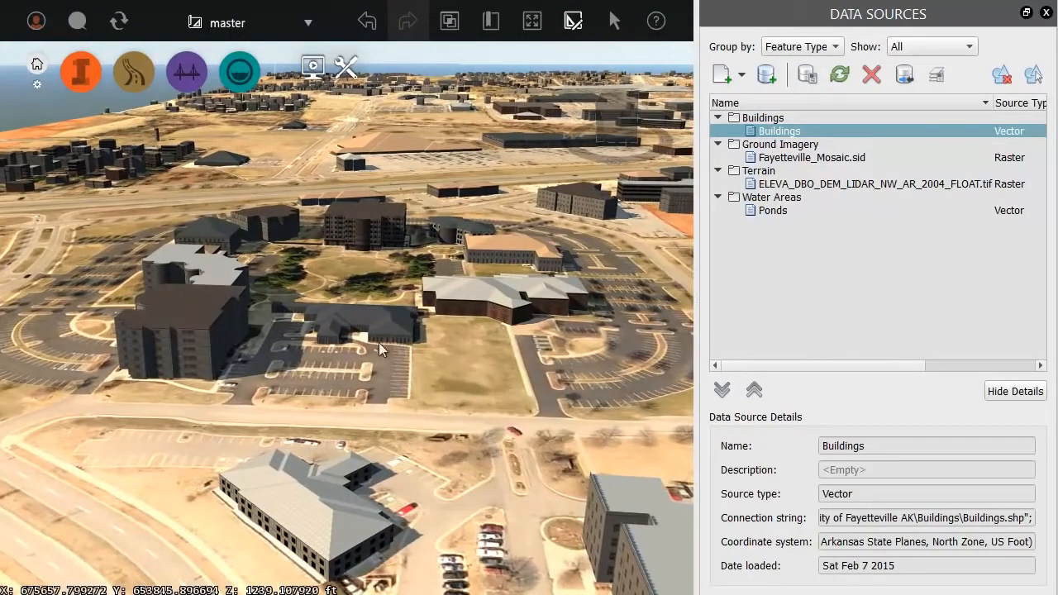
pyautogui.scroll(1, 263, 381)
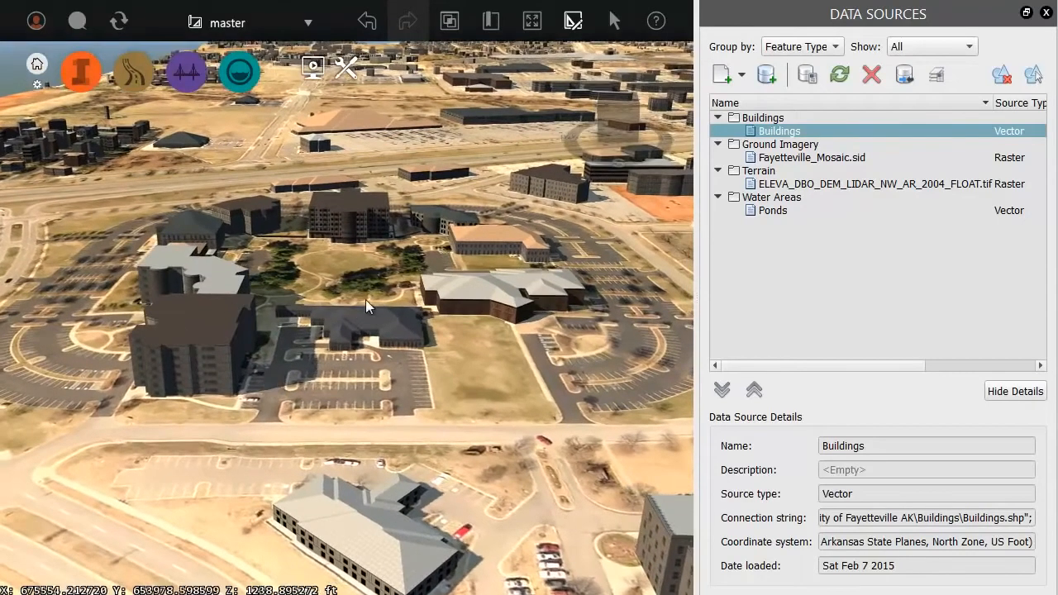
# Raise the low building between the circular green and the parking lot to about 31 ft, and rotate it slightly
pyautogui.scroll(3, 364, 305)
pyautogui.click(355, 332)
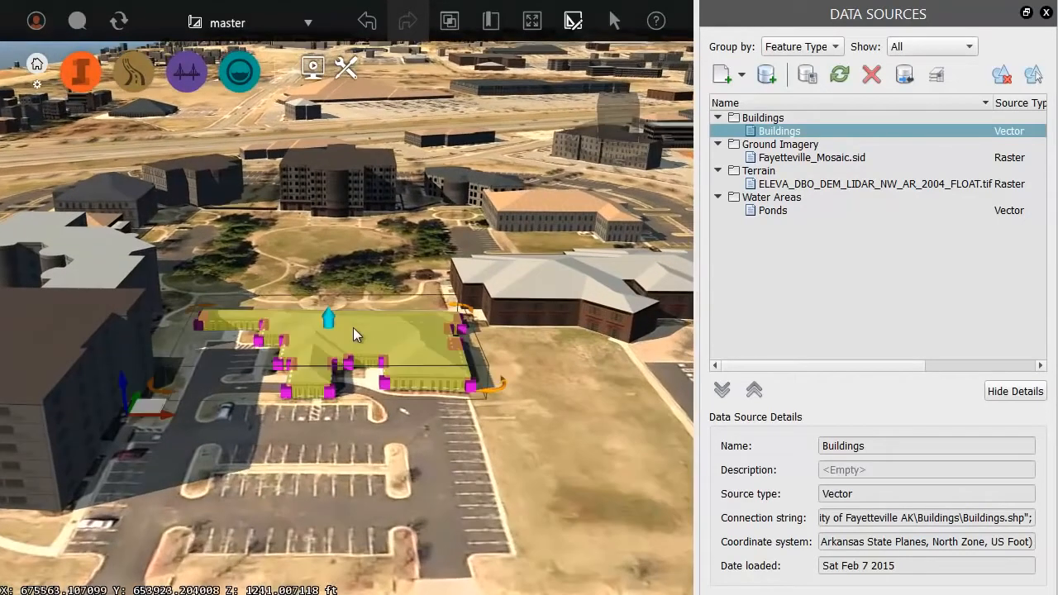
pyautogui.moveTo(328, 315); pyautogui.dragTo(330, 273)
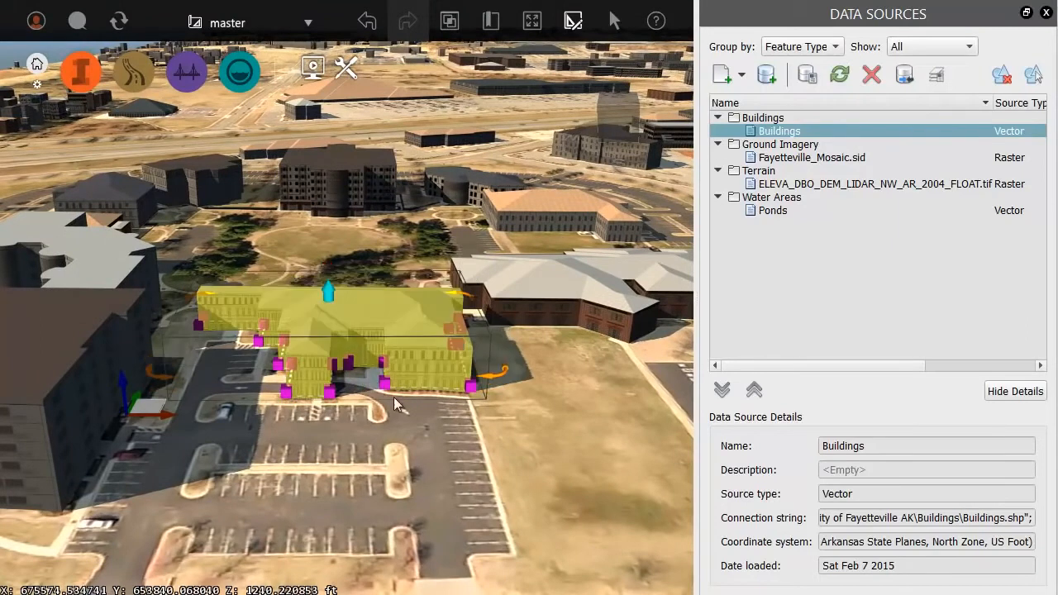
pyautogui.moveTo(498, 375); pyautogui.dragTo(496, 380)
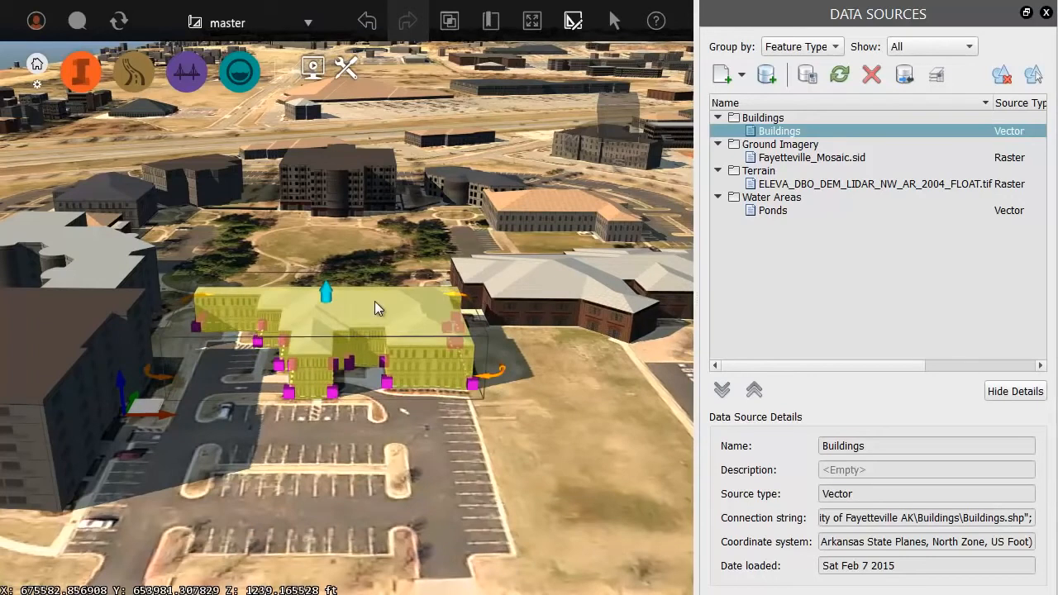
# Set the raised building's roof slope to 25, update the model, and deselect the building
pyautogui.rightClick(375, 301)
pyautogui.click(437, 393)
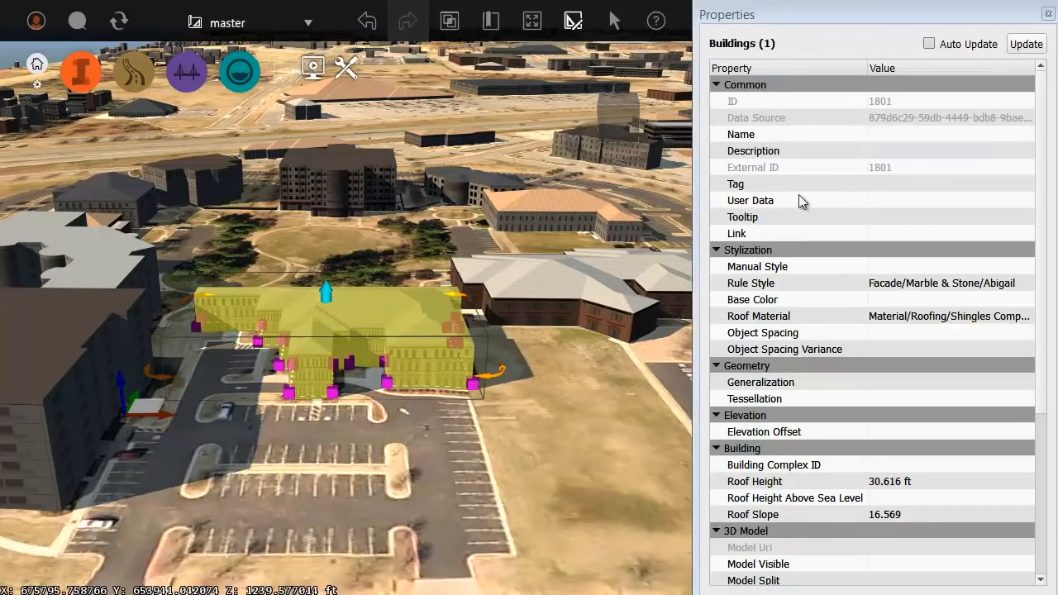
pyautogui.scroll(-2, 1046, 288)
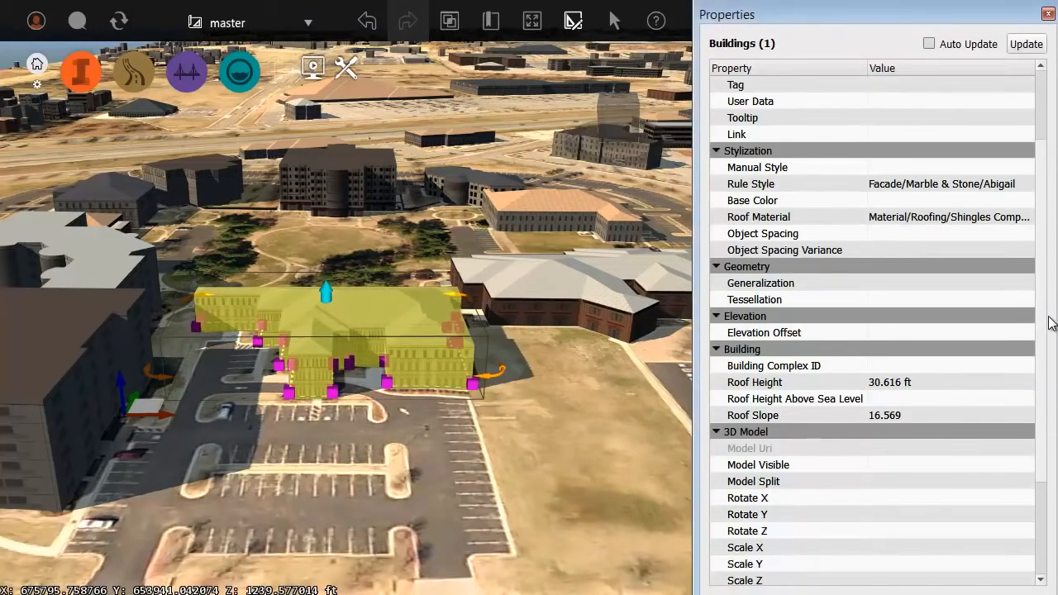
pyautogui.doubleClick(911, 415)
pyautogui.moveTo(970, 414); pyautogui.dragTo(868, 428)
pyautogui.write('25')
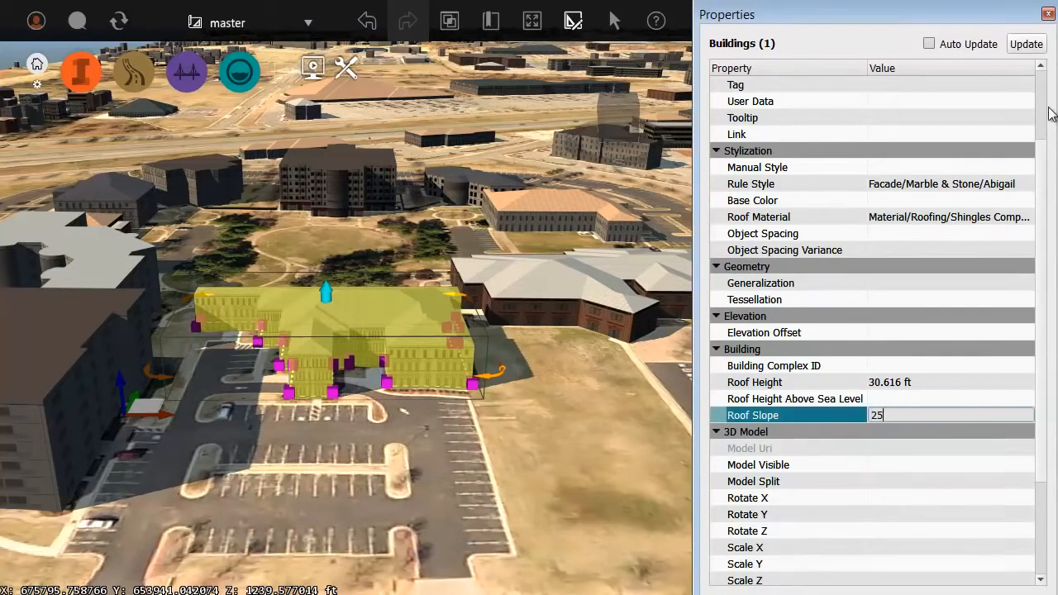
pyautogui.click(1025, 45)
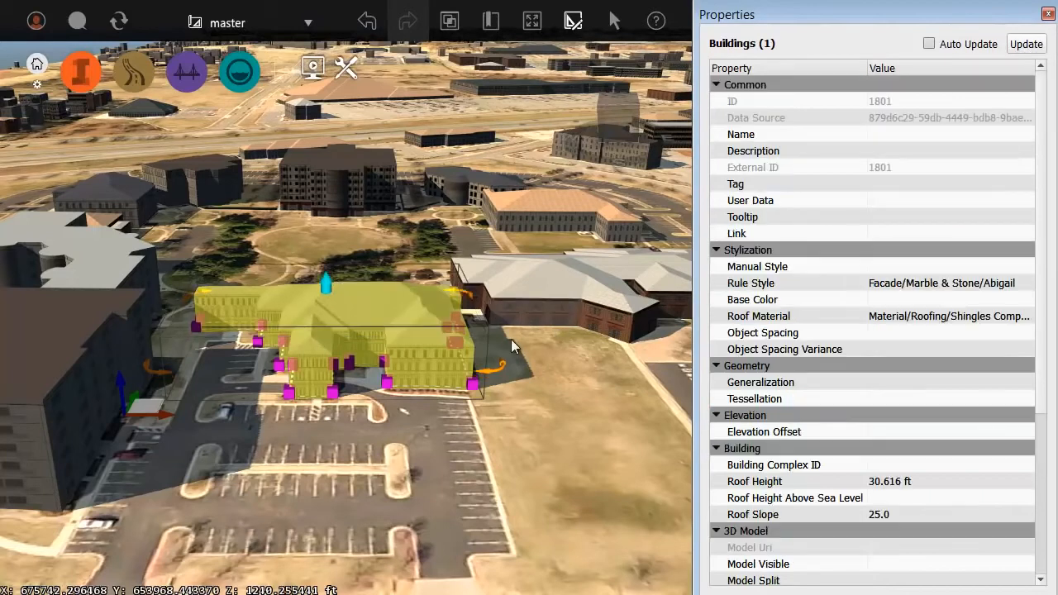
pyautogui.click(540, 416)
# Copy the full contents of RoadScript.txt from the Script subfolder of the Fayetteville Transportation folder
pyautogui.scroll(-5, 520, 400)
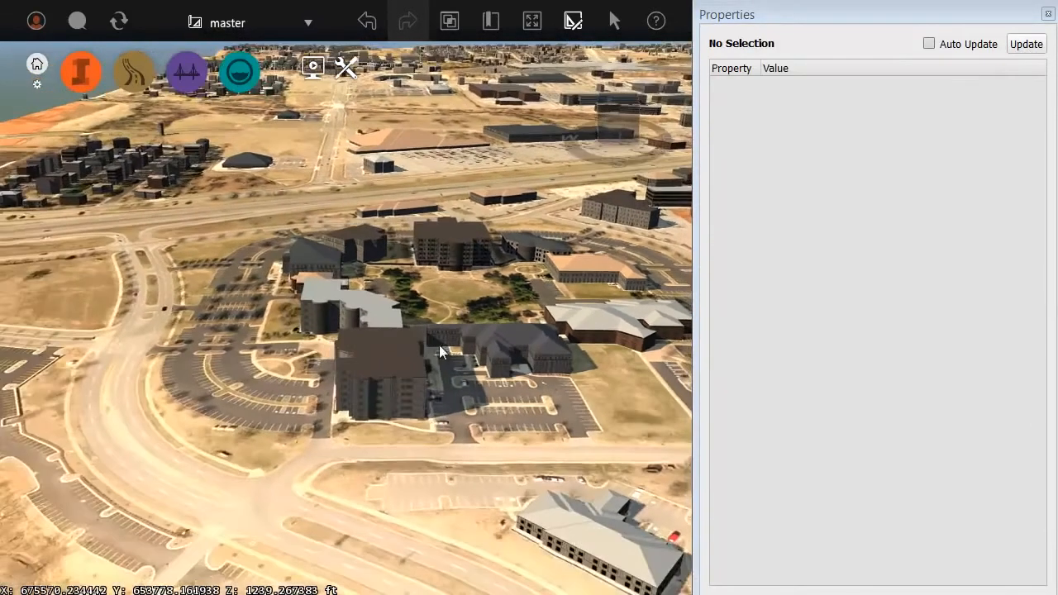
pyautogui.moveTo(439, 345); pyautogui.dragTo(443, 472, button='middle')
pyautogui.moveTo(450, 447); pyautogui.dragTo(488, 331)
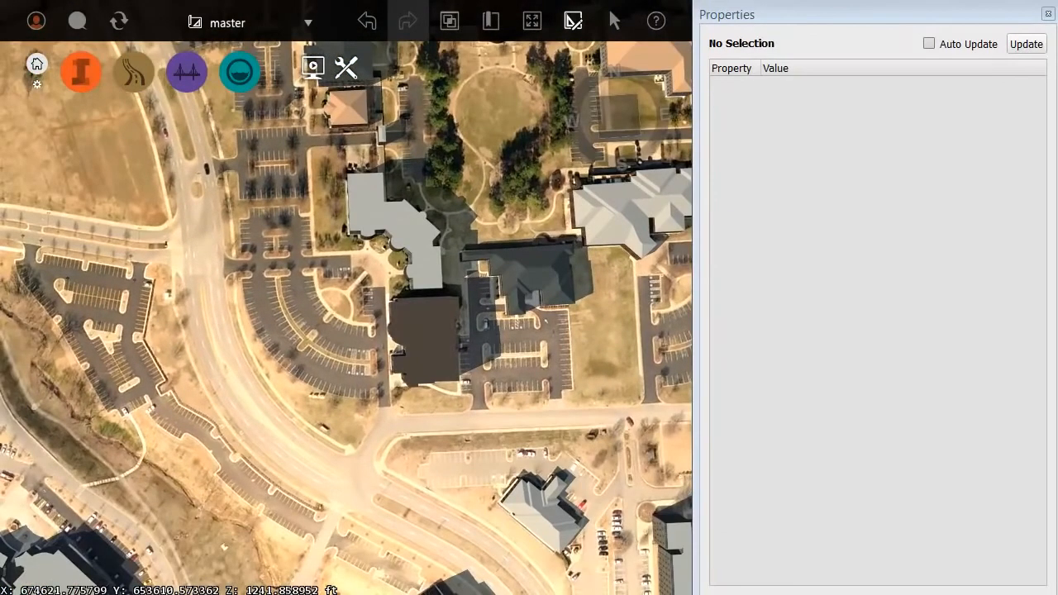
pyautogui.press('super+e')
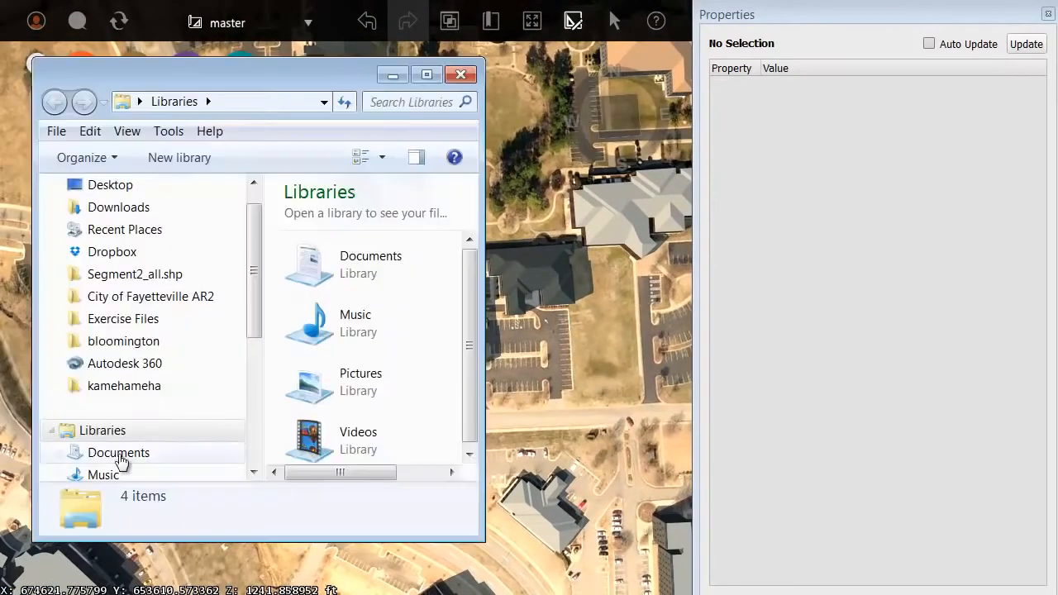
pyautogui.click(156, 299)
pyautogui.doubleClick(330, 259)
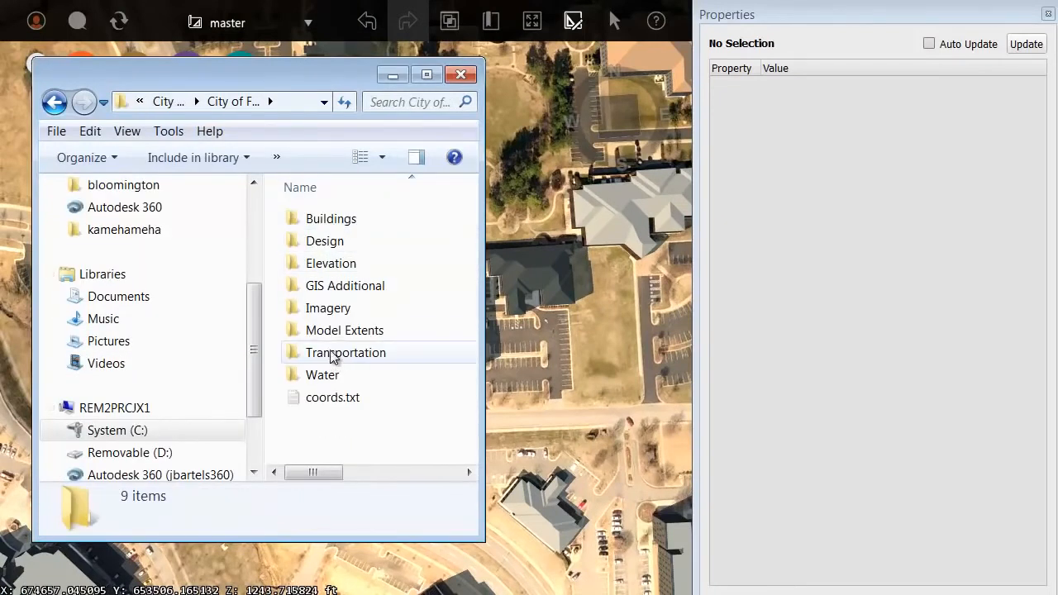
pyautogui.doubleClick(333, 353)
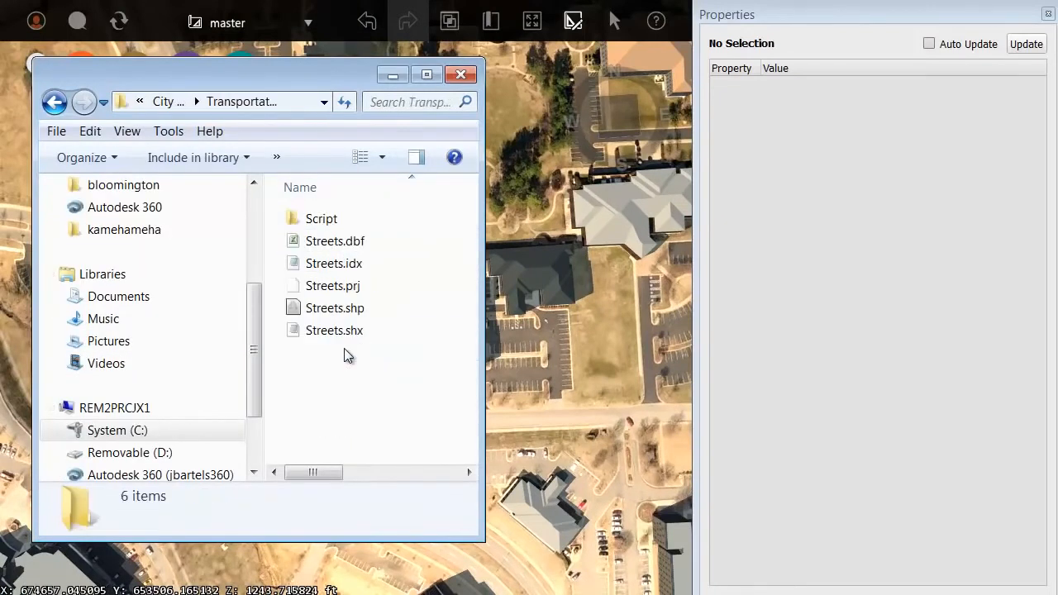
pyautogui.doubleClick(321, 220)
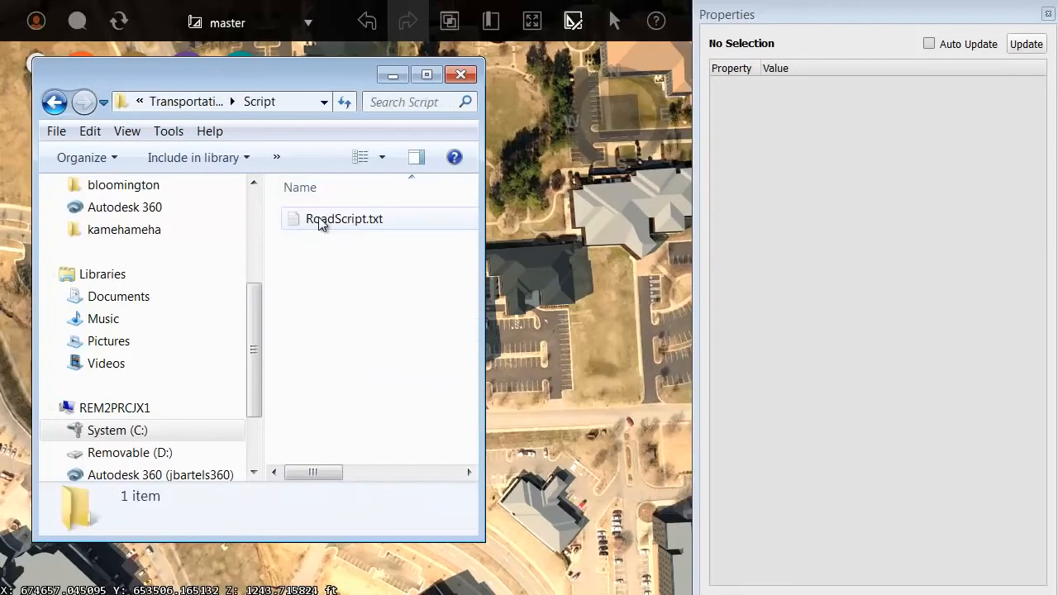
pyautogui.doubleClick(322, 220)
pyautogui.hotkey('ctrl', 'a')
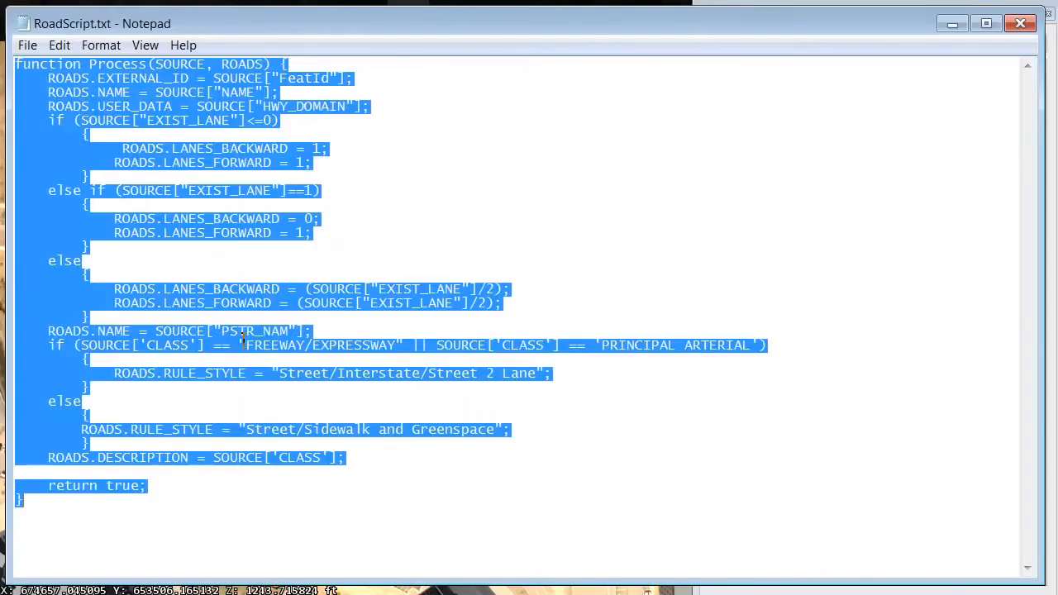
pyautogui.click(1021, 25)
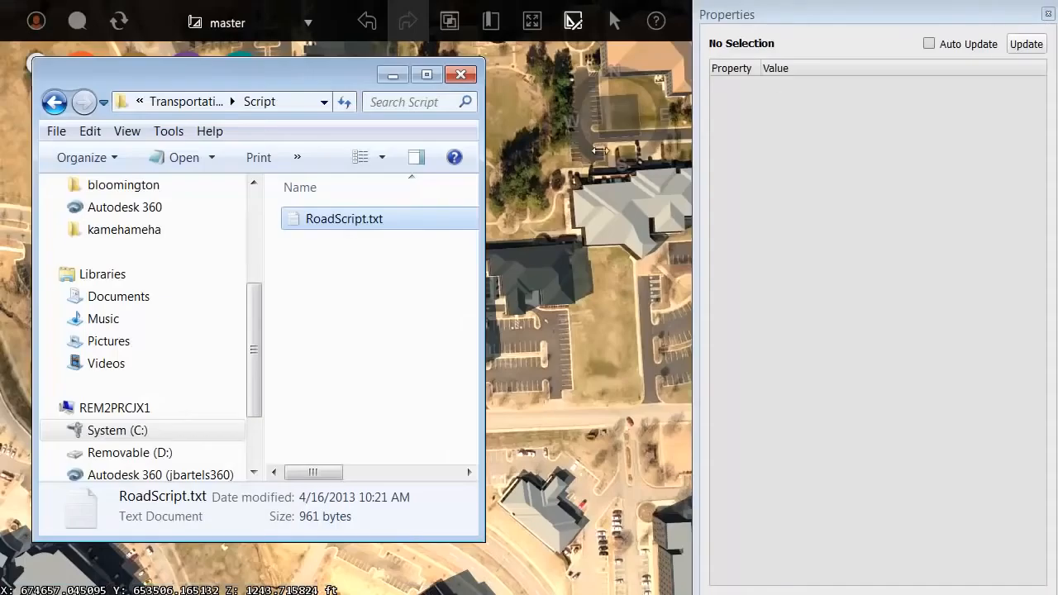
# Add Streets.shp from the Transportation folder to the model as a data source
pyautogui.click(192, 103)
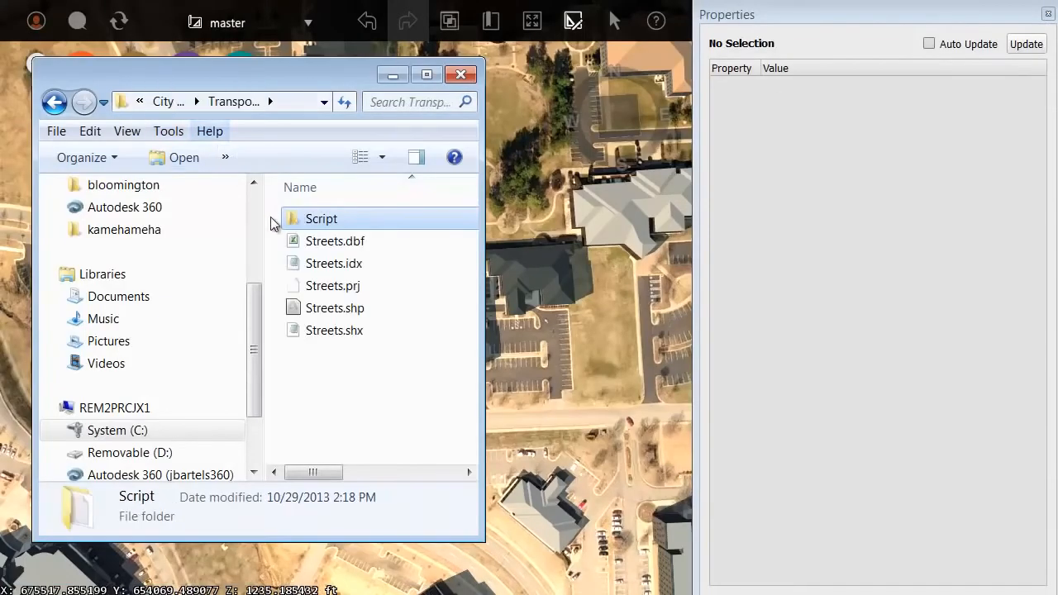
pyautogui.moveTo(314, 308); pyautogui.dragTo(540, 281)
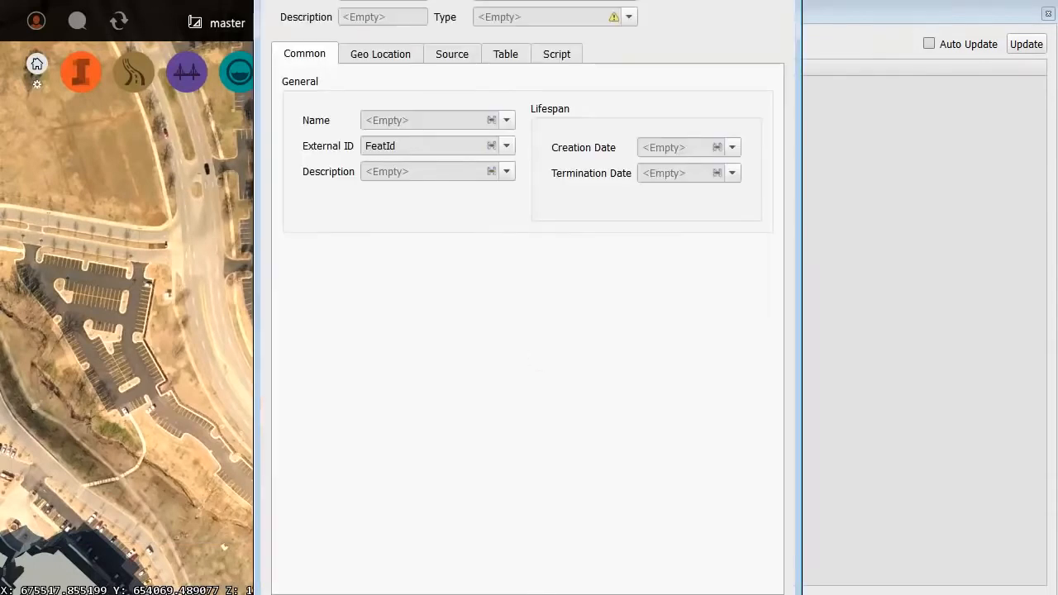
# Set the Streets data source type to Roads, and look through the available road rule styles without assigning one
pyautogui.click(628, 101)
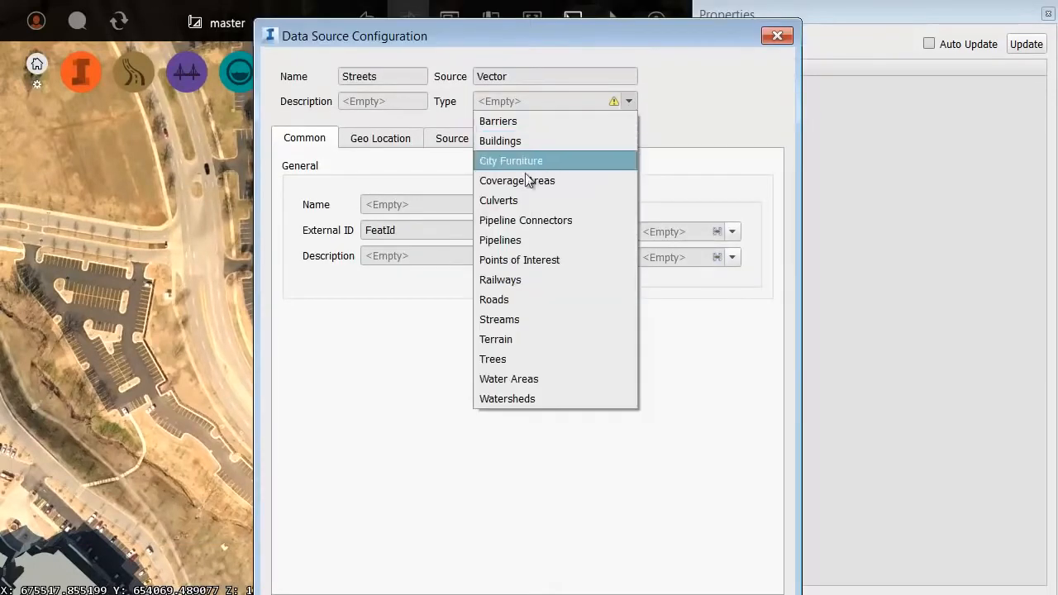
pyautogui.click(496, 299)
pyautogui.moveTo(527, 36); pyautogui.dragTo(366, 0)
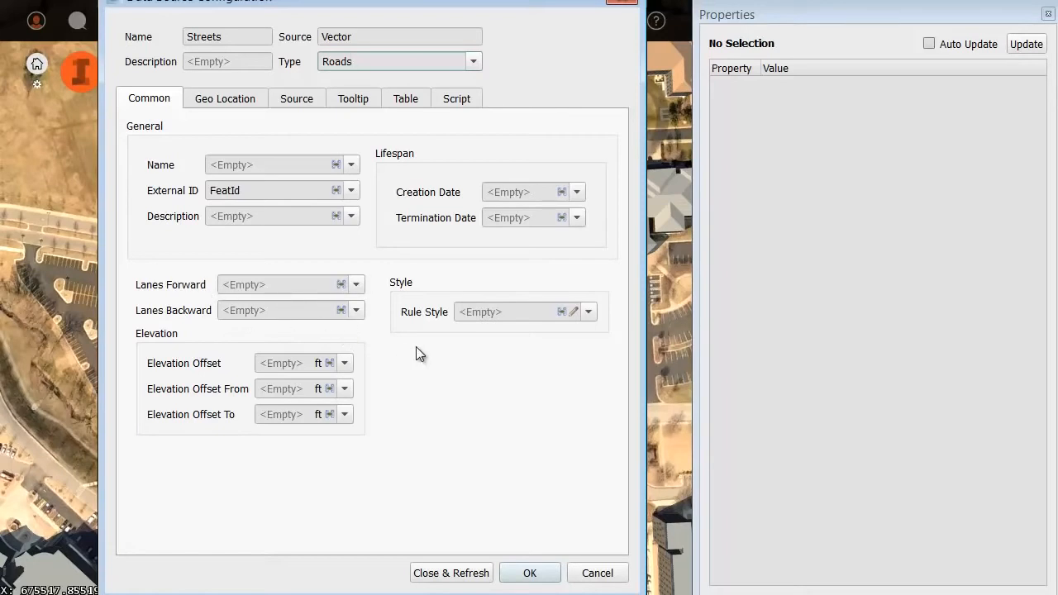
pyautogui.click(574, 313)
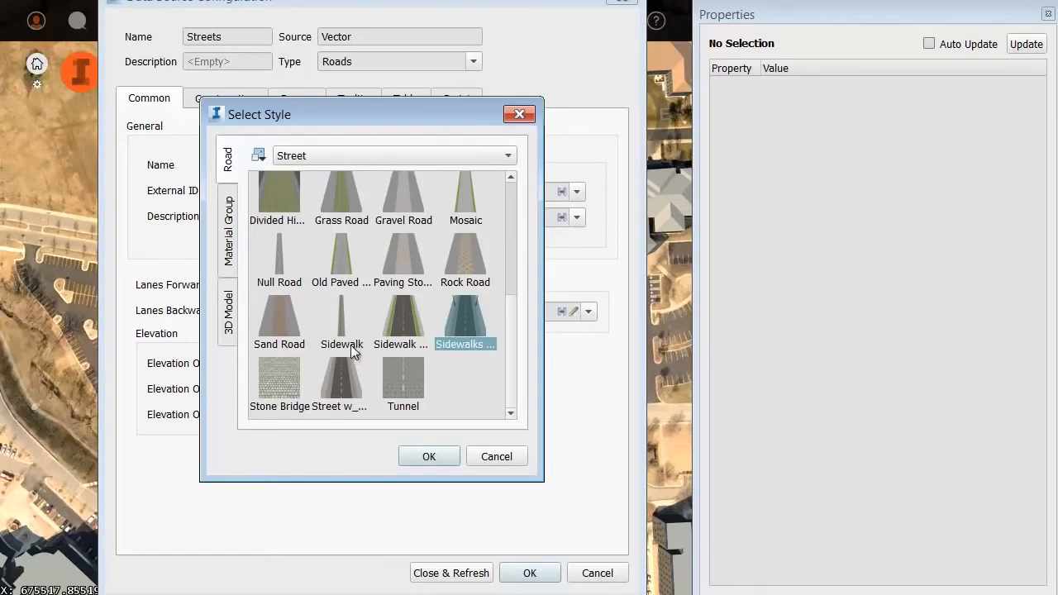
pyautogui.click(519, 114)
# Replace the Streets data source's default script with the copied RoadScript code, and close and refresh the configuration
pyautogui.click(457, 99)
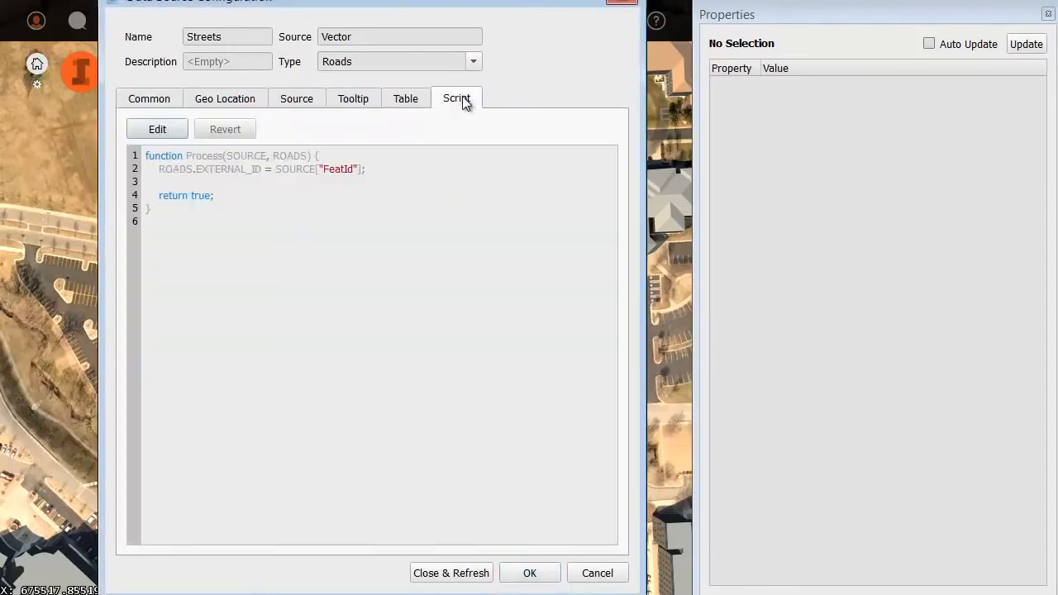
pyautogui.click(161, 132)
pyautogui.hotkey('ctrl', 'a')
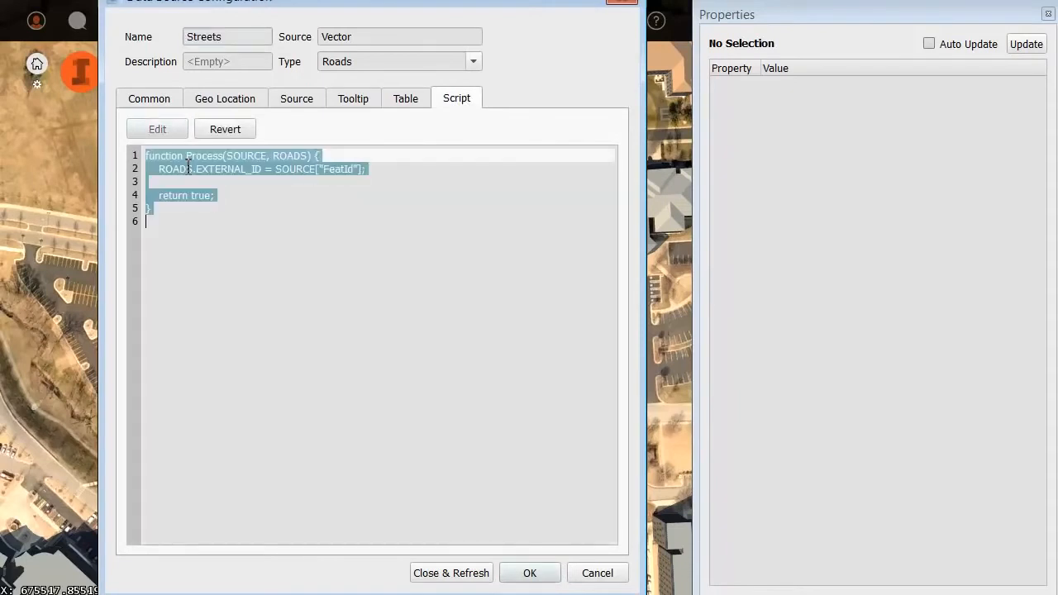
pyautogui.hotkey('ctrl', 'v')
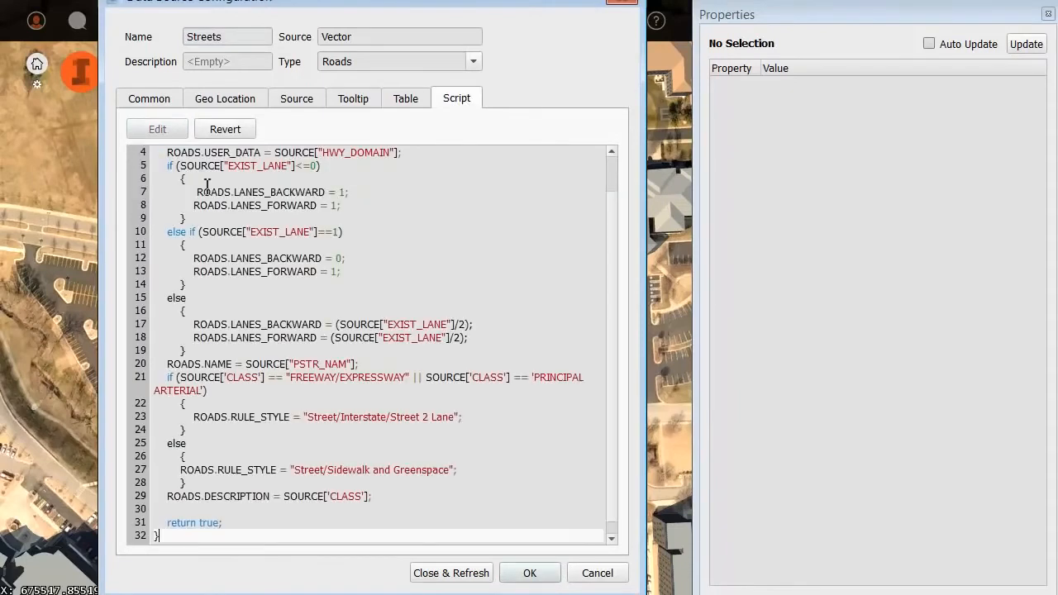
pyautogui.click(438, 572)
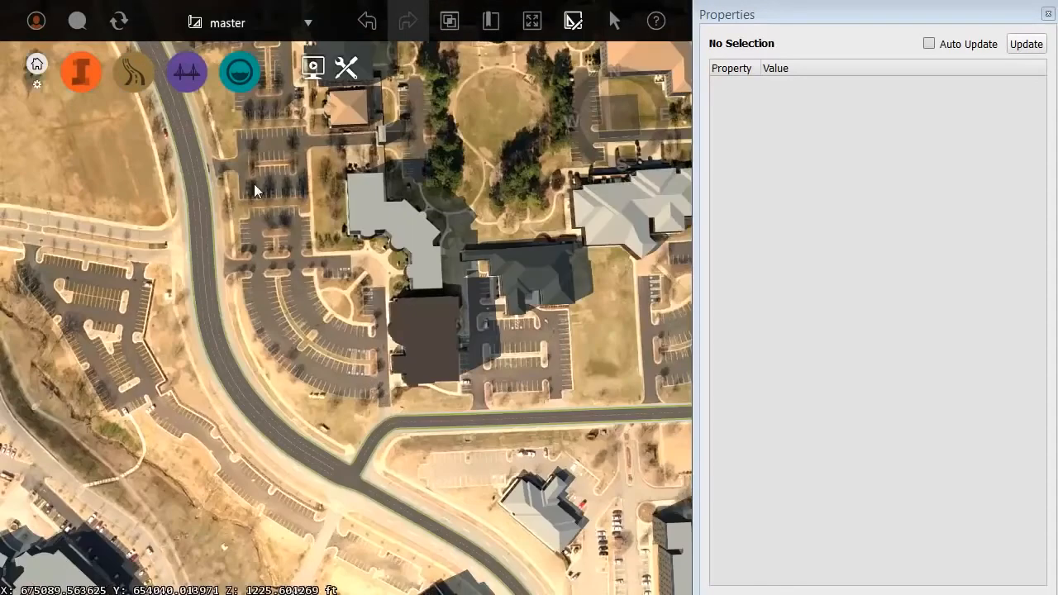
# Examine the imported streets from the highway ramp intersection along the curved road down to the side road junction
pyautogui.moveTo(264, 186); pyautogui.dragTo(366, 484)
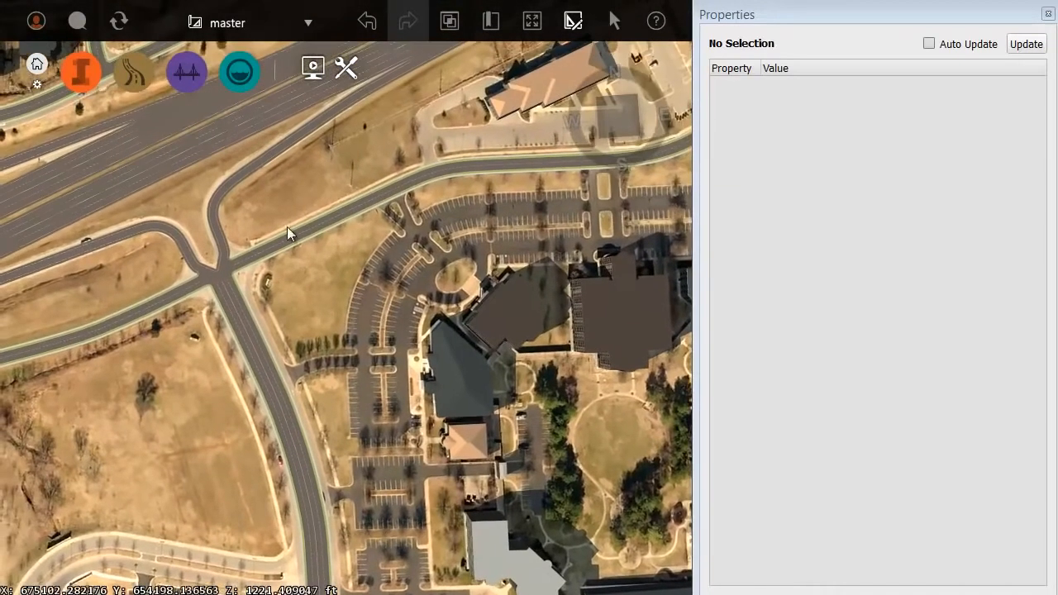
pyautogui.scroll(2, 198, 165)
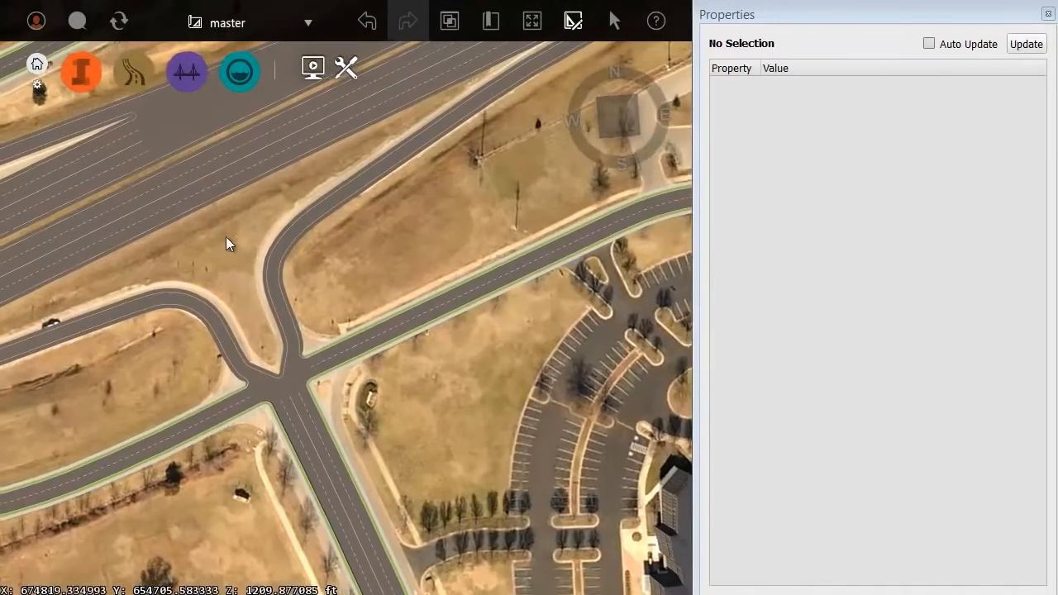
pyautogui.moveTo(223, 233); pyautogui.dragTo(261, 275)
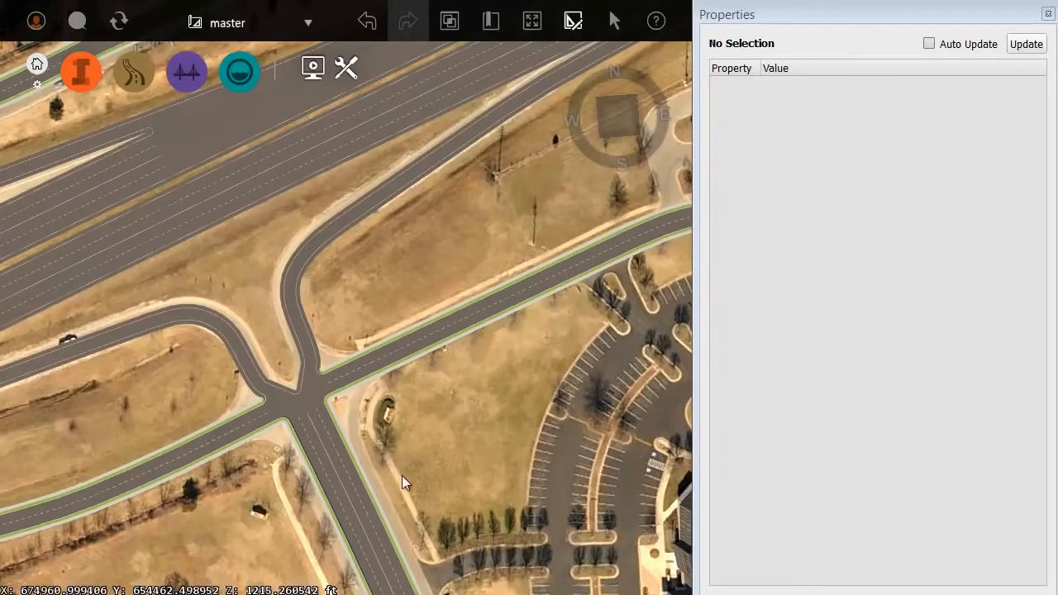
pyautogui.moveTo(400, 475); pyautogui.dragTo(318, 251)
pyautogui.moveTo(395, 428); pyautogui.dragTo(332, 145)
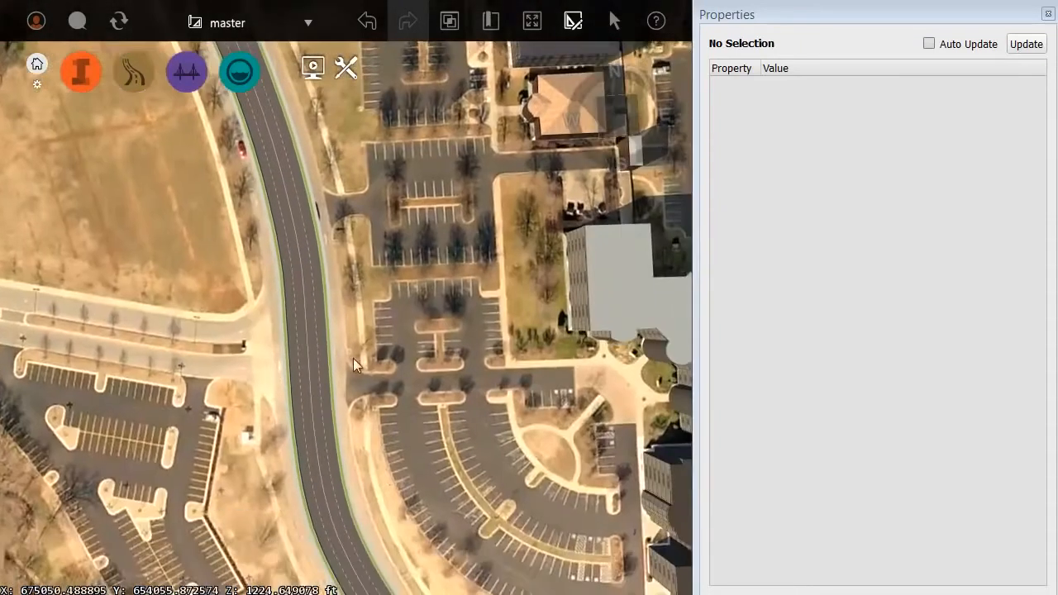
pyautogui.moveTo(375, 493); pyautogui.dragTo(311, 256)
pyautogui.moveTo(461, 427); pyautogui.dragTo(316, 308)
pyautogui.scroll(2, 367, 419)
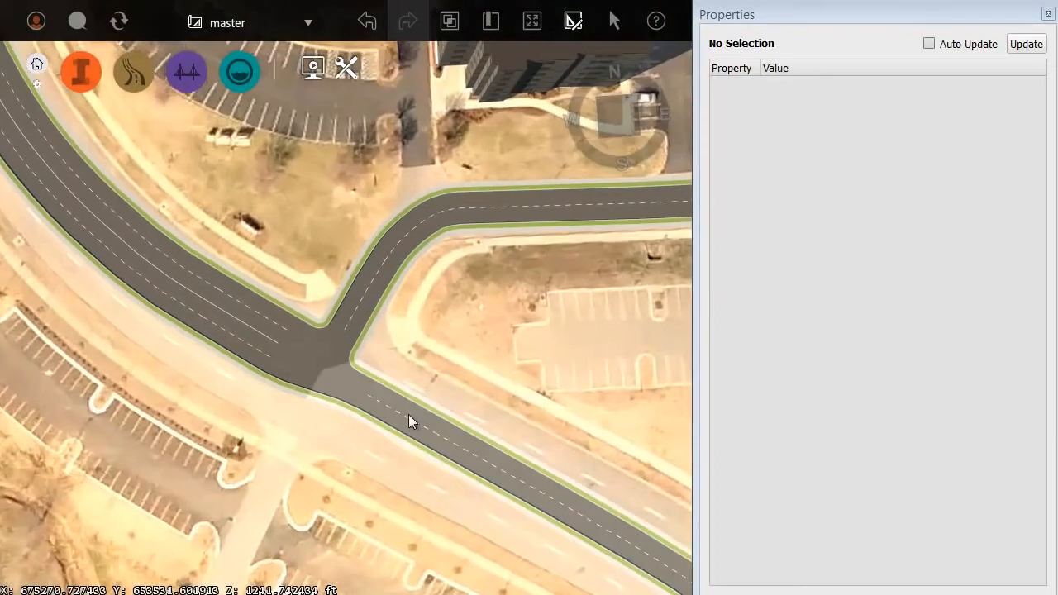
# Set the NORTHHILLS collector road southeast of the junction to 2 forward lanes and 2 backward lanes, and update the model
pyautogui.click(400, 410)
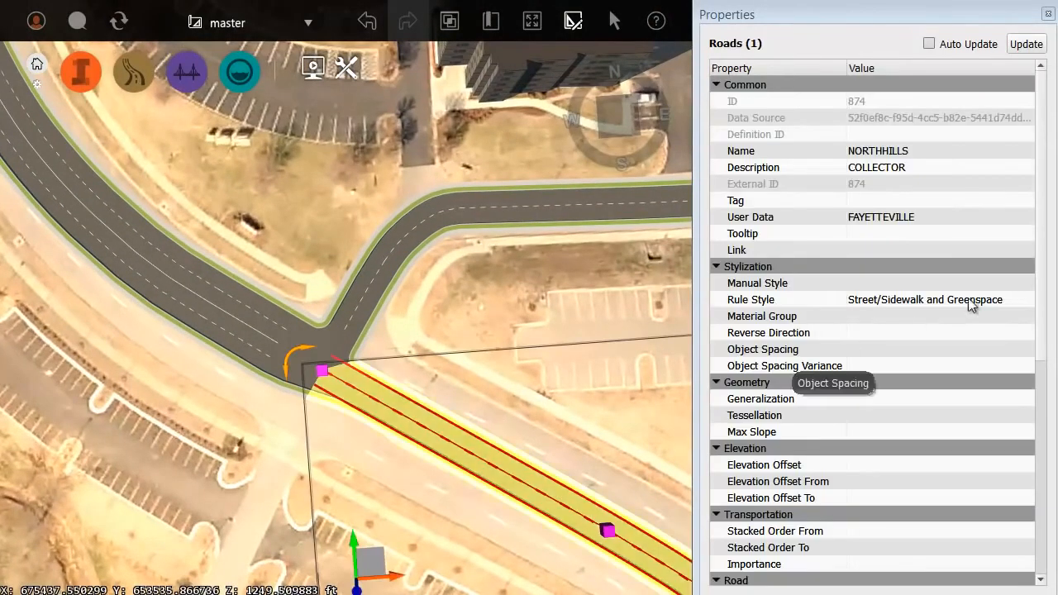
pyautogui.moveTo(1045, 255); pyautogui.dragTo(1050, 354)
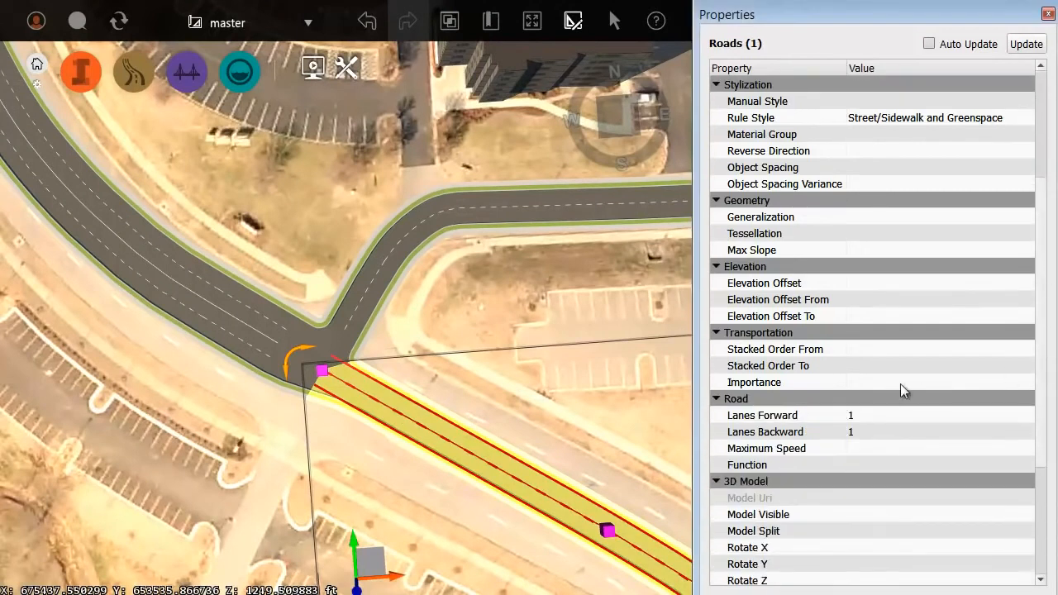
pyautogui.click(871, 413)
pyautogui.click(858, 430)
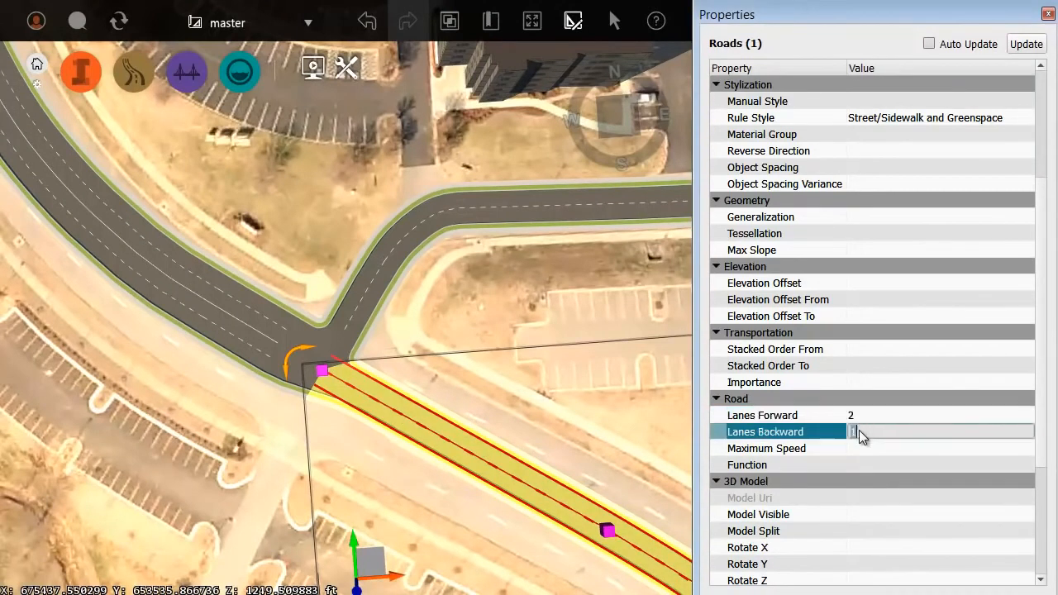
pyautogui.write('2')
pyautogui.click(1024, 49)
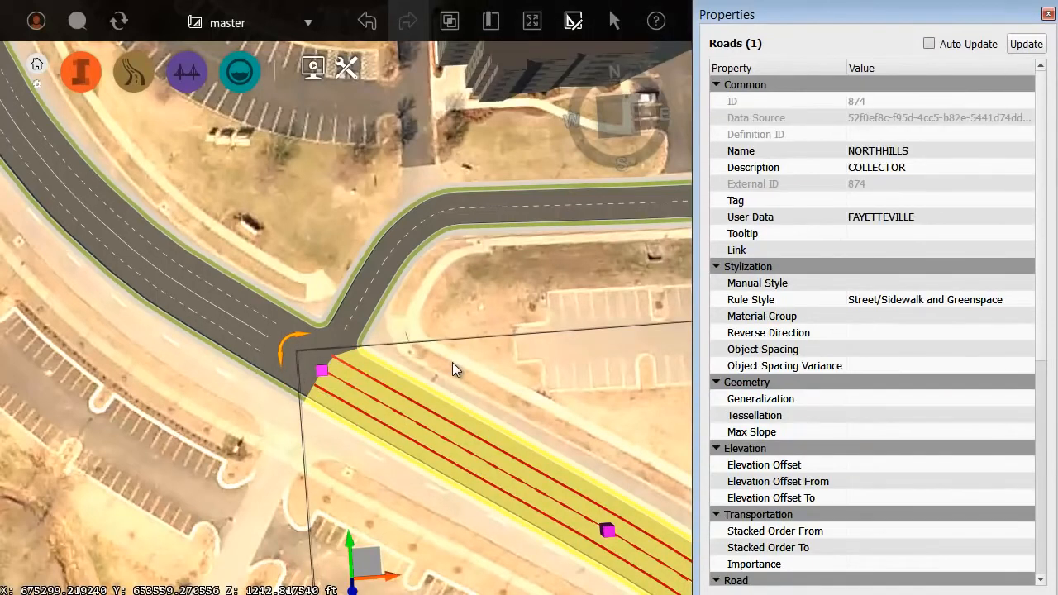
# Move the side road's end point off the main road and back onto it, deselect the road, and check the rejoined junction
pyautogui.click(369, 296)
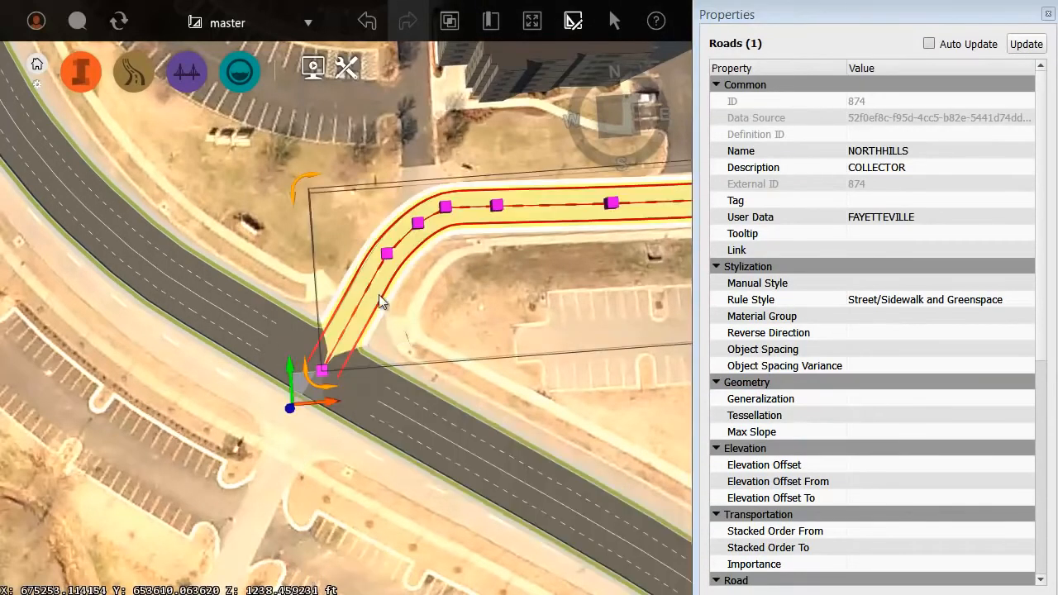
pyautogui.moveTo(322, 370); pyautogui.dragTo(421, 331)
pyautogui.scroll(2, 432, 342)
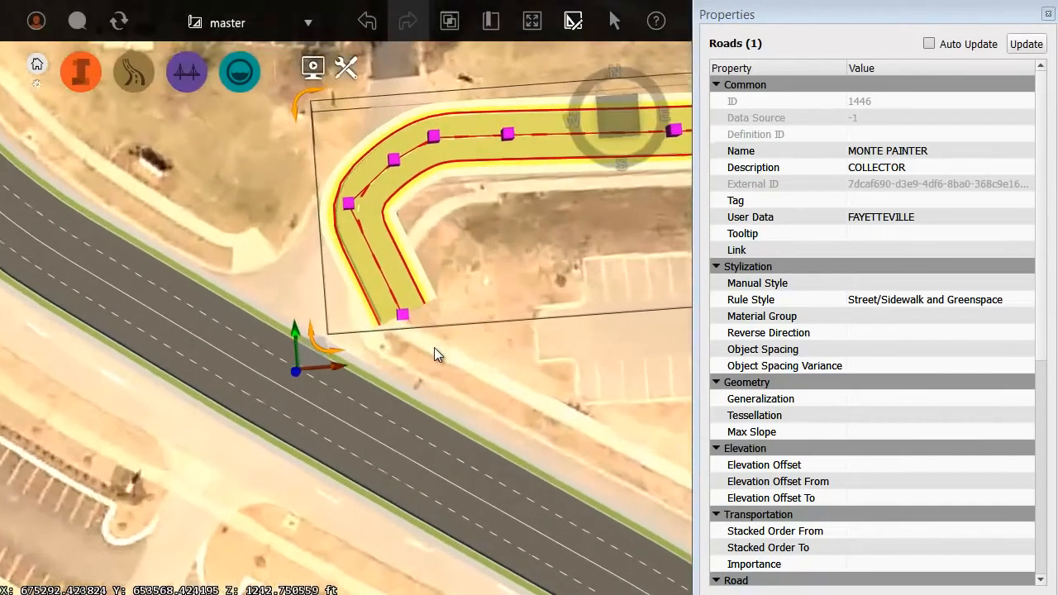
pyautogui.moveTo(402, 315); pyautogui.dragTo(234, 348)
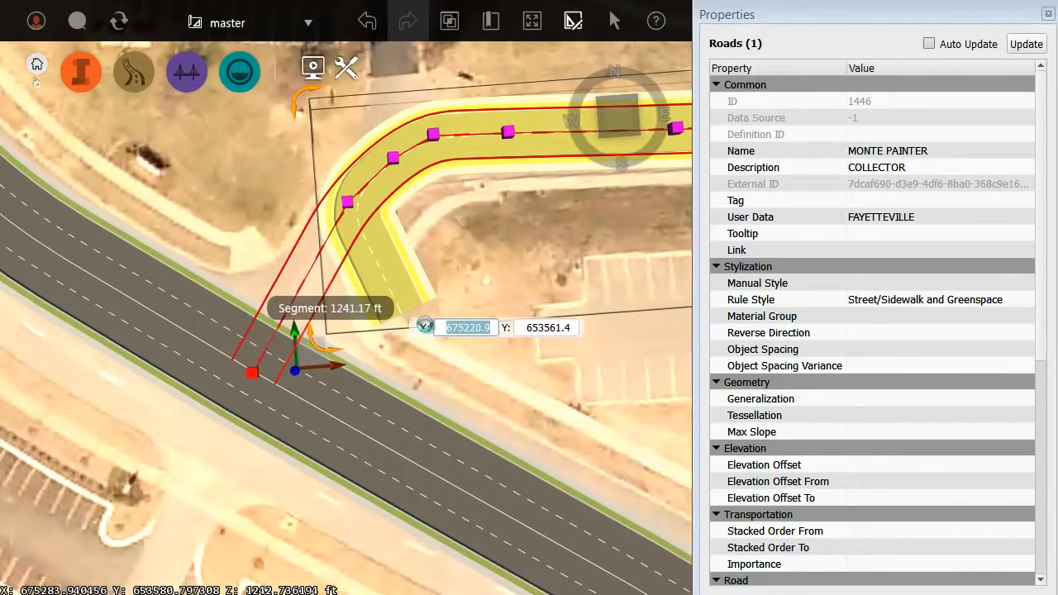
pyautogui.press('Escape')
pyautogui.scroll(2, 279, 315)
pyautogui.moveTo(282, 317); pyautogui.dragTo(370, 310, button='middle')
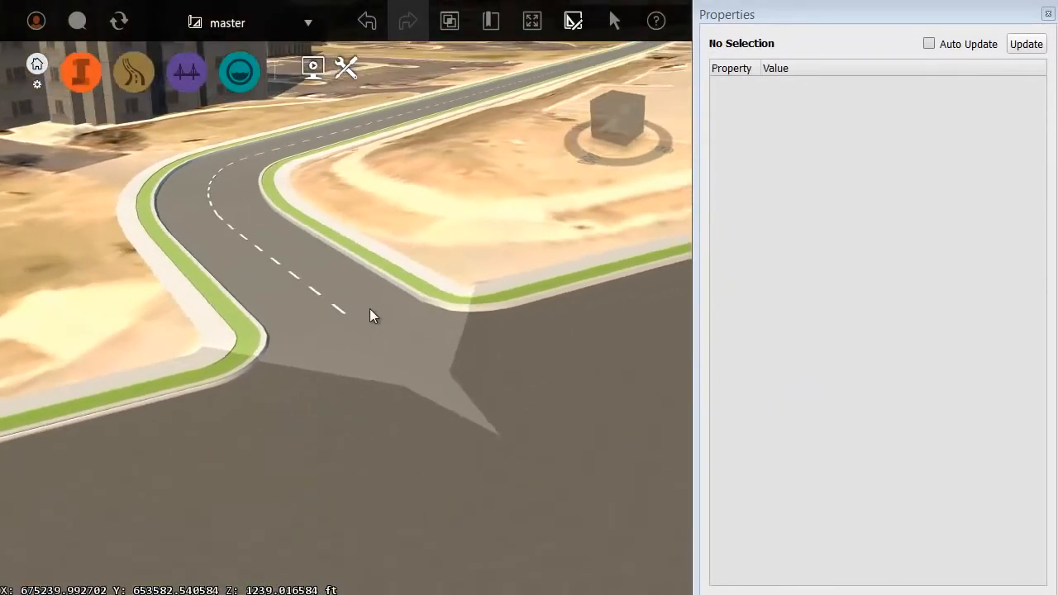
pyautogui.scroll(-3, 422, 239)
pyautogui.moveTo(441, 228); pyautogui.dragTo(402, 310, button='middle')
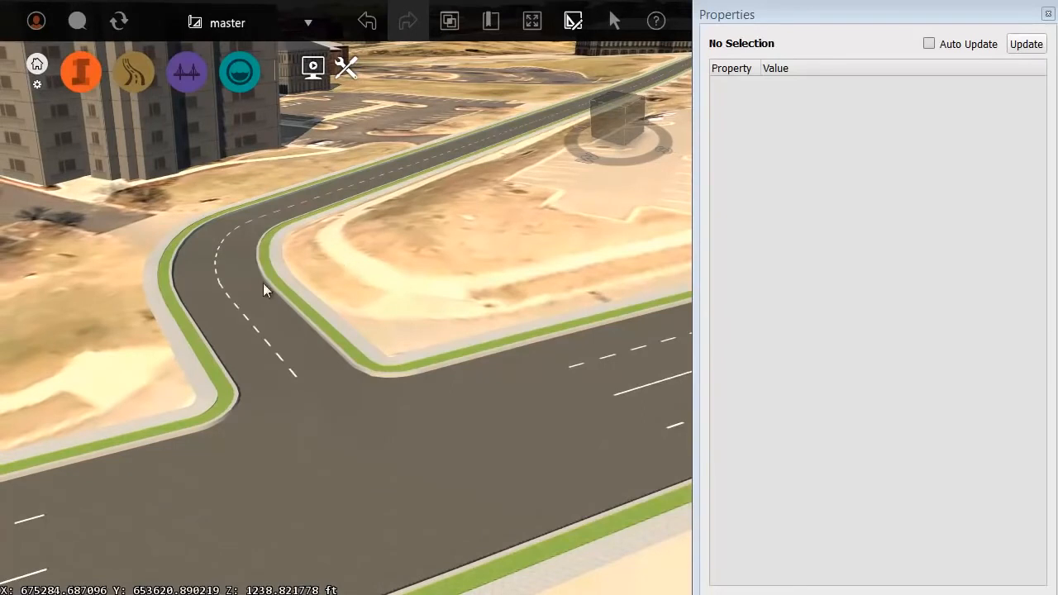
# Open the Style Palette and display the road styles of the Street catalog
pyautogui.click(81, 72)
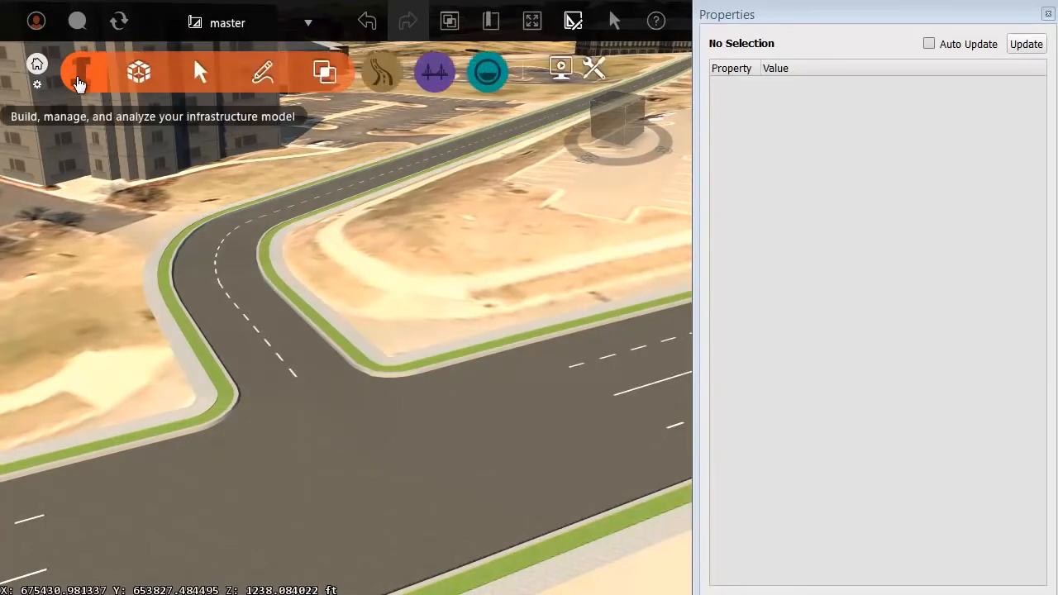
pyautogui.click(143, 73)
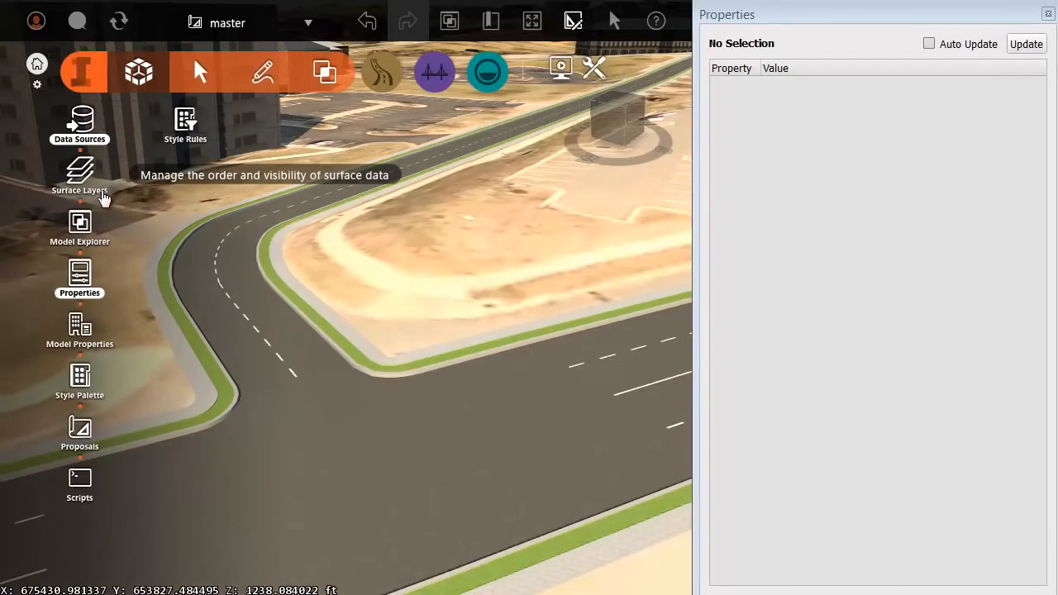
pyautogui.click(80, 377)
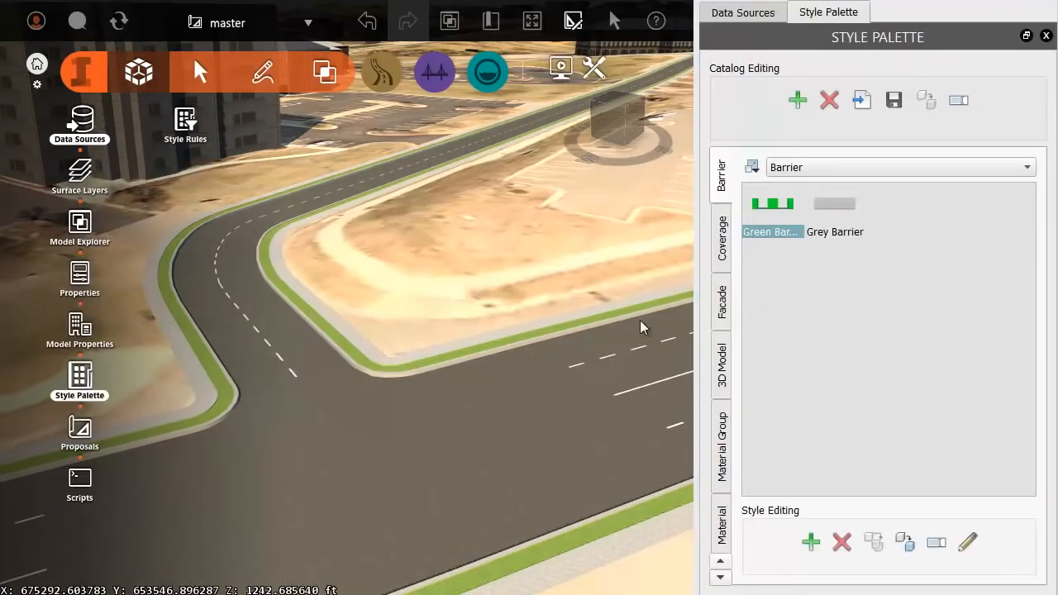
pyautogui.click(721, 578)
pyautogui.click(720, 579)
pyautogui.click(720, 578)
pyautogui.click(720, 579)
pyautogui.click(721, 578)
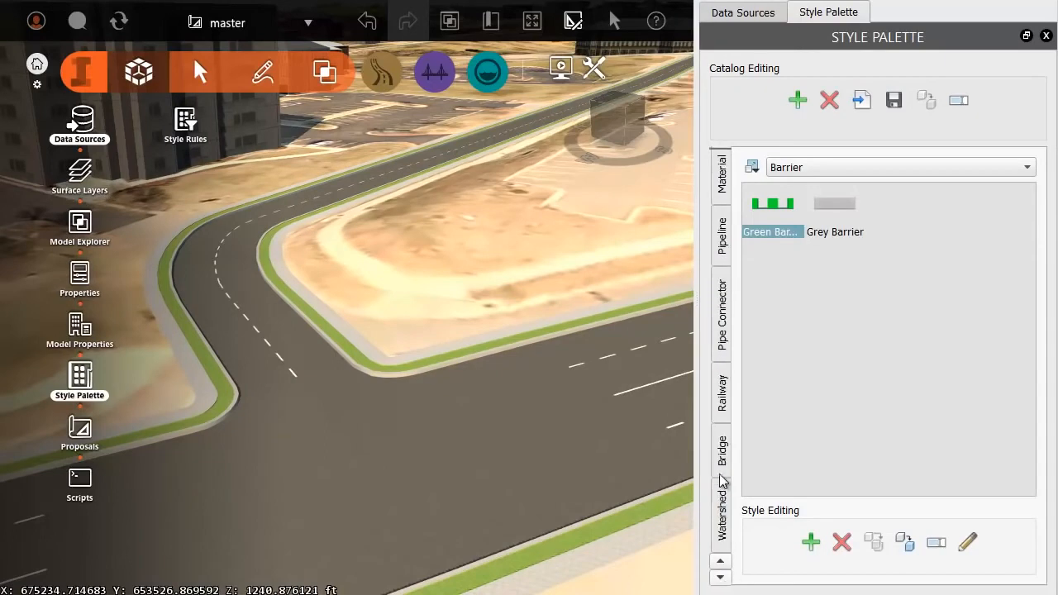
pyautogui.click(721, 578)
pyautogui.click(721, 578)
pyautogui.click(721, 476)
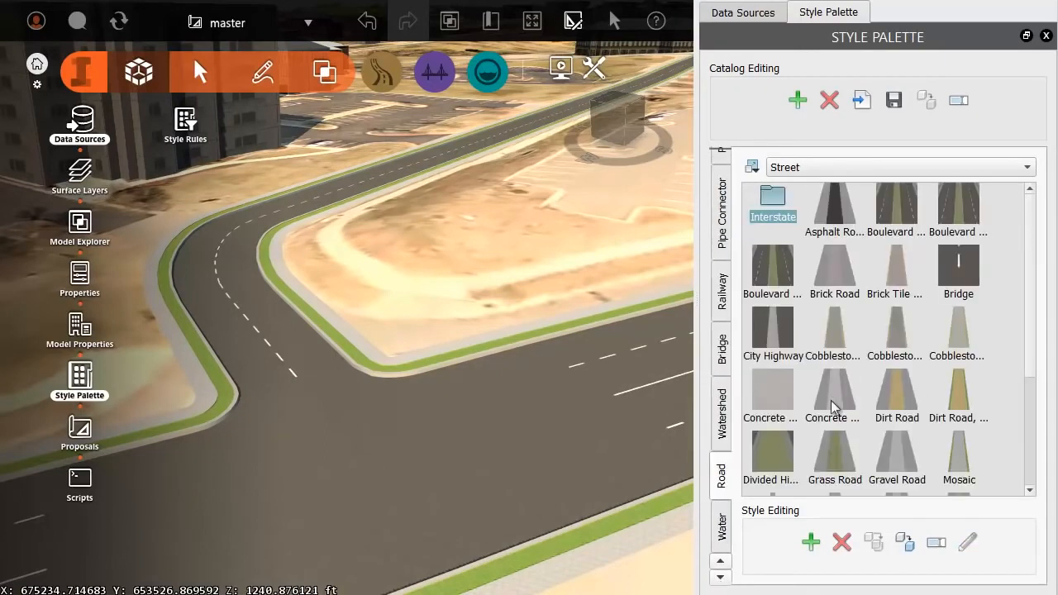
# Apply the Sidewalks street style with street lamps to the side road at the junction
pyautogui.scroll(-3, 1035, 280)
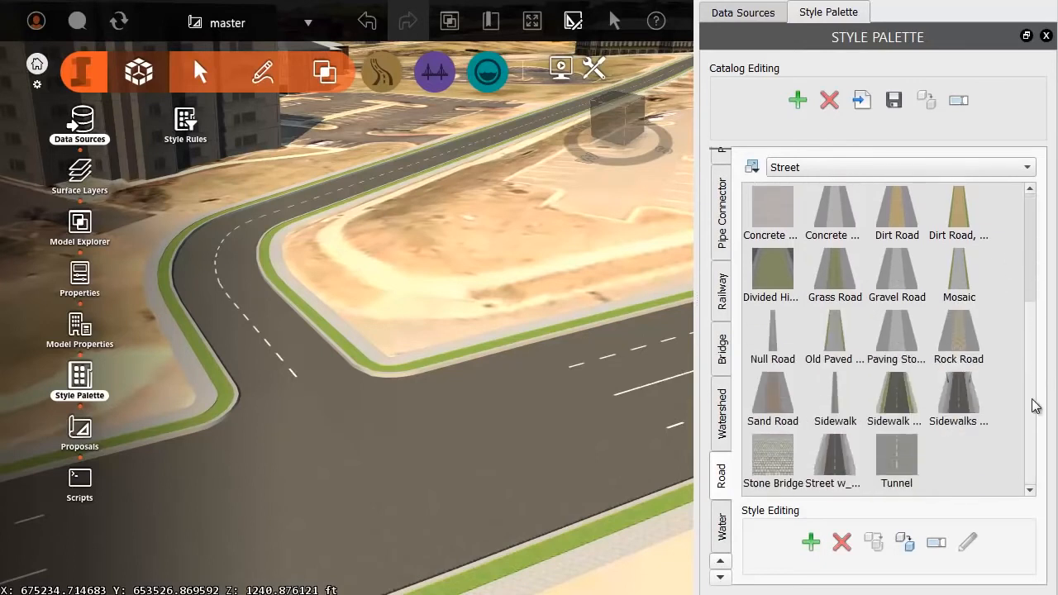
pyautogui.moveTo(961, 402); pyautogui.dragTo(339, 391)
pyautogui.scroll(1, 300, 310)
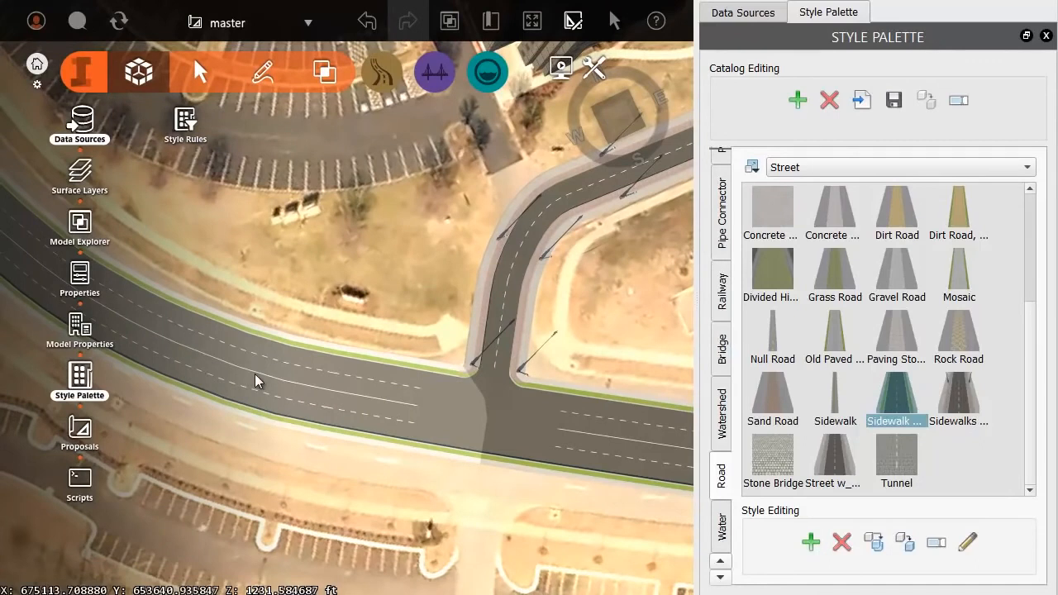
# Apply the first Boulevard street style to the main road on both sides of the junction, and inspect the restyled roads
pyautogui.moveTo(1030, 314); pyautogui.dragTo(1042, 199)
pyautogui.click(903, 208)
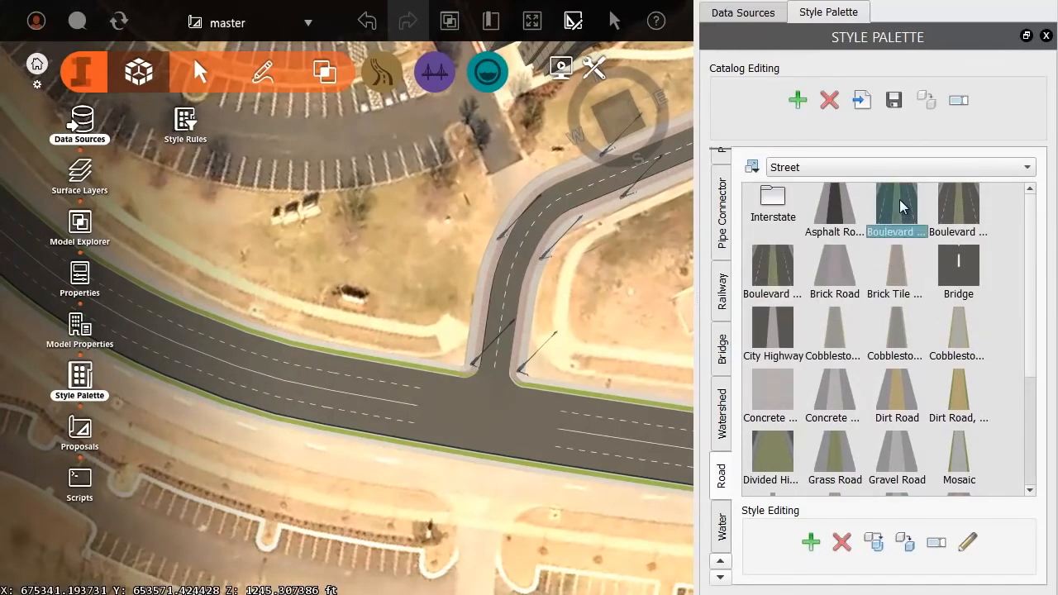
pyautogui.moveTo(903, 208); pyautogui.dragTo(330, 409)
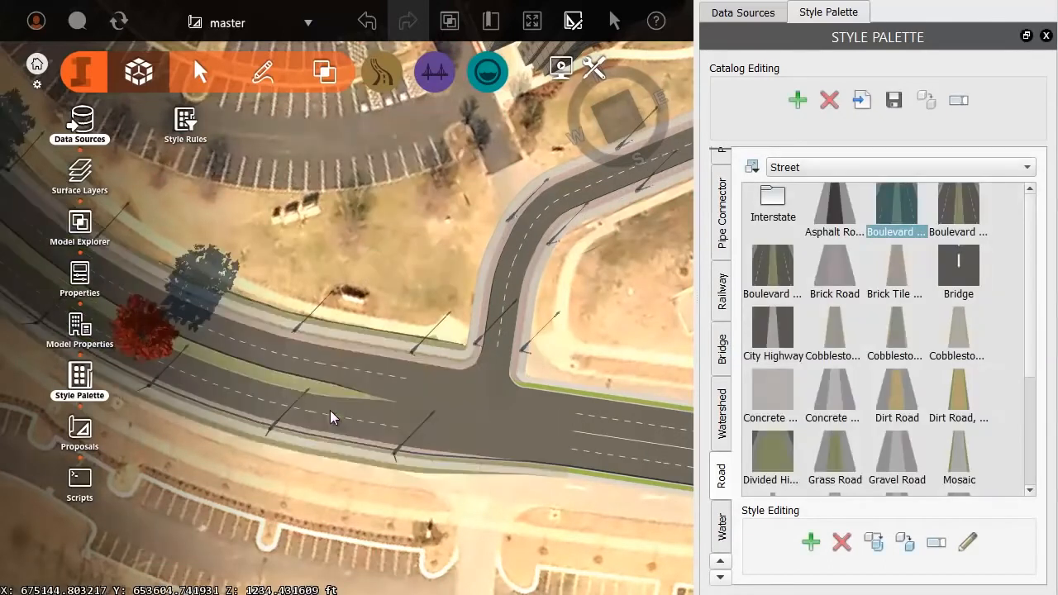
pyautogui.moveTo(900, 211); pyautogui.dragTo(609, 433)
pyautogui.moveTo(431, 499); pyautogui.dragTo(256, 295)
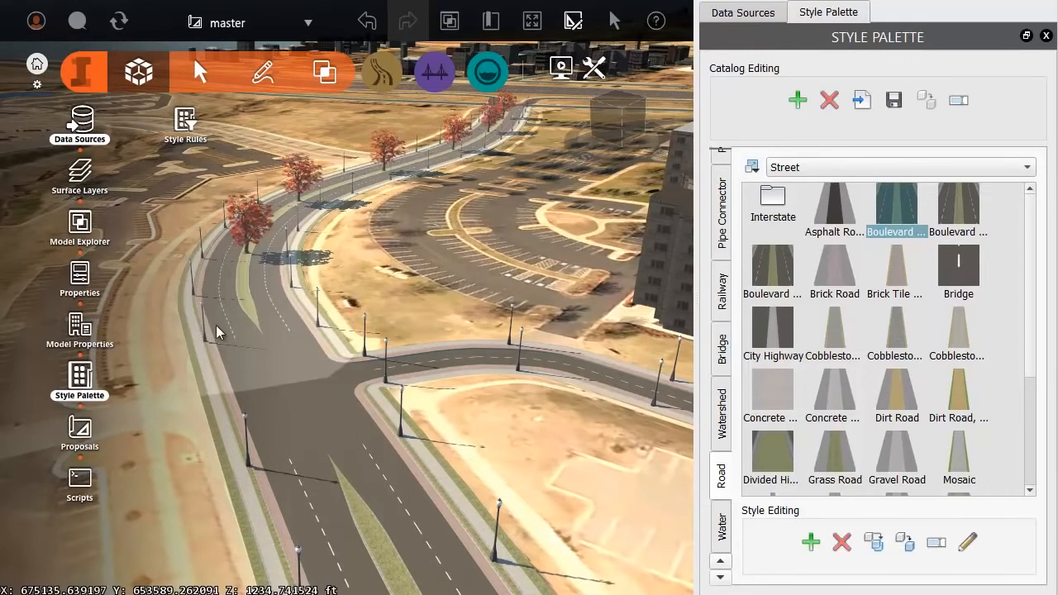
# At the interchange where two ramps cross, split the crossing ramp road on one side of the intersection
pyautogui.moveTo(236, 304); pyautogui.dragTo(370, 454)
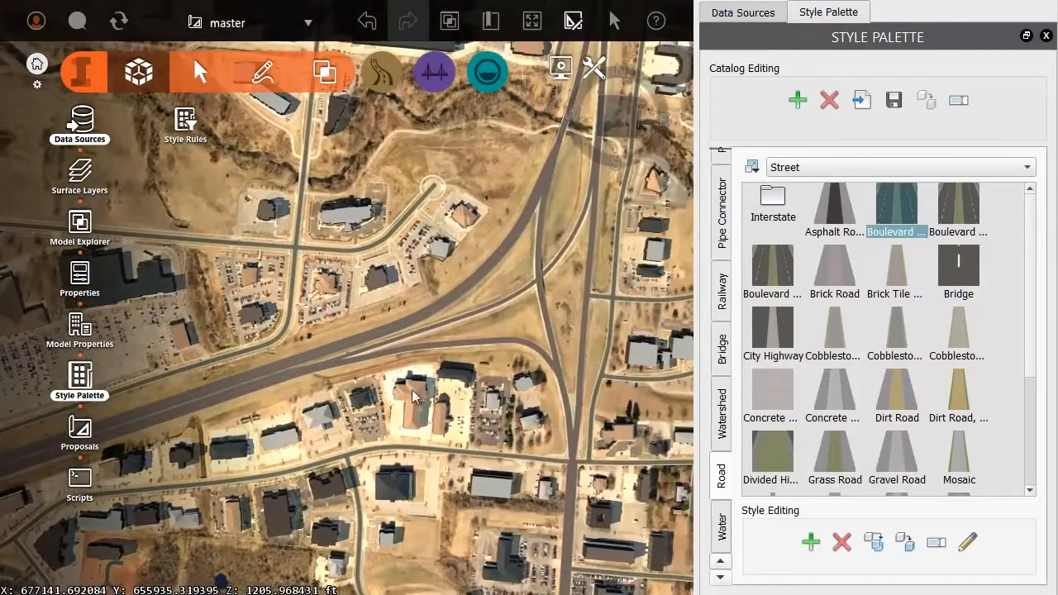
pyautogui.scroll(5, 446, 213)
pyautogui.scroll(5, 413, 248)
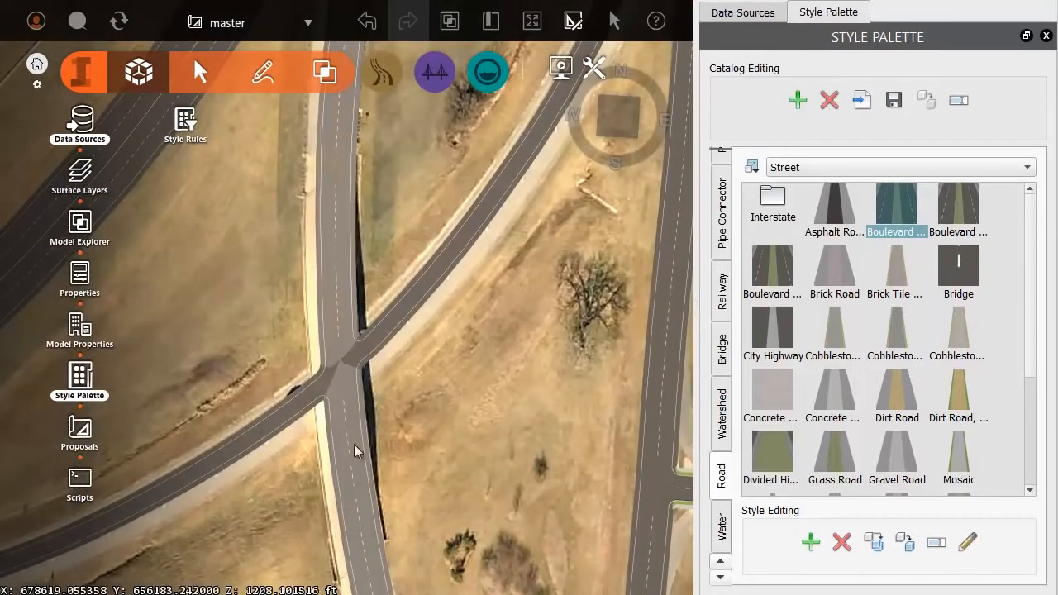
pyautogui.moveTo(413, 440); pyautogui.dragTo(496, 314)
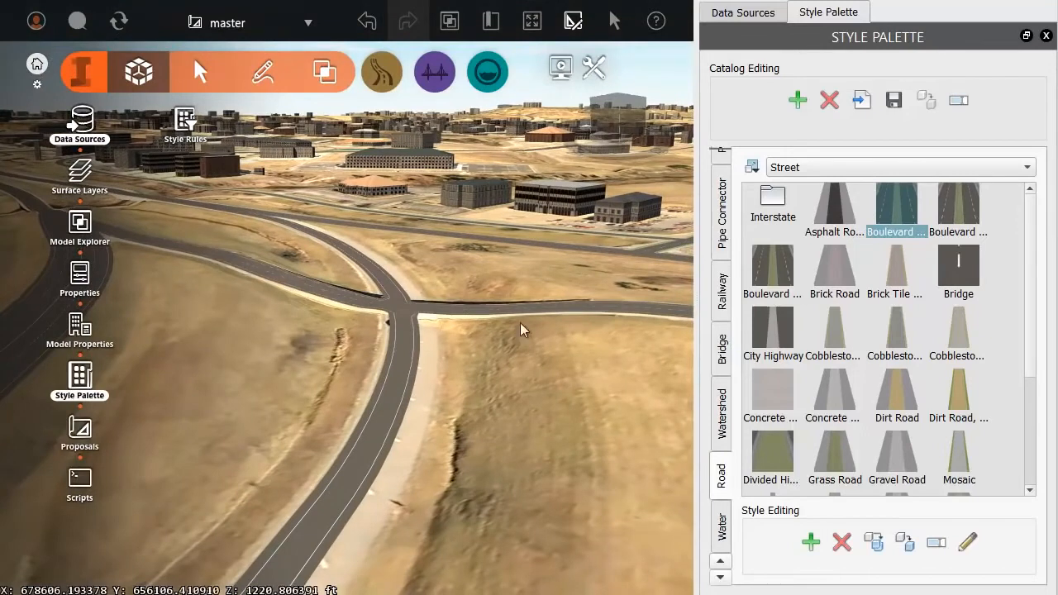
pyautogui.moveTo(490, 369); pyautogui.dragTo(454, 430)
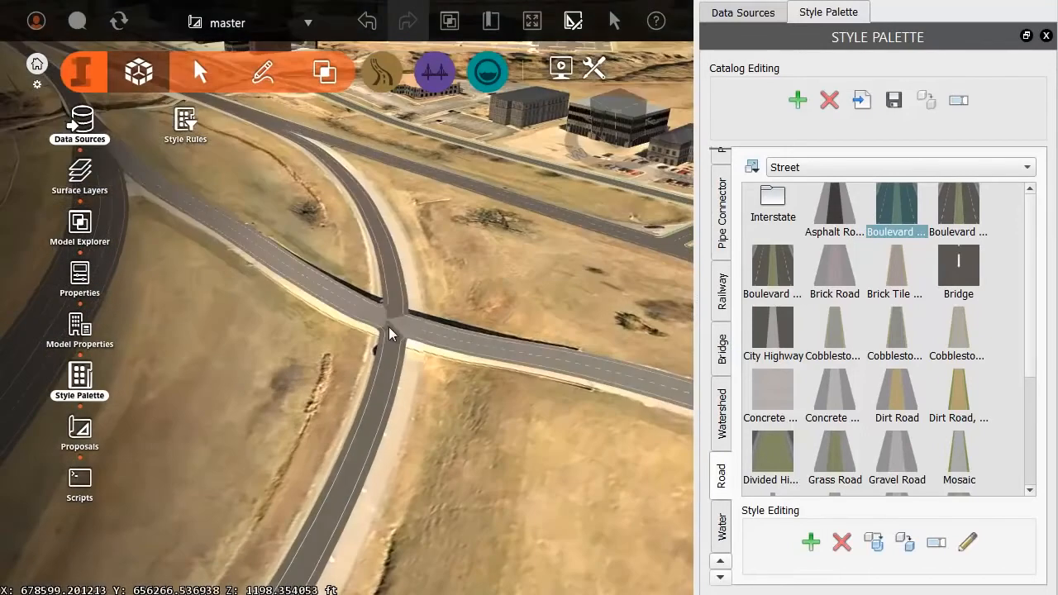
pyautogui.moveTo(484, 350); pyautogui.dragTo(447, 543)
pyautogui.moveTo(524, 406); pyautogui.dragTo(512, 328, button='middle')
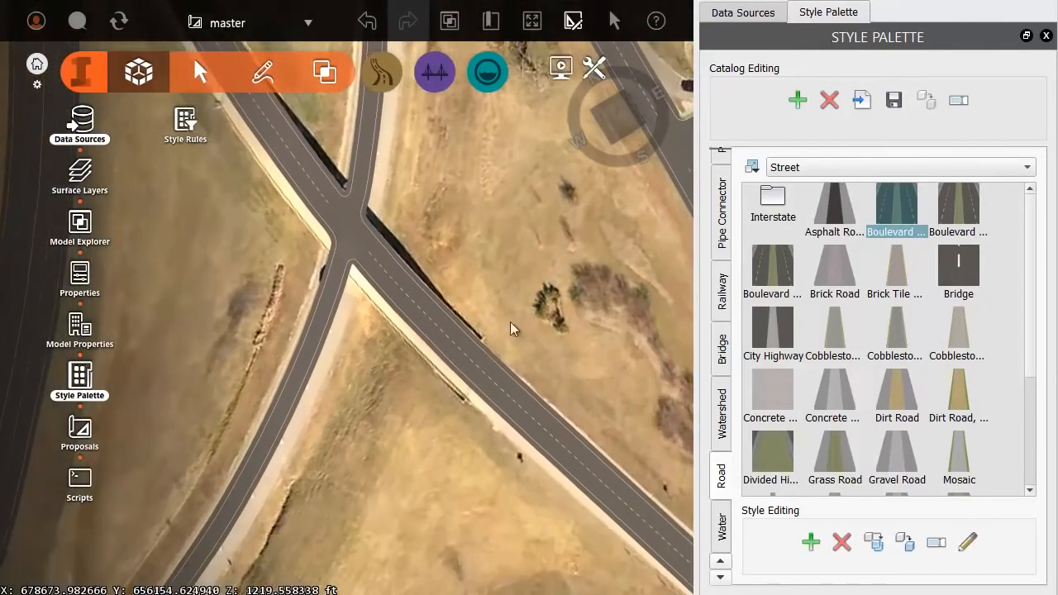
pyautogui.click(474, 368)
pyautogui.rightClick(485, 379)
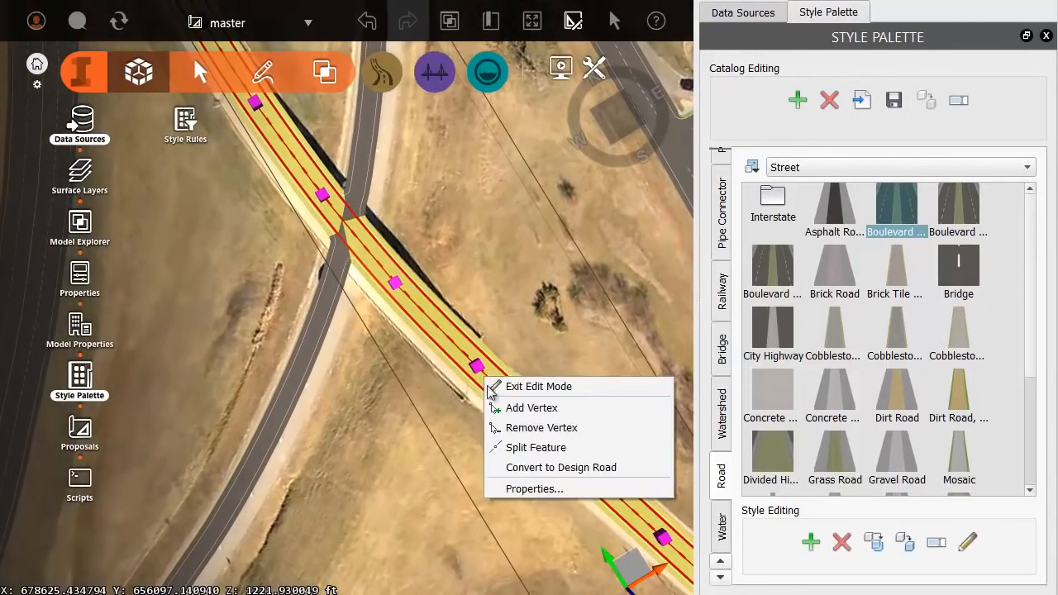
pyautogui.click(517, 447)
pyautogui.click(499, 304)
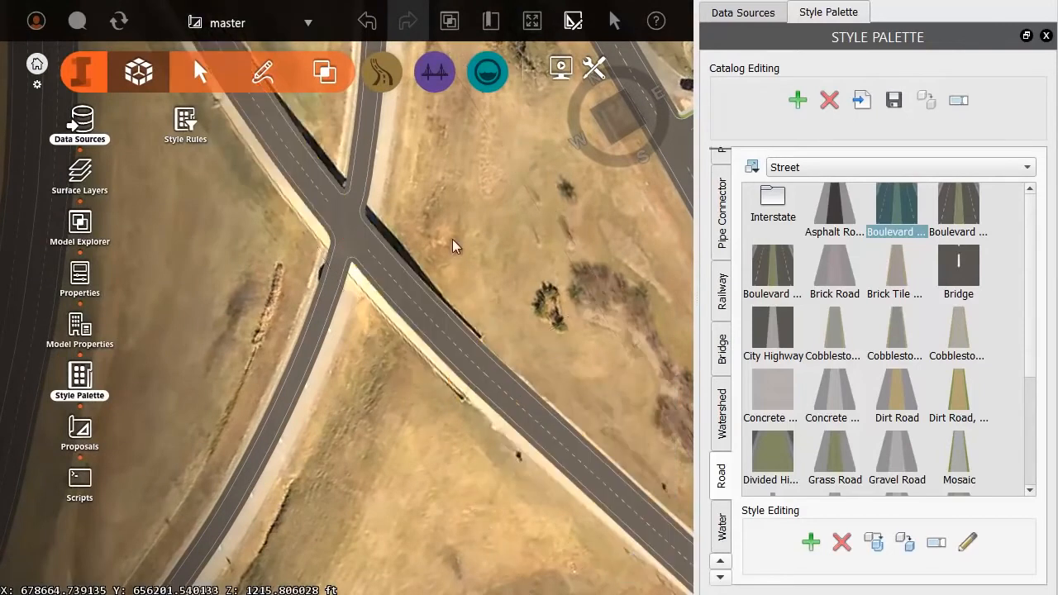
# Split the same ramp road on the opposite side of the crossing to isolate the overpass segment
pyautogui.moveTo(429, 220); pyautogui.dragTo(547, 487, button='middle')
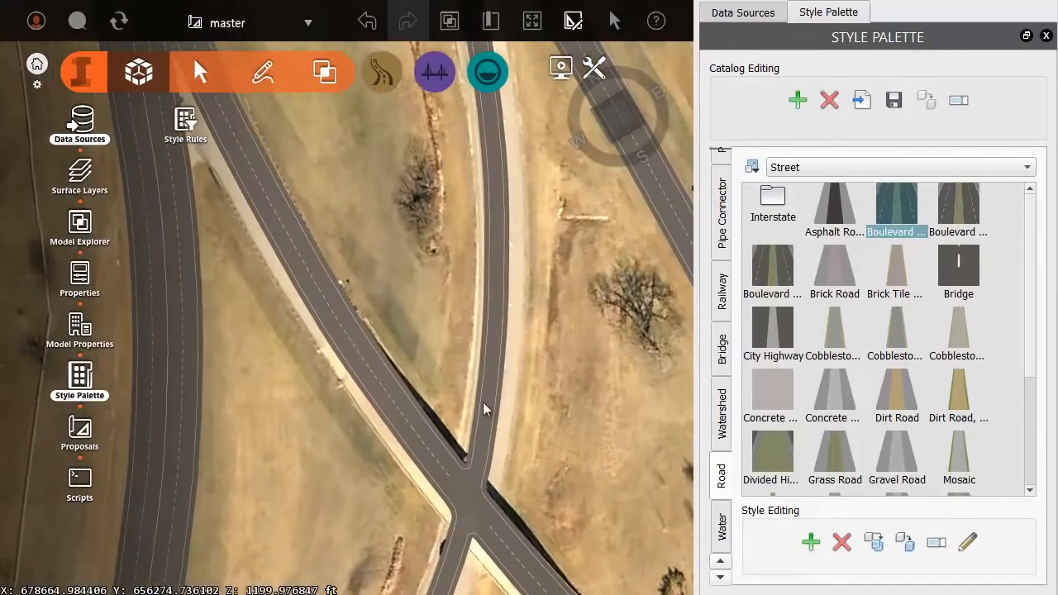
pyautogui.click(345, 333)
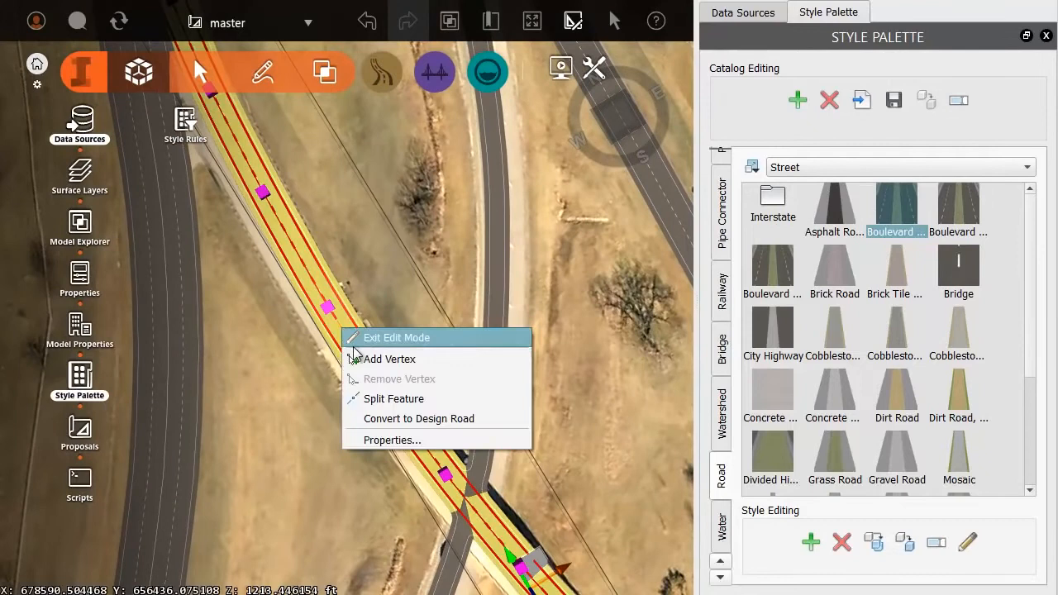
pyautogui.click(359, 398)
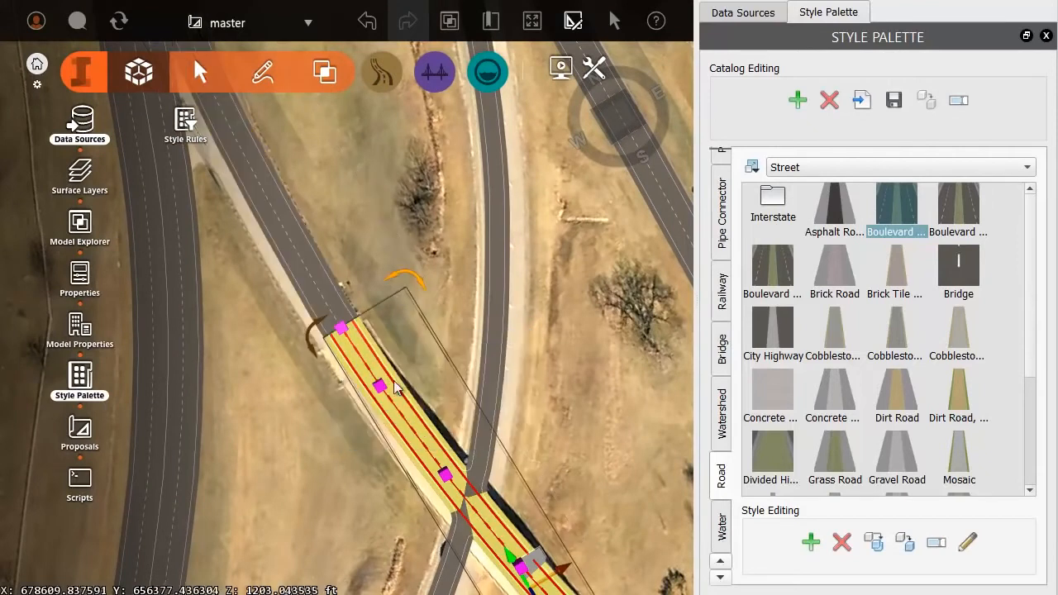
# Raise the isolated segment's three middle vertices in sequence to about 1224 ft, 1225 ft and 1232 ft elevation
pyautogui.moveTo(359, 470); pyautogui.dragTo(282, 299)
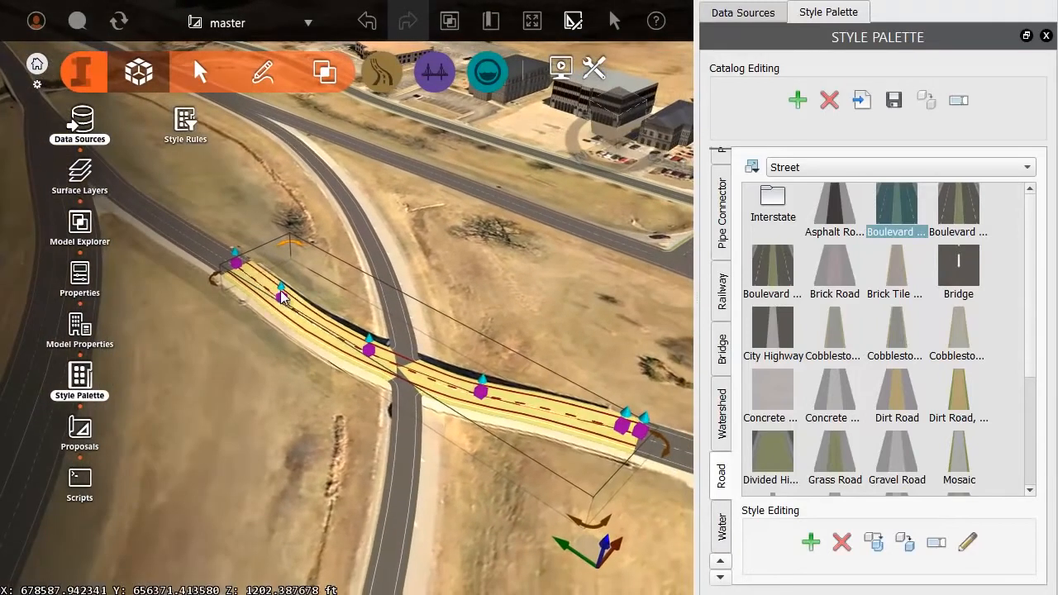
pyautogui.click(278, 286)
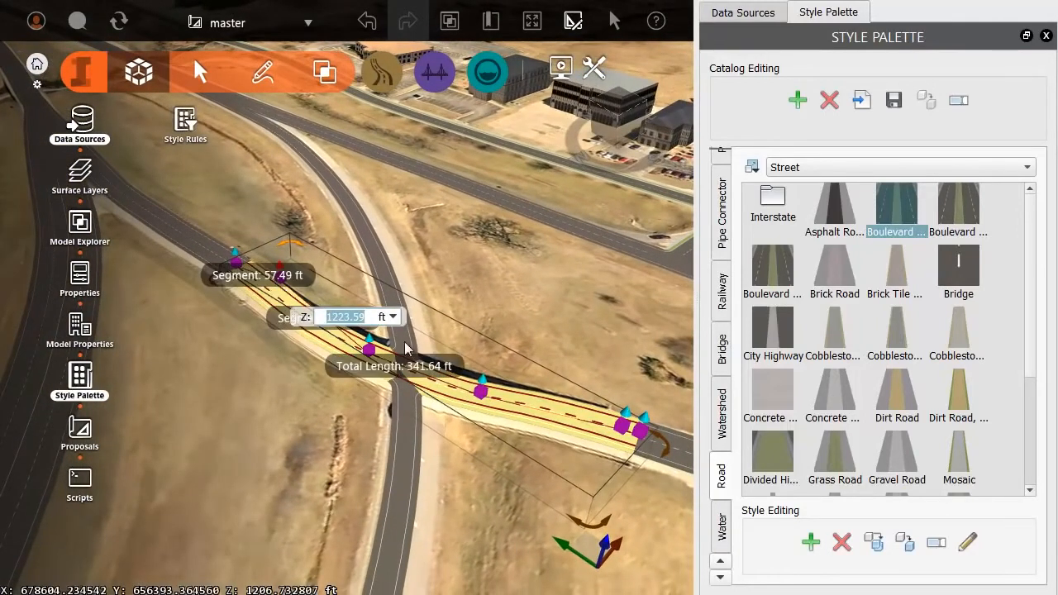
pyautogui.moveTo(371, 339); pyautogui.dragTo(371, 325)
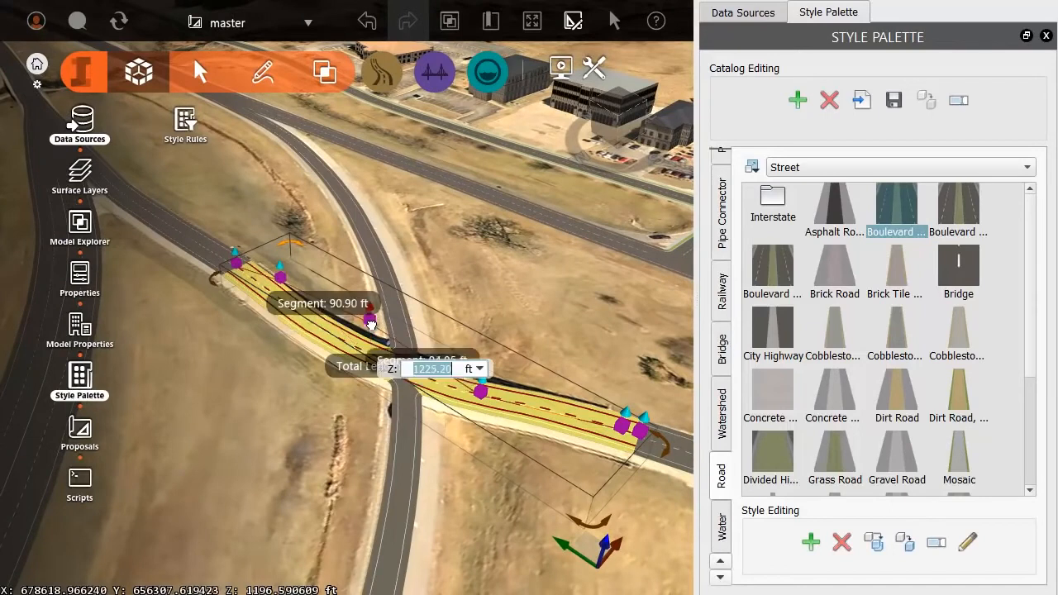
pyautogui.moveTo(484, 384); pyautogui.dragTo(485, 355)
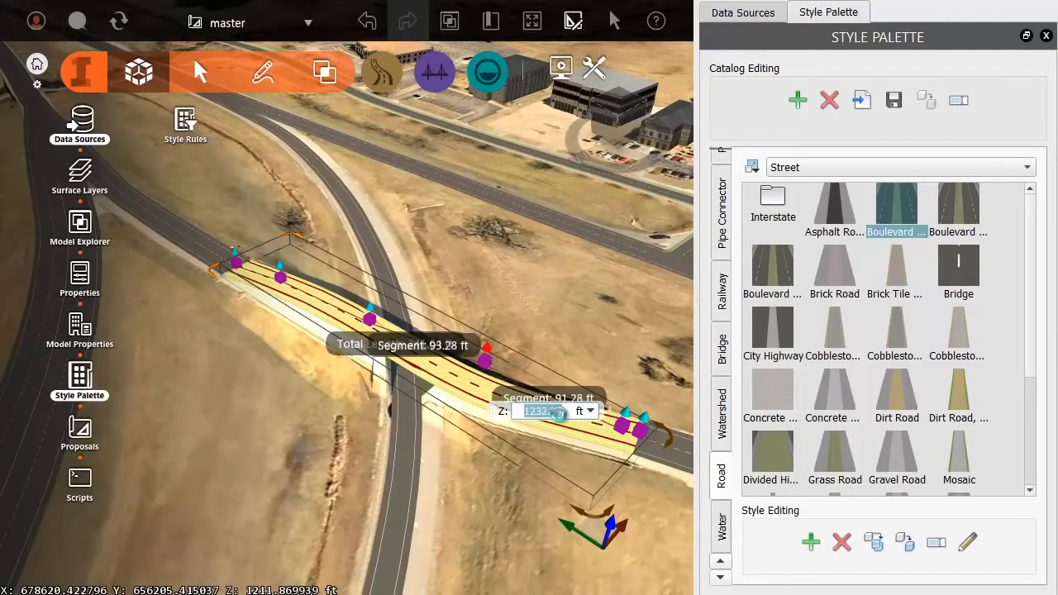
# Fine-tune the middle vertices' elevations, lowering the first one to about 1217 ft, deselect the road and check the overpass from ground level
pyautogui.moveTo(494, 491); pyautogui.dragTo(467, 363)
pyautogui.click(467, 362)
pyautogui.moveTo(362, 298); pyautogui.dragTo(362, 305)
pyautogui.moveTo(286, 270); pyautogui.dragTo(289, 288)
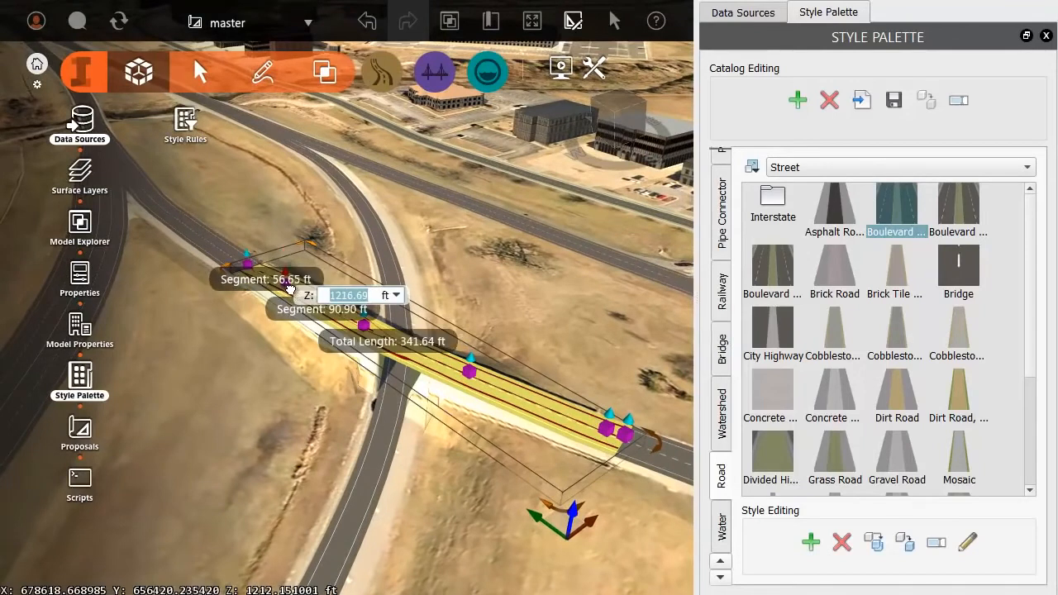
pyautogui.click(297, 381)
pyautogui.moveTo(286, 369); pyautogui.dragTo(405, 350)
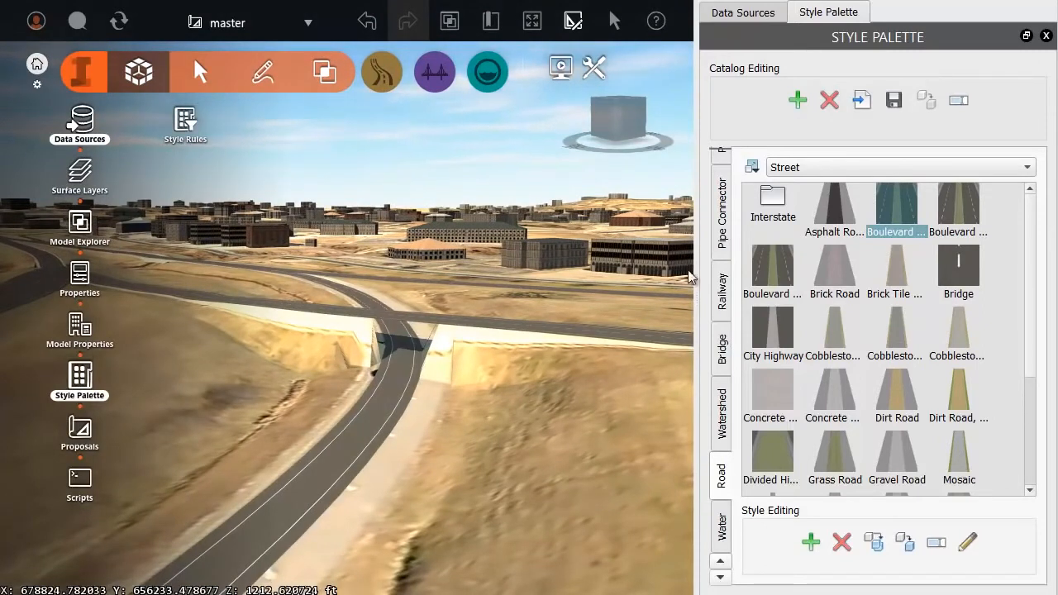
# Apply the first "Bridge Ge..." road style from the Street/Interstate catalog to the raised segment
pyautogui.click(773, 202)
pyautogui.doubleClick(773, 202)
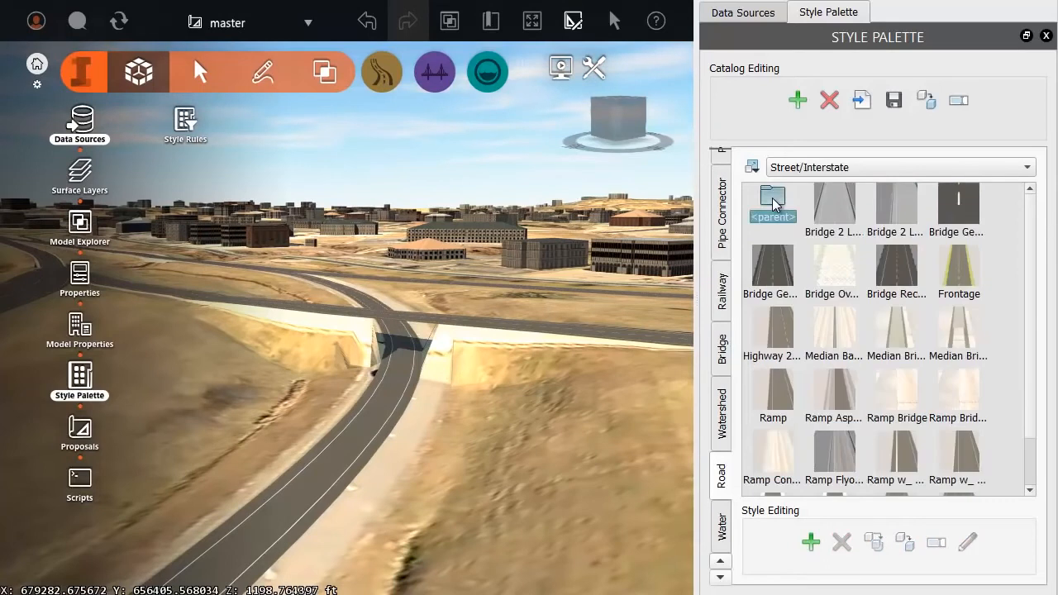
pyautogui.moveTo(959, 211); pyautogui.dragTo(488, 323)
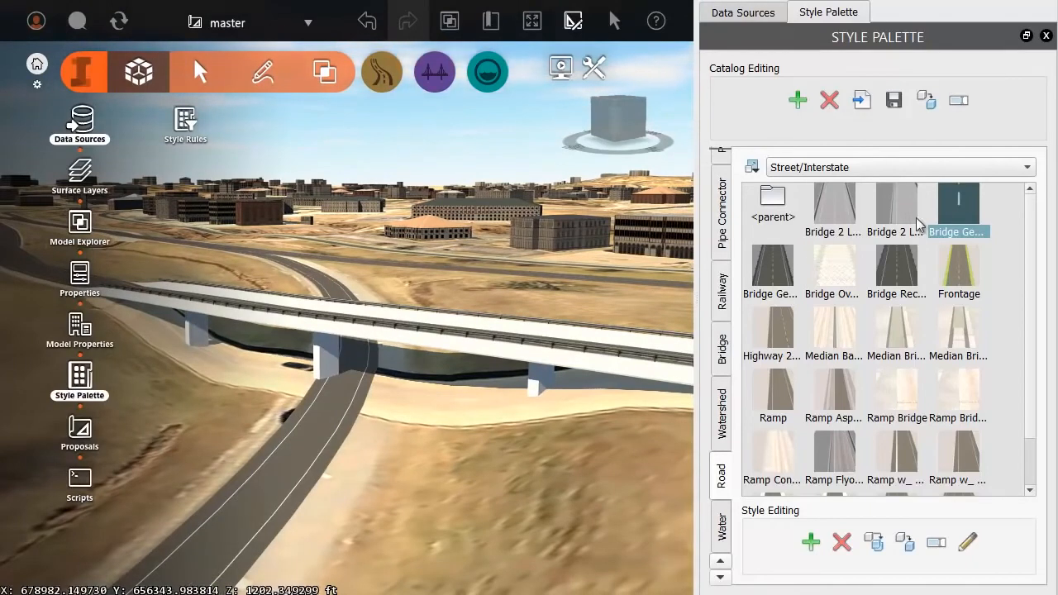
# Edit the applied bridge style to set its pier spacing to 100 ft, and inspect the piers in the model
pyautogui.click(967, 542)
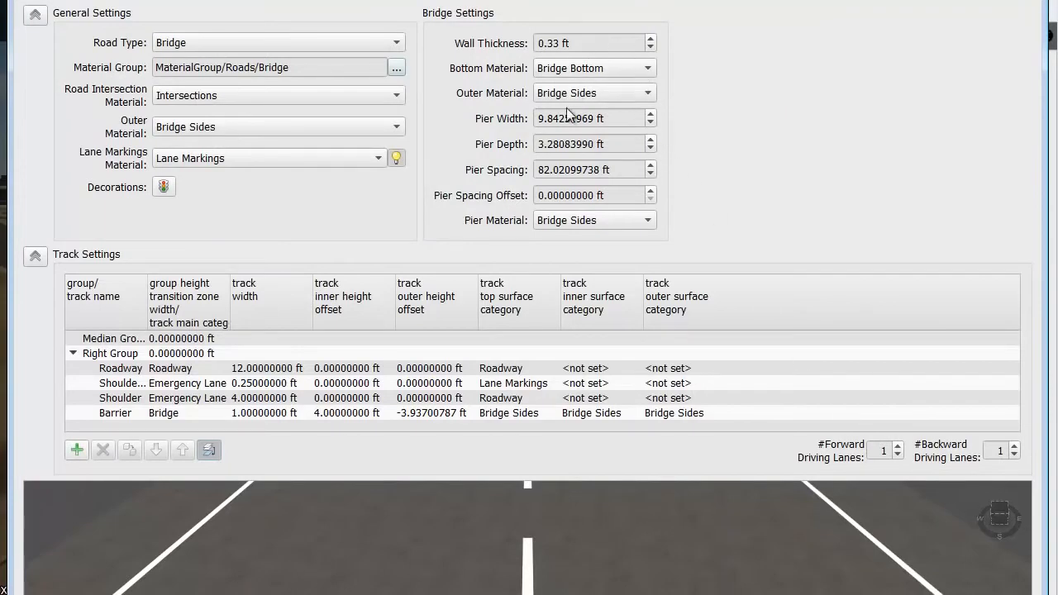
pyautogui.click(551, 171)
pyautogui.moveTo(624, 170); pyautogui.dragTo(527, 172)
pyautogui.write('100')
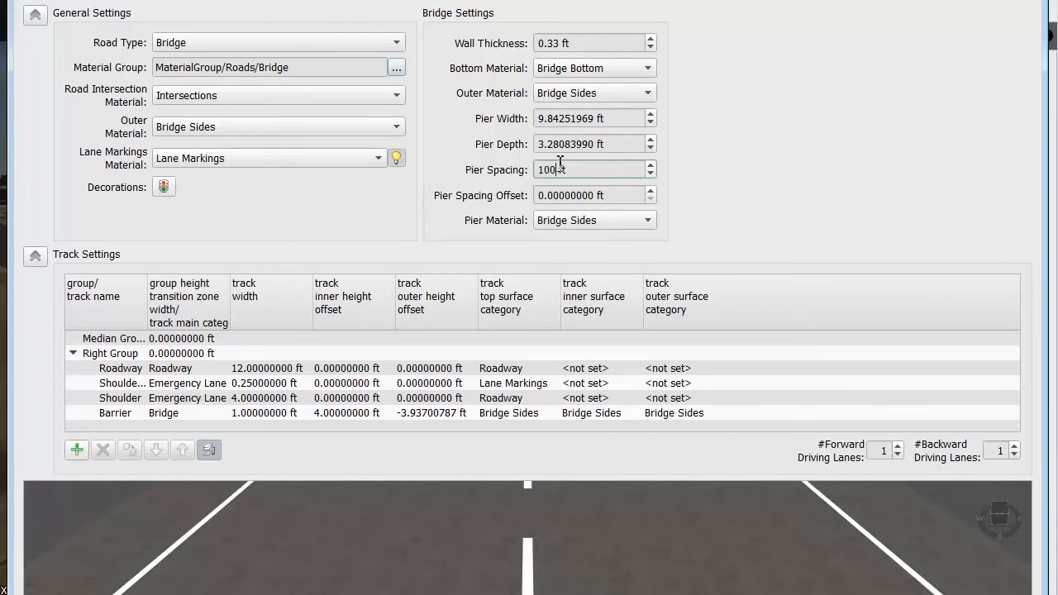
pyautogui.press('Return')
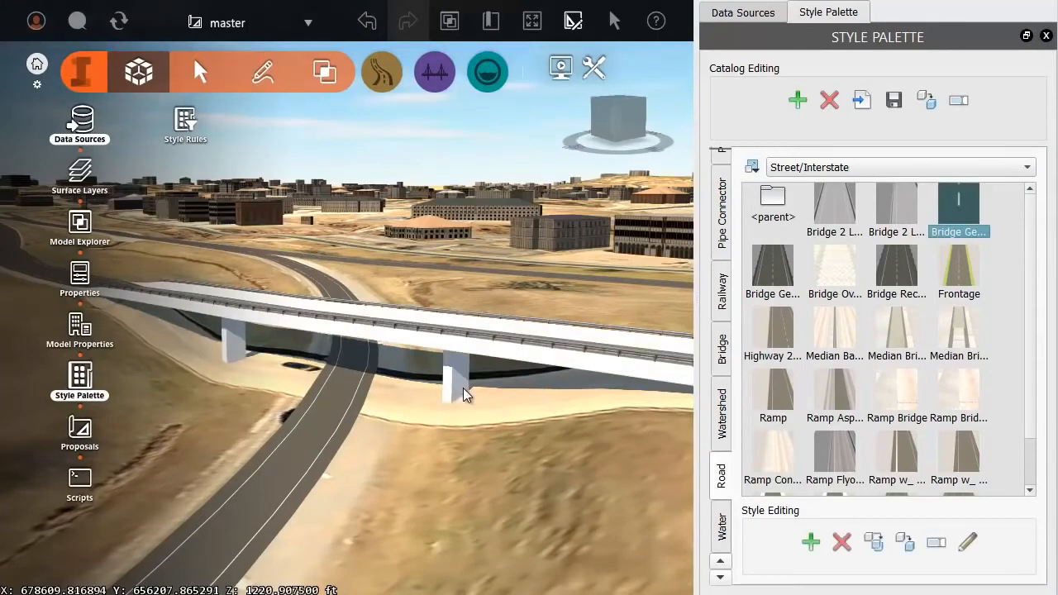
pyautogui.scroll(1, 409, 379)
pyautogui.scroll(2, 409, 385)
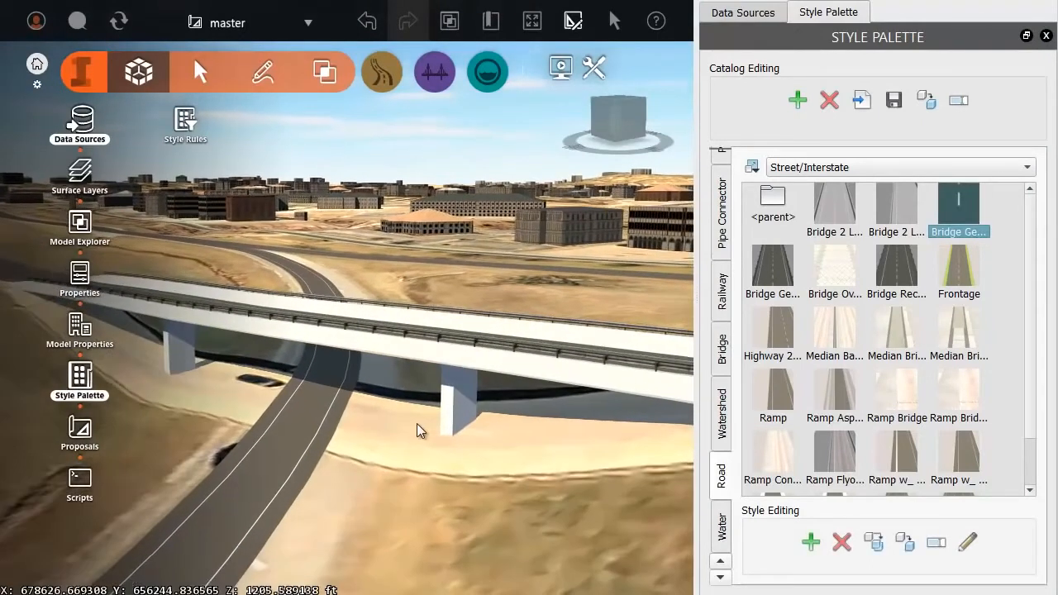
pyautogui.scroll(2, 412, 447)
pyautogui.moveTo(453, 445); pyautogui.dragTo(411, 462)
pyautogui.scroll(-3, 413, 462)
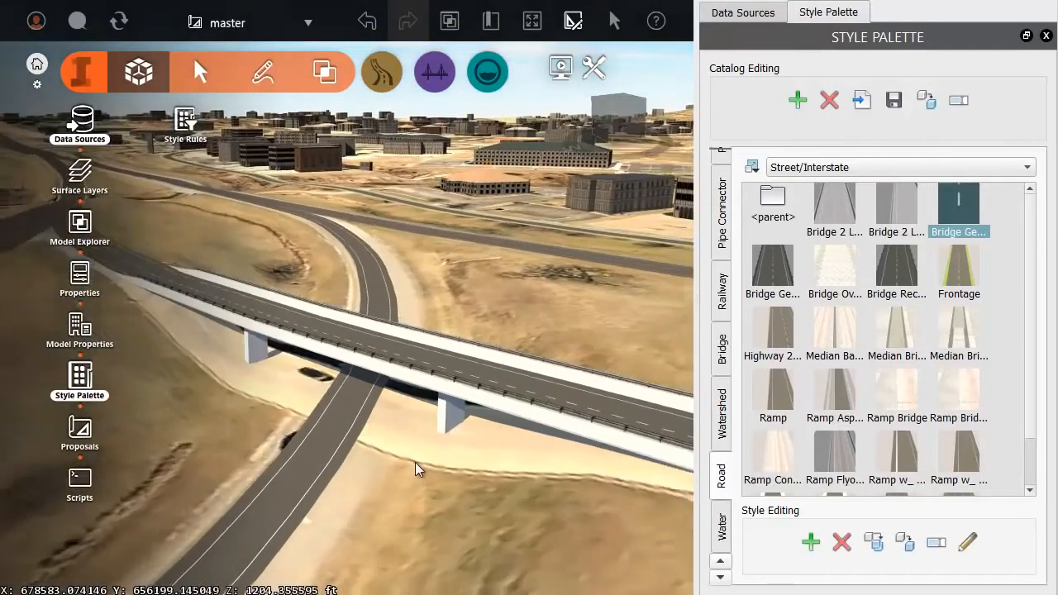
# Close the Style Palette and Data Sources panels and view the whole overpass interchange
pyautogui.click(1045, 37)
pyautogui.click(1047, 13)
pyautogui.moveTo(604, 393); pyautogui.dragTo(634, 405)
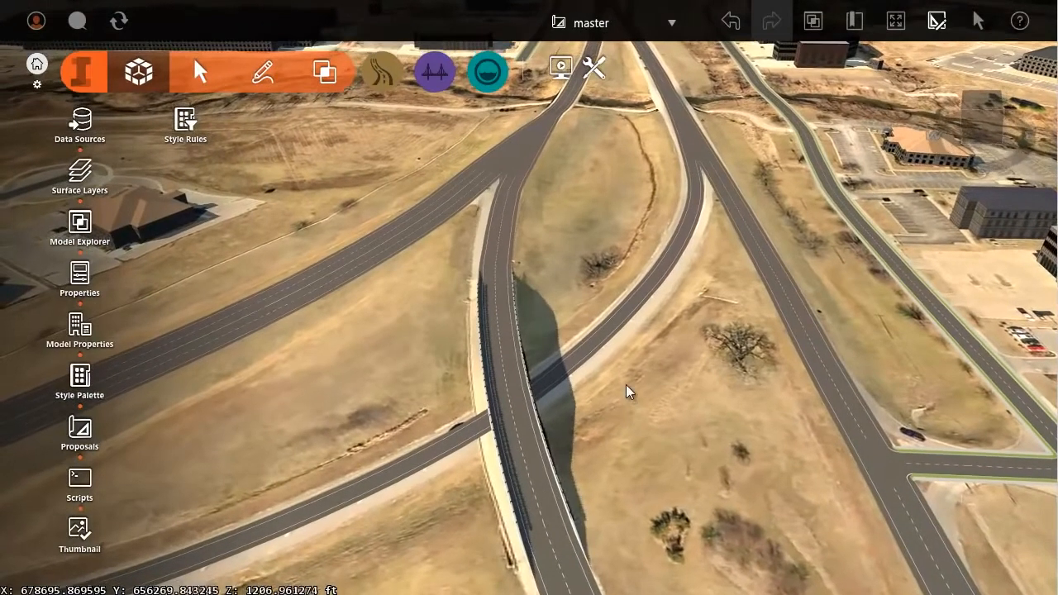
pyautogui.scroll(-2, 625, 385)
pyautogui.scroll(-3, 625, 384)
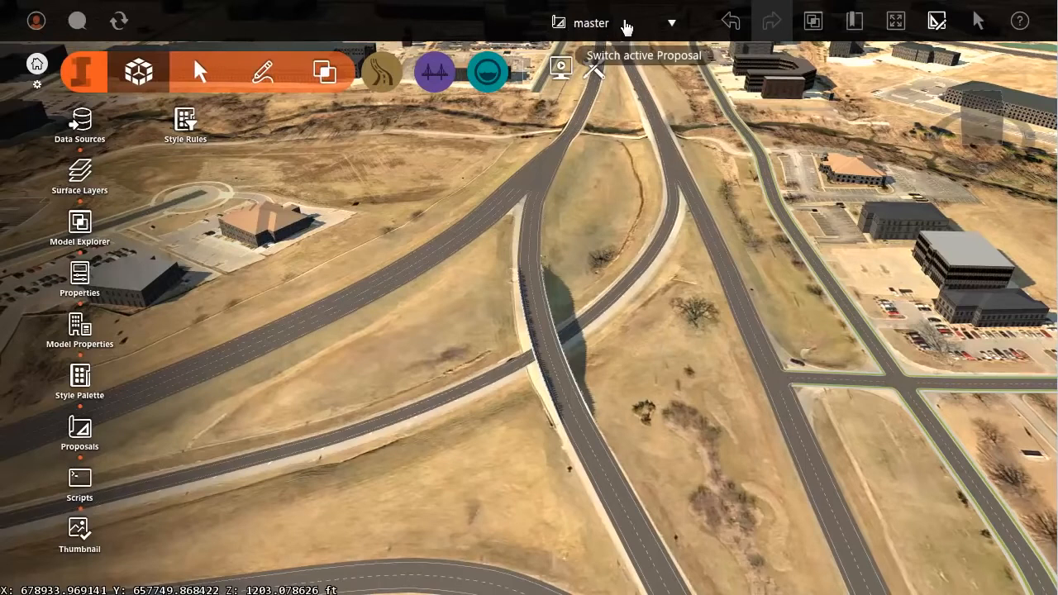
# Create a new proposal named overpass_ver1 from the master proposal
pyautogui.click(671, 24)
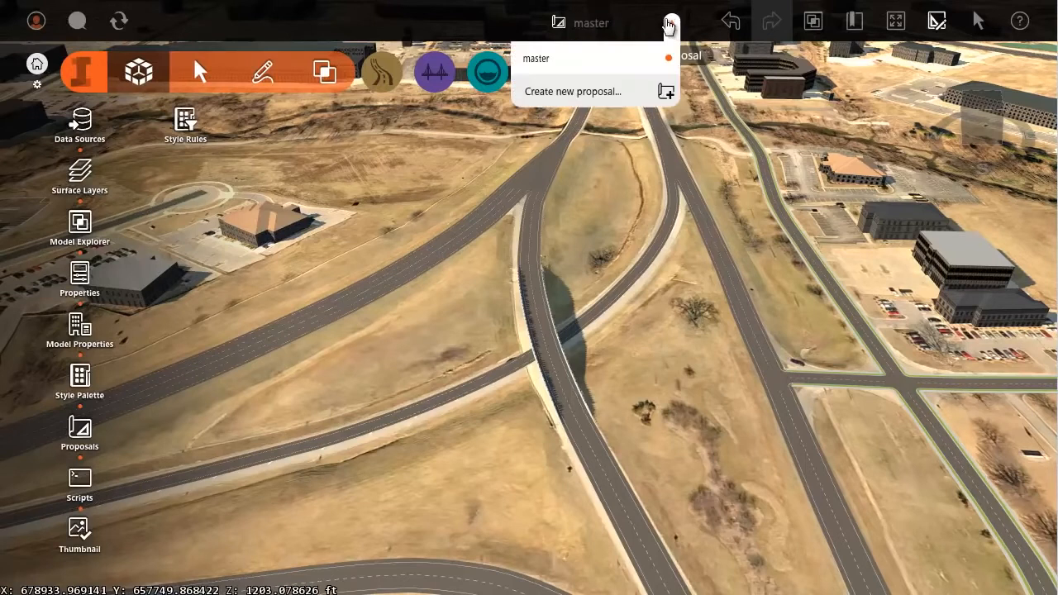
pyautogui.click(559, 92)
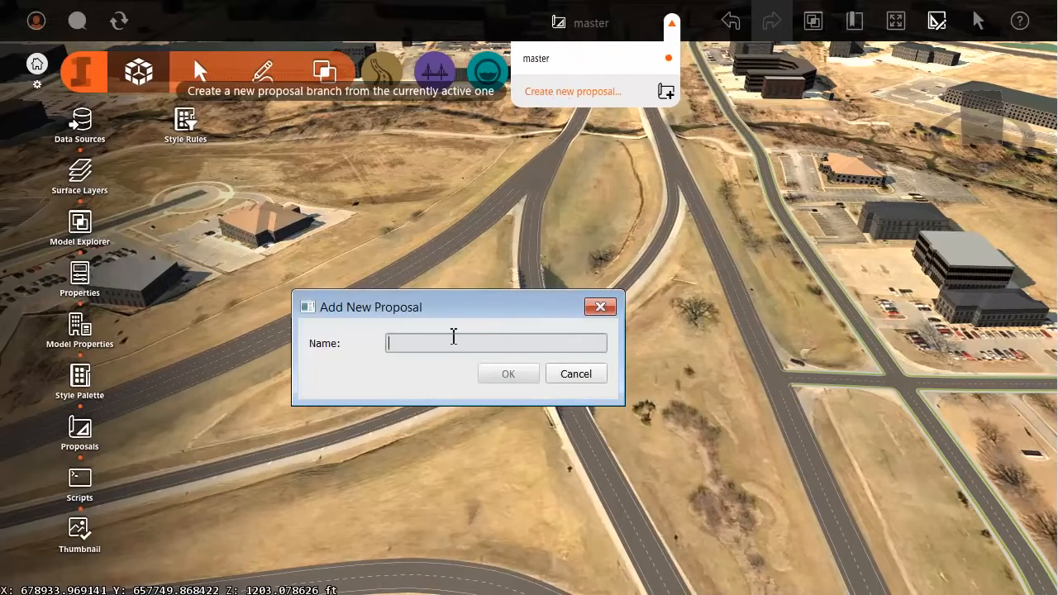
pyautogui.write('overpass_ver1')
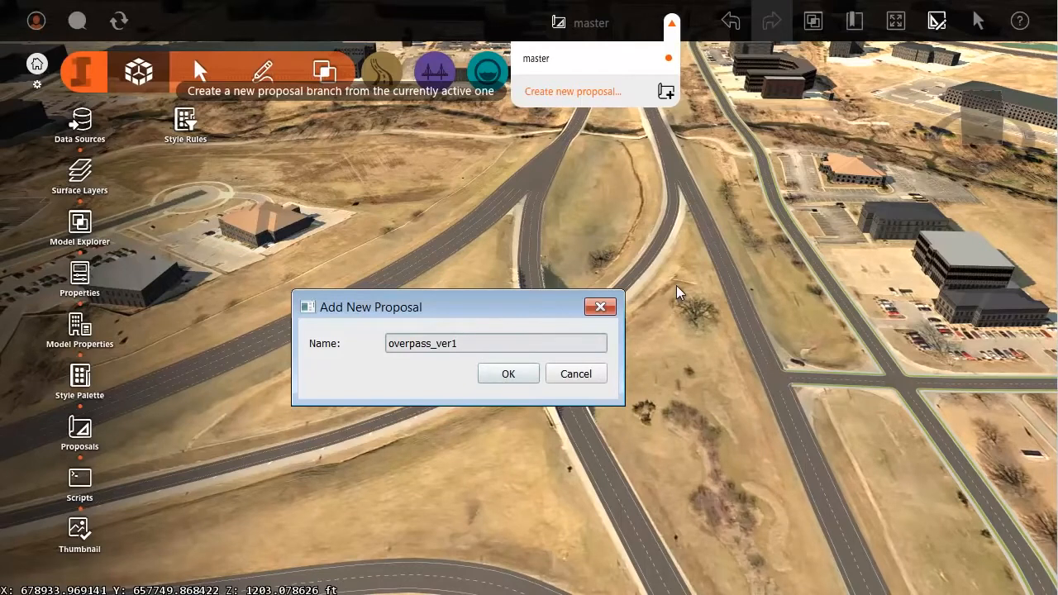
pyautogui.press('Return')
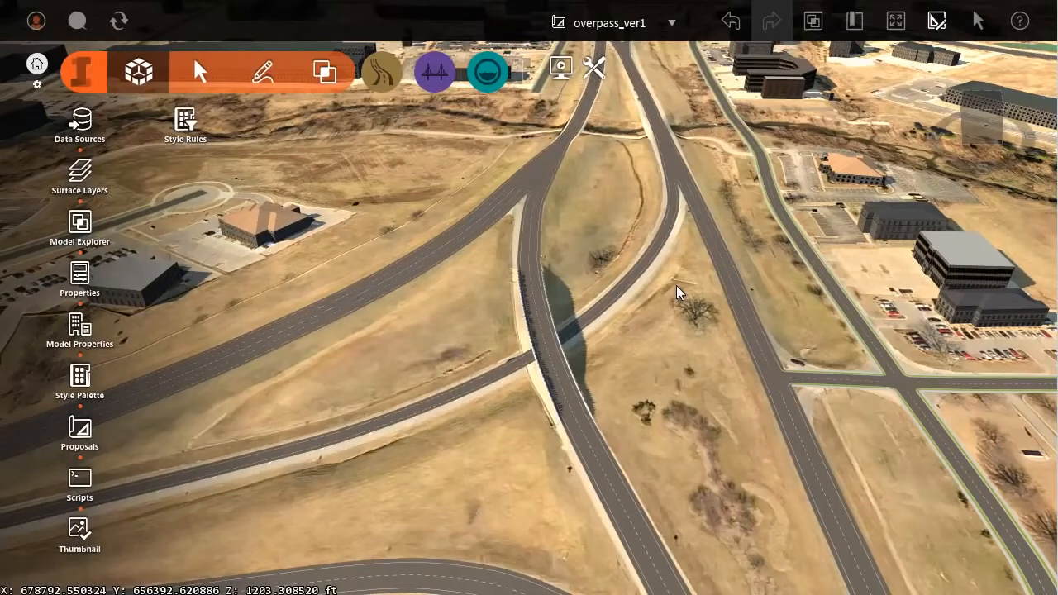
pyautogui.scroll(-2, 676, 285)
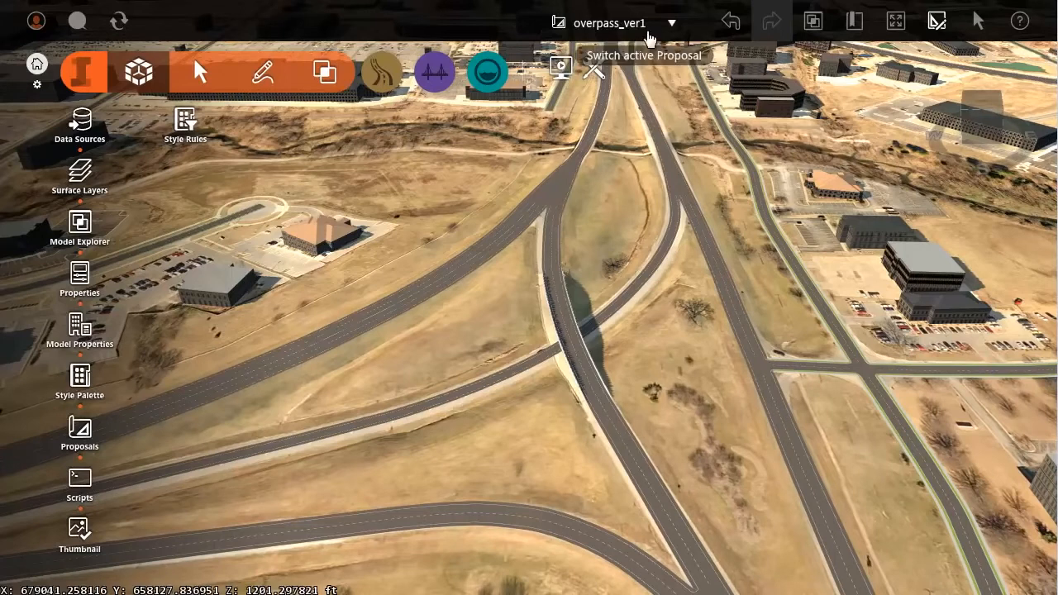
pyautogui.scroll(2, 619, 330)
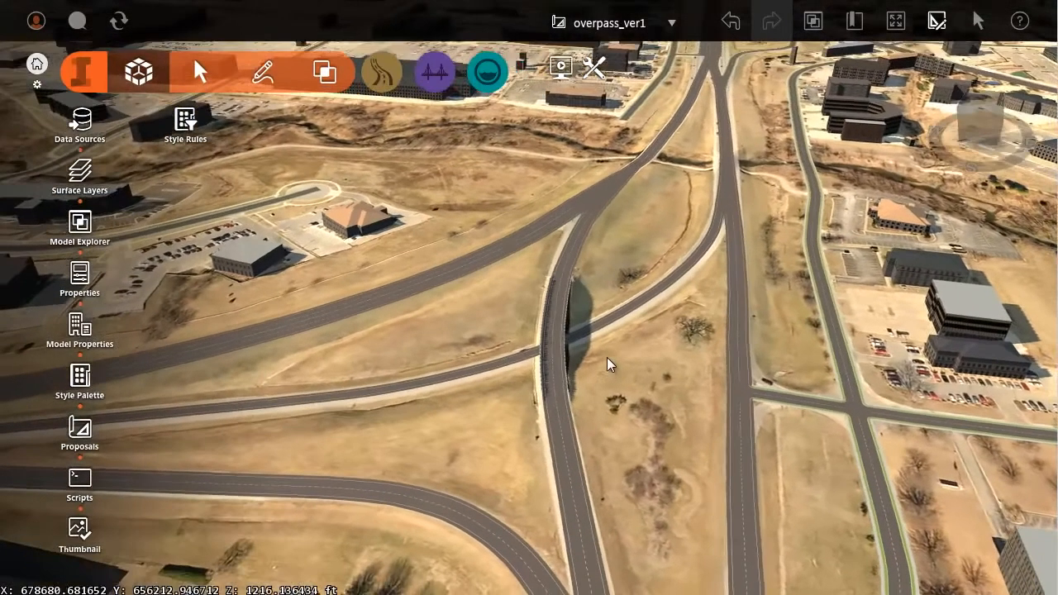
pyautogui.click(671, 24)
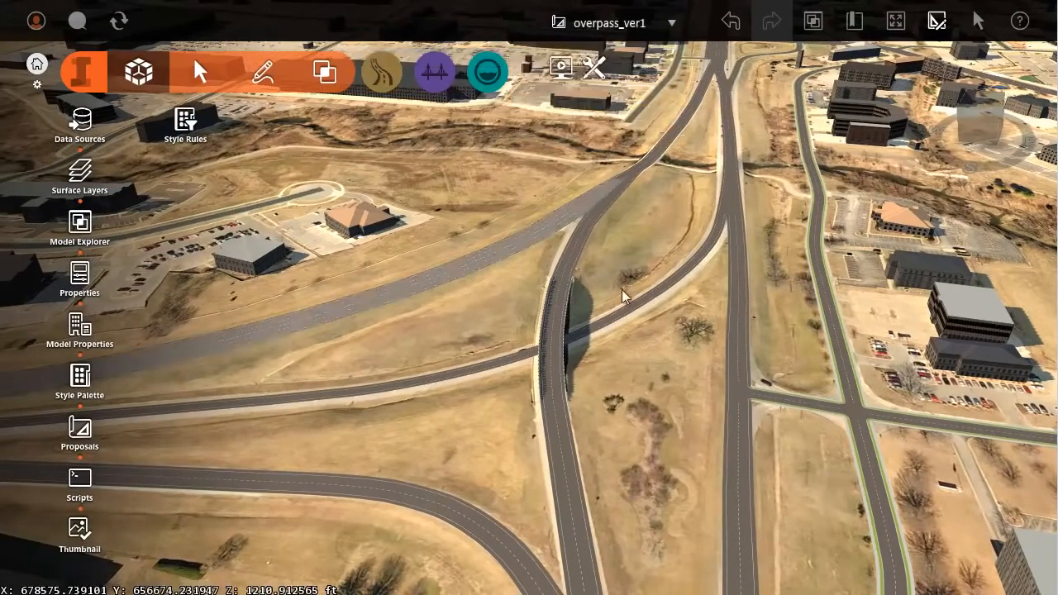
pyautogui.scroll(-3, 640, 322)
pyautogui.moveTo(640, 362); pyautogui.dragTo(659, 304, button='middle')
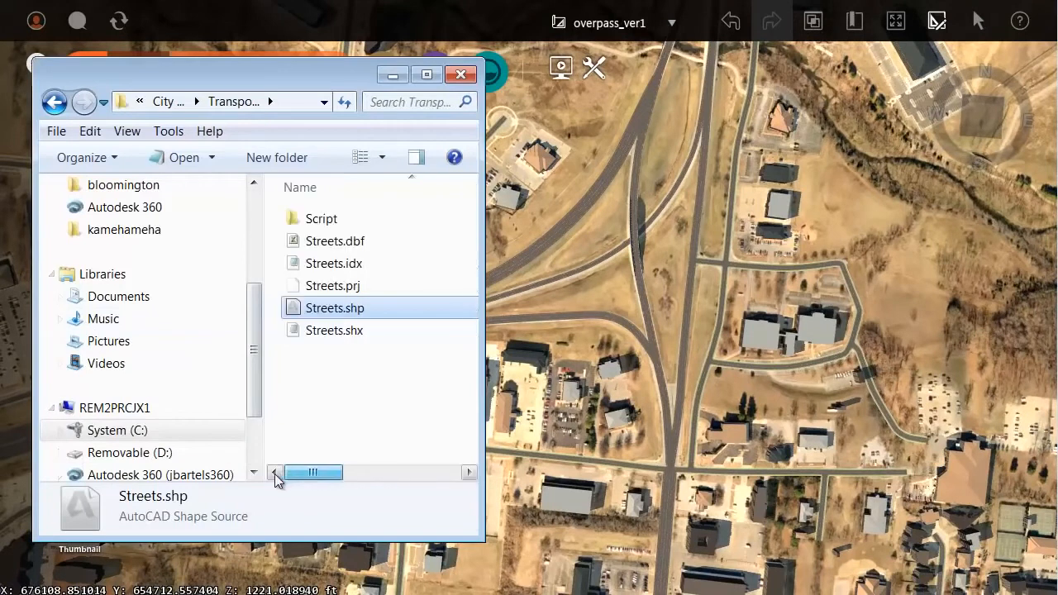
# Open Hwy71Flyover.tif from the Design > Project Plans folder in Paint, examine the proposed flyover alignment, and close Paint
pyautogui.click(168, 100)
pyautogui.doubleClick(315, 241)
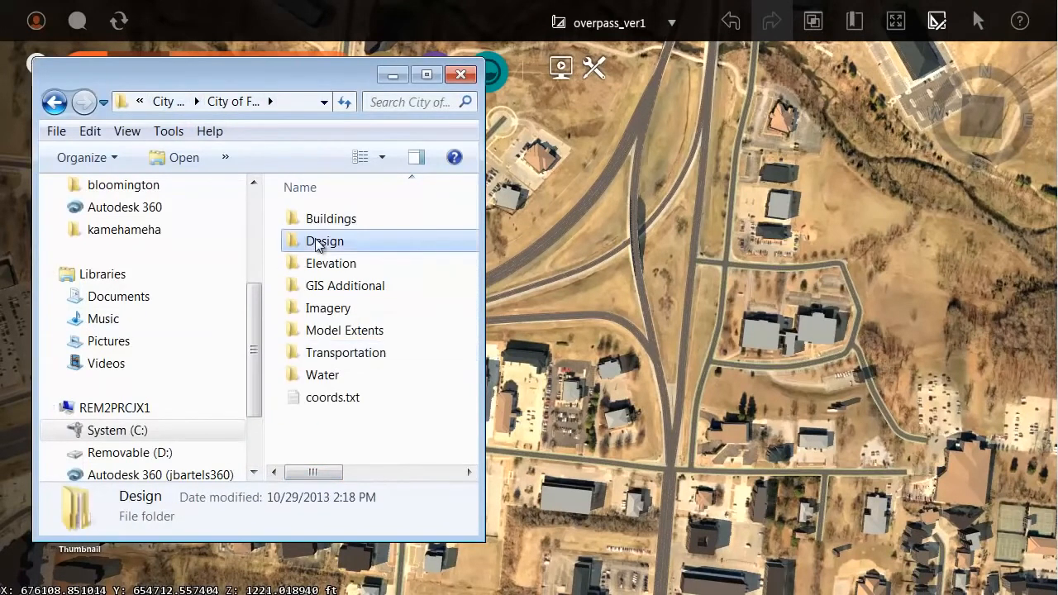
pyautogui.doubleClick(325, 242)
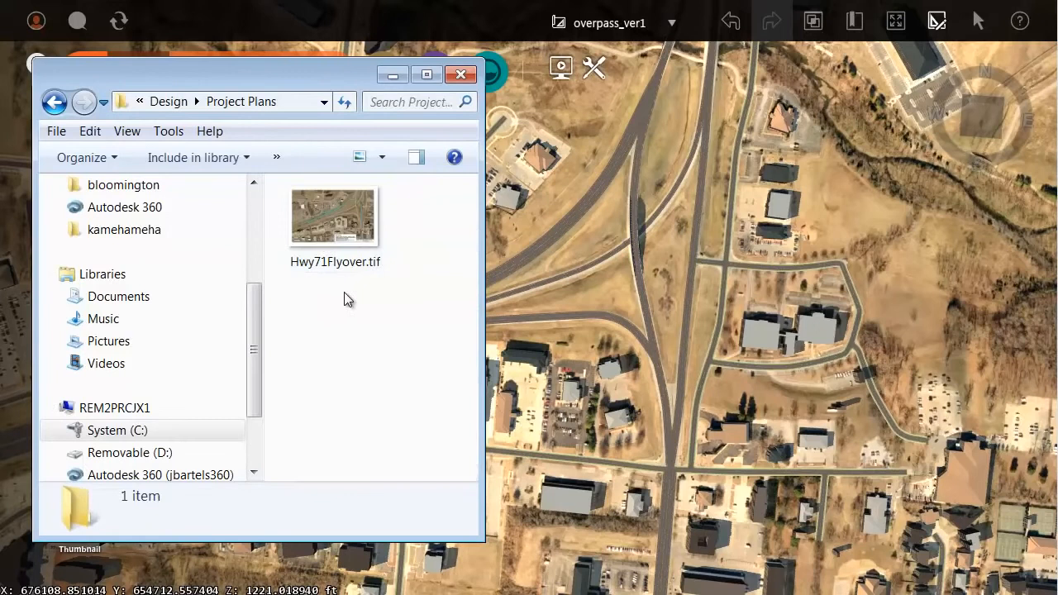
pyautogui.rightClick(323, 212)
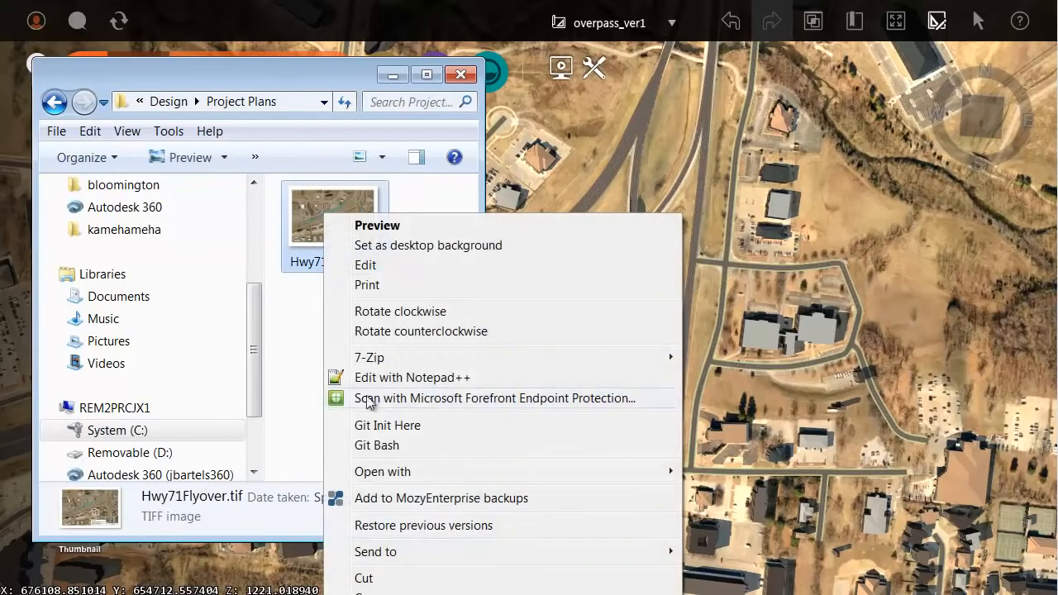
pyautogui.moveTo(388, 475)
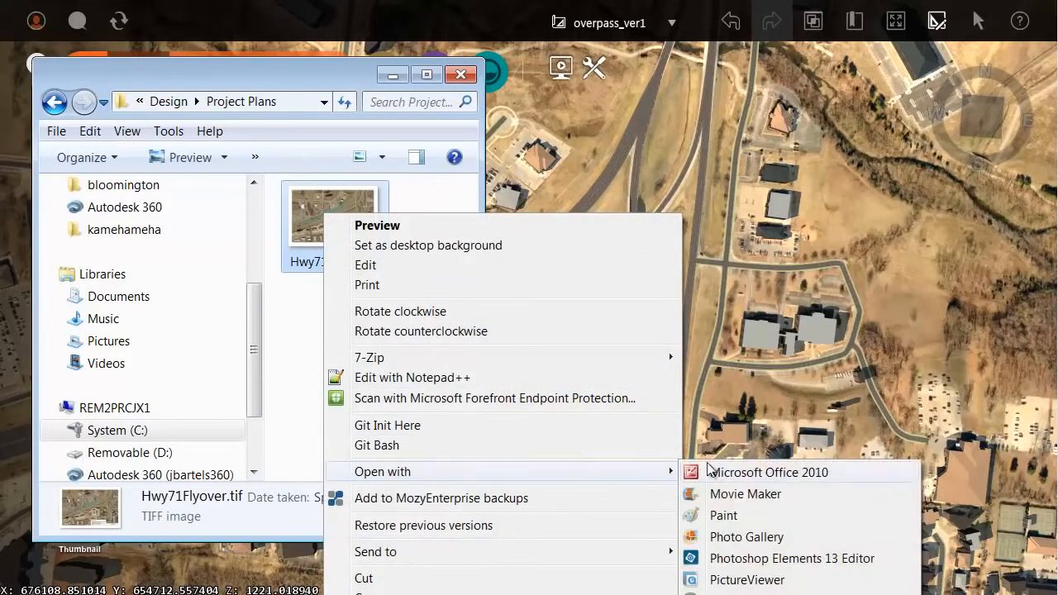
pyautogui.click(723, 514)
pyautogui.keyDown('ctrl'); pyautogui.scroll(-3, 415, 284); pyautogui.keyUp('ctrl')
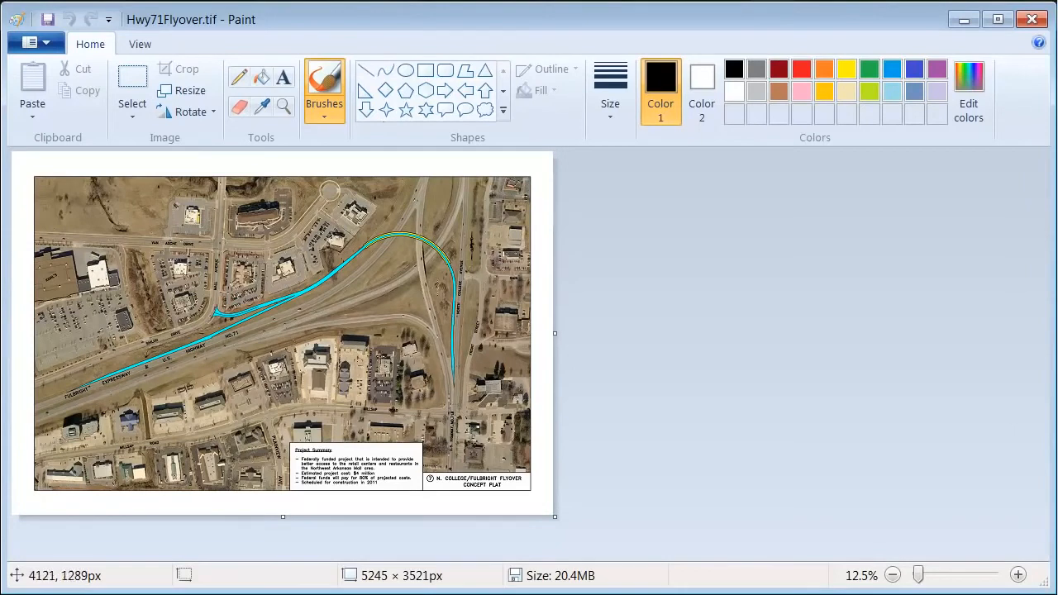
pyautogui.keyDown('ctrl'); pyautogui.scroll(1, 454, 306); pyautogui.keyUp('ctrl')
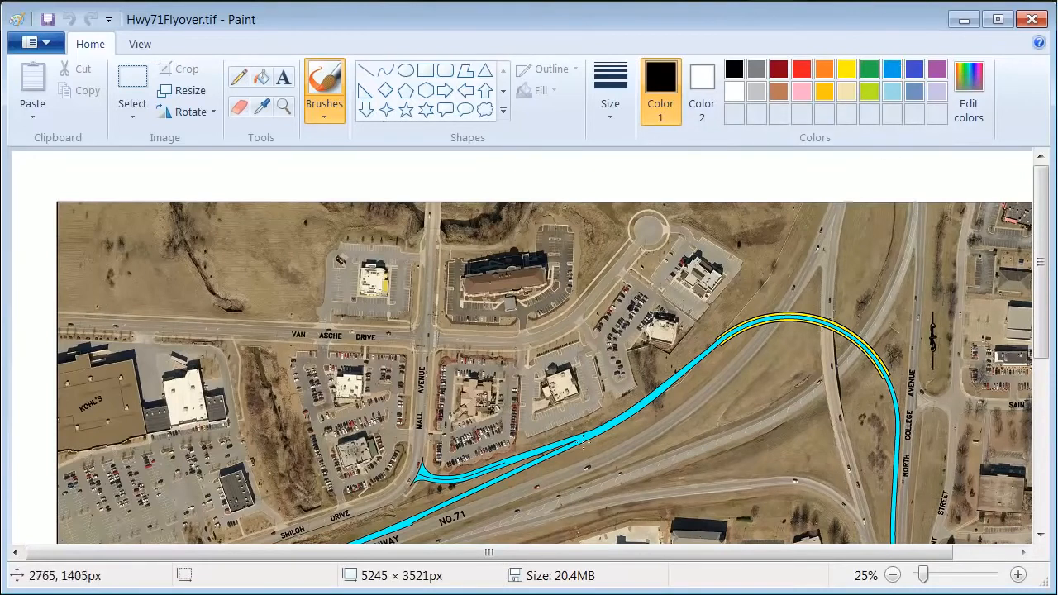
pyautogui.scroll(-2, 640, 400)
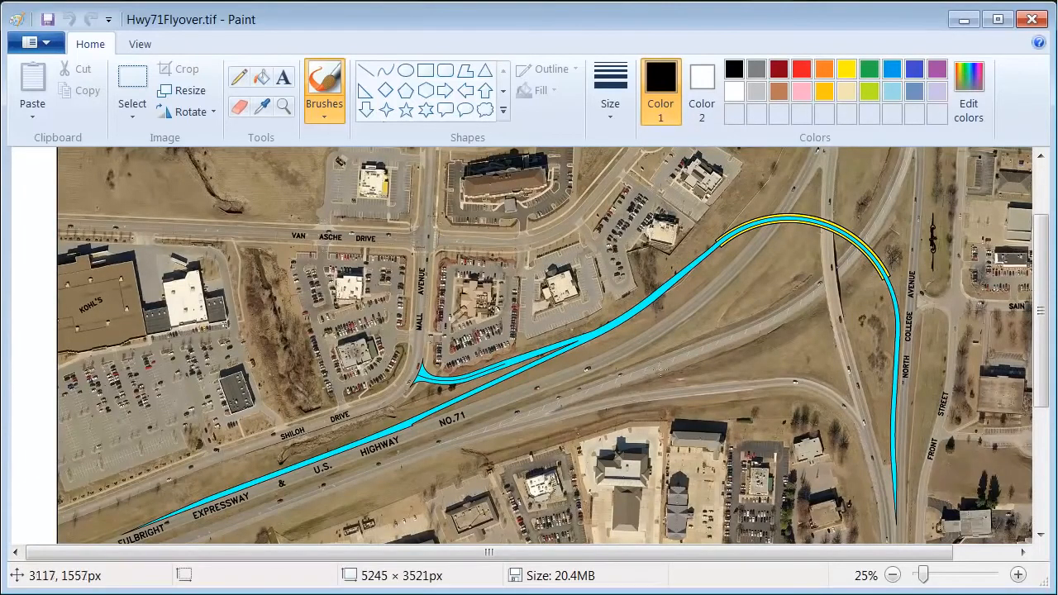
pyautogui.click(1031, 27)
# Add Hwy71Flyover.tif to the model as Ground Imagery with coordinate system AR83-NF, and close the Data Sources panel
pyautogui.moveTo(328, 216)
pyautogui.mouseDown()
pyautogui.moveTo(500, 222)
pyautogui.moveTo(586, 243)
pyautogui.mouseUp()
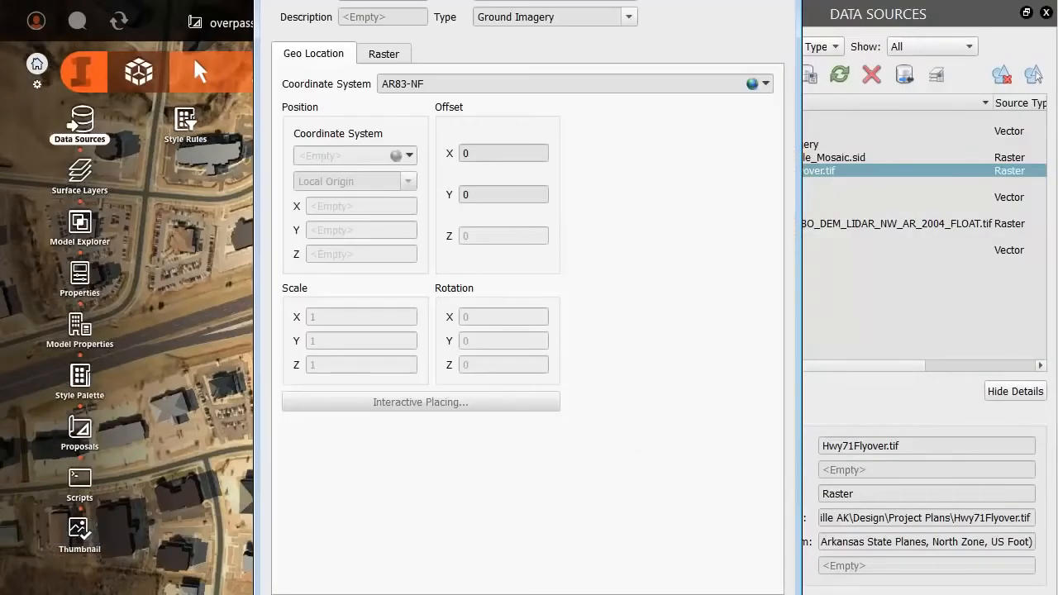
pyautogui.click(593, 569)
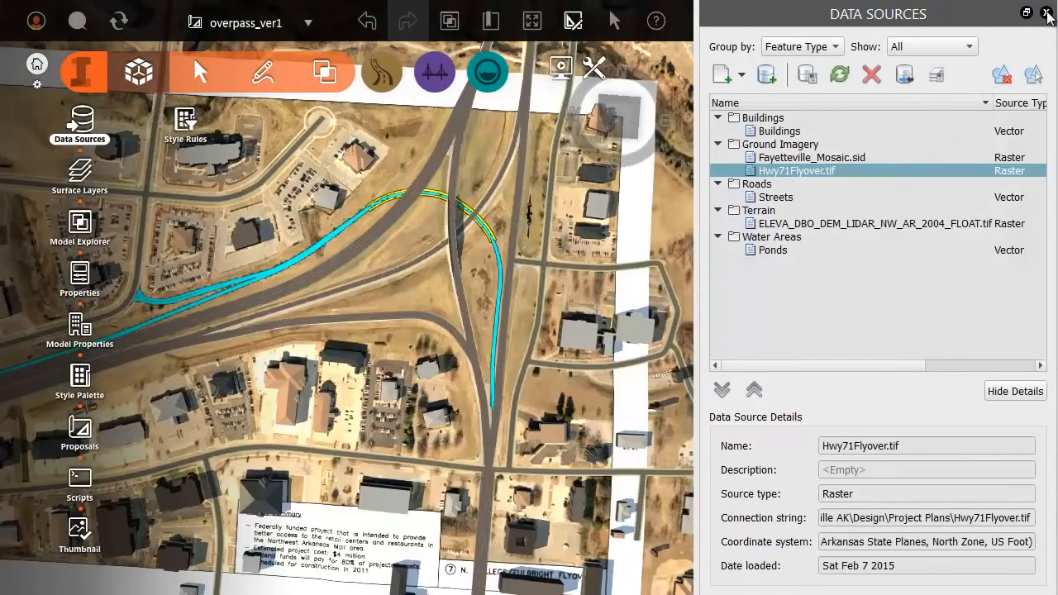
pyautogui.click(1047, 15)
# Start a Local Road in the Street > Interstate > Street 2 Lane style at the plan's southern merge, placing its first two points
pyautogui.scroll(-2, 529, 350)
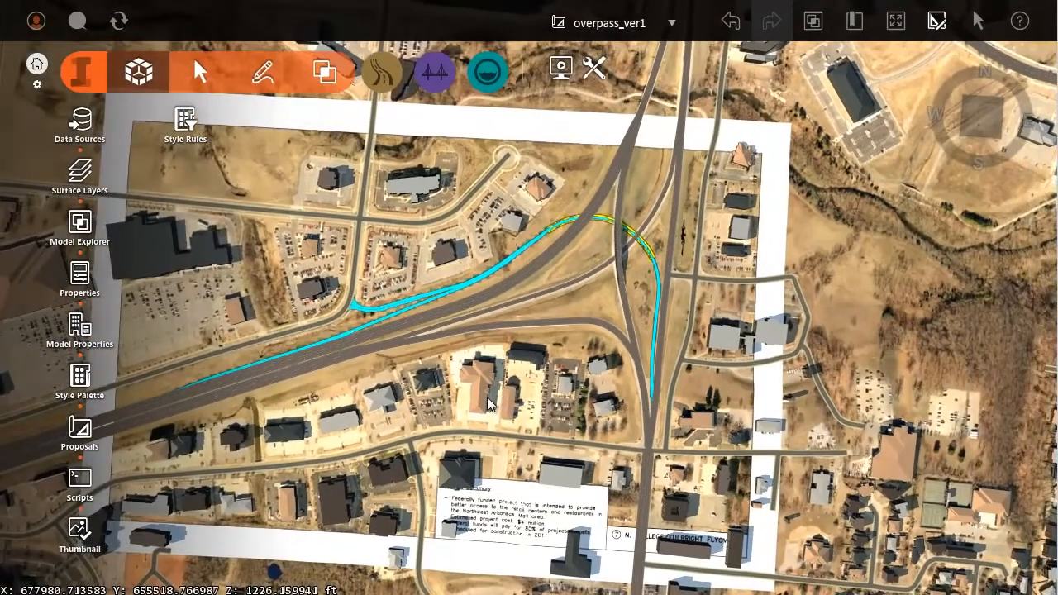
pyautogui.moveTo(463, 431); pyautogui.dragTo(539, 420)
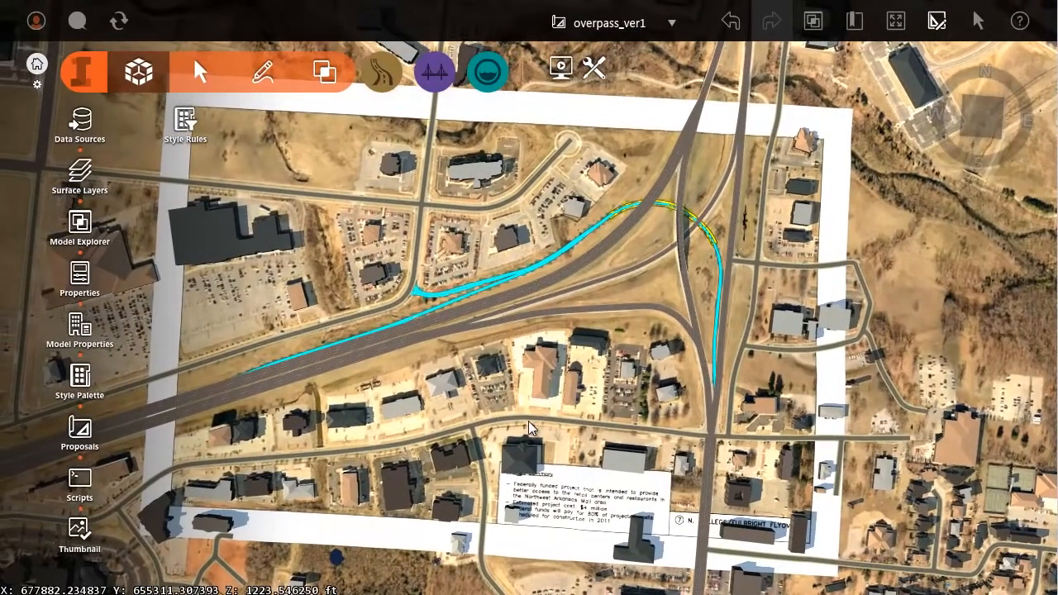
pyautogui.scroll(3, 704, 374)
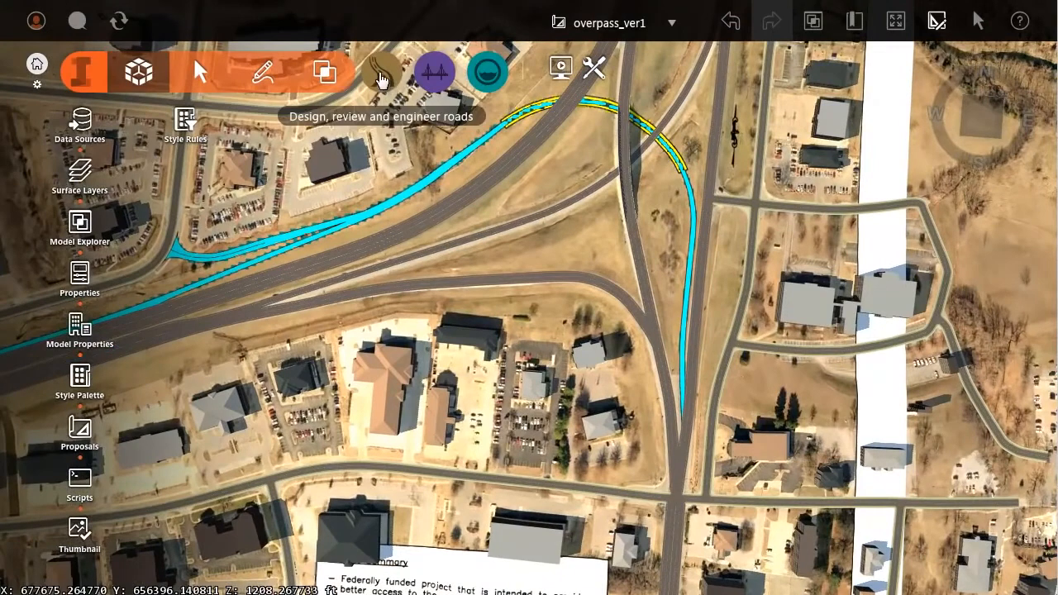
pyautogui.click(380, 74)
pyautogui.click(252, 76)
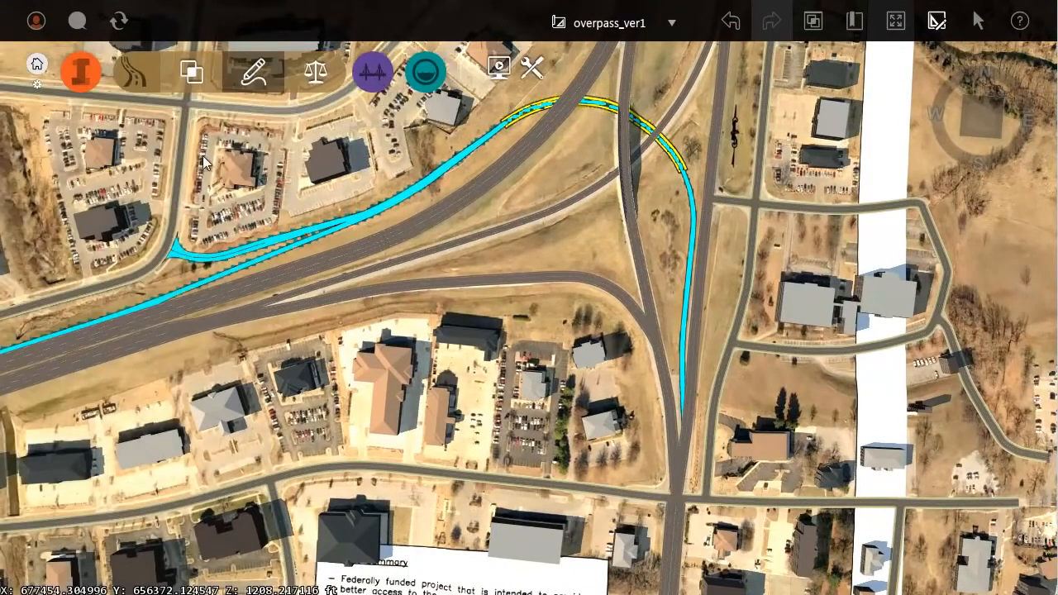
pyautogui.click(78, 279)
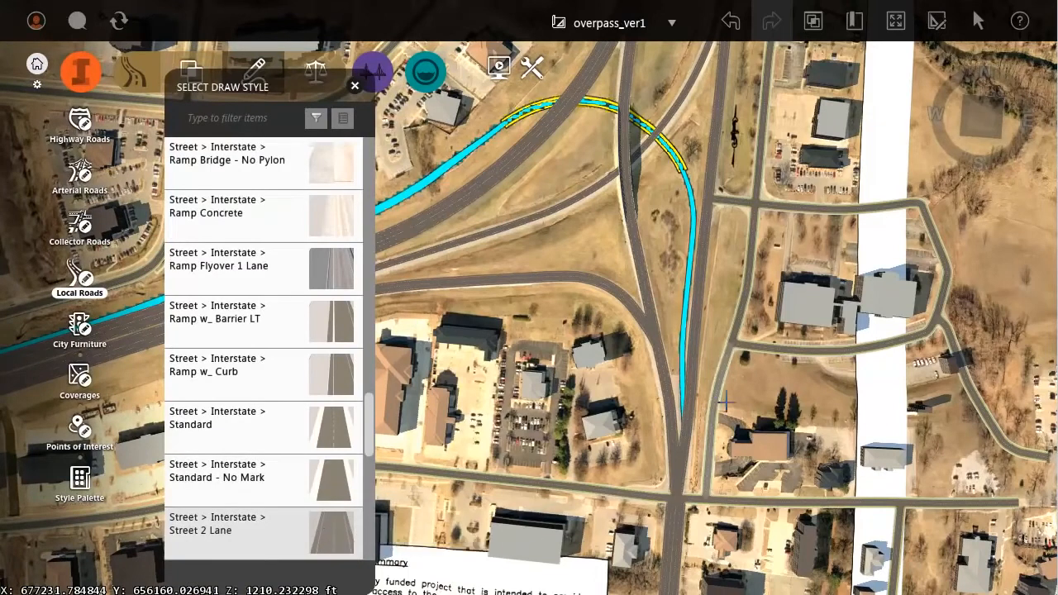
pyautogui.scroll(3, 677, 422)
pyautogui.scroll(3, 677, 421)
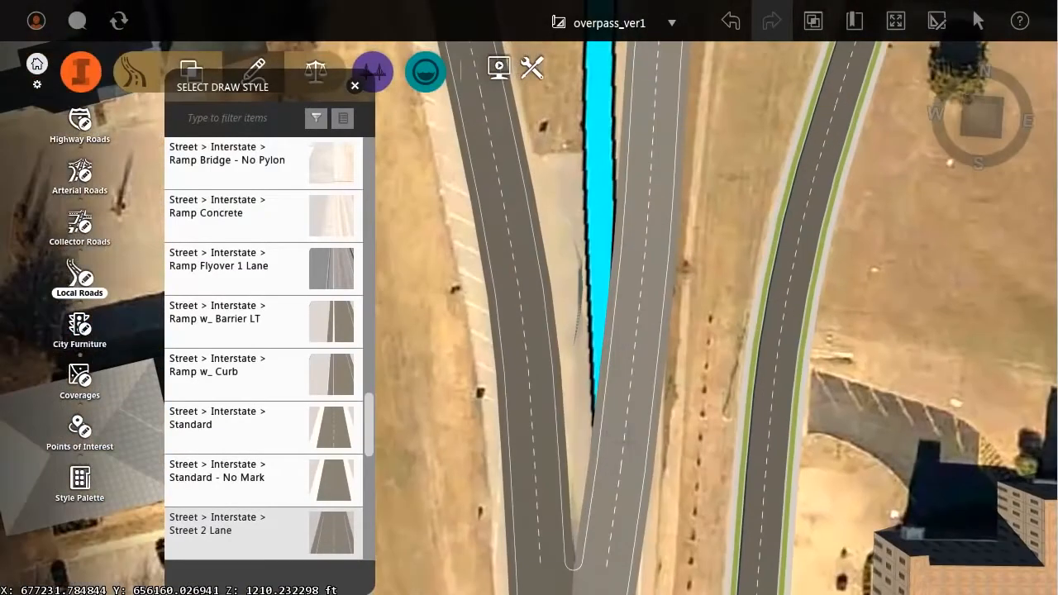
pyautogui.click(621, 429)
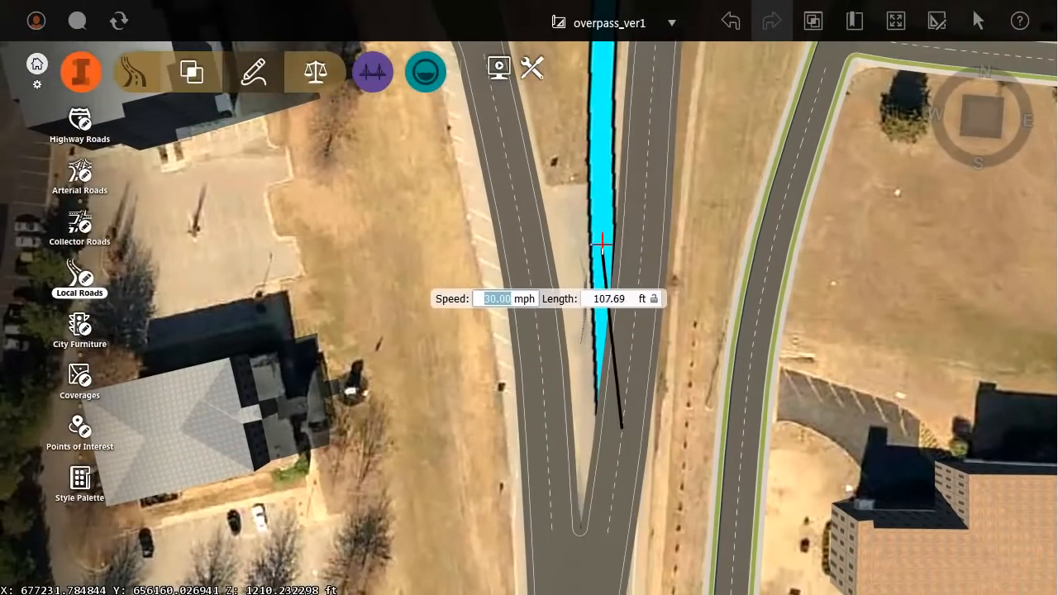
pyautogui.click(597, 210)
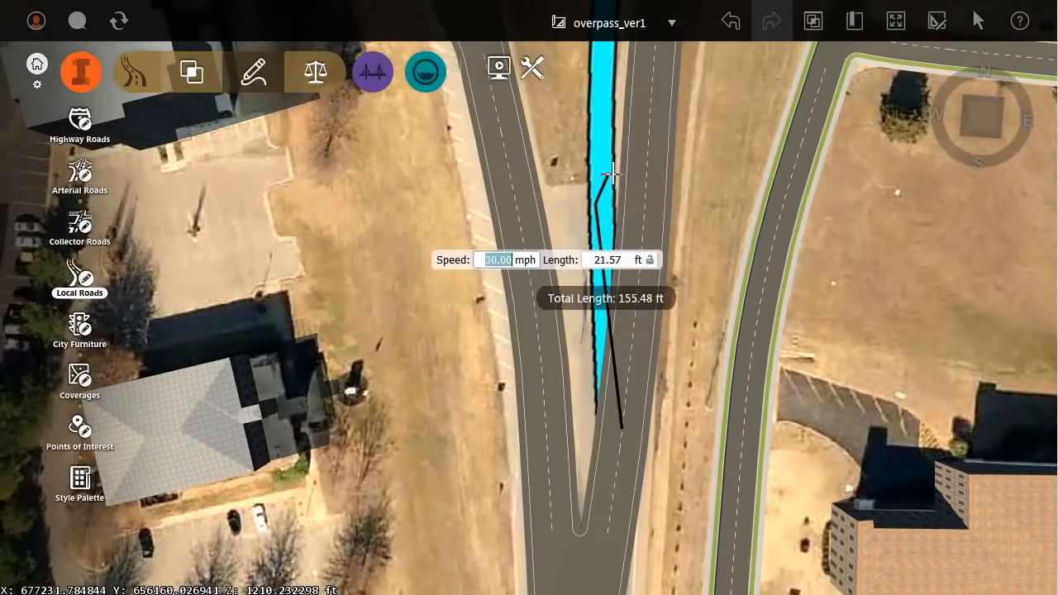
# Continue the road with an intersection point north of the plan's flyover arc and another on the cyan ramp to the southwest
pyautogui.scroll(-2, 620, 157)
pyautogui.moveTo(614, 189); pyautogui.dragTo(585, 354, button='middle')
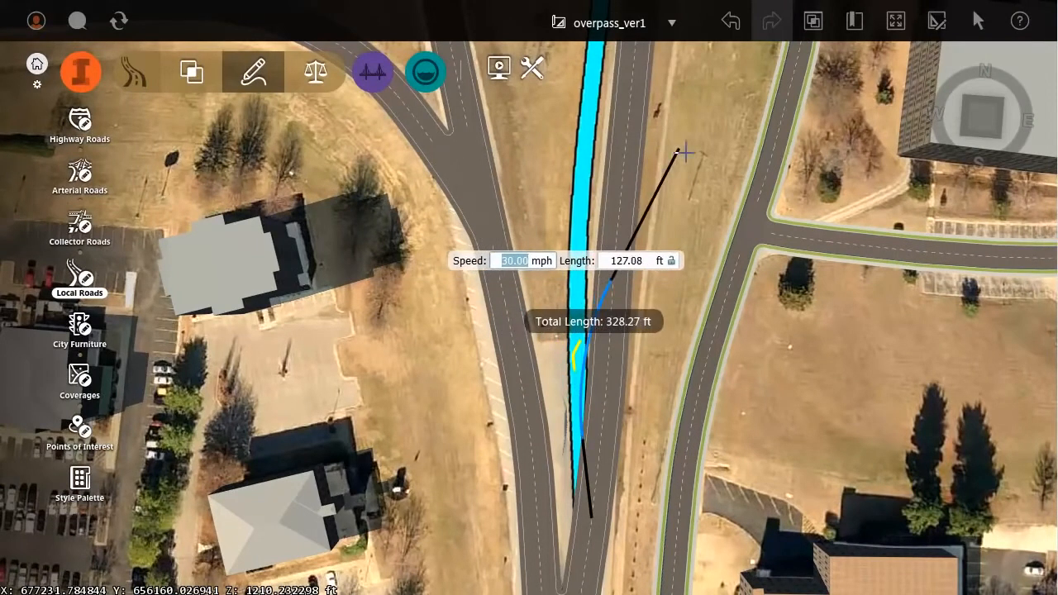
pyautogui.scroll(-2, 590, 143)
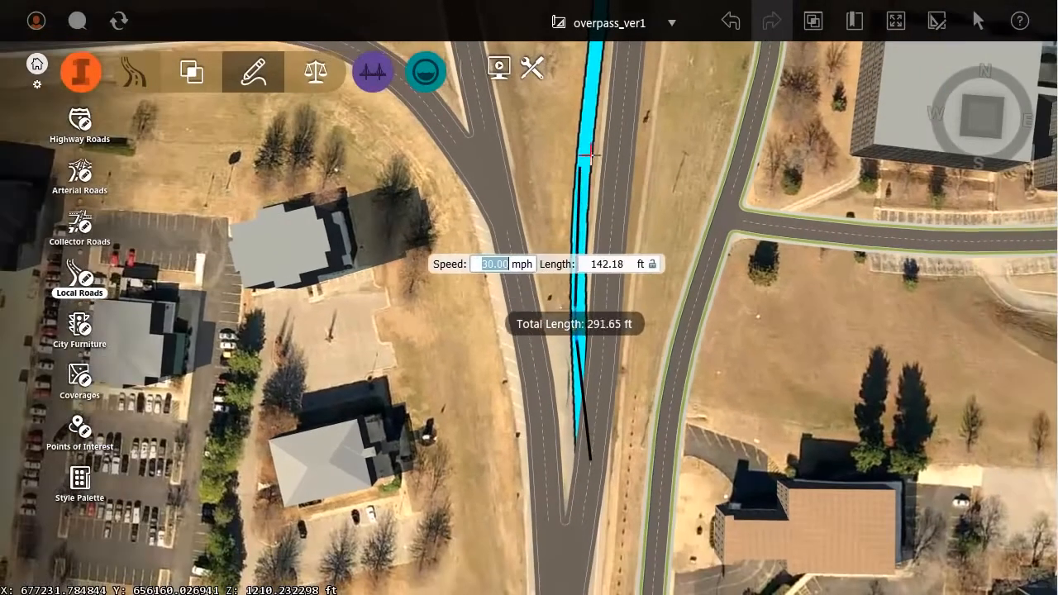
pyautogui.moveTo(590, 143); pyautogui.dragTo(560, 361, button='middle')
pyautogui.scroll(-2, 559, 362)
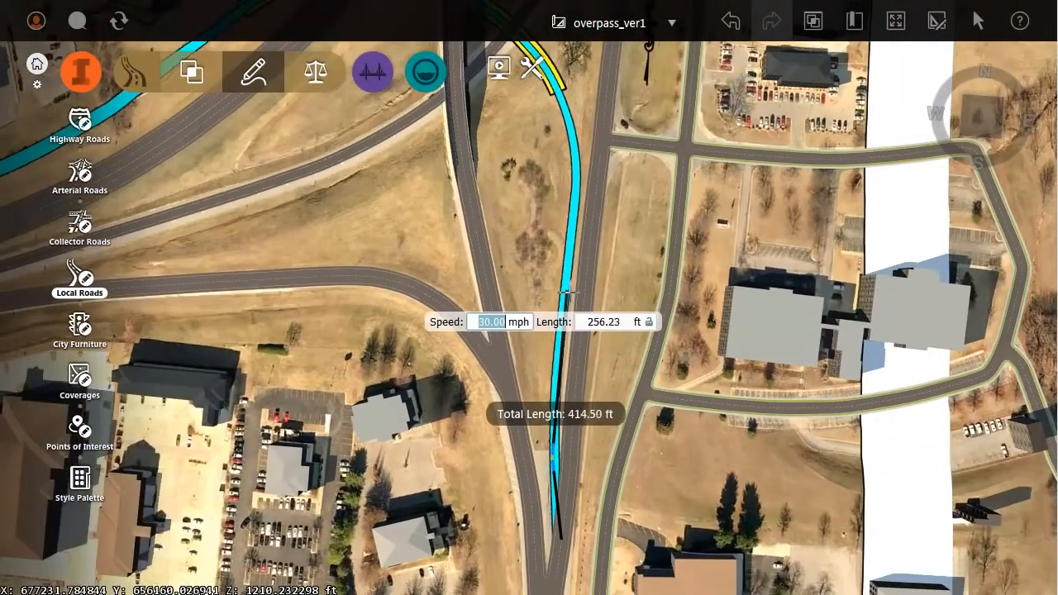
pyautogui.scroll(-2, 576, 174)
pyautogui.moveTo(574, 203); pyautogui.dragTo(552, 377, button='middle')
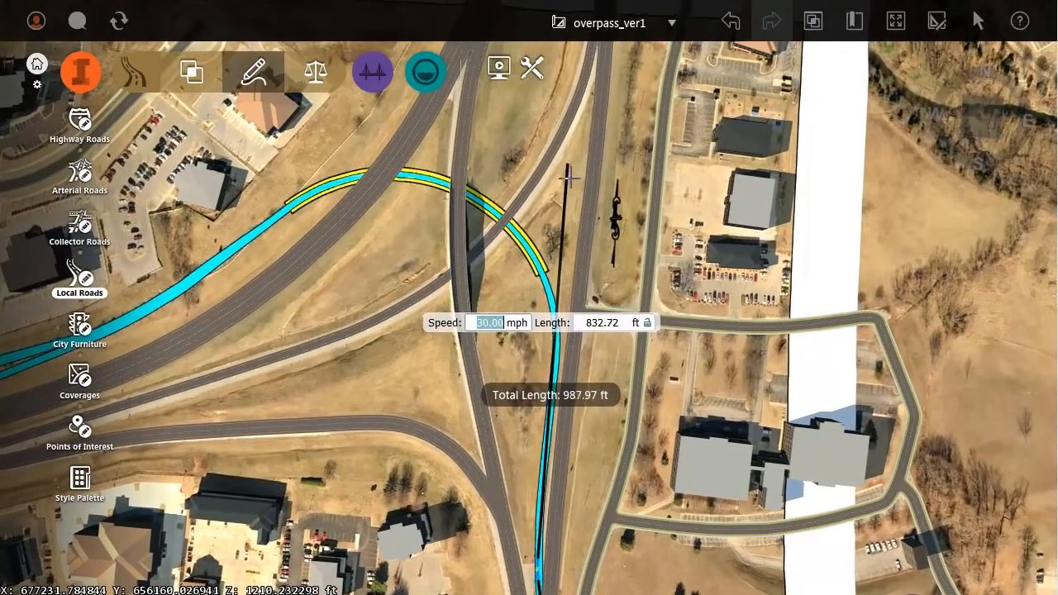
pyautogui.moveTo(573, 162); pyautogui.dragTo(570, 241, button='middle')
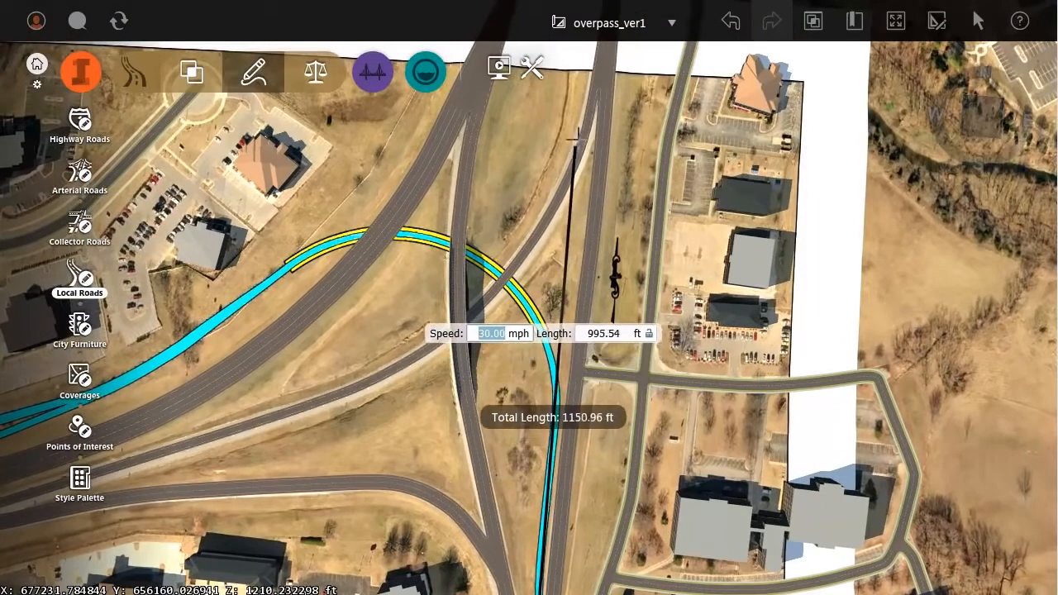
pyautogui.moveTo(580, 110); pyautogui.dragTo(583, 162, button='middle')
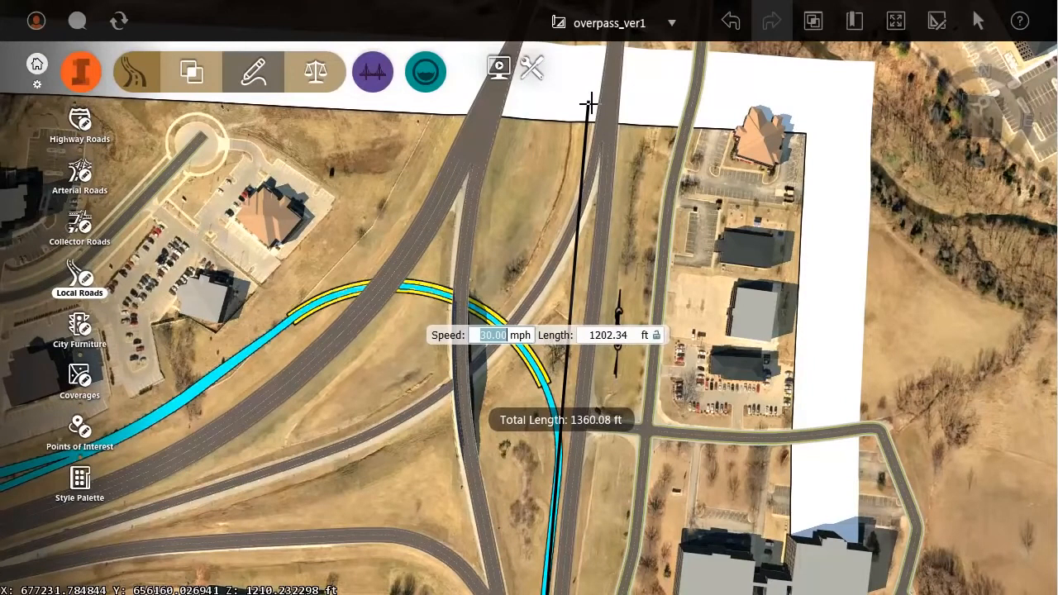
pyautogui.click(589, 104)
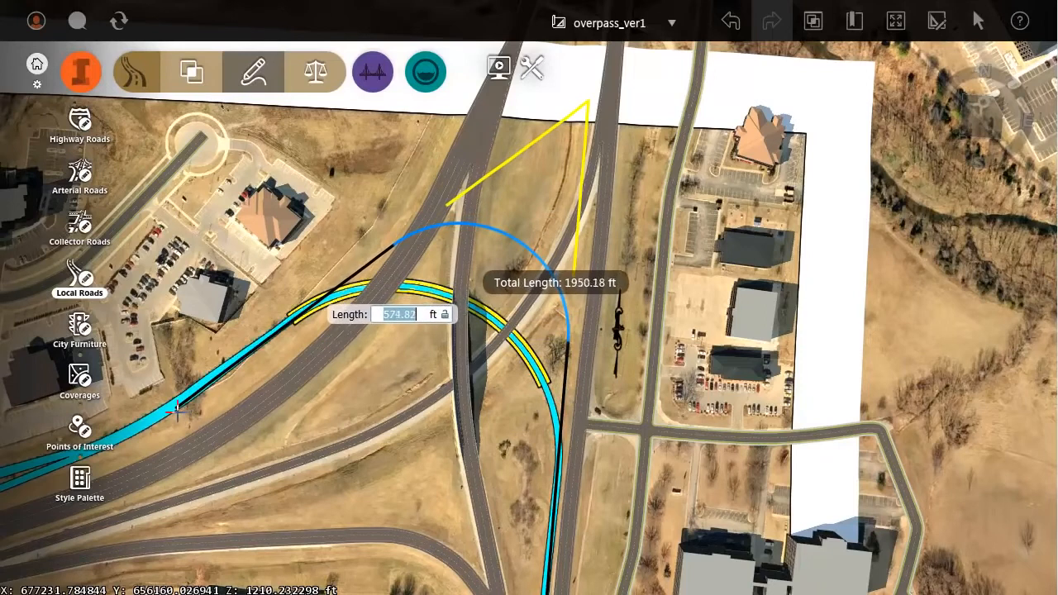
pyautogui.click(174, 409)
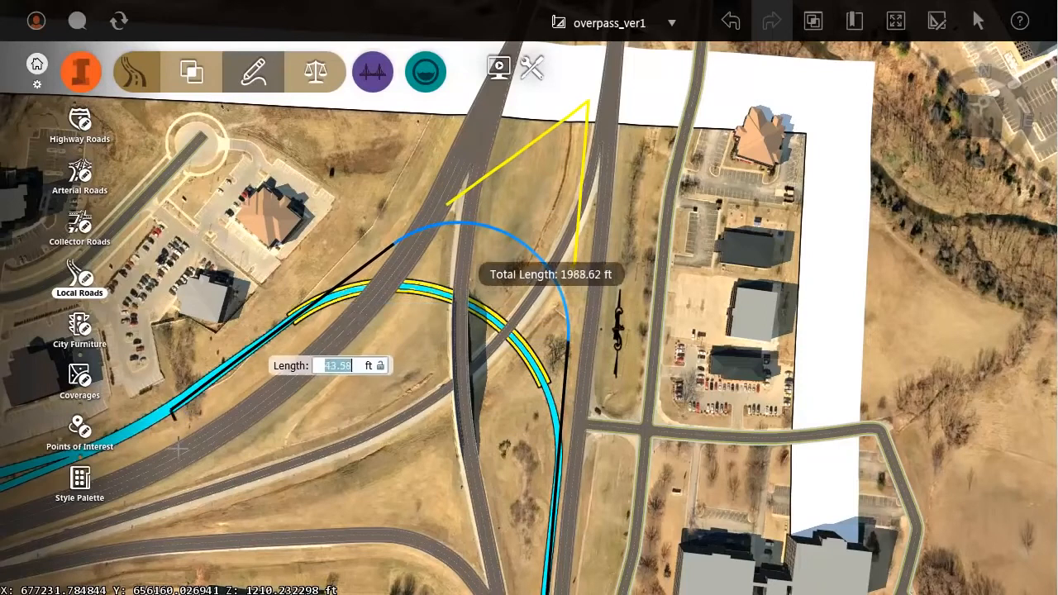
# Extend the road southwest along the plan's cyan ramp, end it on the Highway 71 expressway, and deselect it
pyautogui.moveTo(311, 409); pyautogui.dragTo(760, 275, button='middle')
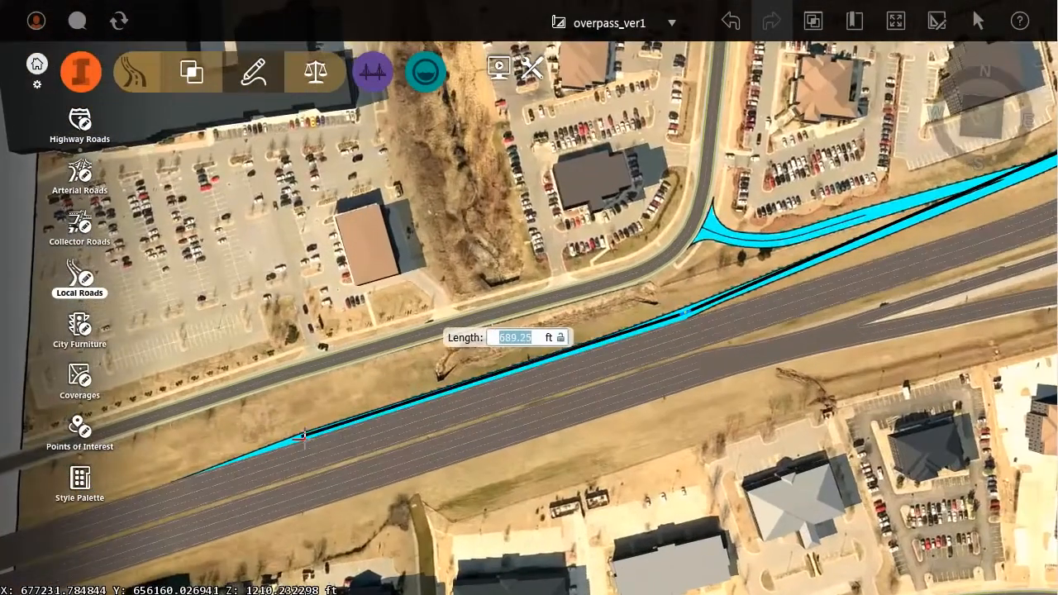
pyautogui.click(330, 428)
pyautogui.scroll(2, 285, 425)
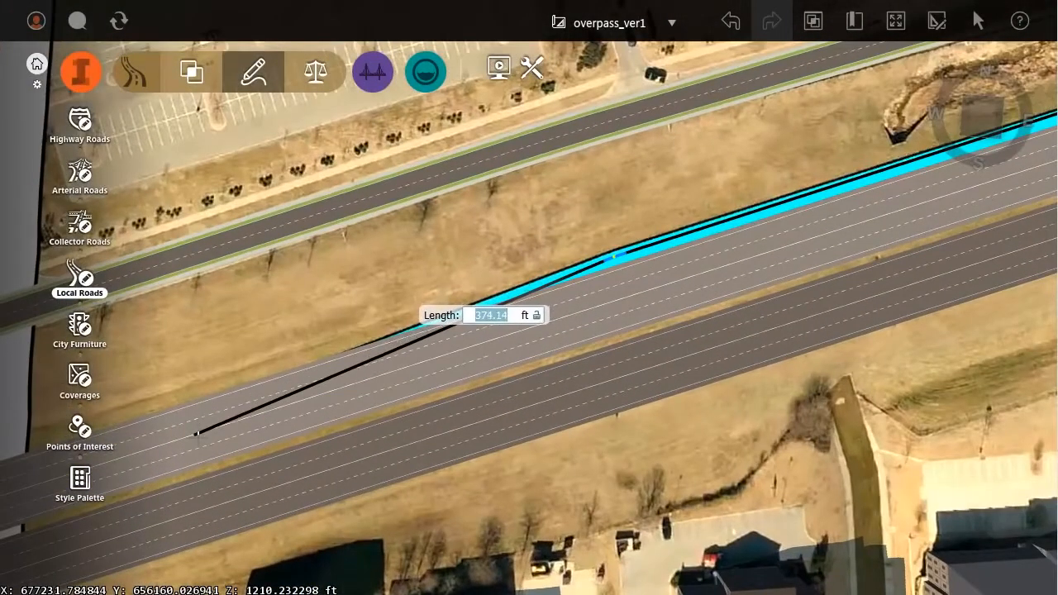
pyautogui.click(197, 433)
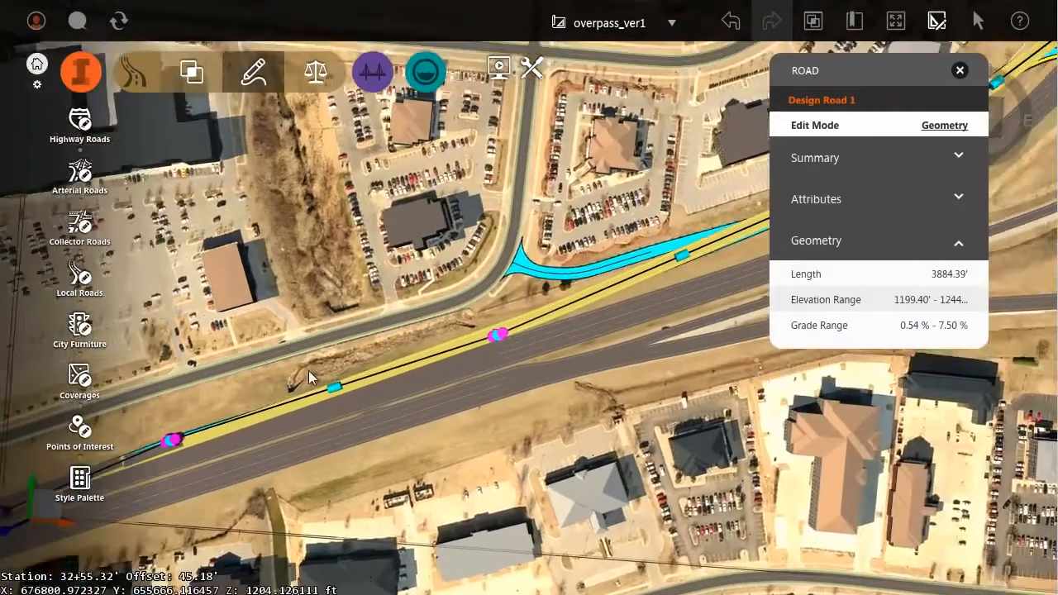
pyautogui.click(415, 338)
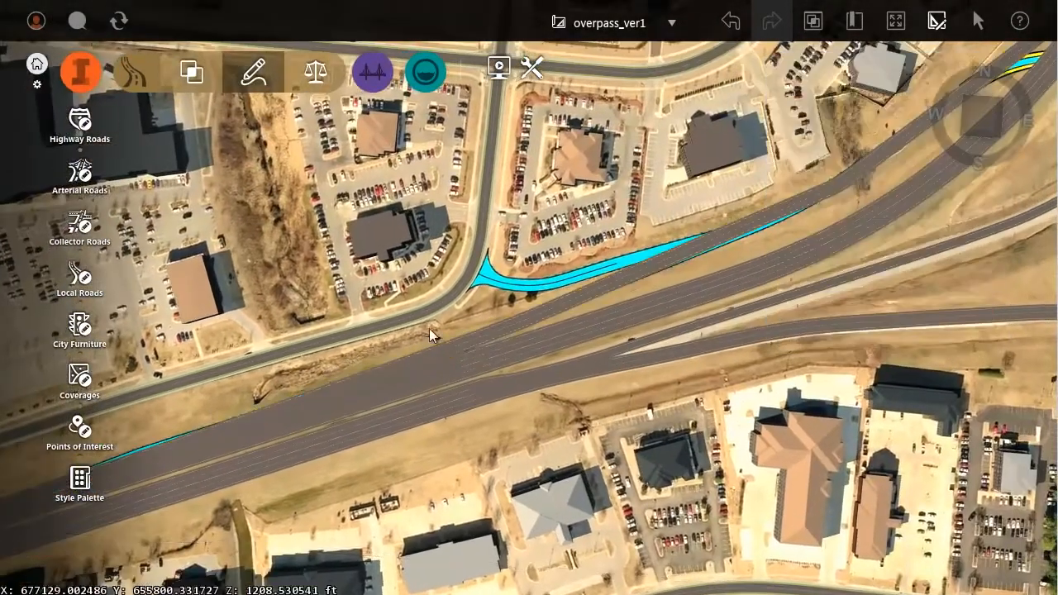
# Select the new design road and set the radius of its large flyover arc to 350 ft
pyautogui.moveTo(700, 268); pyautogui.dragTo(329, 466, button='middle')
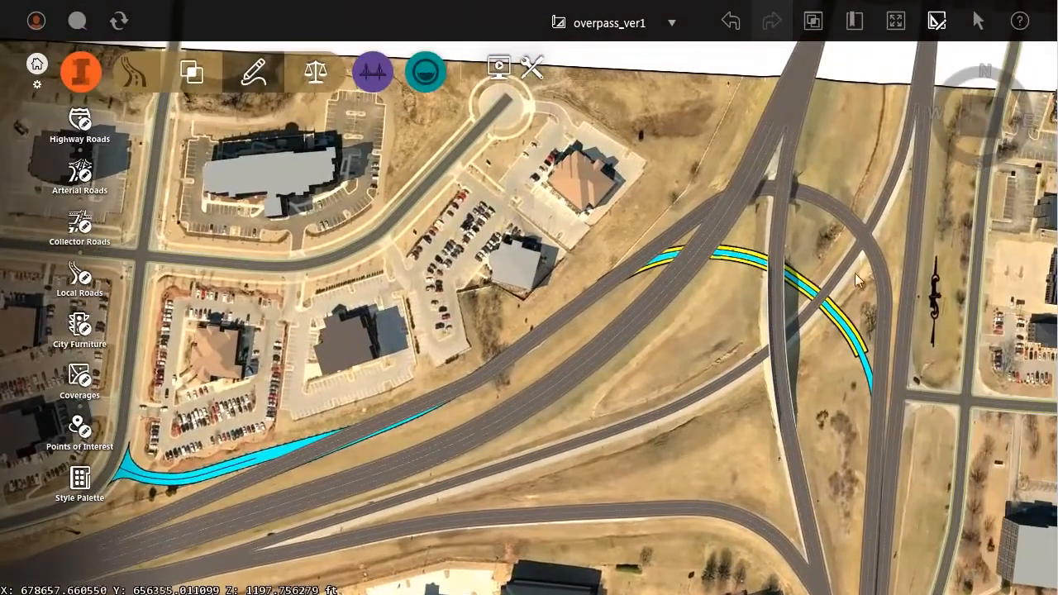
pyautogui.scroll(1, 847, 269)
pyautogui.moveTo(832, 273); pyautogui.dragTo(739, 325, button='middle')
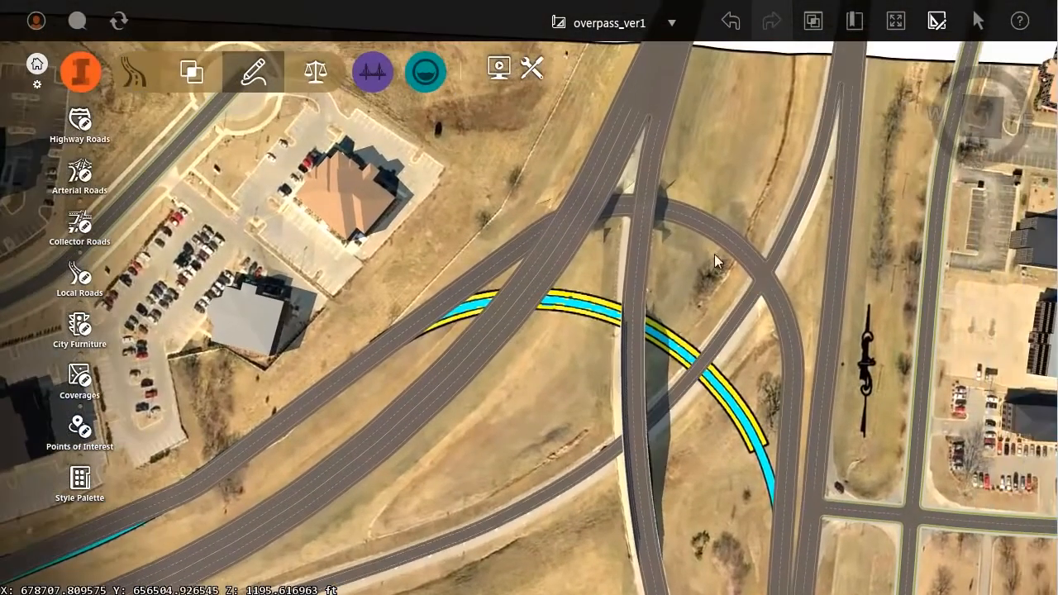
pyautogui.click(707, 229)
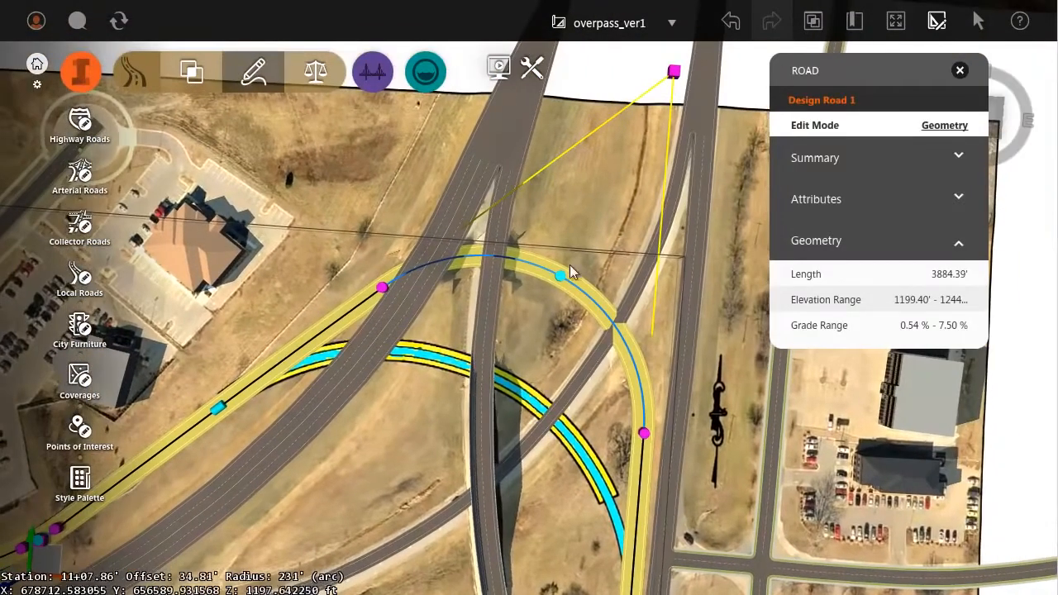
pyautogui.moveTo(561, 283); pyautogui.dragTo(507, 386)
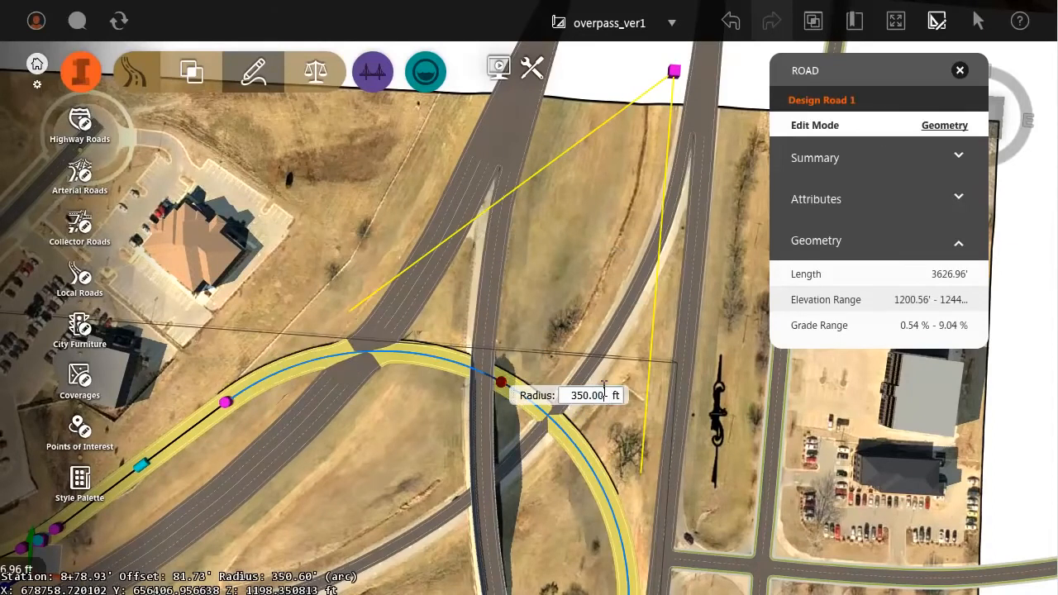
pyautogui.press('Return')
# Nudge the design road's southwestern intersection point south and enlarge its curve to a radius of about 1024 ft, leaving the road deselected
pyautogui.scroll(-1, 561, 281)
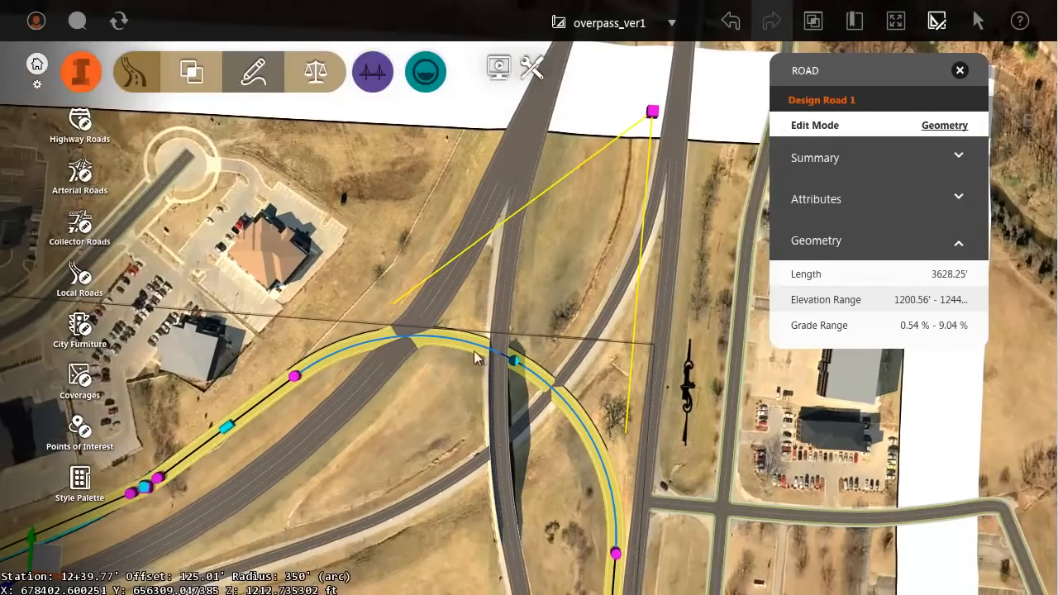
pyautogui.scroll(-2, 392, 389)
pyautogui.scroll(4, 267, 413)
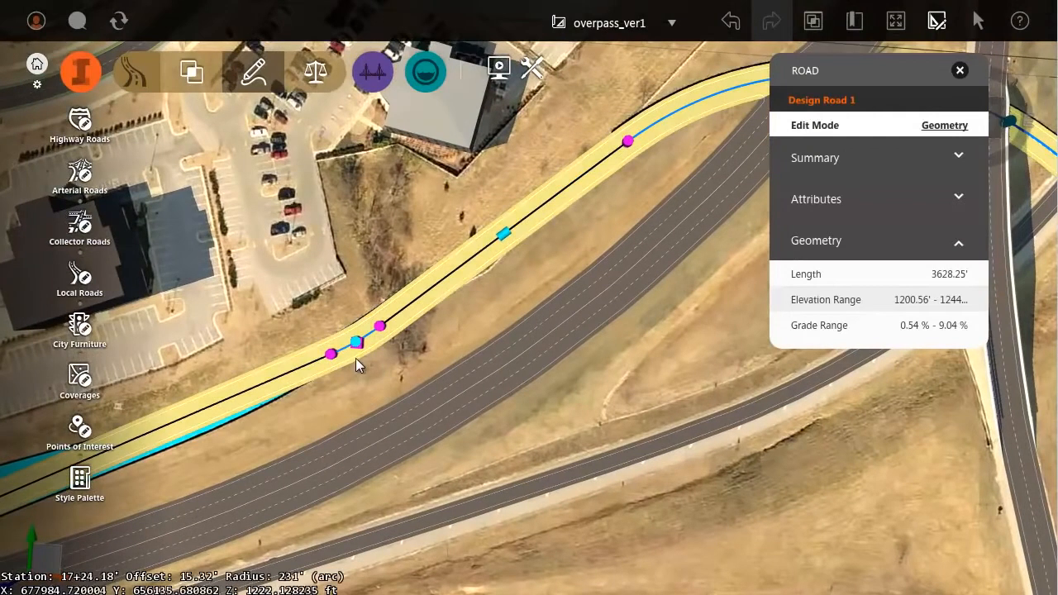
pyautogui.moveTo(361, 354); pyautogui.dragTo(360, 350)
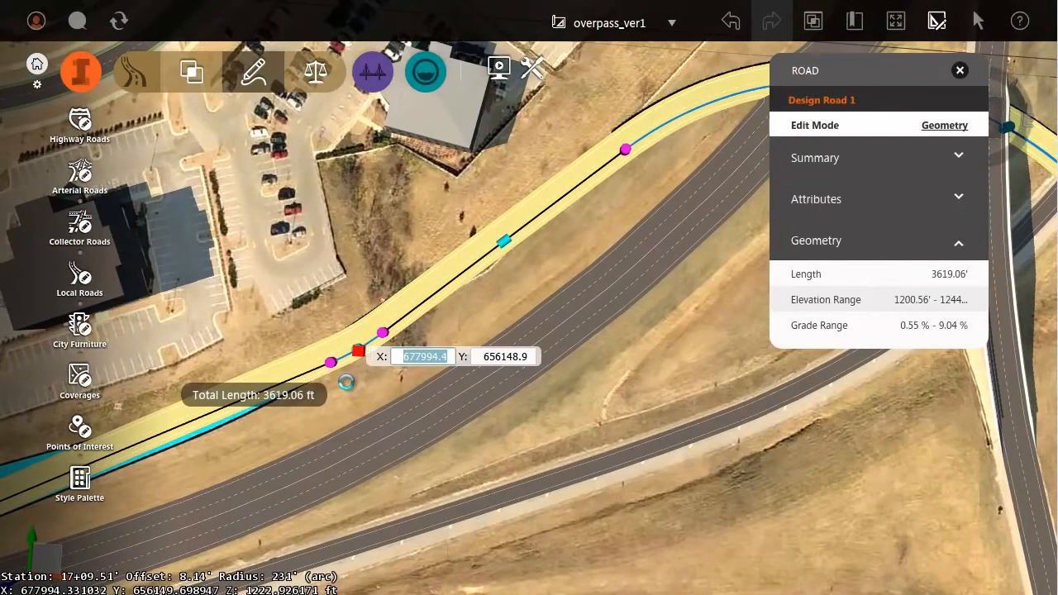
pyautogui.moveTo(330, 364); pyautogui.dragTo(298, 382)
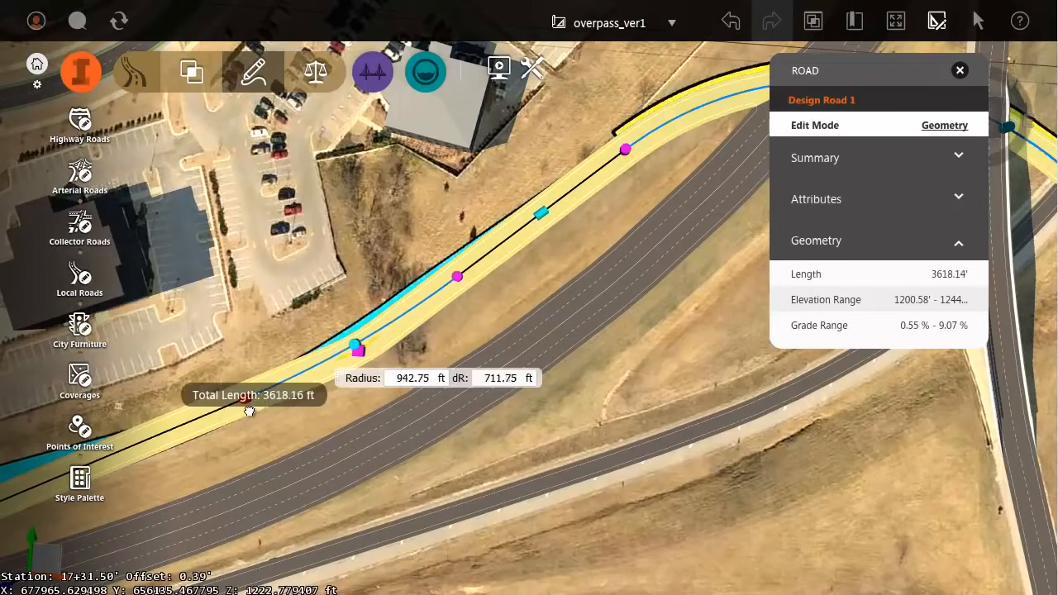
pyautogui.moveTo(428, 373); pyautogui.dragTo(430, 379)
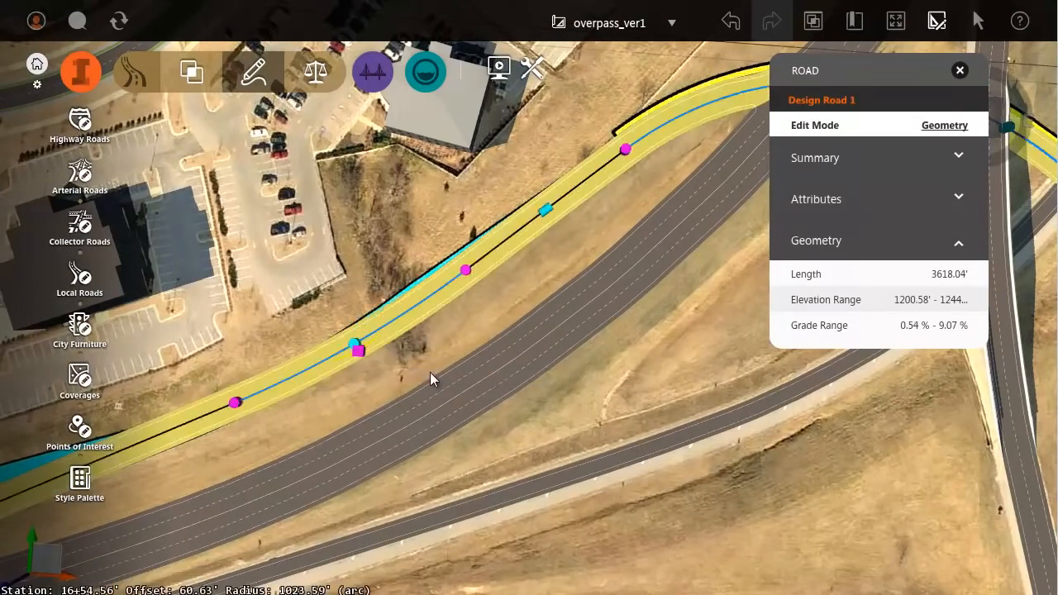
pyautogui.click(452, 329)
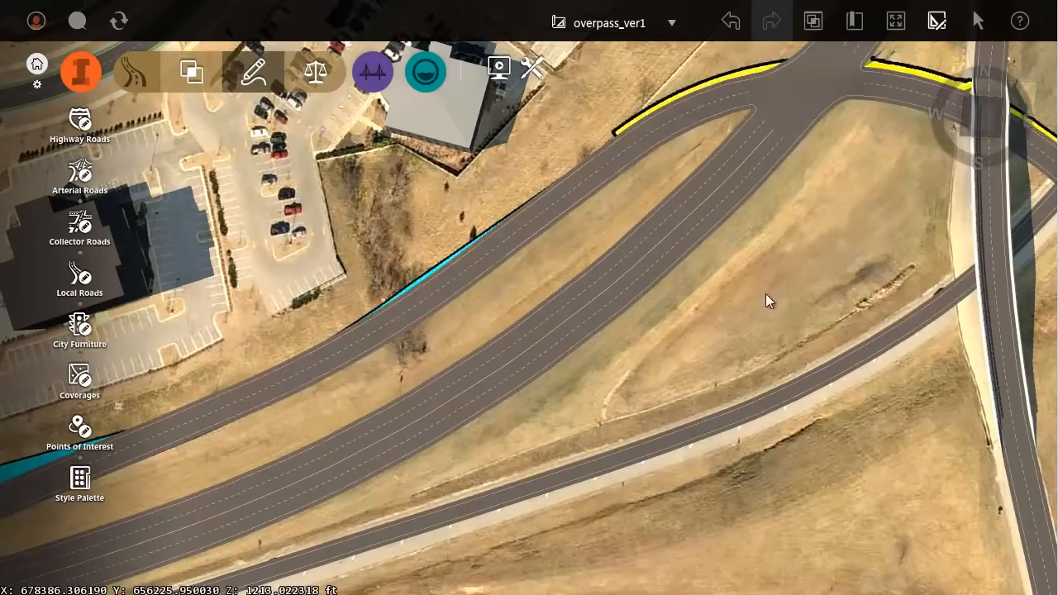
# Reselect the design road, reshape its large flyover arc to a radius of about 345 ft, and deselect it
pyautogui.moveTo(768, 292); pyautogui.dragTo(450, 410, button='middle')
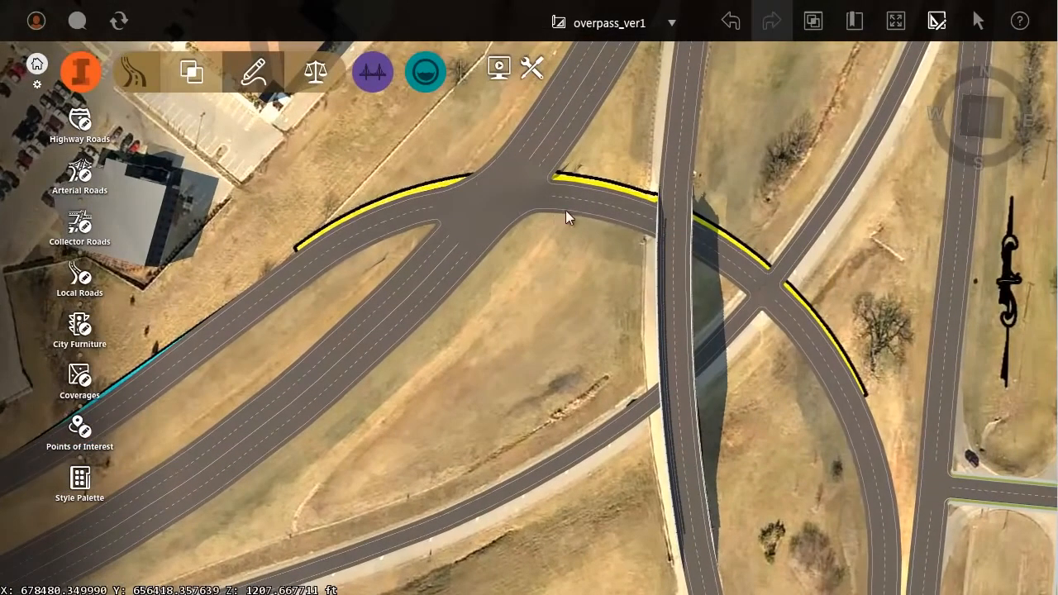
pyautogui.click(588, 203)
pyautogui.moveTo(698, 240); pyautogui.dragTo(702, 235)
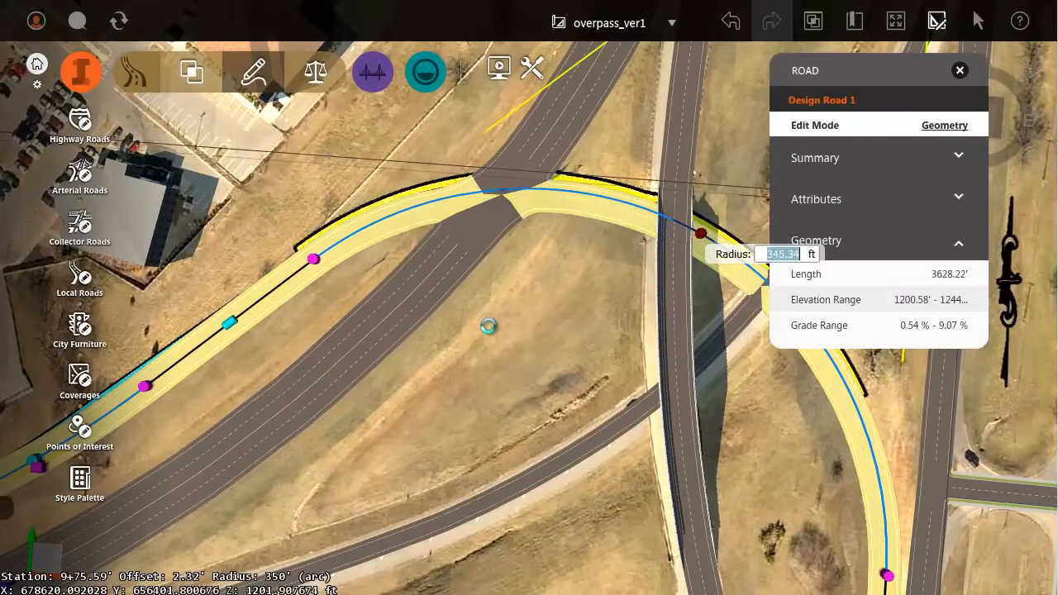
pyautogui.scroll(-1, 386, 363)
pyautogui.moveTo(442, 369); pyautogui.dragTo(307, 220)
pyautogui.press('Escape')
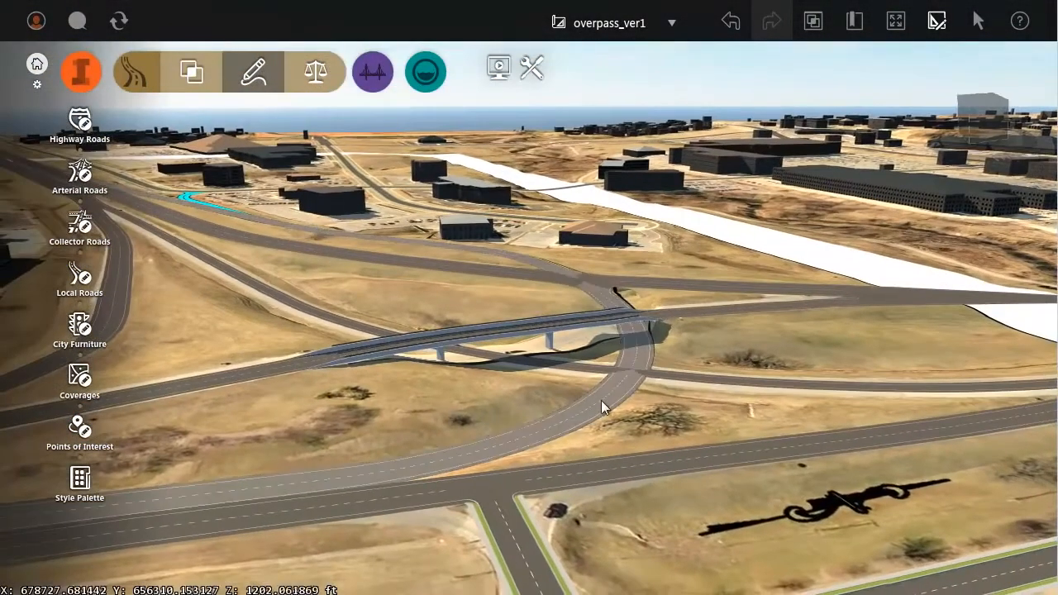
# Select the design road in 3D and raise its vertical profile point at the bridge crossing above the existing Highway 71 overpass
pyautogui.scroll(3, 621, 380)
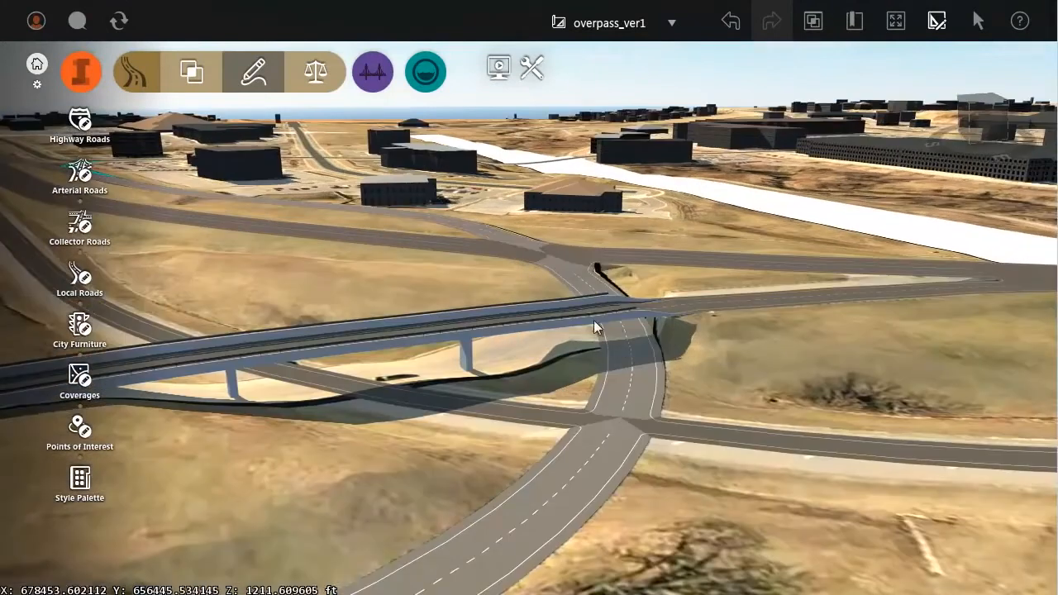
pyautogui.scroll(-3, 603, 425)
pyautogui.moveTo(589, 483); pyautogui.dragTo(543, 388)
pyautogui.click(485, 421)
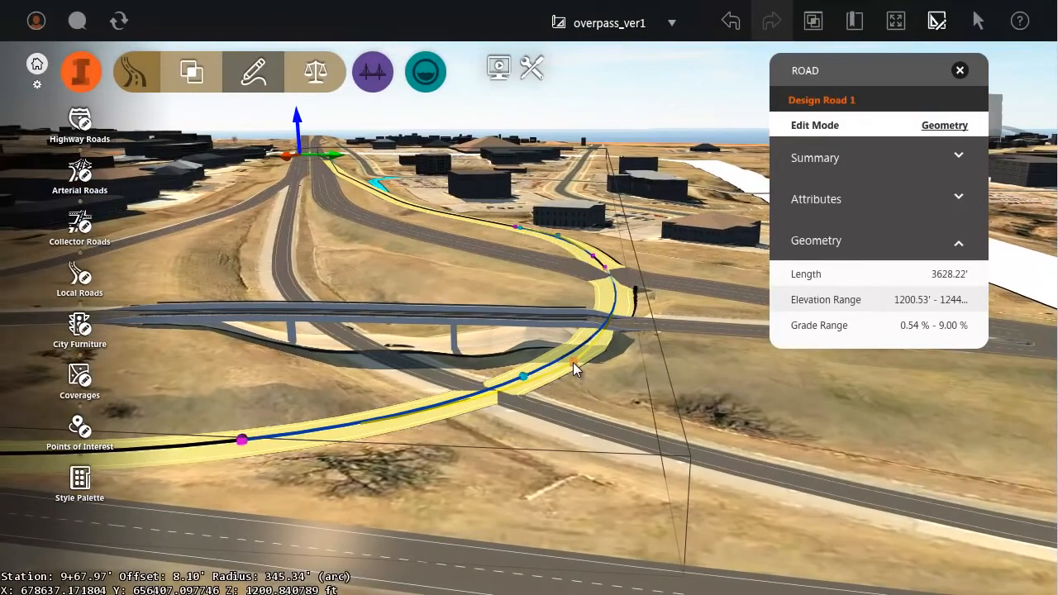
pyautogui.moveTo(573, 362); pyautogui.dragTo(568, 289)
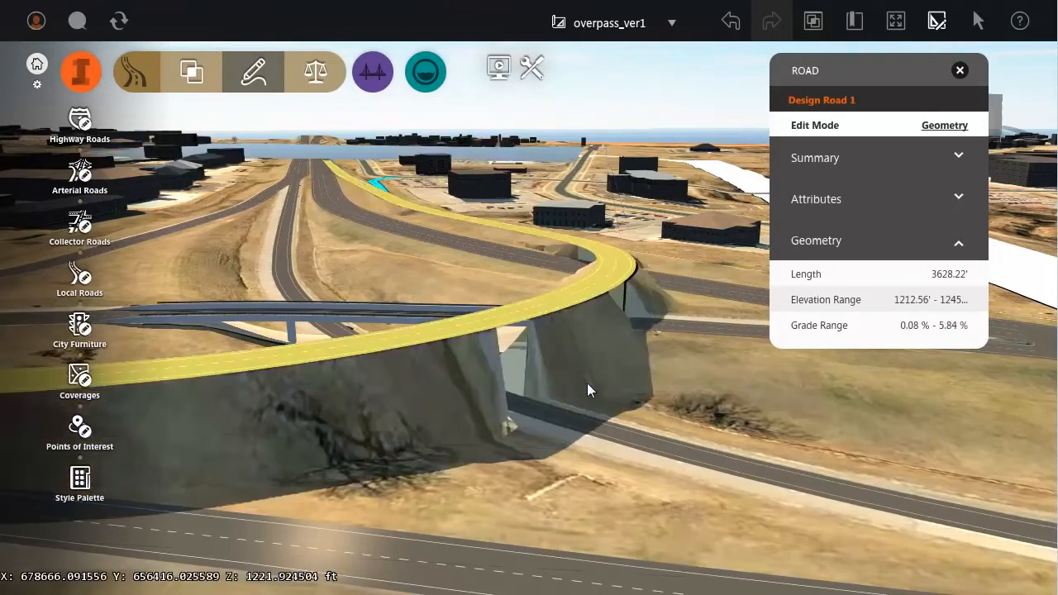
# Add a PVI at about station 6+43 before the flyover arc and lower it to ground level
pyautogui.moveTo(627, 413); pyautogui.dragTo(518, 406, button='middle')
pyautogui.rightClick(487, 385)
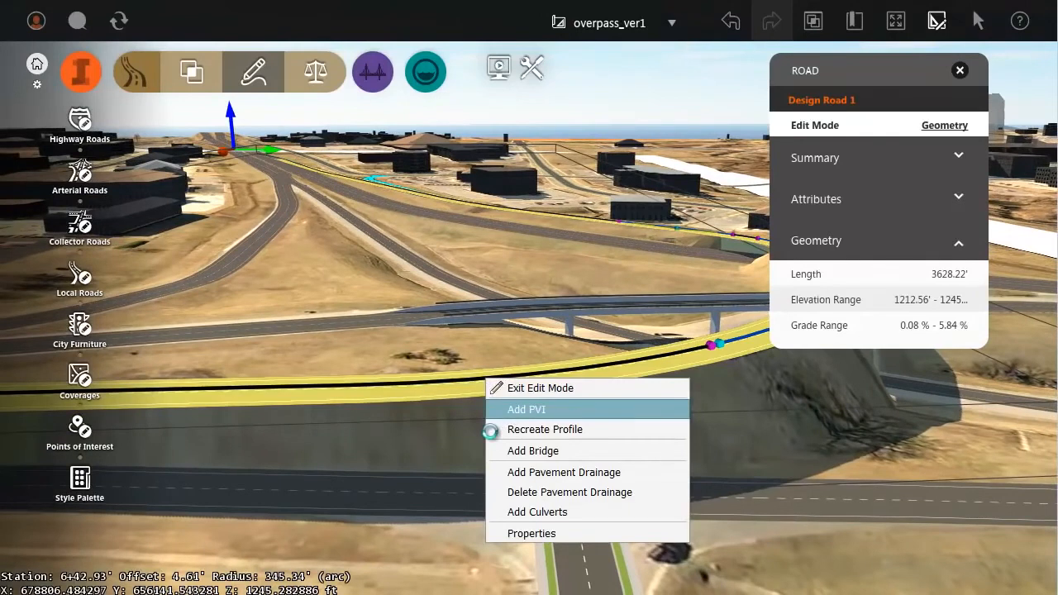
pyautogui.click(495, 410)
pyautogui.click(487, 377)
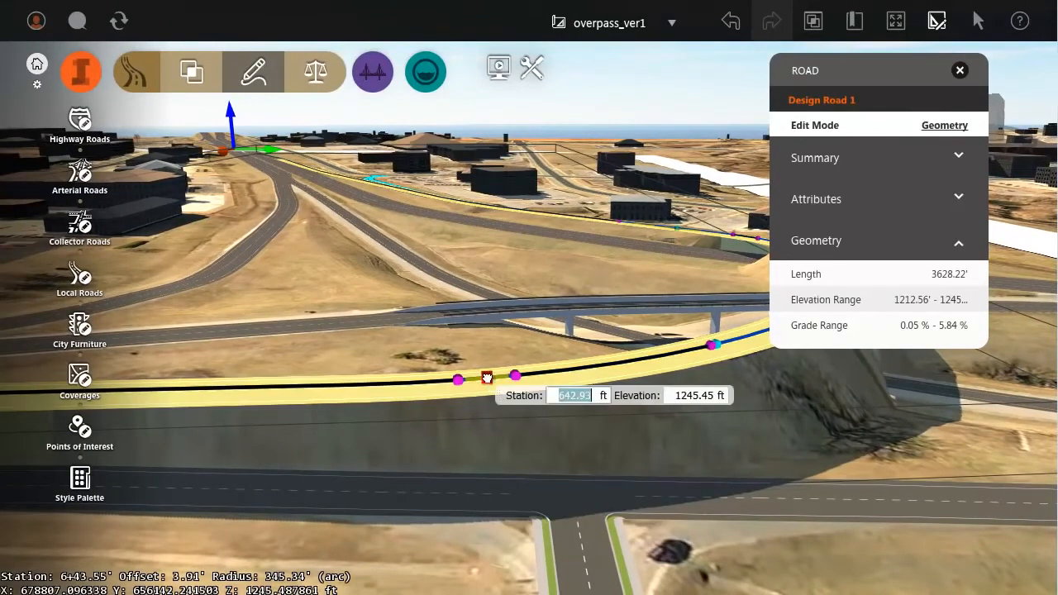
pyautogui.click(487, 377)
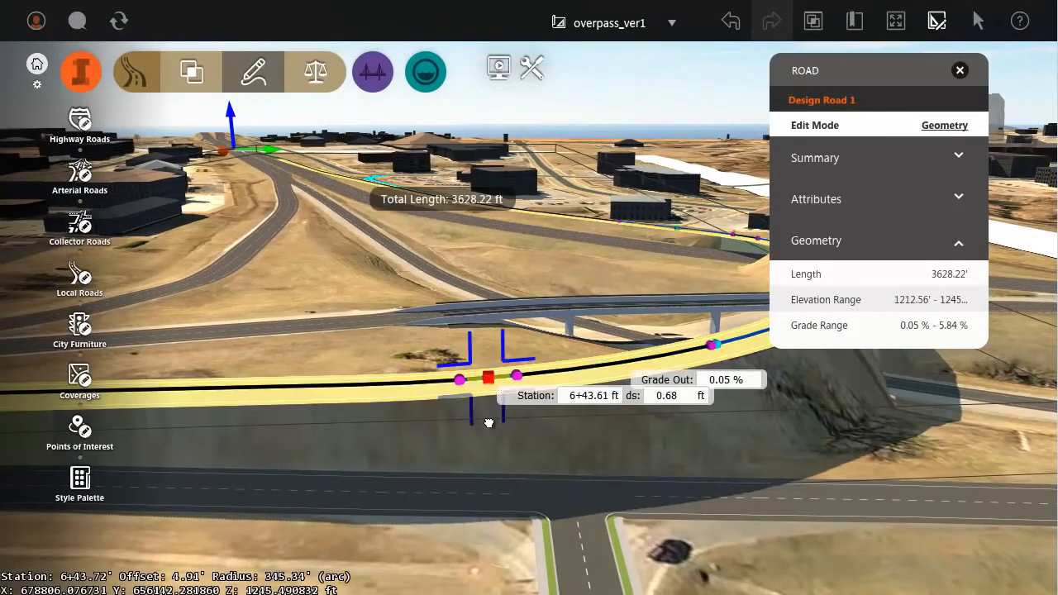
pyautogui.moveTo(485, 386); pyautogui.dragTo(490, 381)
pyautogui.scroll(3, 489, 382)
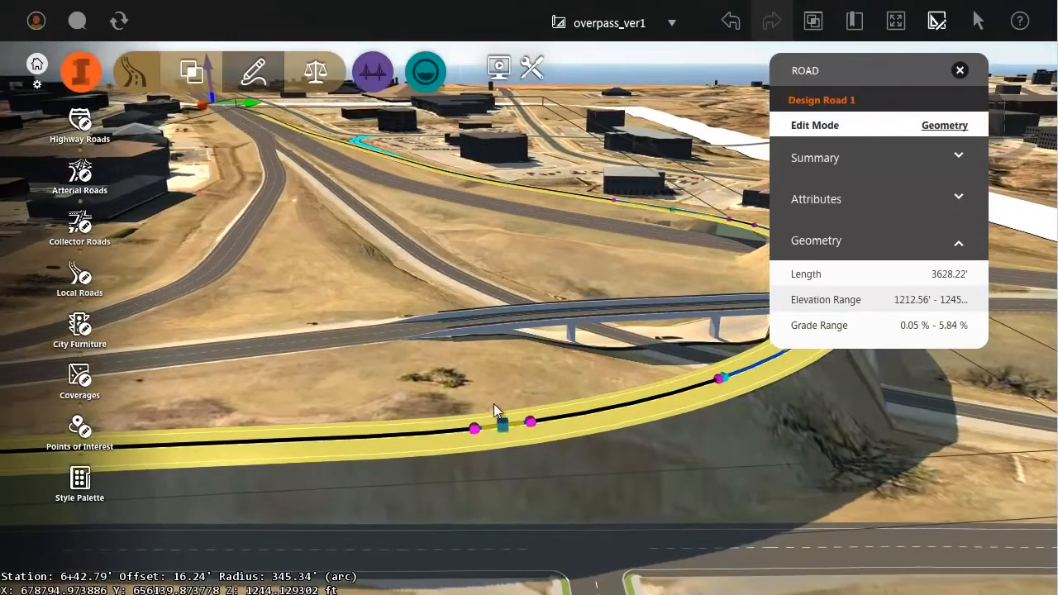
pyautogui.moveTo(502, 425); pyautogui.dragTo(502, 480)
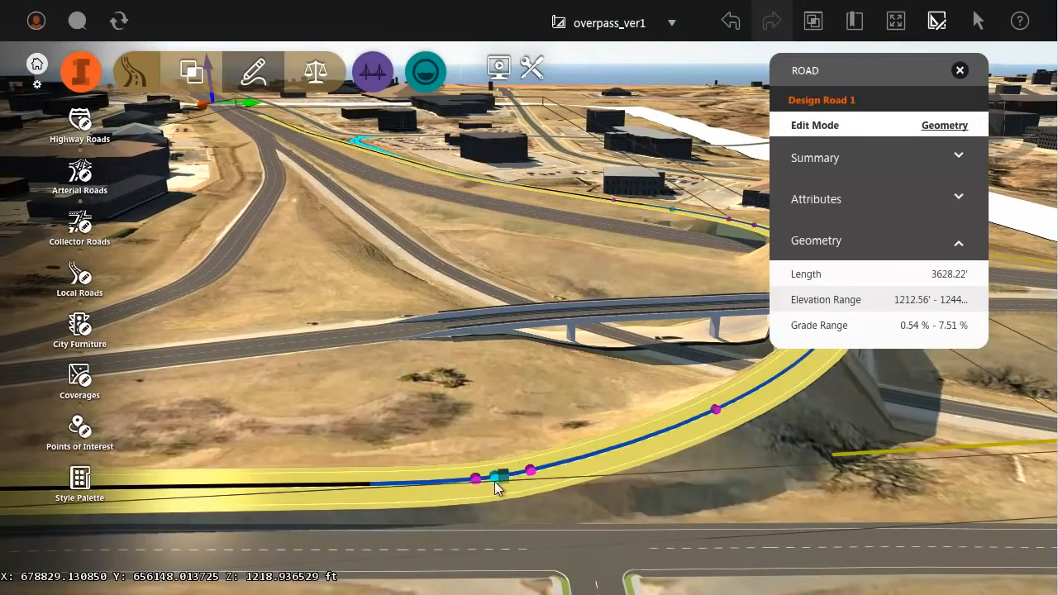
# Lengthen the vertical curve at the PVI near station 6+43 to about 76 ft, lower that PVI slightly, and deselect the road
pyautogui.moveTo(476, 480); pyautogui.dragTo(429, 491)
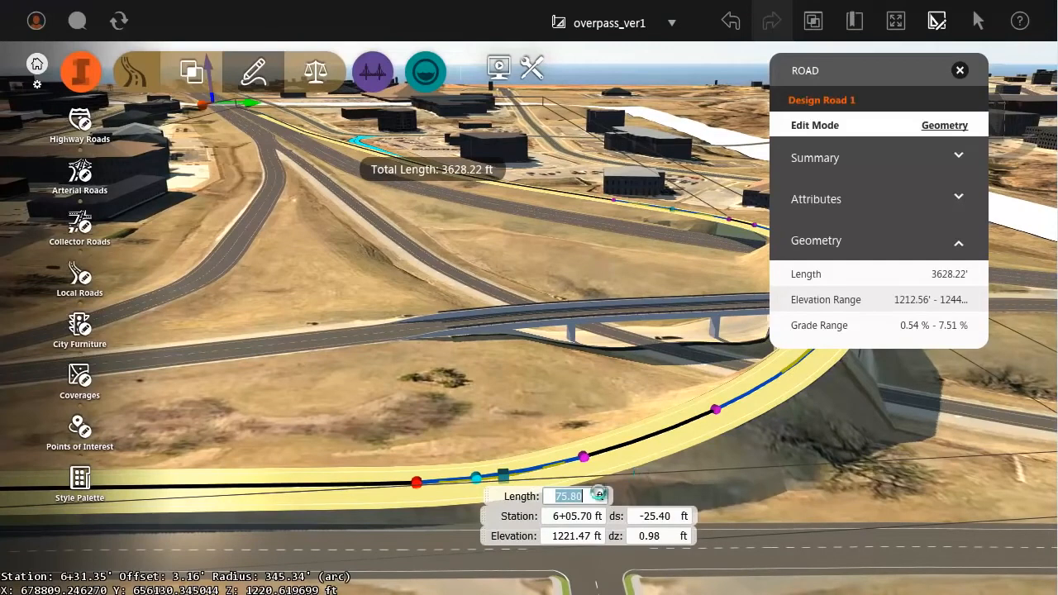
pyautogui.moveTo(504, 481)
pyautogui.moveTo(504, 481); pyautogui.dragTo(504, 488)
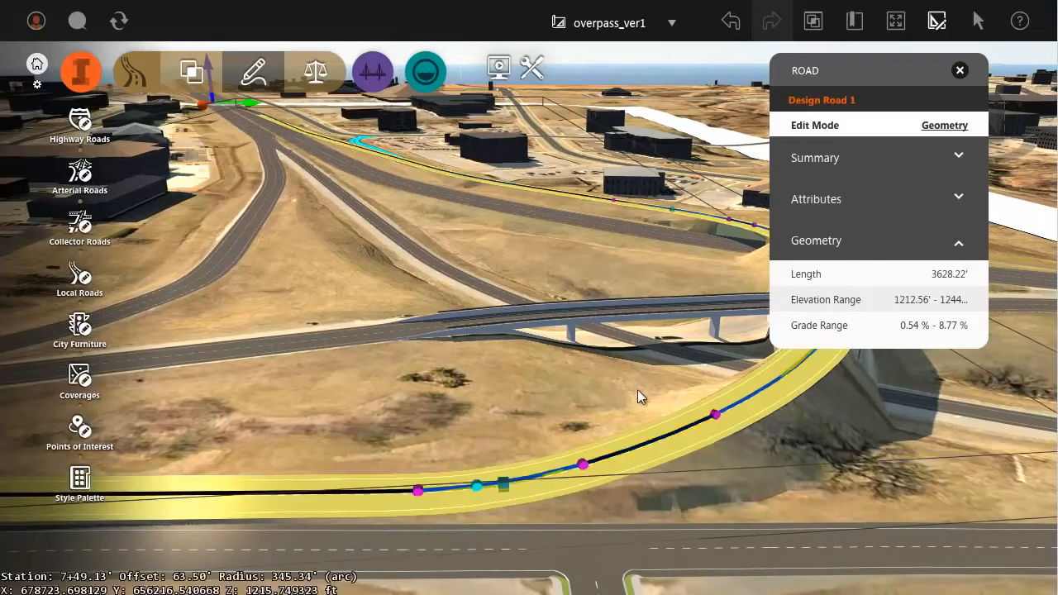
pyautogui.click(622, 400)
# Reselect the design road, shorten the vertical curve over the existing overpass, and shift its PVI back toward the road's start
pyautogui.moveTo(621, 399); pyautogui.dragTo(350, 377, button='middle')
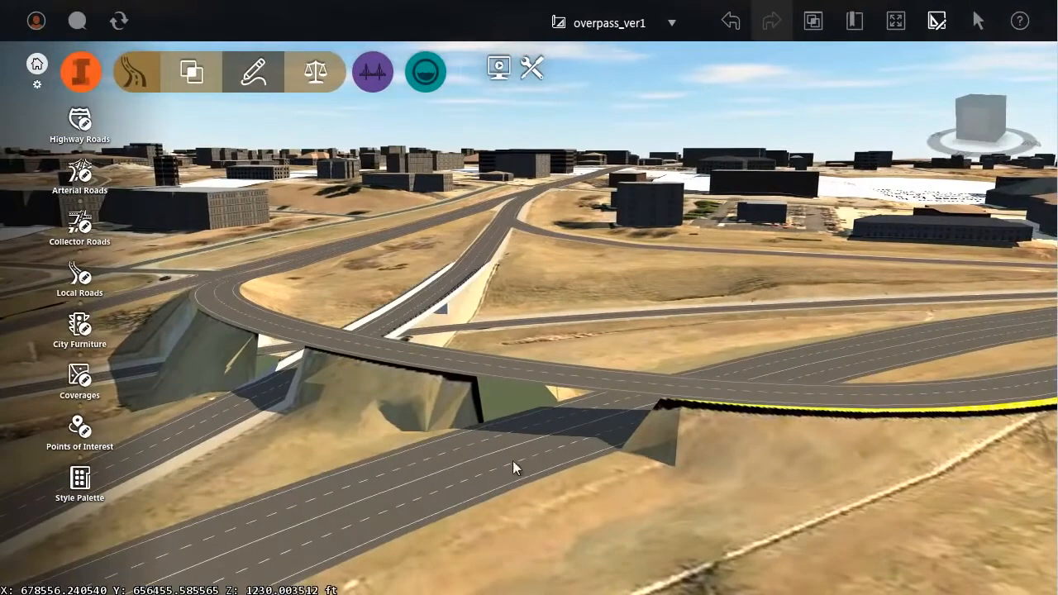
pyautogui.click(499, 375)
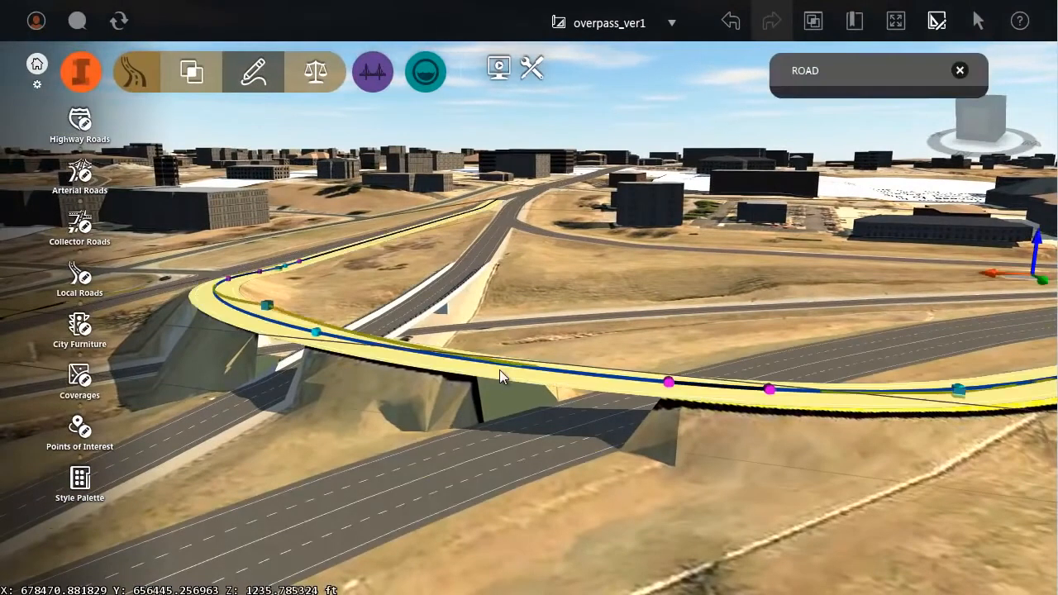
pyautogui.click(669, 382)
pyautogui.moveTo(635, 382); pyautogui.dragTo(392, 367)
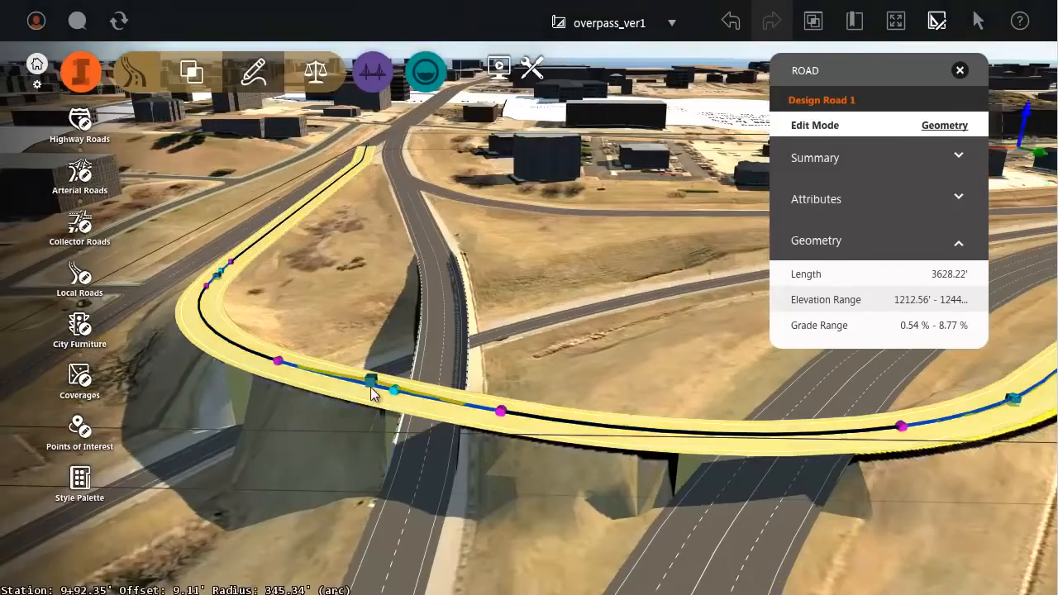
pyautogui.click(371, 384)
pyautogui.moveTo(371, 384); pyautogui.dragTo(341, 383)
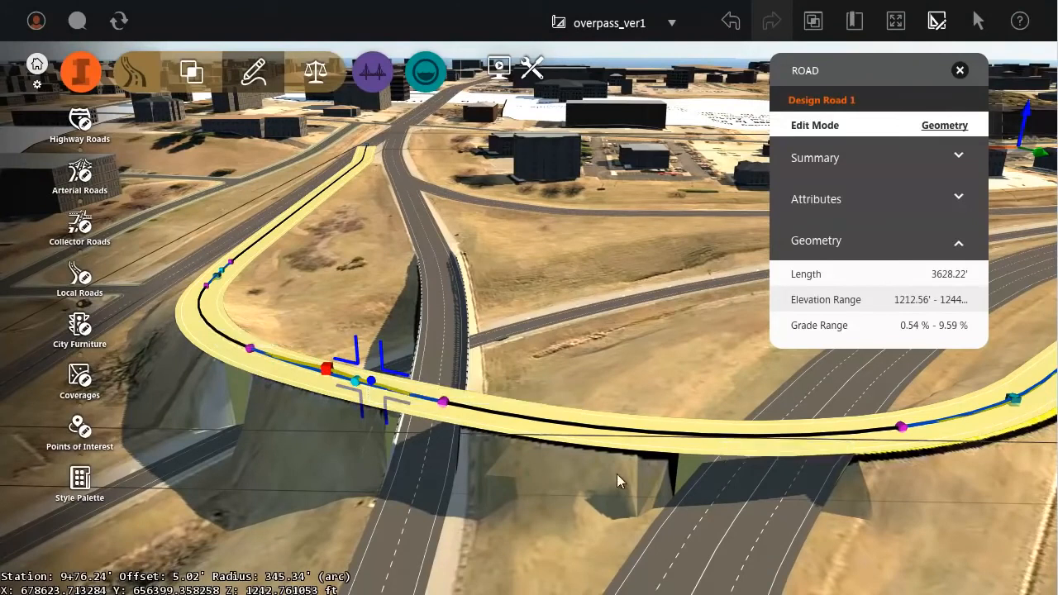
# Add a PVI at about station 11+69 over the western highway, raise it, and give it a vertical curve about 89 ft long
pyautogui.rightClick(744, 438)
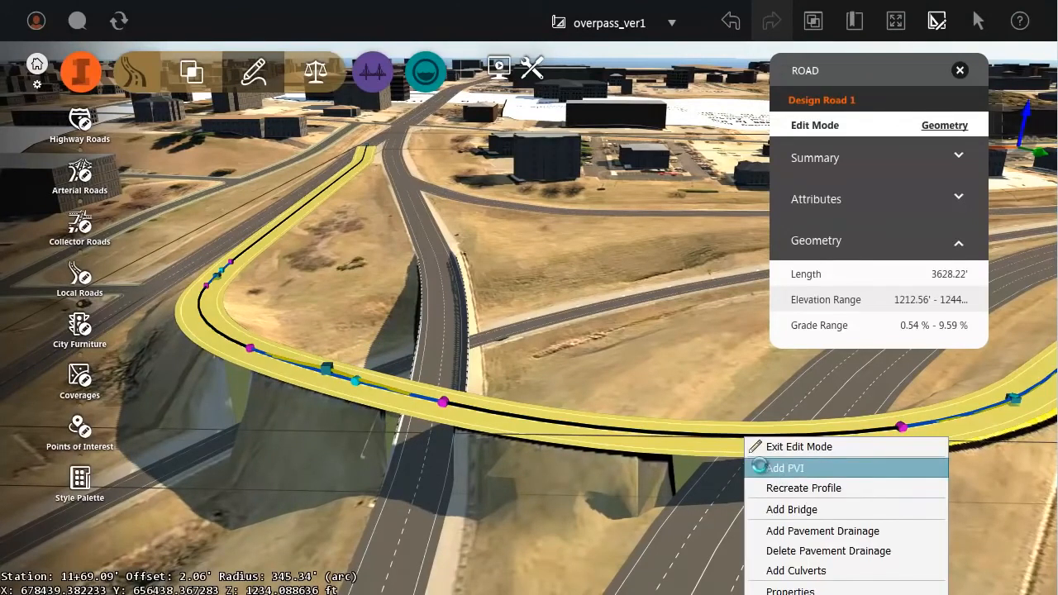
pyautogui.click(758, 468)
pyautogui.click(746, 436)
pyautogui.moveTo(747, 436); pyautogui.dragTo(658, 421)
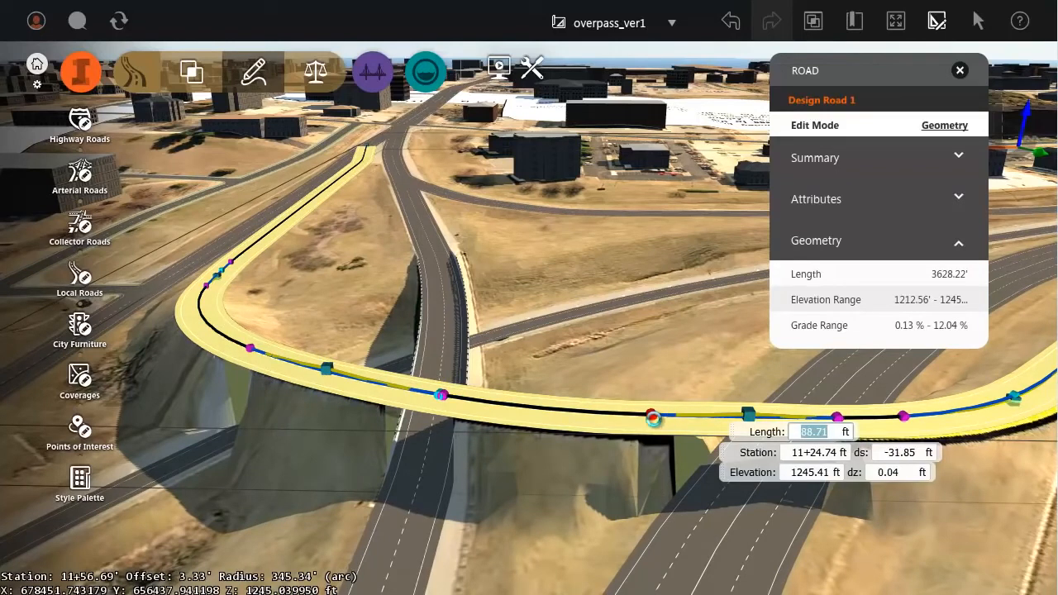
pyautogui.moveTo(654, 418); pyautogui.dragTo(652, 417)
pyautogui.click(747, 415)
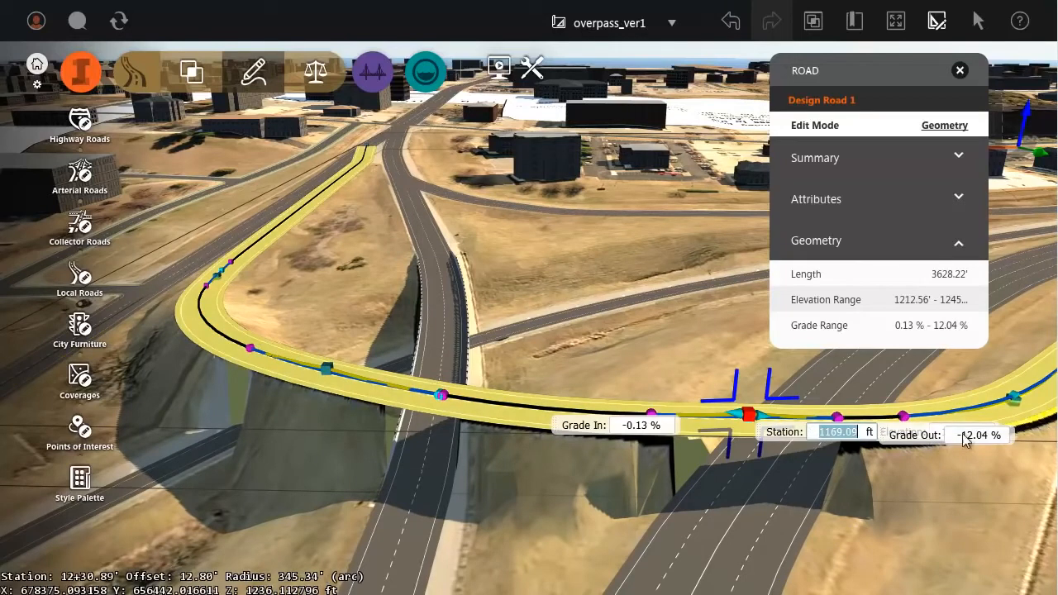
pyautogui.click(652, 415)
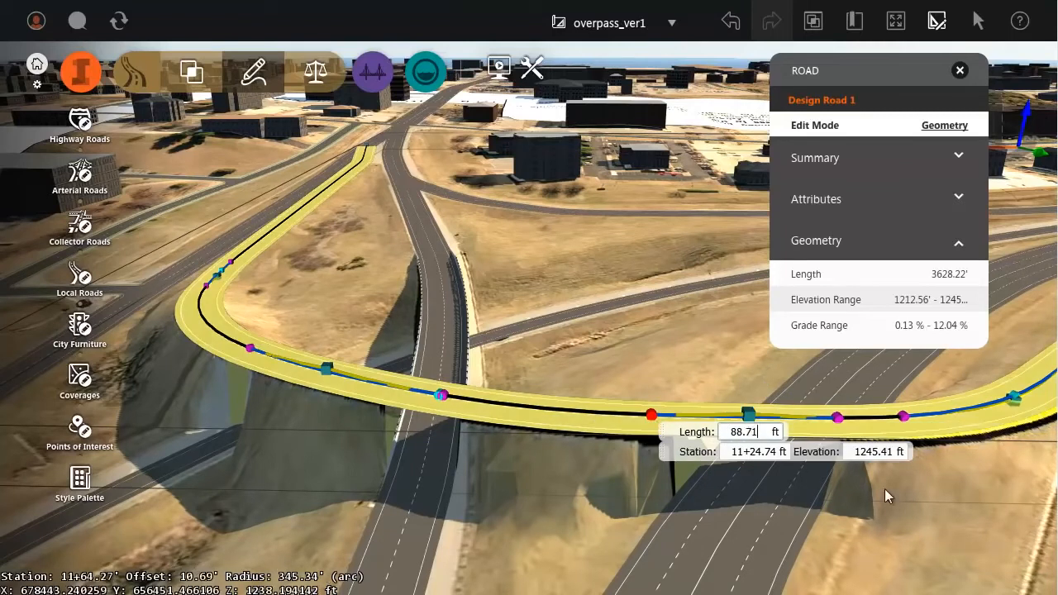
# Reposition the PVI past the western highway crossing to about station 13+72 and raise it slightly to ease the descent
pyautogui.keyDown('shift'); pyautogui.moveTo(870, 496); pyautogui.dragTo(392, 441, button='middle'); pyautogui.keyUp('shift')
pyautogui.moveTo(344, 426); pyautogui.dragTo(415, 442)
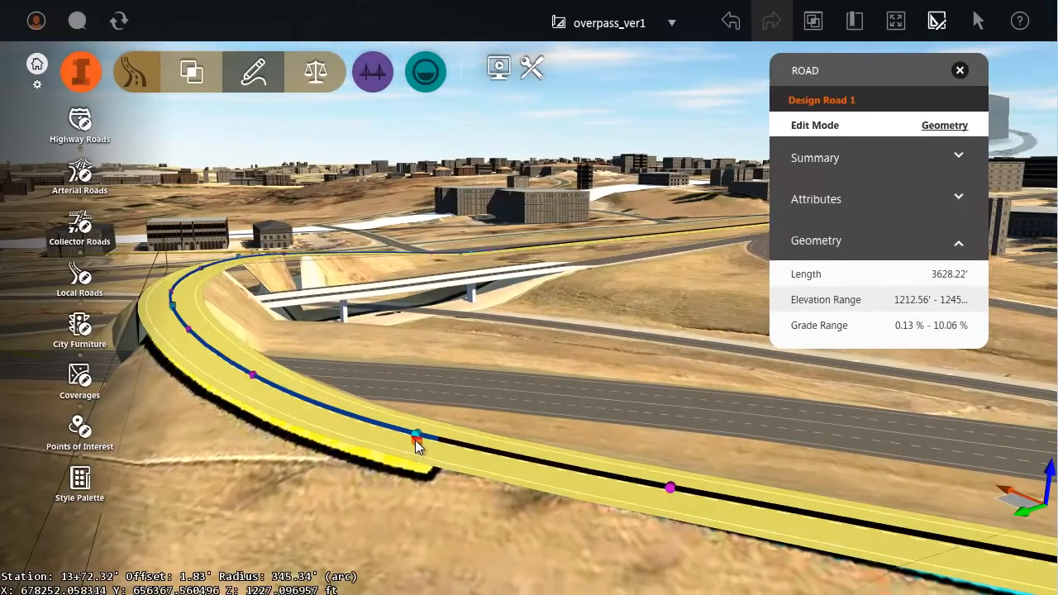
pyautogui.click(415, 437)
pyautogui.moveTo(416, 437); pyautogui.dragTo(416, 430)
pyautogui.moveTo(373, 503); pyautogui.dragTo(387, 479)
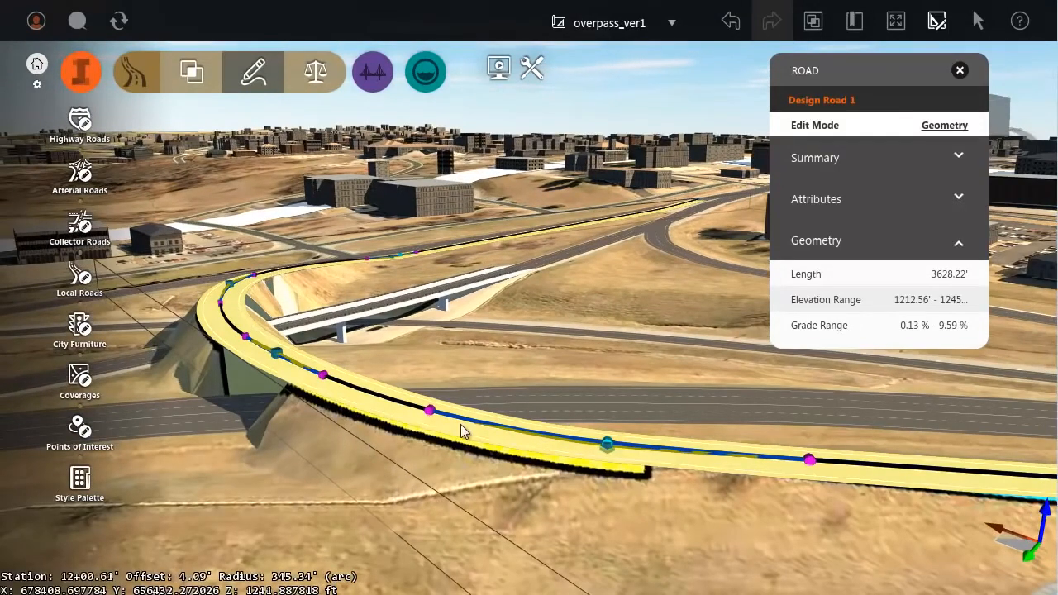
# In the road's Profile View, move the western highway crossing's PVI to station 11+50.84 at elevation 1247.55, and close the view
pyautogui.click(317, 76)
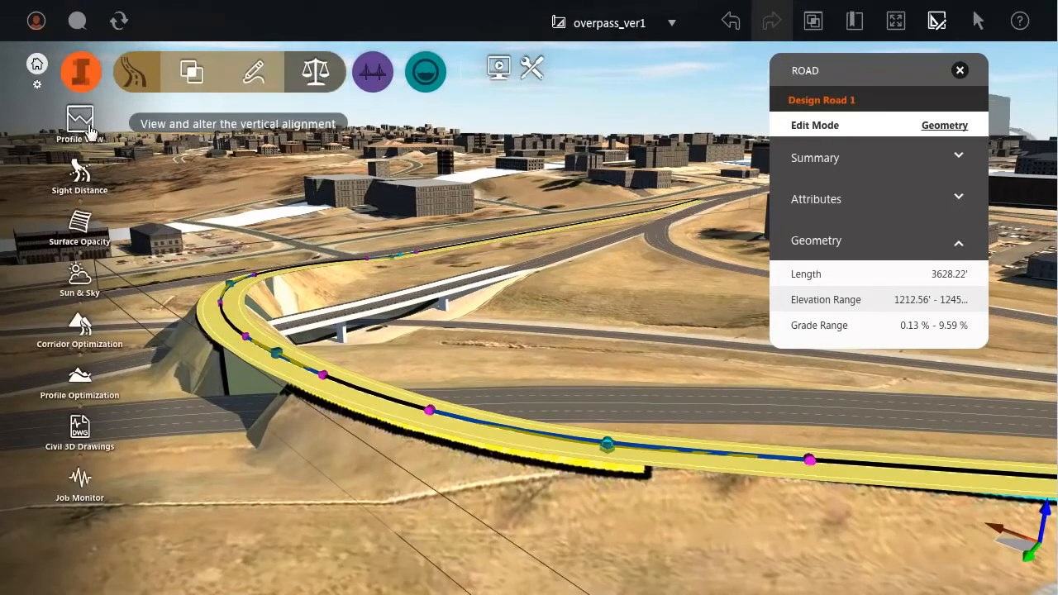
pyautogui.click(86, 123)
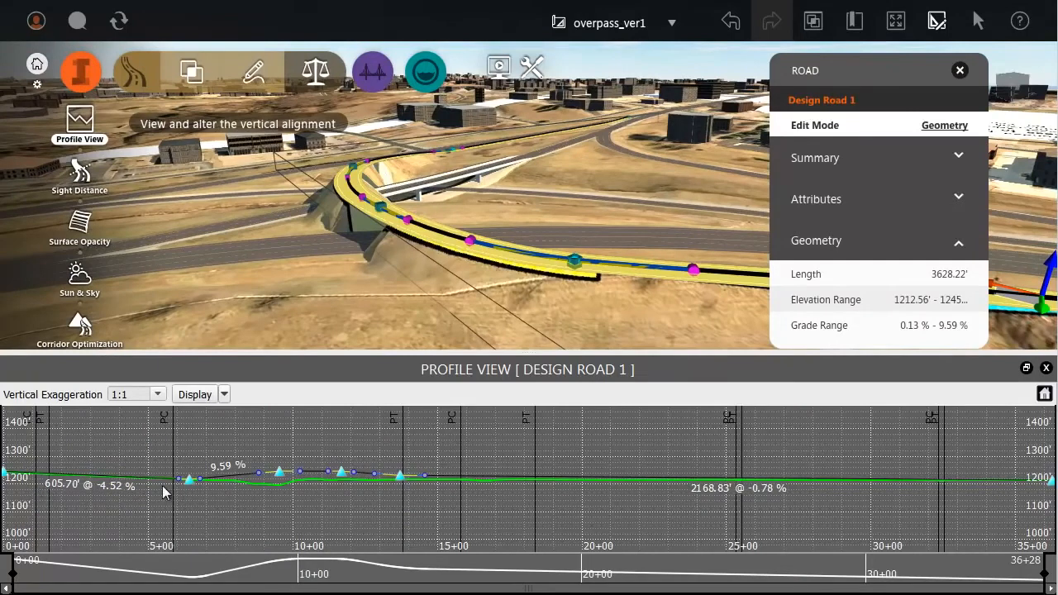
pyautogui.scroll(5, 194, 489)
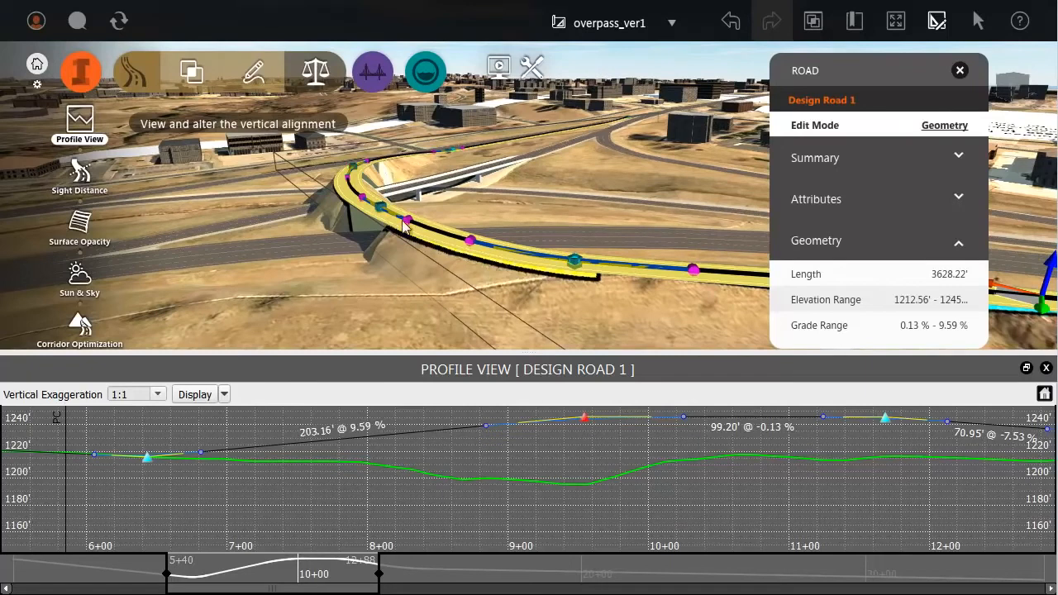
pyautogui.rightClick(588, 438)
pyautogui.click(560, 445)
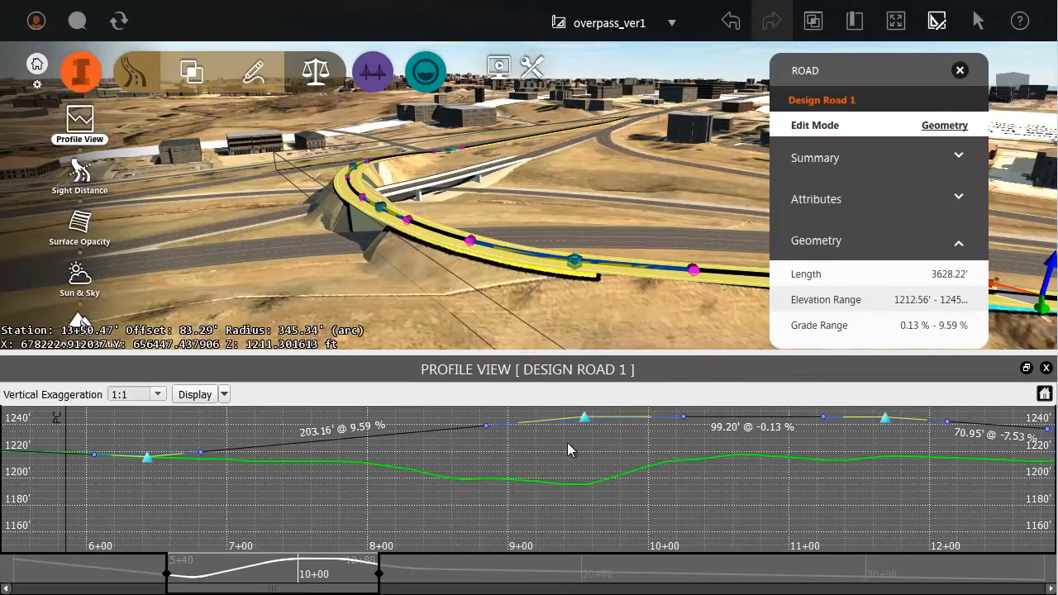
pyautogui.moveTo(692, 472); pyautogui.dragTo(445, 491, button='middle')
pyautogui.moveTo(633, 459); pyautogui.dragTo(606, 453)
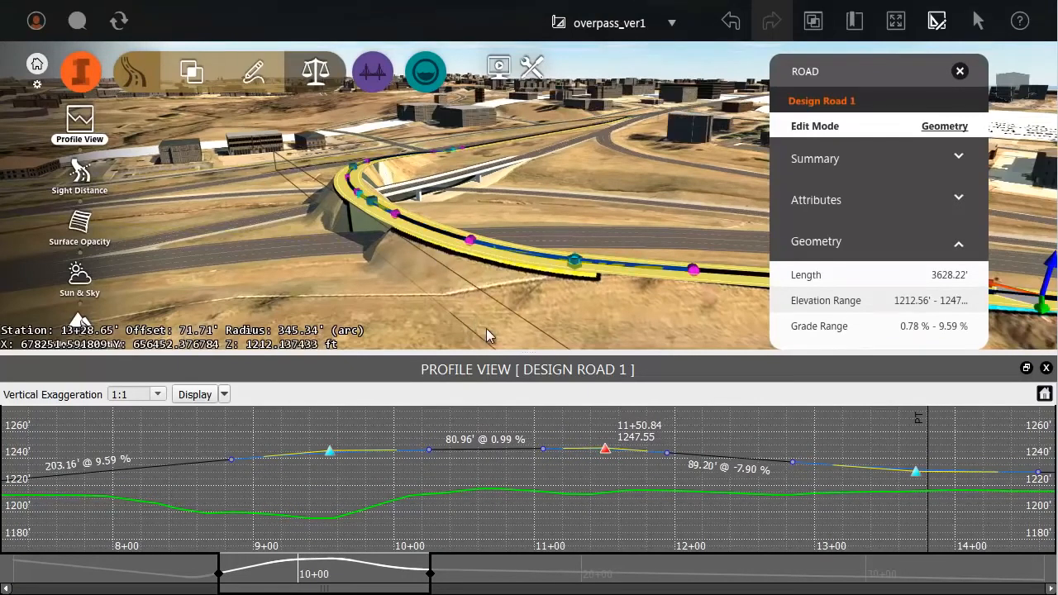
pyautogui.click(1046, 368)
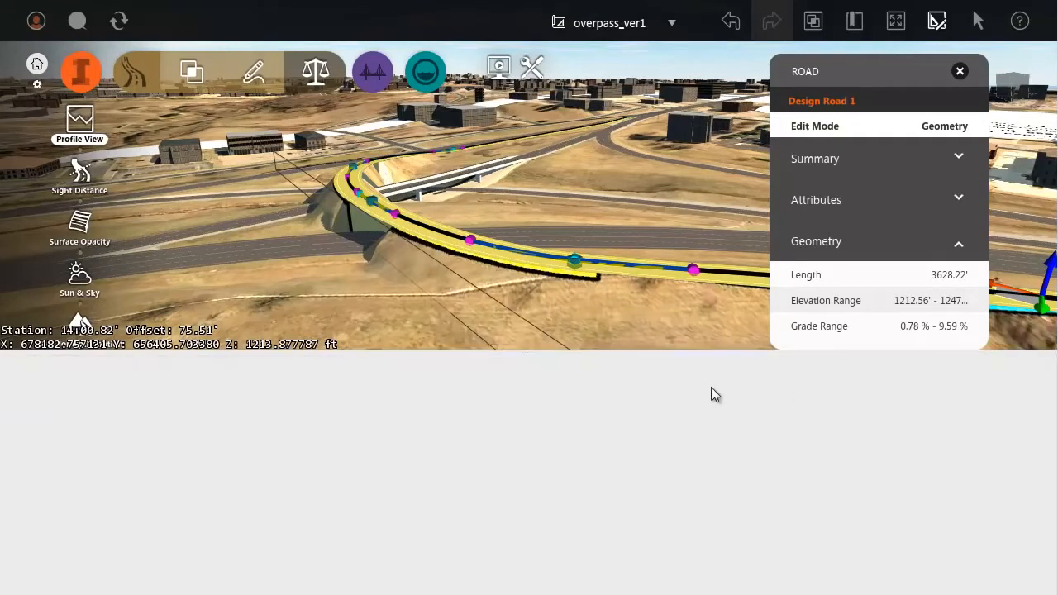
# Add a bridge about 697 ft long along the design road, starting at station 6+99.55 and ending past the western highway
pyautogui.scroll(2, 478, 502)
pyautogui.moveTo(419, 510); pyautogui.dragTo(304, 520)
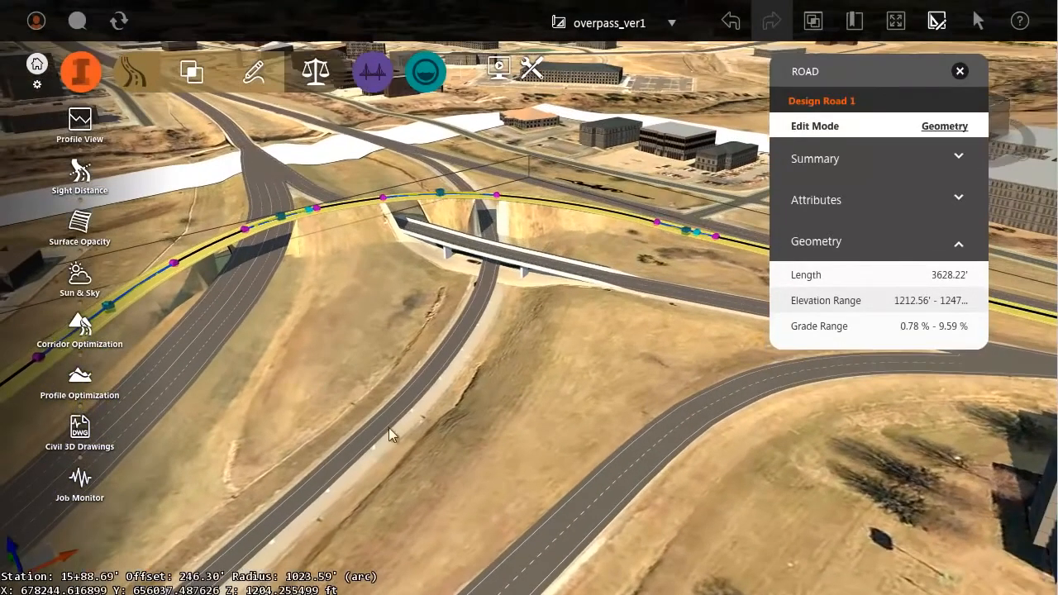
pyautogui.moveTo(395, 300); pyautogui.dragTo(408, 469, button='right')
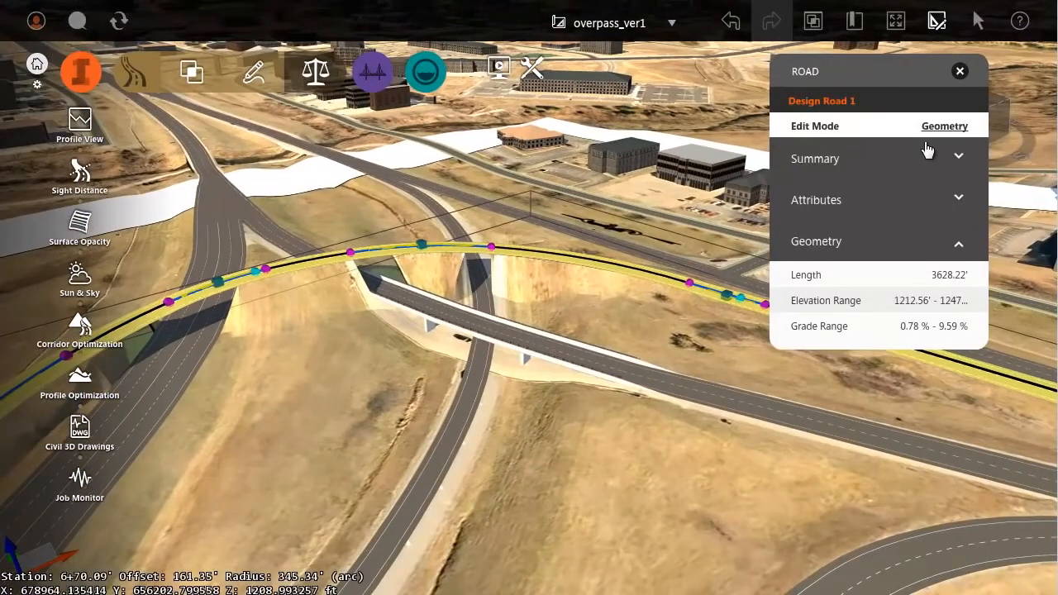
pyautogui.rightClick(647, 279)
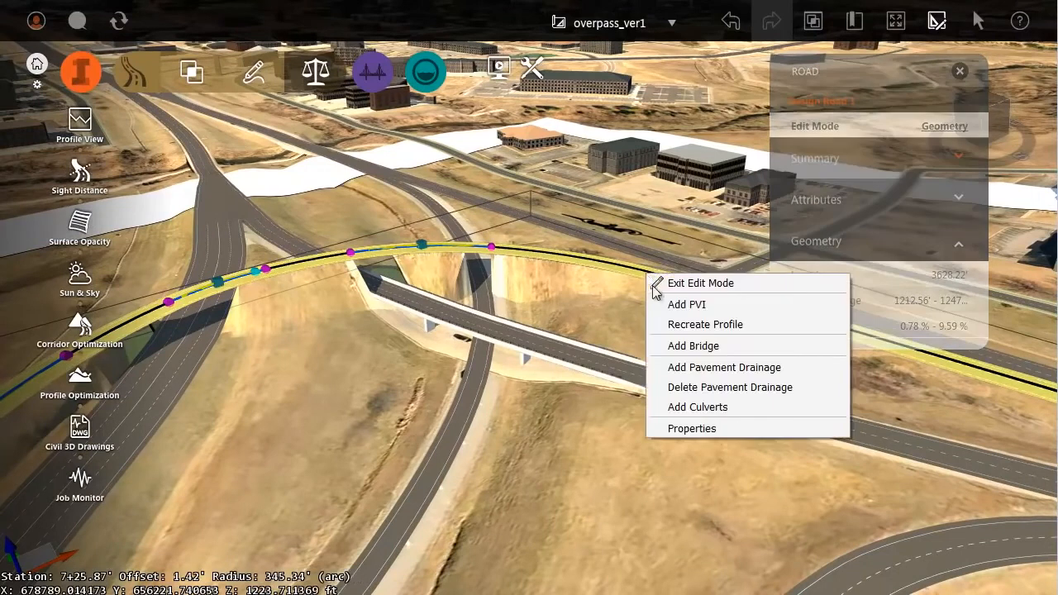
pyautogui.click(682, 357)
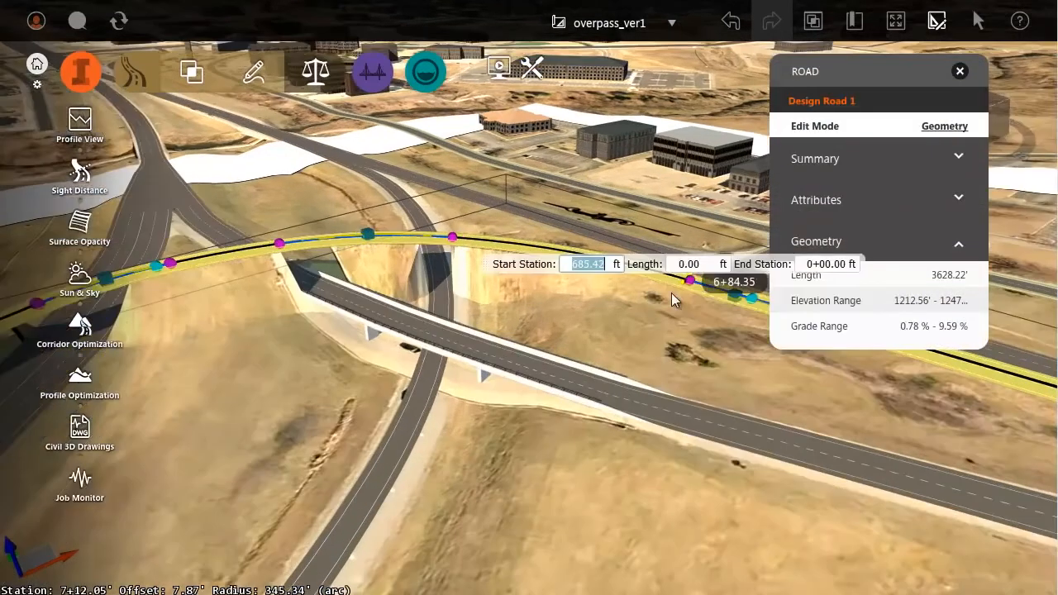
pyautogui.click(664, 274)
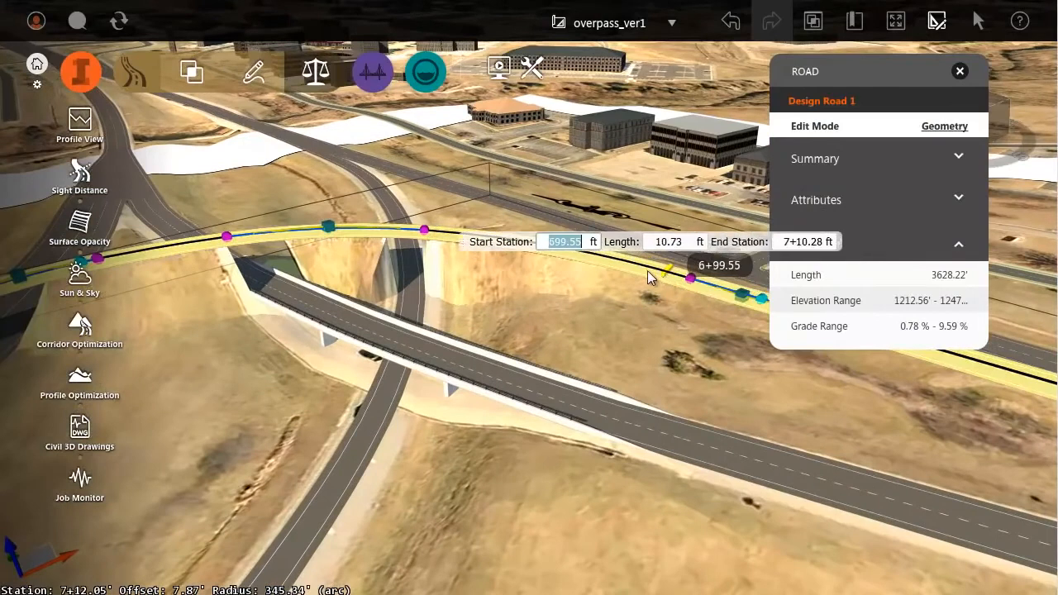
pyautogui.scroll(-5, 596, 263)
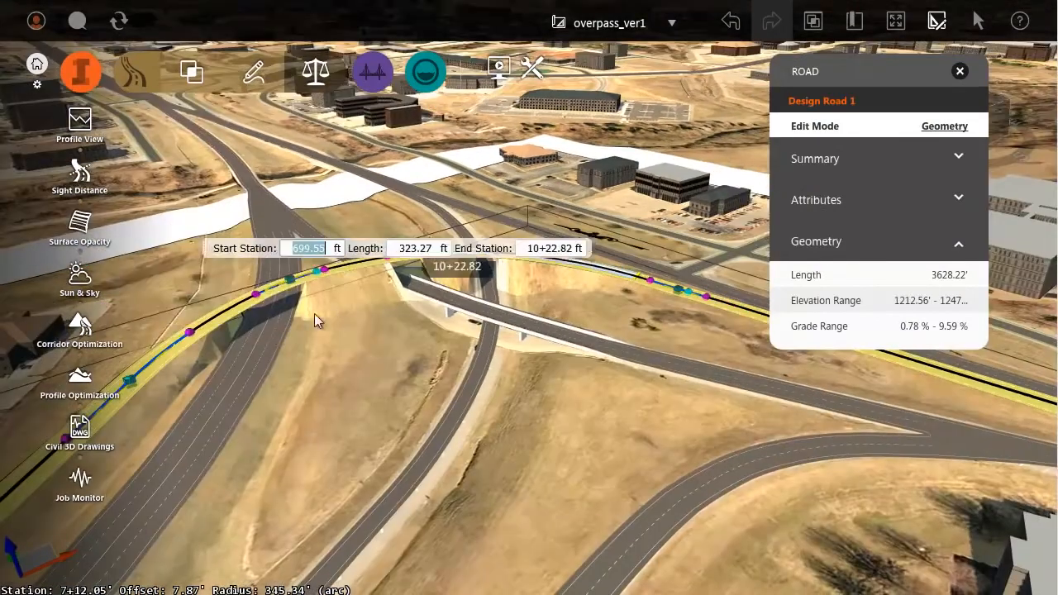
pyautogui.click(180, 397)
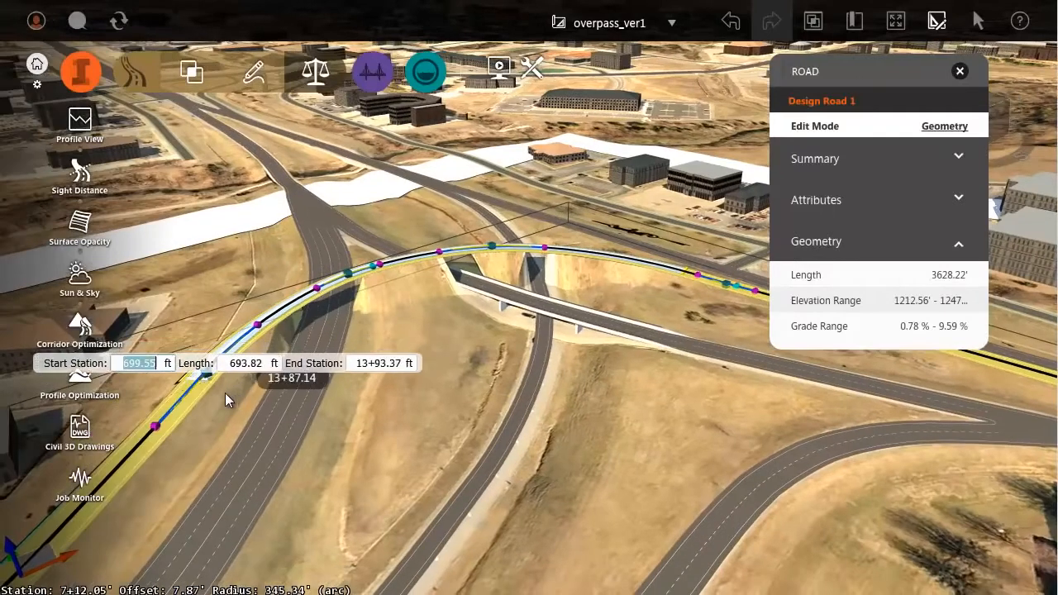
pyautogui.click(223, 394)
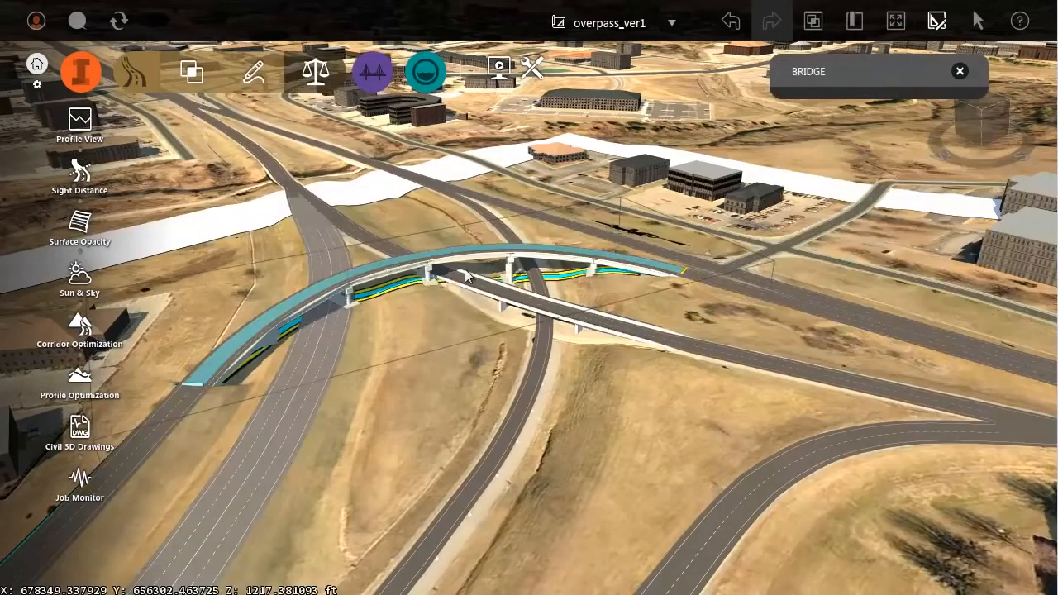
# Select the whole new bridge, change its type to Steel Plate, and clear the selection
pyautogui.scroll(3, 498, 251)
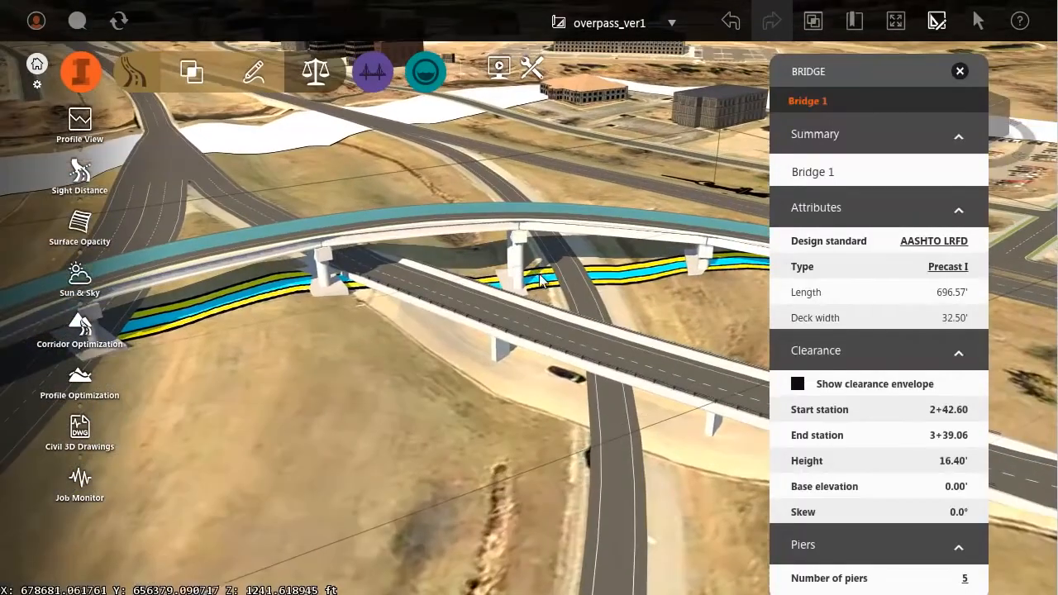
pyautogui.click(960, 72)
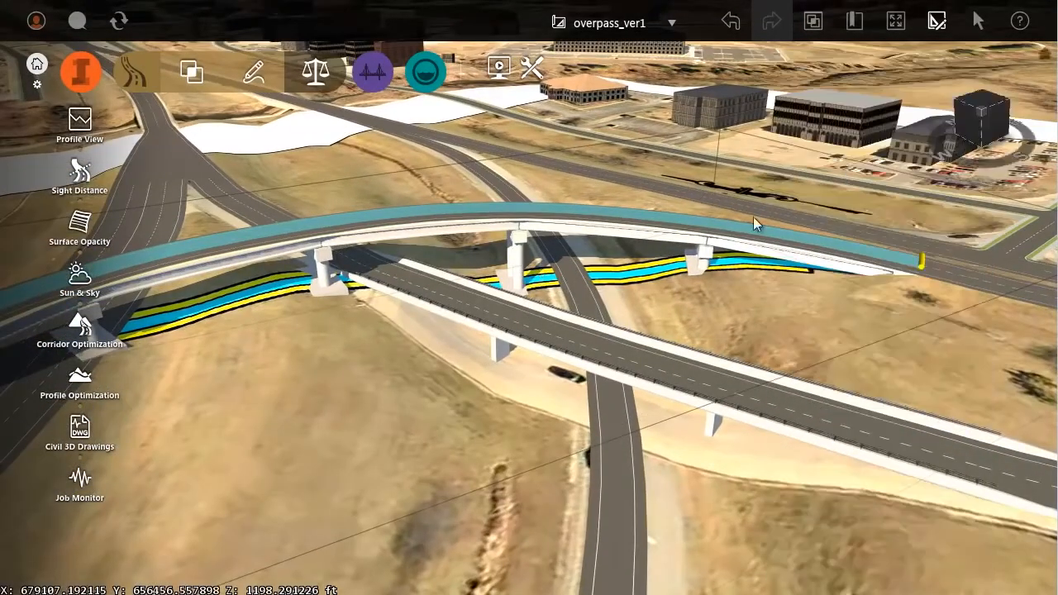
pyautogui.moveTo(686, 292); pyautogui.dragTo(618, 266, button='middle')
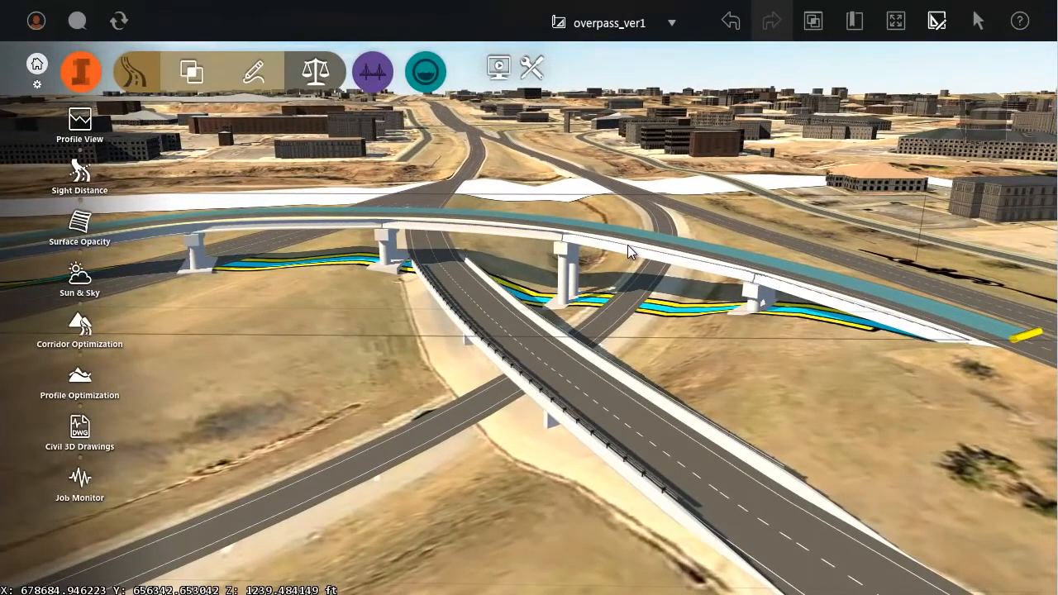
pyautogui.click(627, 245)
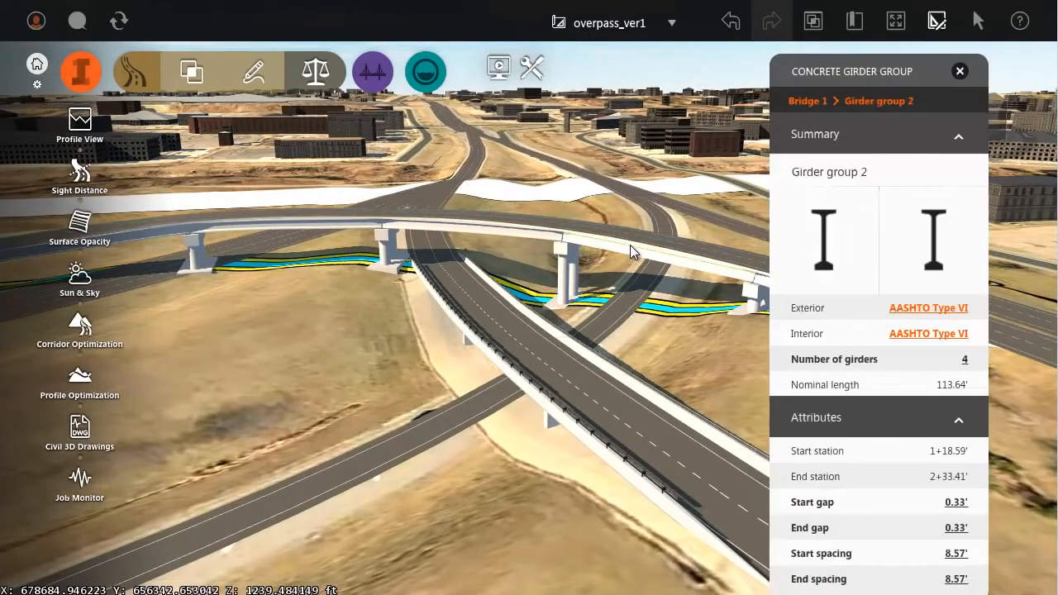
pyautogui.click(630, 248)
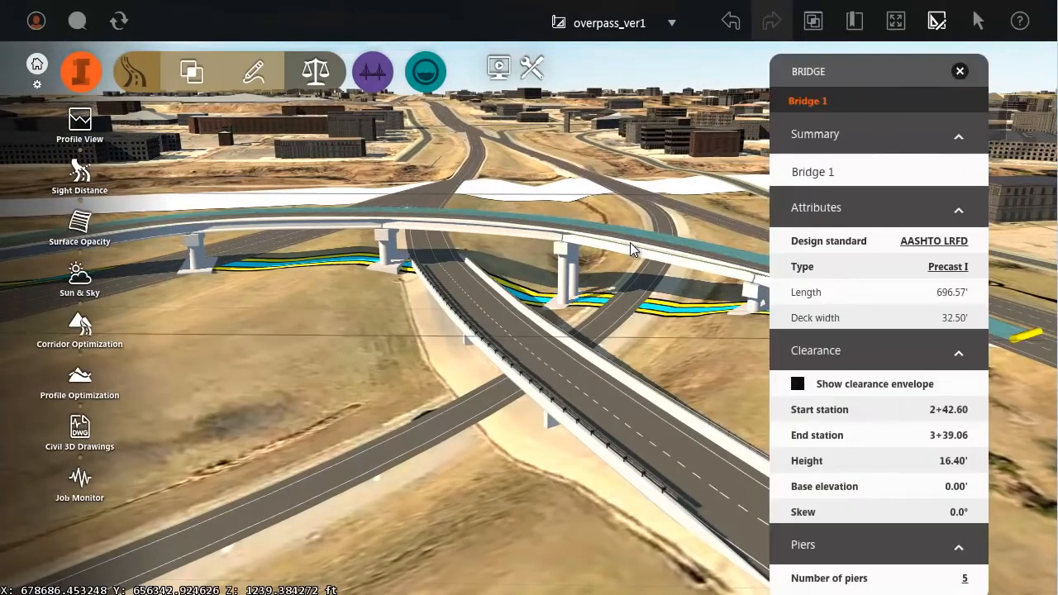
pyautogui.click(945, 265)
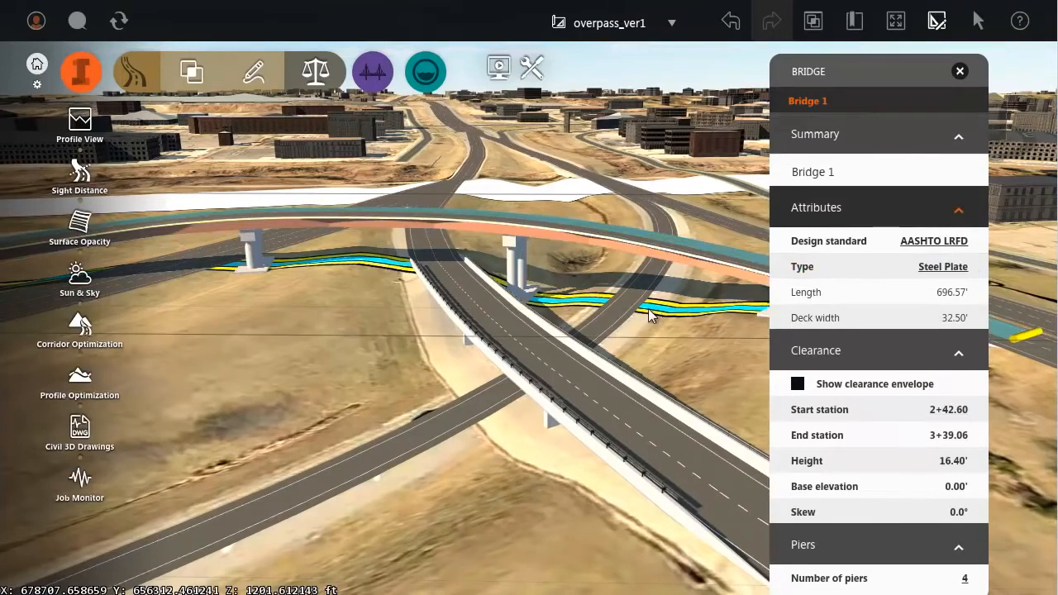
pyautogui.press('Escape')
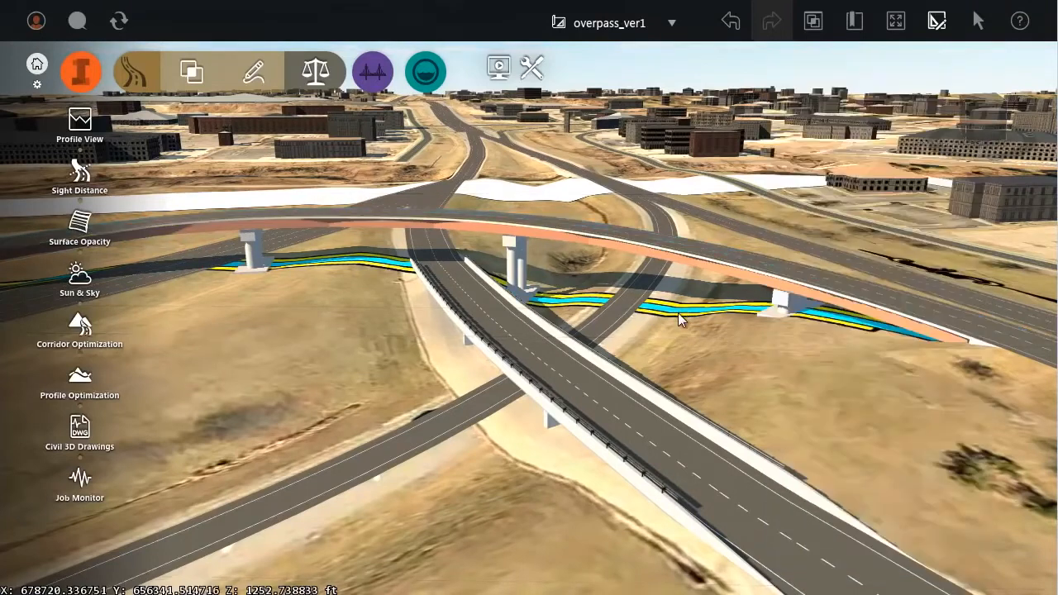
# Rotate the two bridge piers on either side of the western highway so they line up with the highway
pyautogui.moveTo(665, 329); pyautogui.dragTo(356, 267)
pyautogui.click(356, 267)
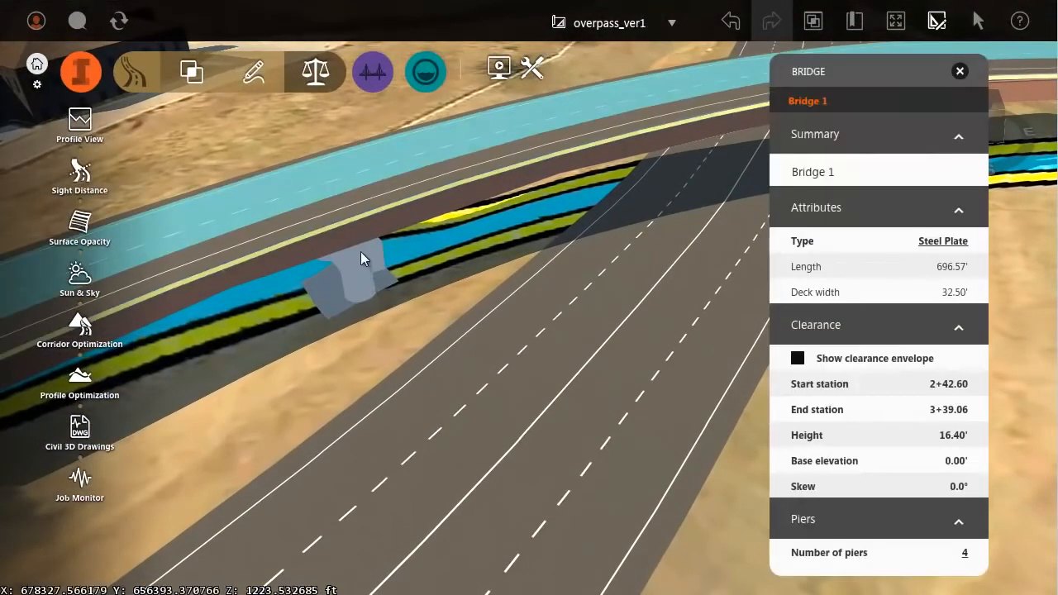
pyautogui.click(360, 252)
pyautogui.moveTo(427, 366); pyautogui.dragTo(362, 400)
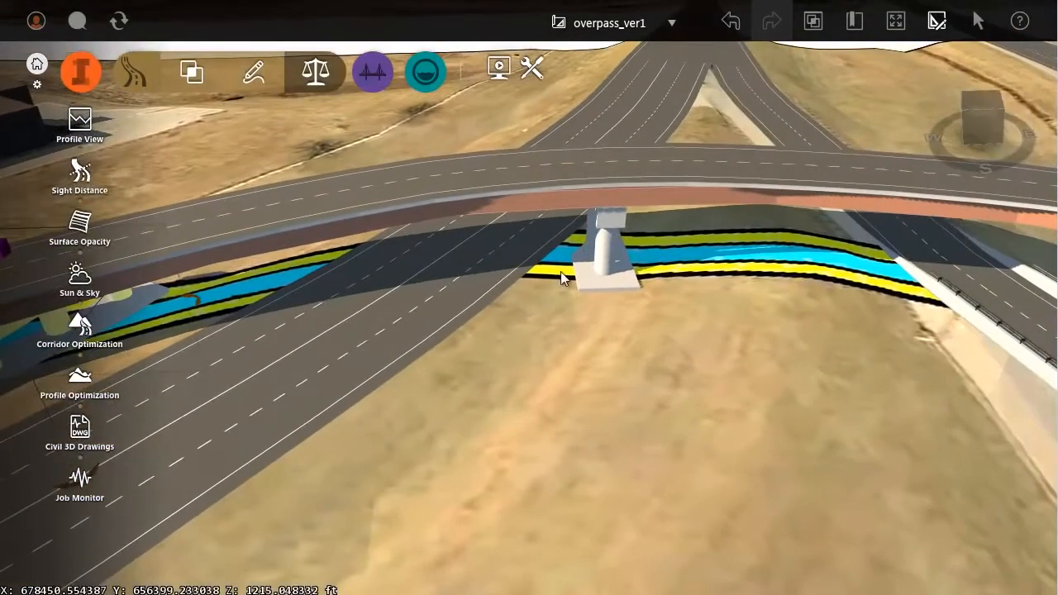
pyautogui.click(603, 251)
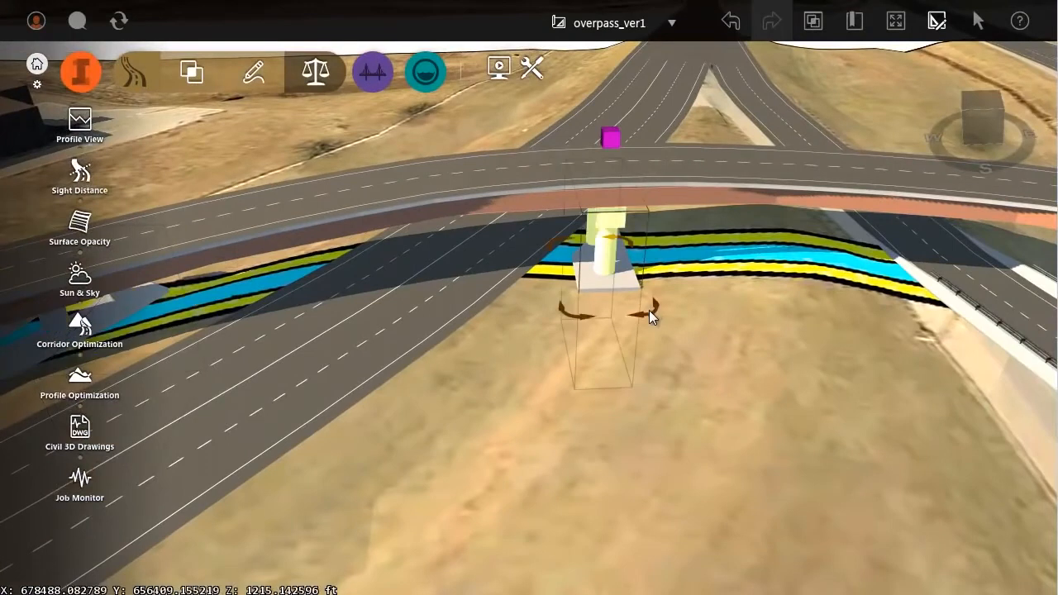
pyautogui.moveTo(651, 312); pyautogui.dragTo(235, 337)
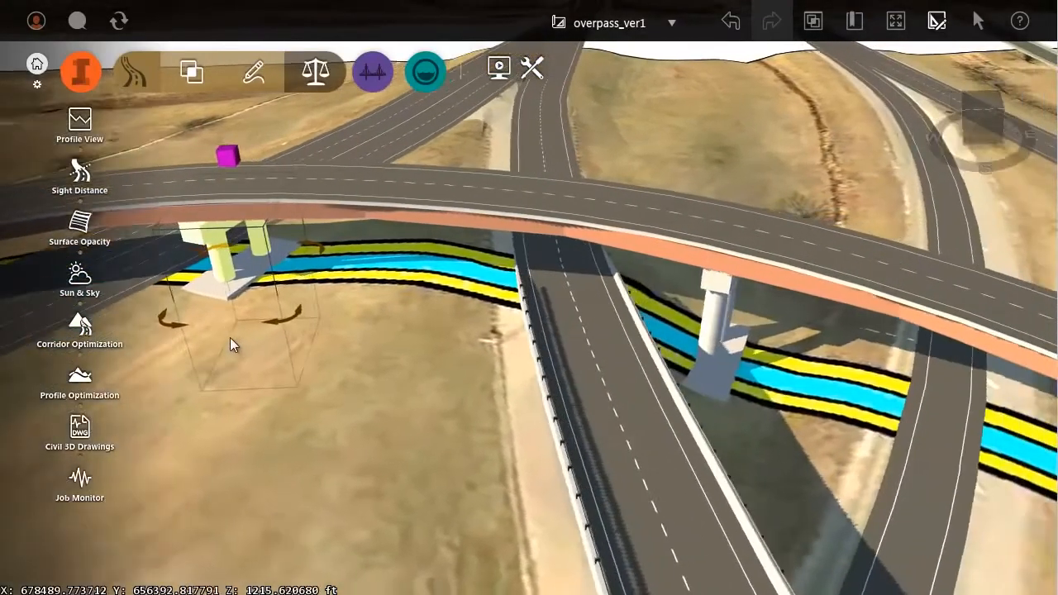
# Select the design road carried by the bridge and switch its edit mode to Style
pyautogui.moveTo(720, 403)
pyautogui.mouseDown()
pyautogui.moveTo(592, 358)
pyautogui.moveTo(440, 271)
pyautogui.moveTo(517, 285)
pyautogui.moveTo(534, 363)
pyautogui.mouseUp()
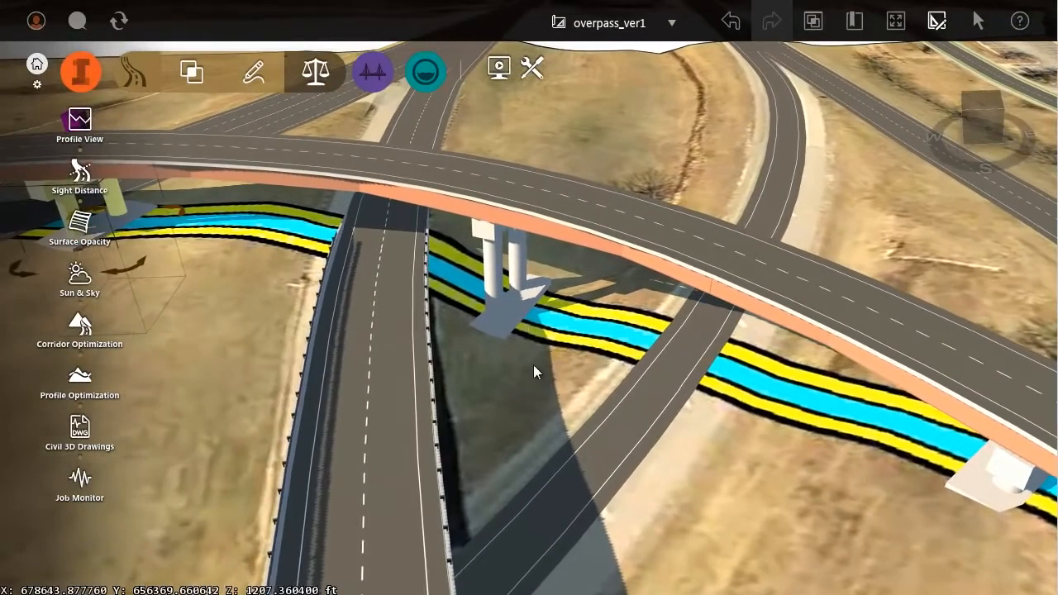
pyautogui.scroll(-5, 534, 357)
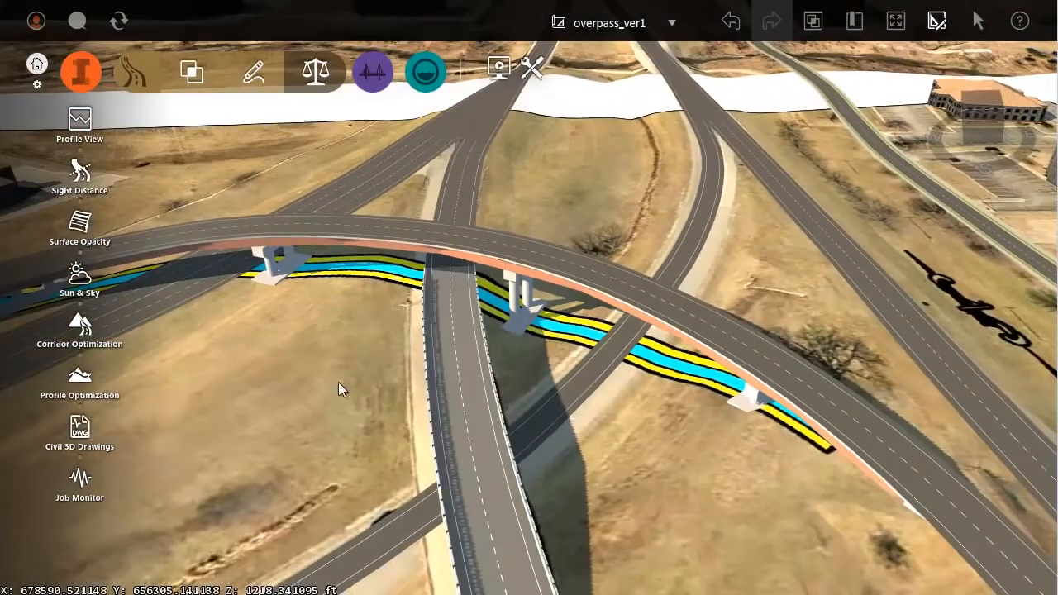
pyautogui.moveTo(289, 383); pyautogui.dragTo(304, 410)
pyautogui.moveTo(342, 388); pyautogui.dragTo(380, 320, button='middle')
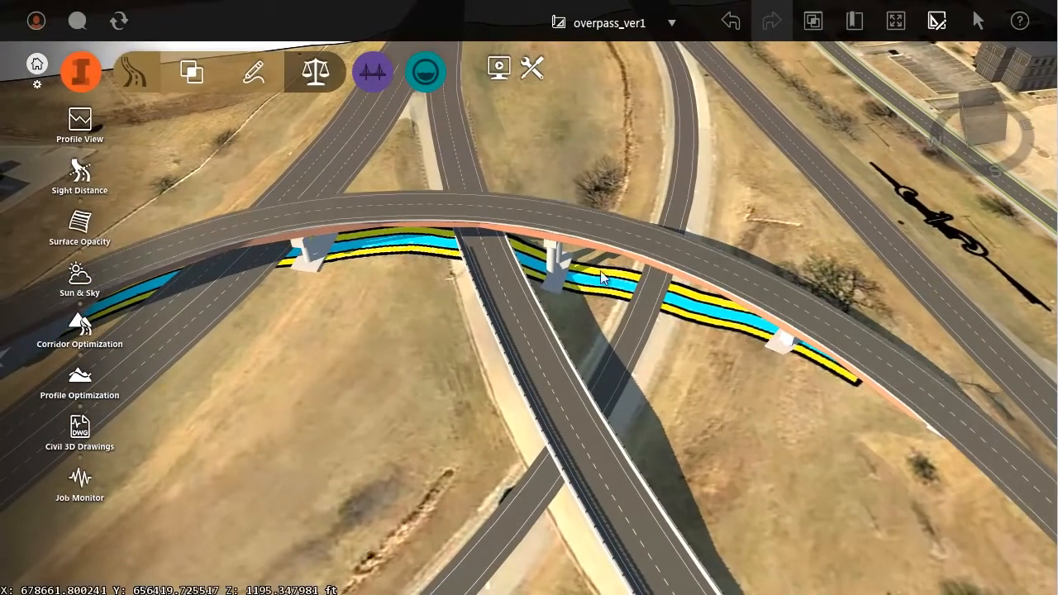
pyautogui.moveTo(583, 309); pyautogui.dragTo(667, 239, button='middle')
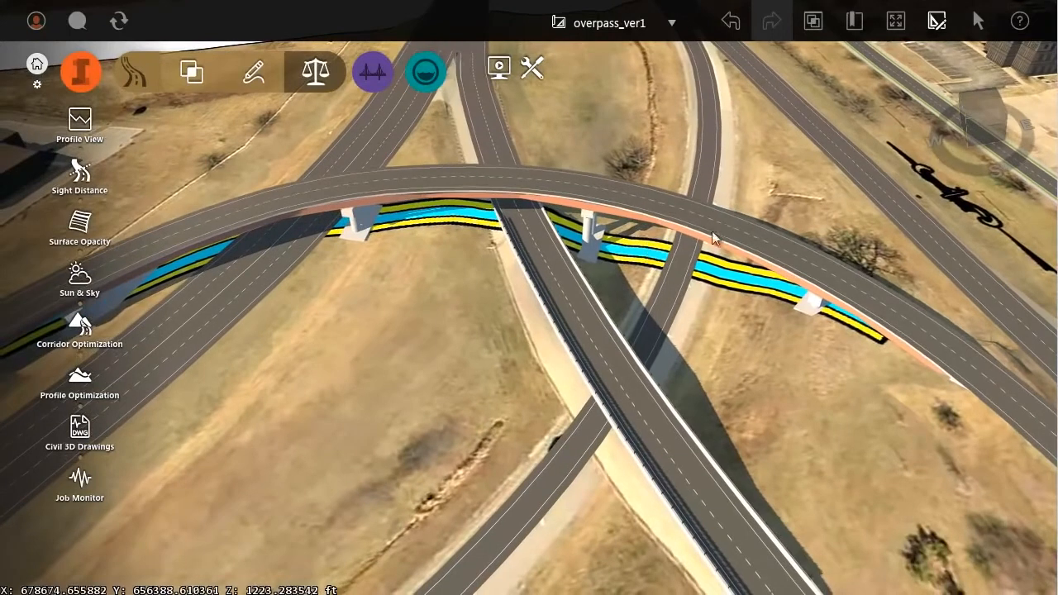
pyautogui.click(766, 241)
pyautogui.click(946, 127)
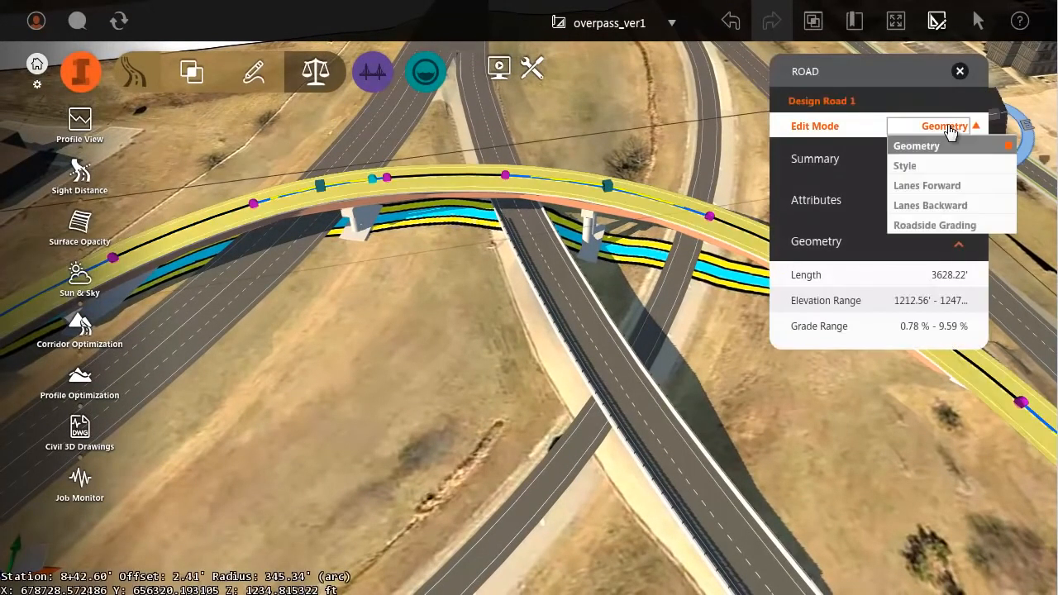
pyautogui.click(911, 166)
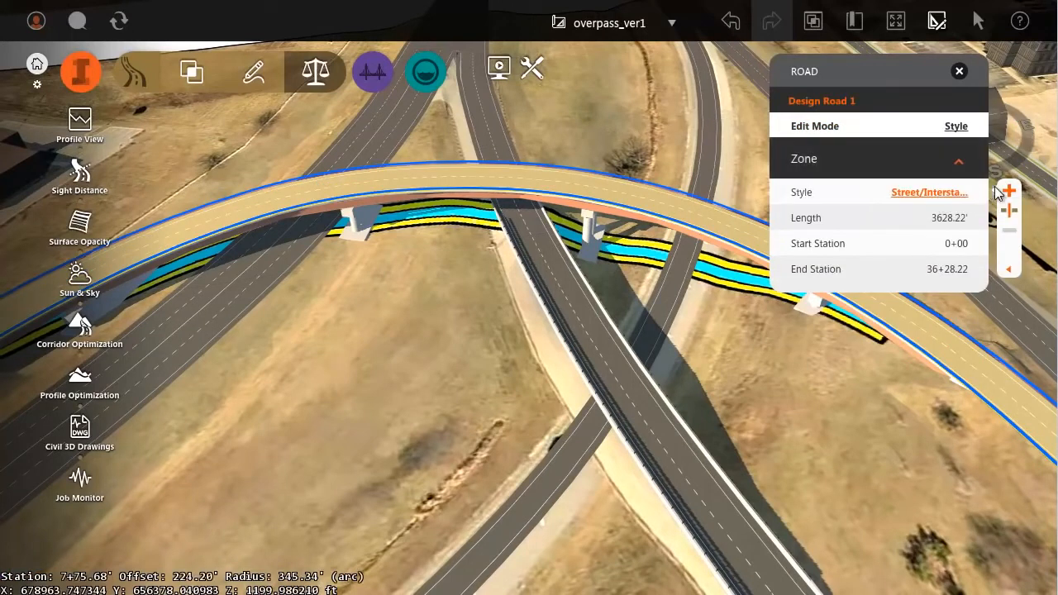
# Start a new style zone using the highlighted "Bridge Ge..." road style from the Street/Interstate catalog
pyautogui.click(1009, 190)
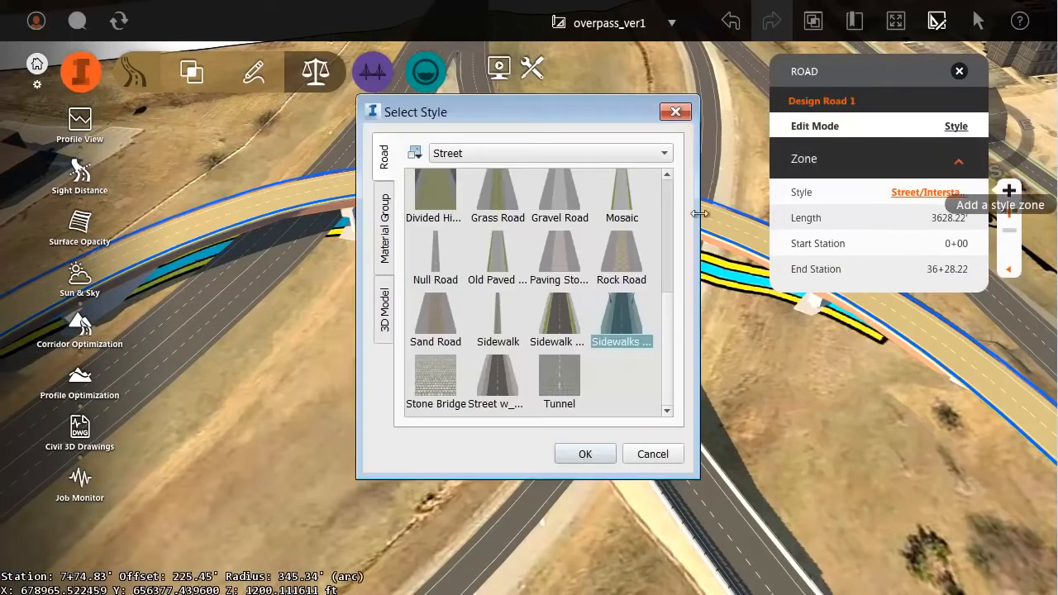
pyautogui.scroll(5, 670, 304)
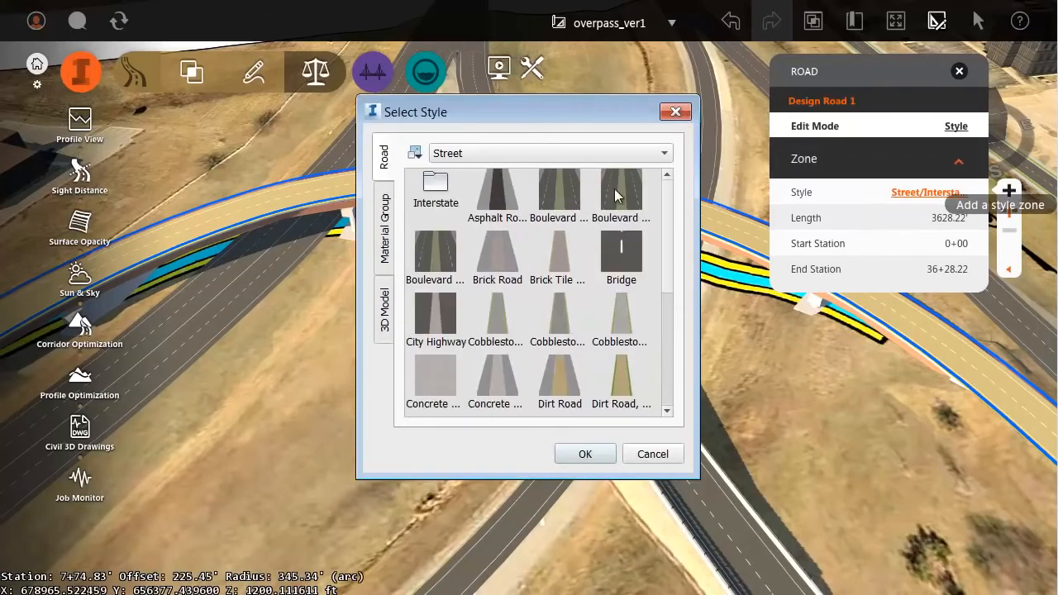
pyautogui.doubleClick(435, 189)
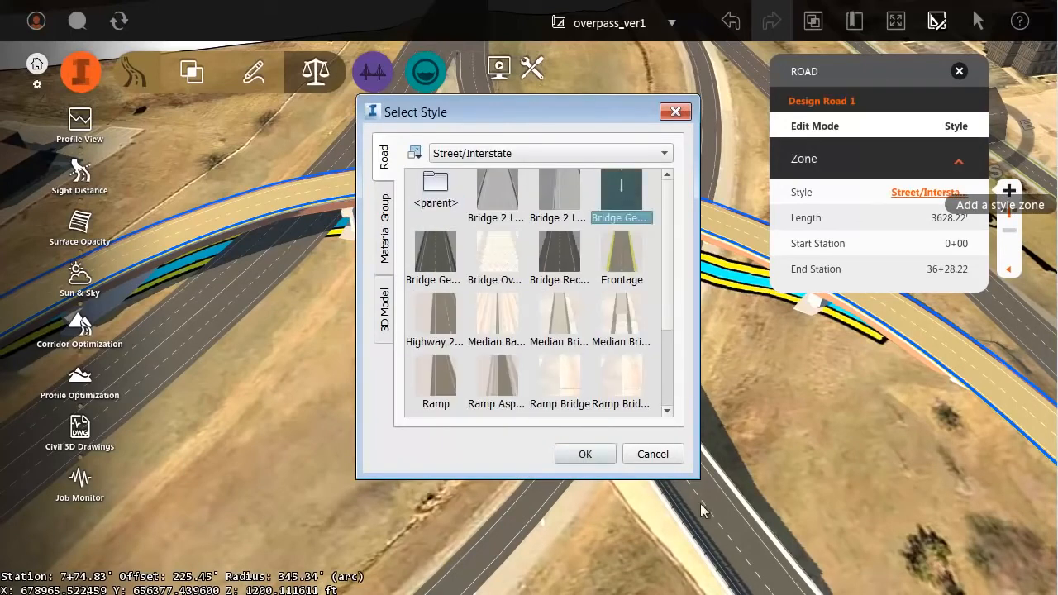
pyautogui.click(581, 456)
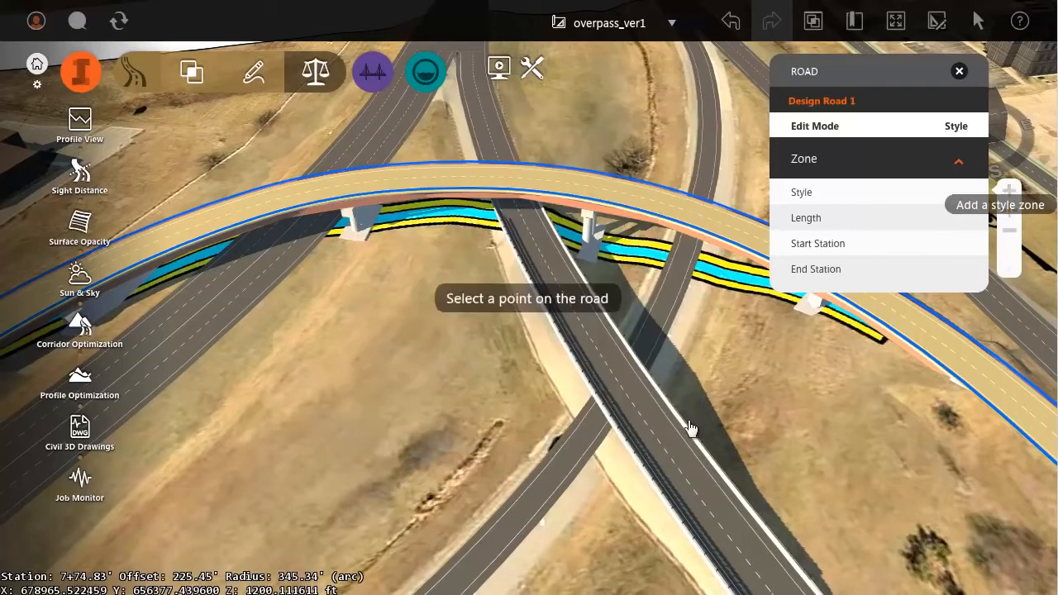
# Place the style zone on the design road from just past the western highway to the bridge's eastern end
pyautogui.click(892, 347)
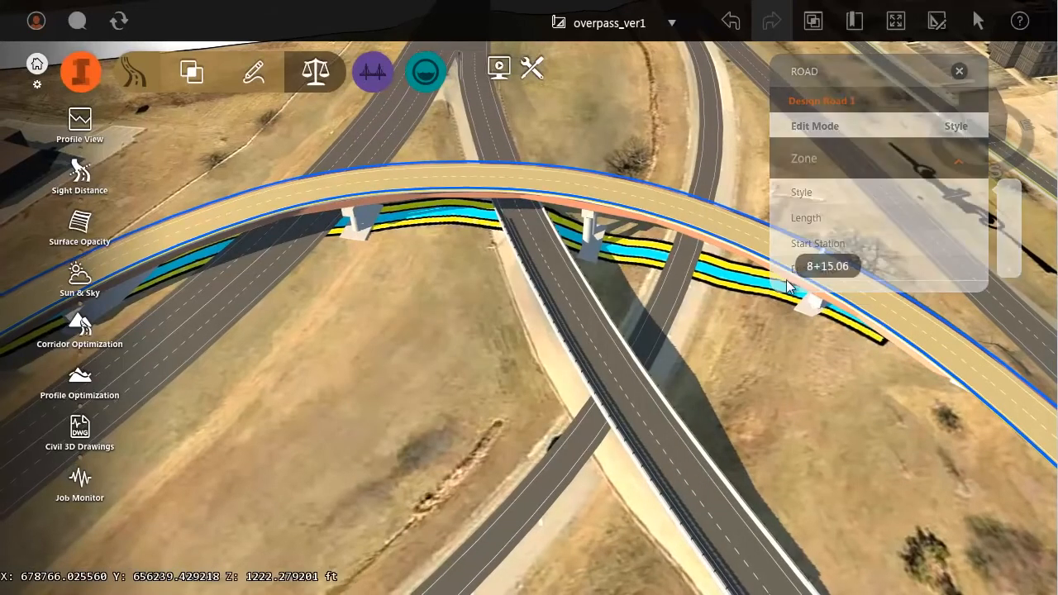
pyautogui.scroll(-2, 594, 218)
pyautogui.moveTo(339, 282); pyautogui.dragTo(538, 191, button='middle')
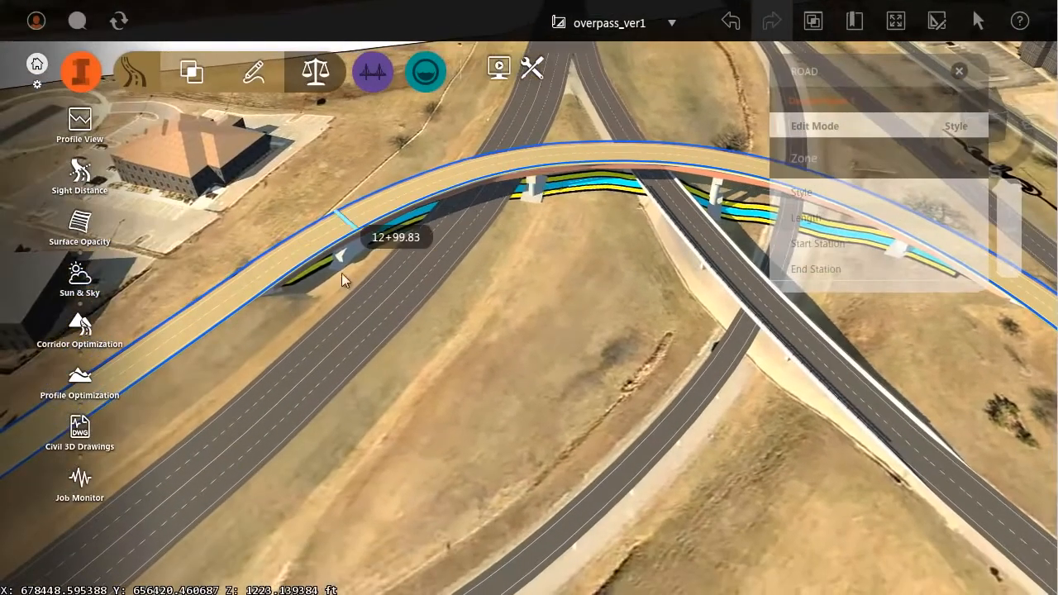
pyautogui.click(286, 300)
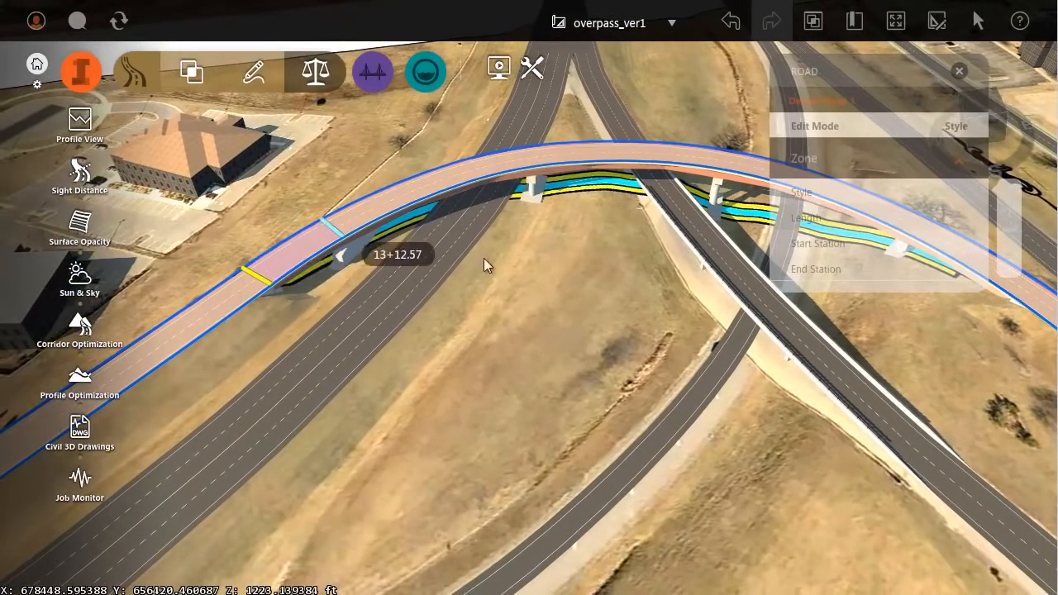
pyautogui.click(906, 326)
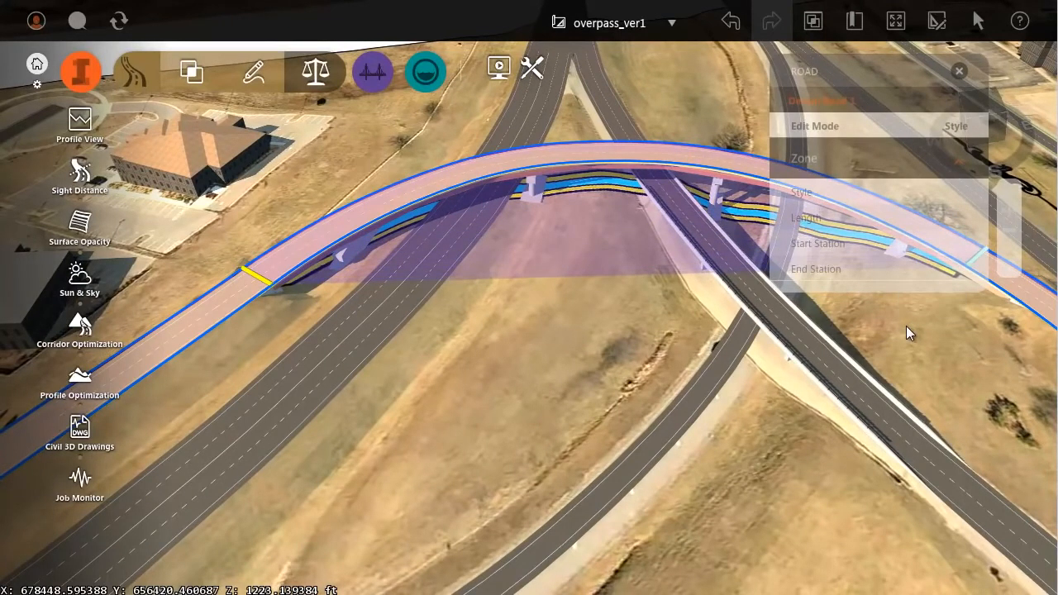
pyautogui.click(558, 286)
# Hide the surface layer that draws the blue and yellow band on the ground beneath the bridge
pyautogui.scroll(1, 577, 283)
pyautogui.moveTo(576, 283); pyautogui.dragTo(414, 219)
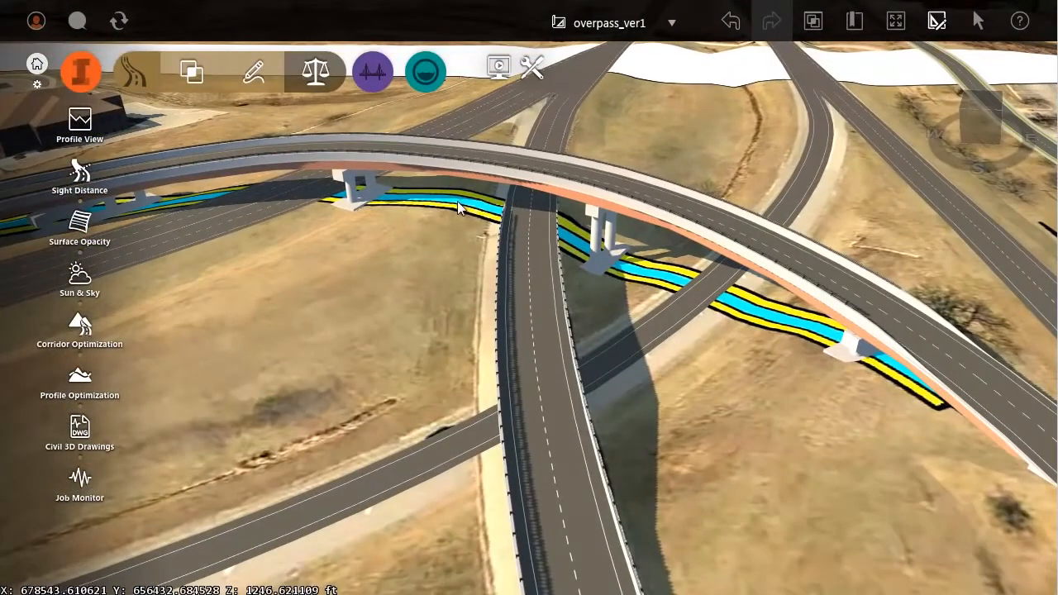
pyautogui.click(81, 75)
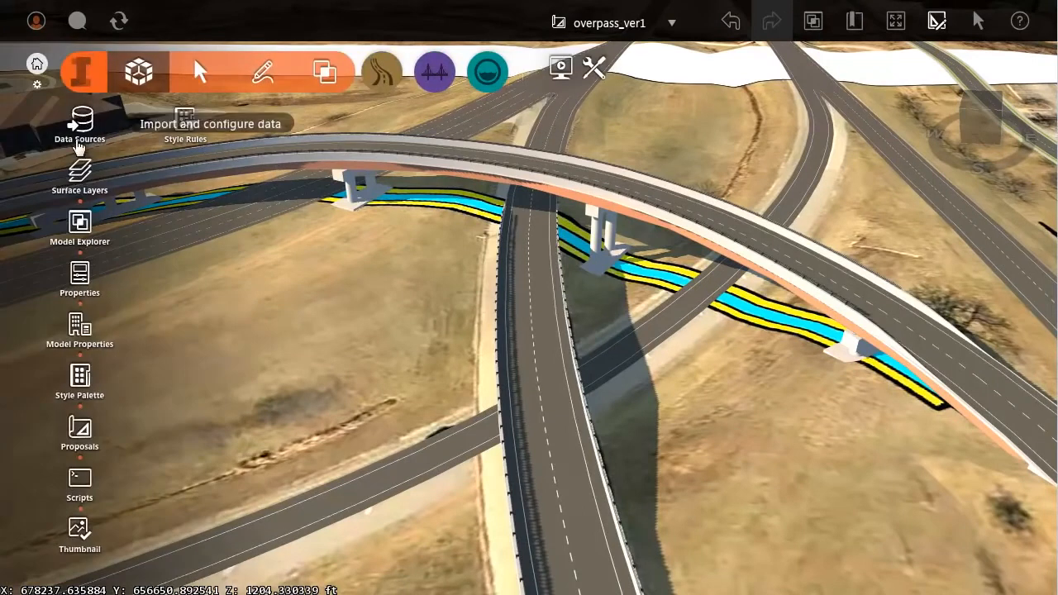
pyautogui.click(79, 172)
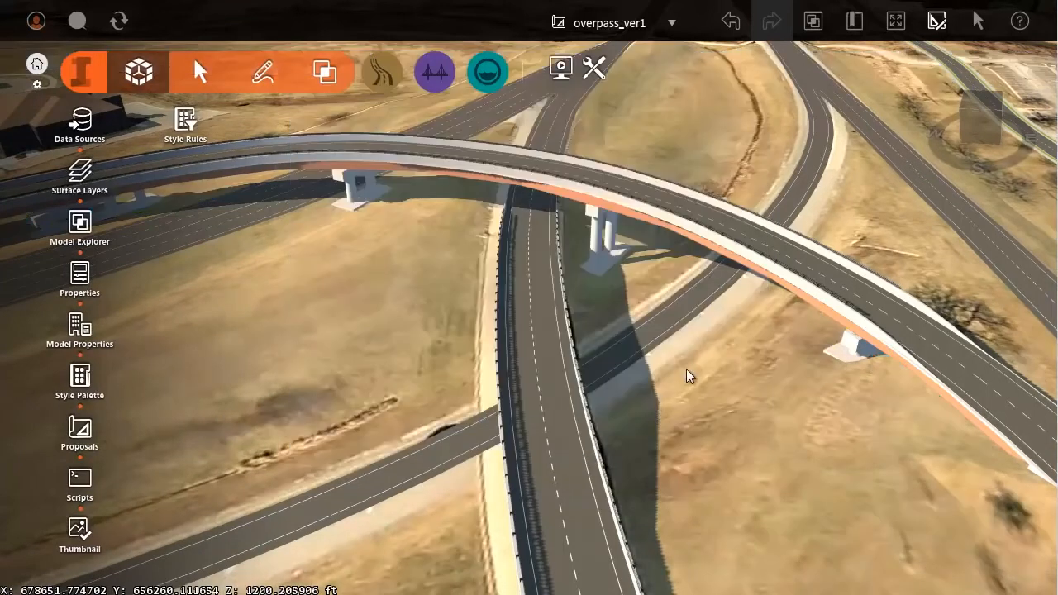
pyautogui.scroll(-3, 693, 370)
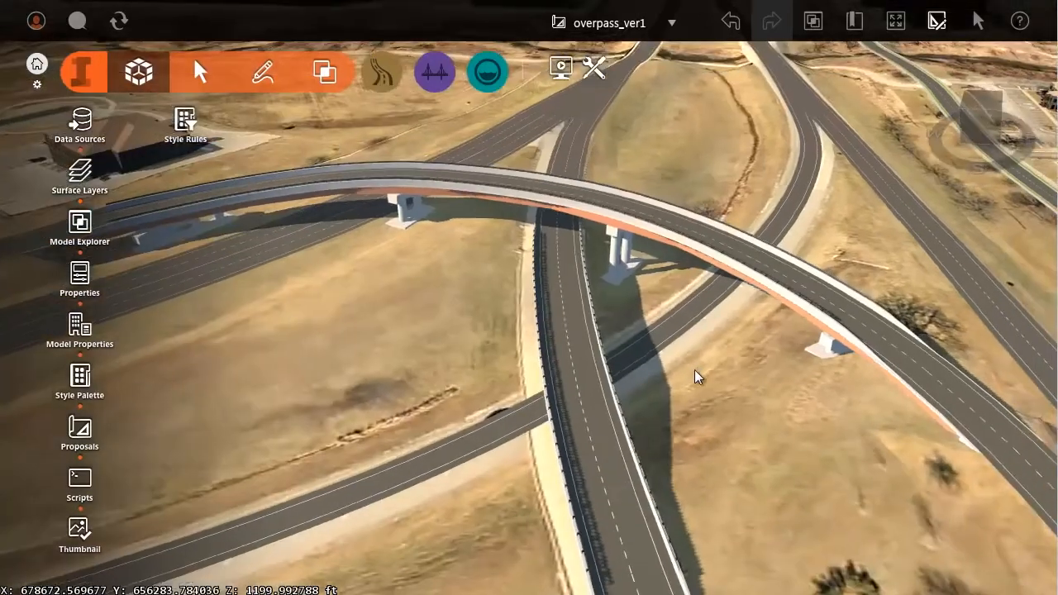
pyautogui.moveTo(745, 419); pyautogui.dragTo(695, 426)
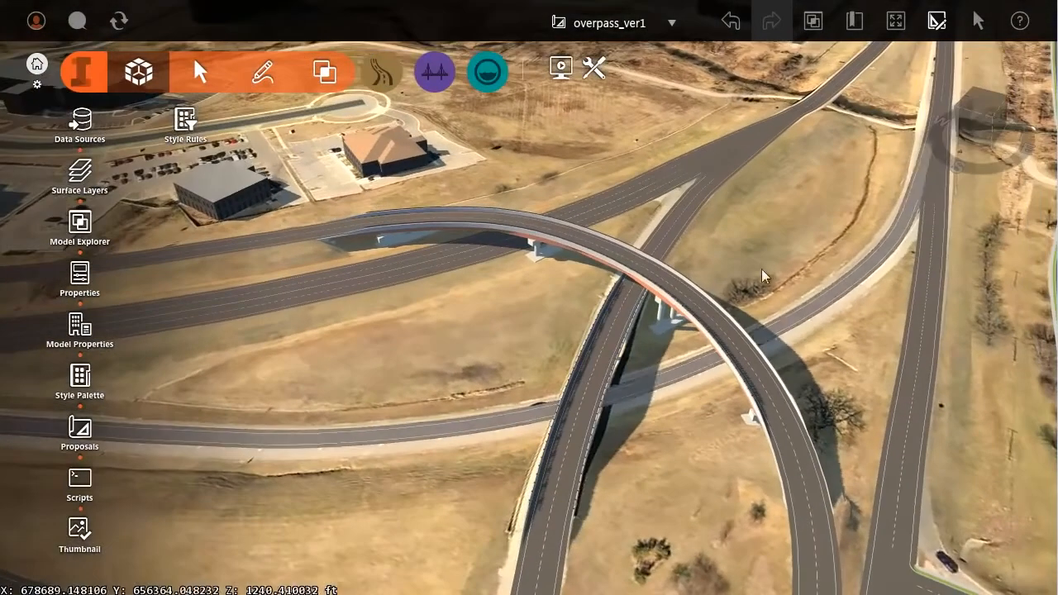
# Draw a water area of about 15,800 sq ft in the grass field enclosed by the merging roads northeast of the flyover
pyautogui.scroll(3, 803, 152)
pyautogui.moveTo(790, 181); pyautogui.dragTo(546, 338, button='middle')
pyautogui.scroll(-1, 547, 337)
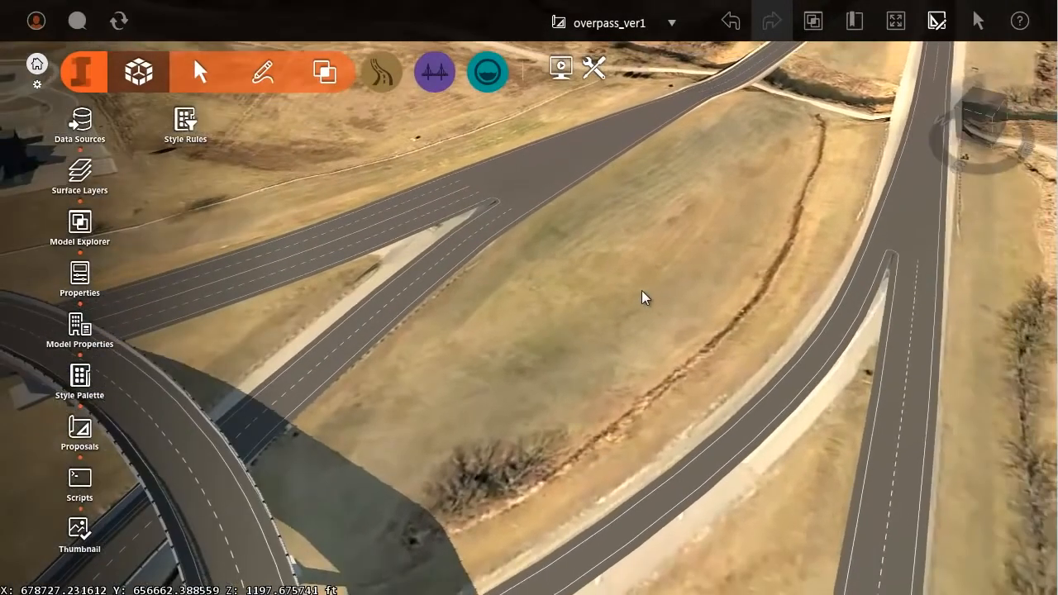
pyautogui.click(261, 76)
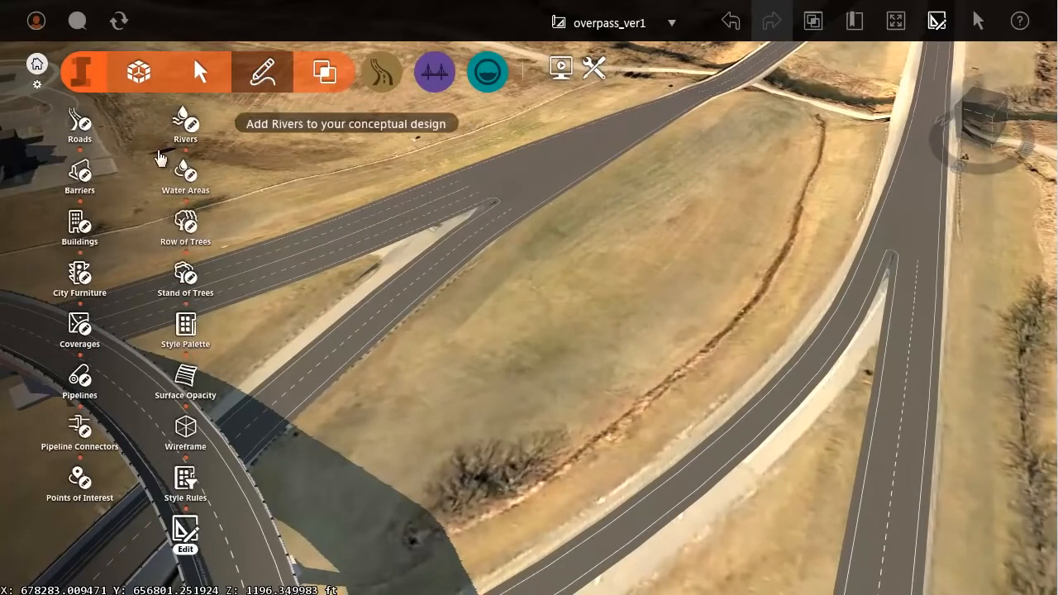
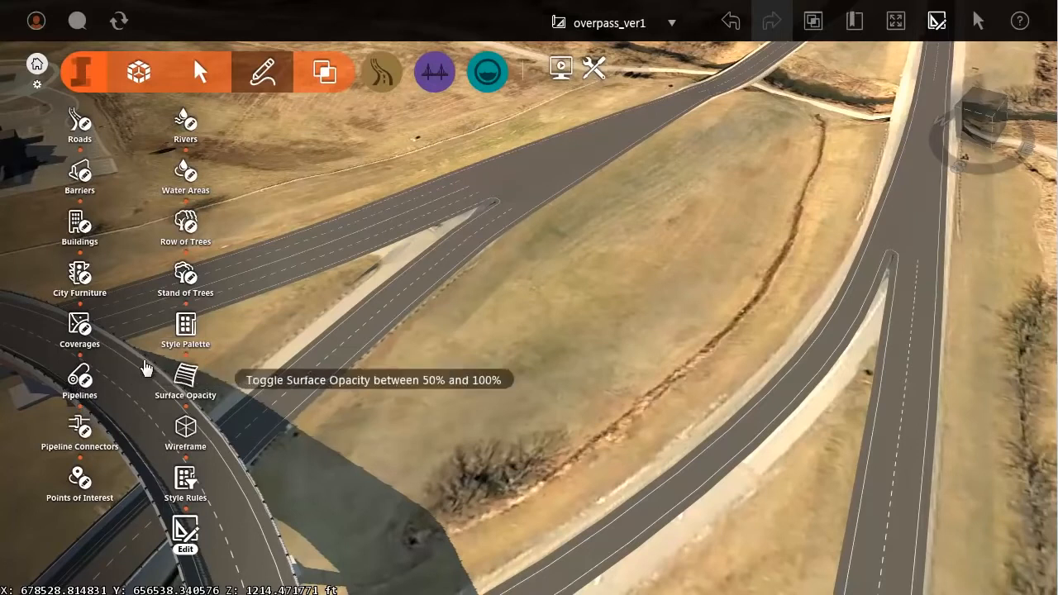
pyautogui.click(227, 174)
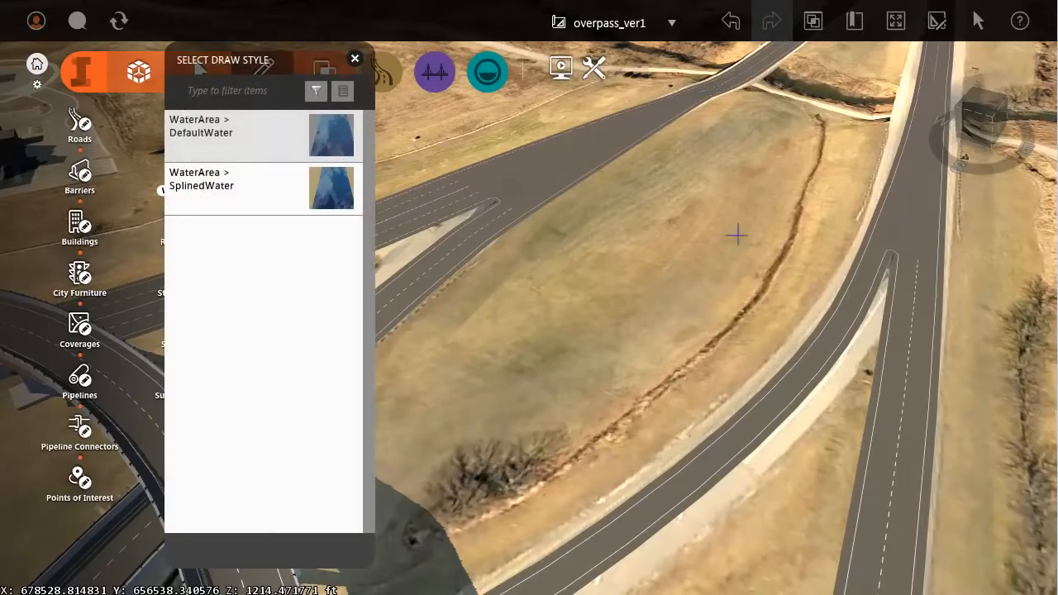
pyautogui.click(785, 169)
pyautogui.click(795, 218)
pyautogui.click(766, 289)
pyautogui.click(748, 311)
pyautogui.click(620, 347)
pyautogui.click(591, 343)
pyautogui.click(579, 290)
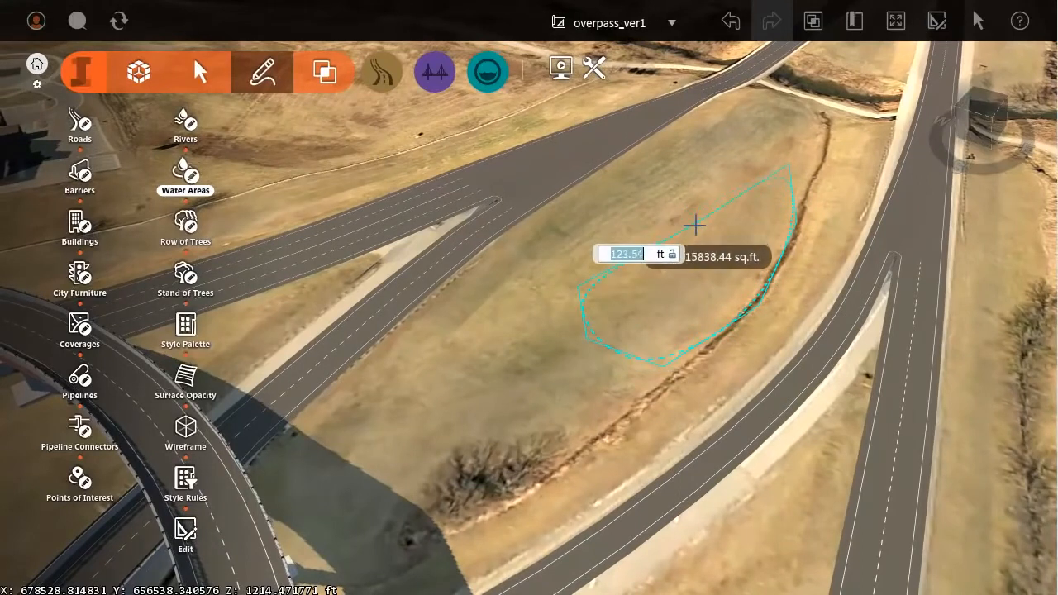
pyautogui.doubleClick(703, 231)
pyautogui.moveTo(703, 277)
pyautogui.mouseDown(button='middle')
pyautogui.moveTo(558, 417)
pyautogui.moveTo(439, 371)
pyautogui.moveTo(359, 322)
pyautogui.mouseUp(button='middle')
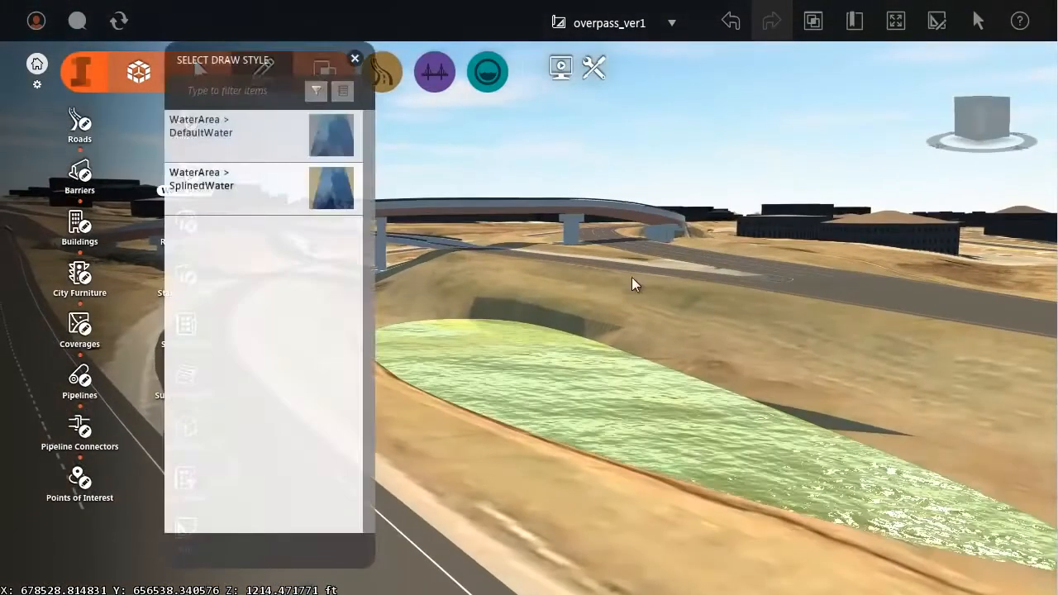
pyautogui.click(634, 285)
pyautogui.scroll(3, 644, 321)
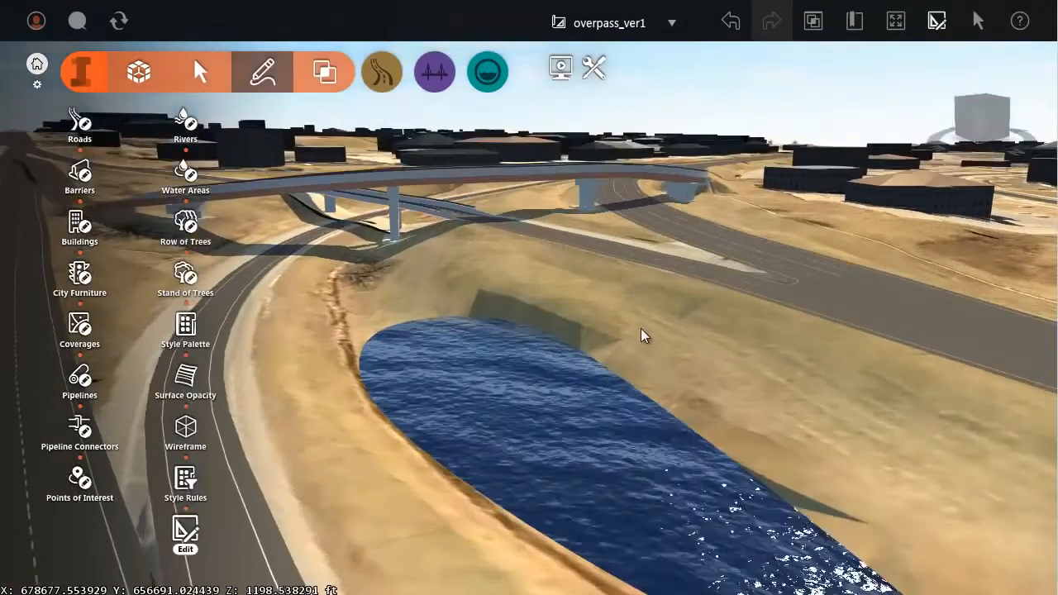
pyautogui.moveTo(635, 337); pyautogui.dragTo(657, 387, button='middle')
pyautogui.moveTo(657, 392); pyautogui.dragTo(781, 421)
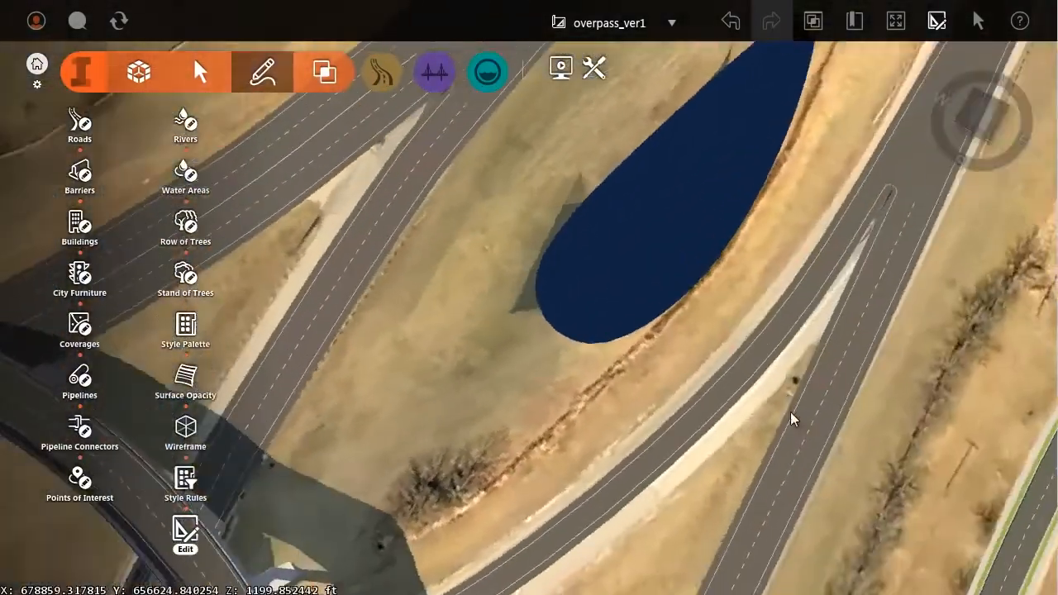
# Draw a T02-V02 Light Green stand of trees around the brush between the two roads south of the overpass, about 12,400 sq ft
pyautogui.scroll(-3, 673, 370)
pyautogui.moveTo(646, 411); pyautogui.dragTo(715, 105, button='middle')
pyautogui.moveTo(626, 389)
pyautogui.mouseDown(button='middle')
pyautogui.moveTo(619, 305)
pyautogui.moveTo(596, 239)
pyautogui.mouseUp(button='middle')
pyautogui.scroll(3, 586, 382)
pyautogui.moveTo(585, 384); pyautogui.dragTo(556, 317, button='middle')
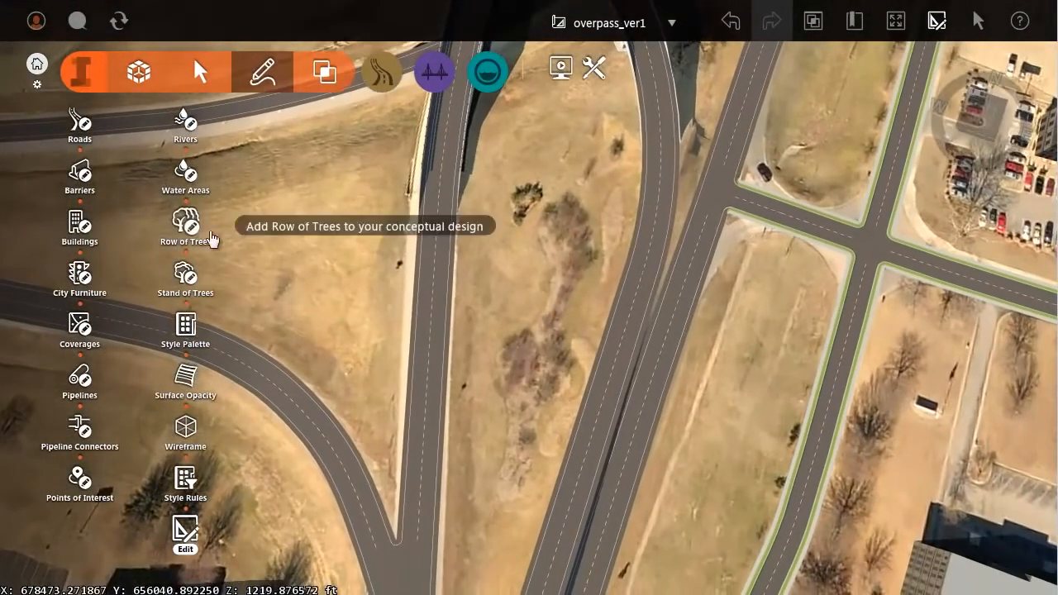
pyautogui.click(185, 275)
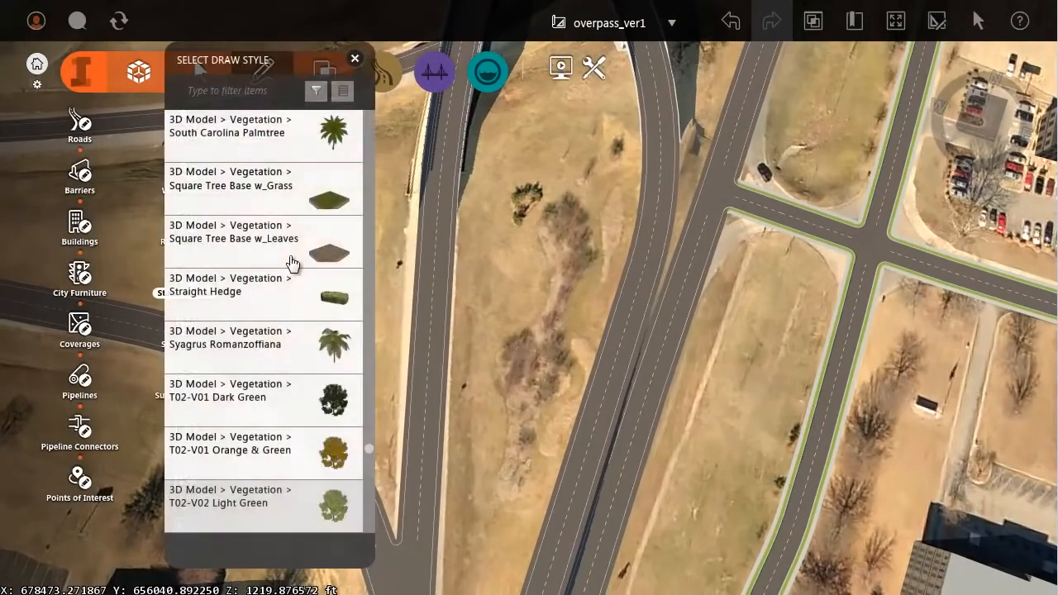
pyautogui.click(562, 178)
pyautogui.click(592, 204)
pyautogui.click(593, 259)
pyautogui.click(571, 311)
pyautogui.click(574, 369)
pyautogui.click(555, 422)
pyautogui.click(535, 471)
pyautogui.click(530, 494)
pyautogui.click(501, 480)
pyautogui.click(501, 418)
pyautogui.click(495, 349)
pyautogui.click(514, 300)
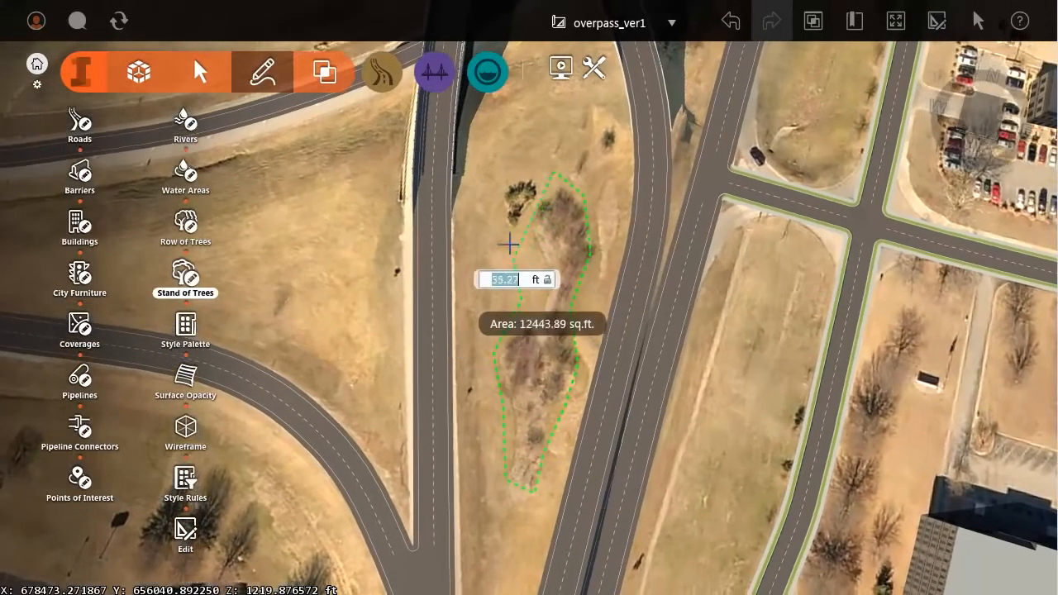
pyautogui.doubleClick(526, 225)
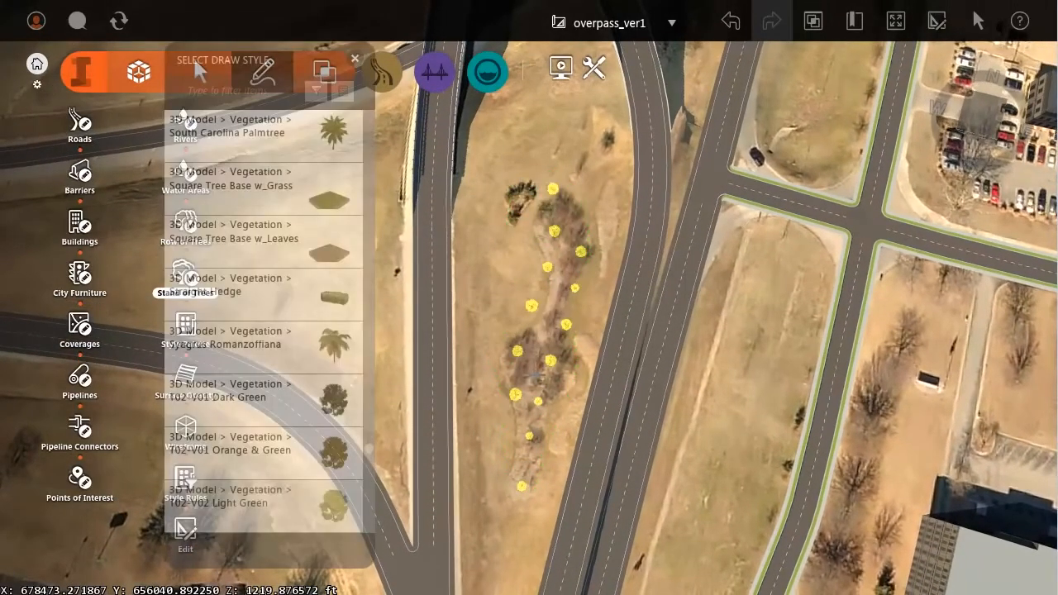
# Enlarge the trees in the new stand between the two roads
pyautogui.moveTo(531, 391); pyautogui.dragTo(551, 349)
pyautogui.scroll(2, 550, 323)
pyautogui.press('Escape')
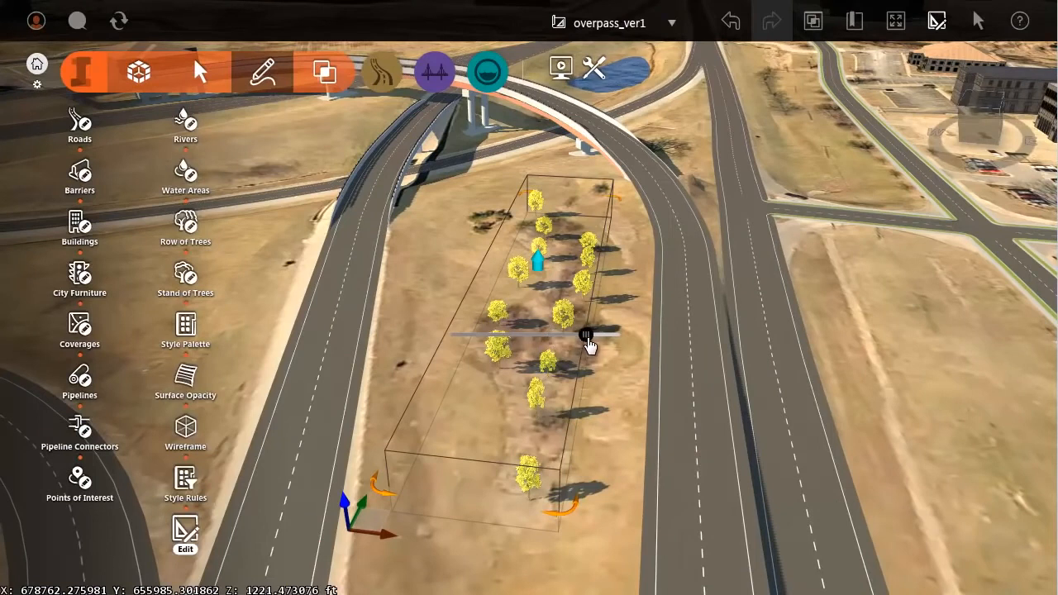
pyautogui.click(586, 336)
pyautogui.moveTo(536, 255); pyautogui.dragTo(536, 216)
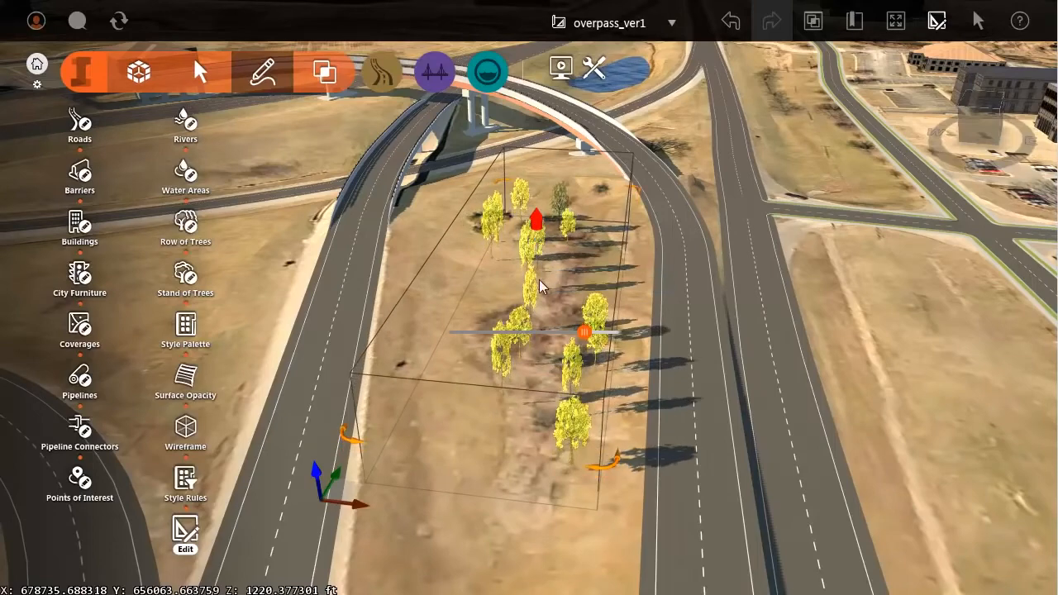
pyautogui.press('Escape')
pyautogui.scroll(-3, 512, 296)
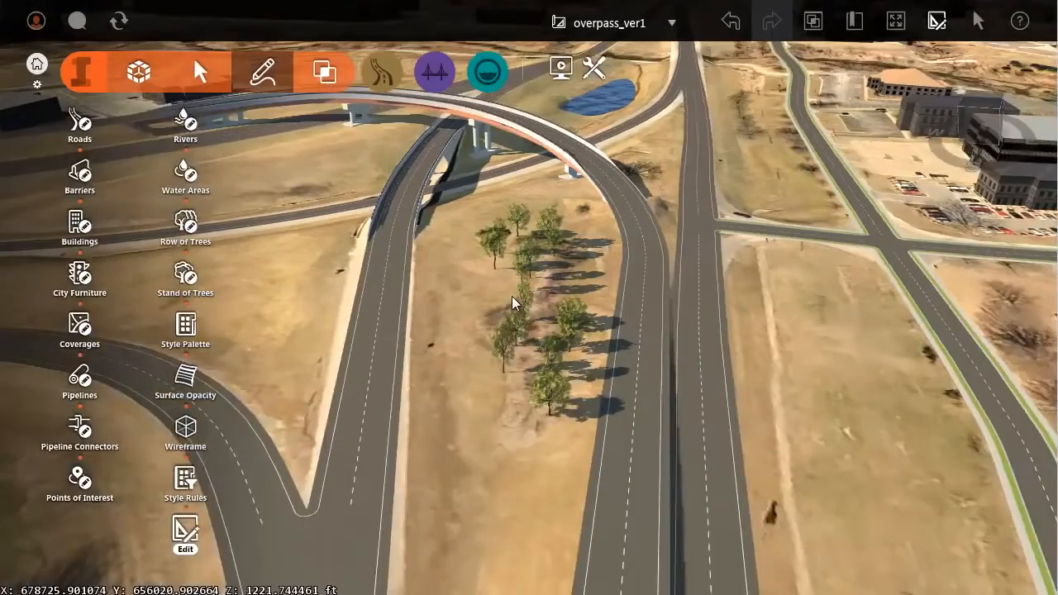
# Draw a T02-V02 Light Green row of trees about 284 ft long between the office buildings and the flyover's western approach
pyautogui.moveTo(508, 299); pyautogui.dragTo(859, 496)
pyautogui.moveTo(451, 337); pyautogui.dragTo(545, 400)
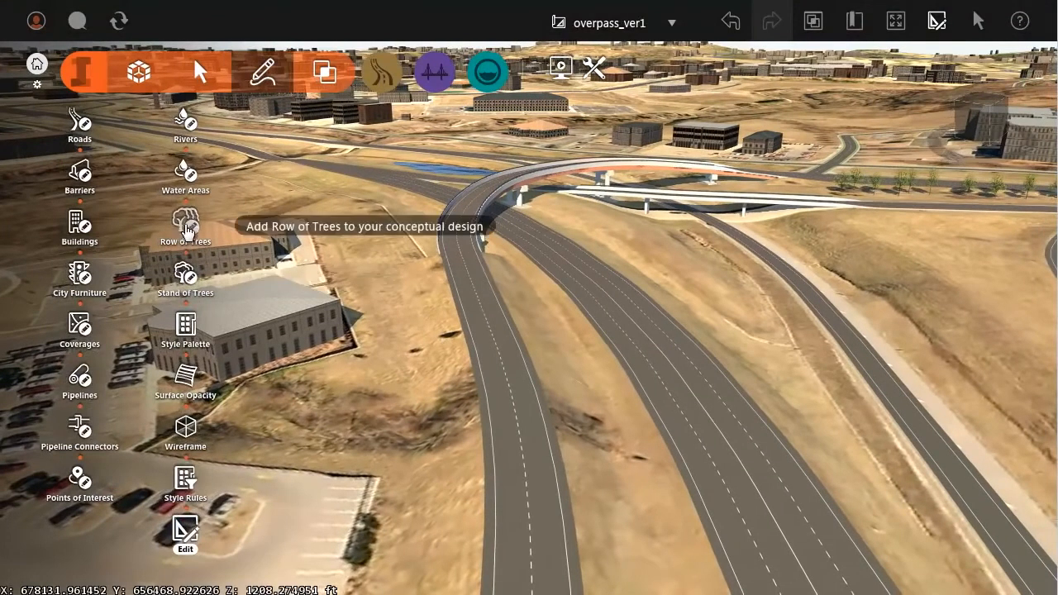
pyautogui.click(186, 232)
pyautogui.click(330, 501)
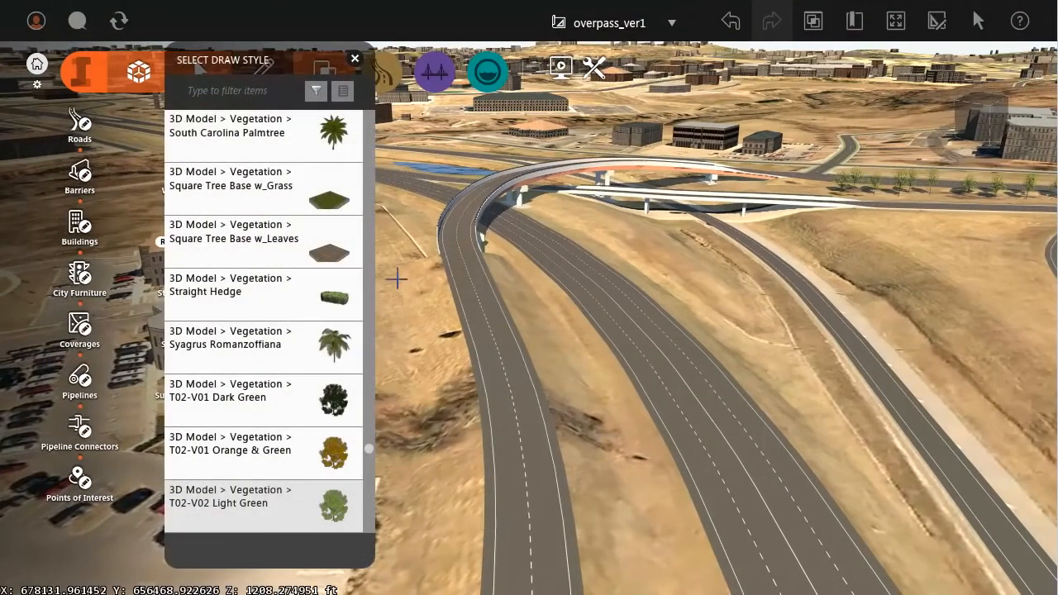
pyautogui.click(388, 246)
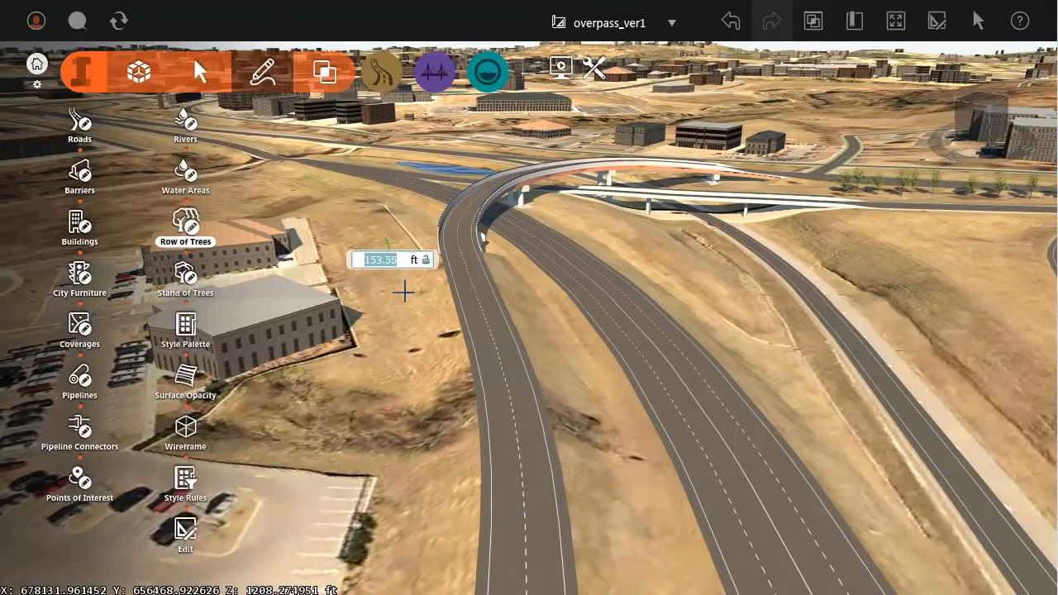
pyautogui.click(405, 291)
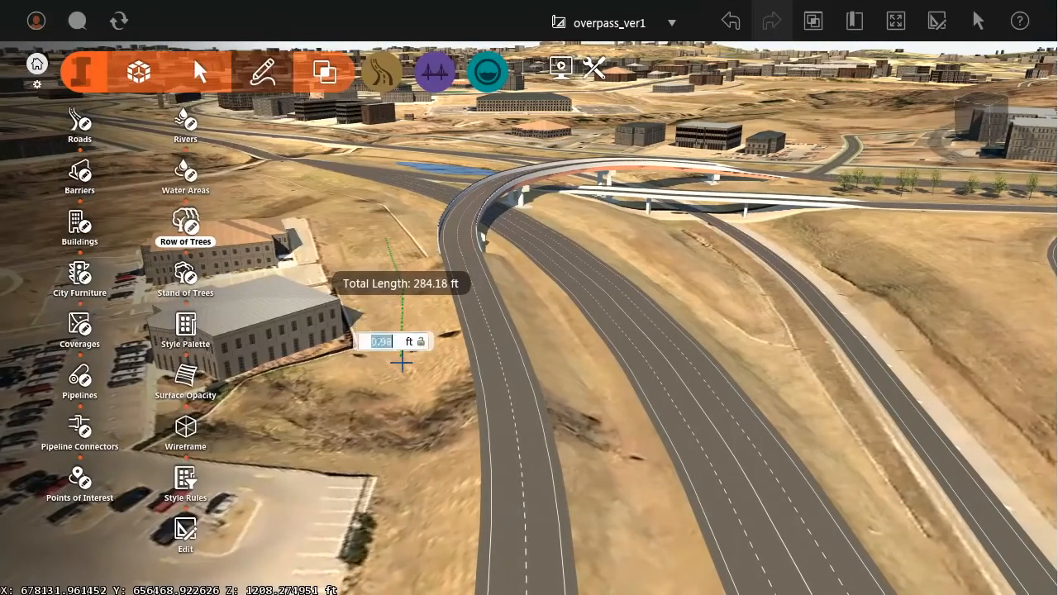
pyautogui.doubleClick(409, 330)
pyautogui.scroll(5, 418, 323)
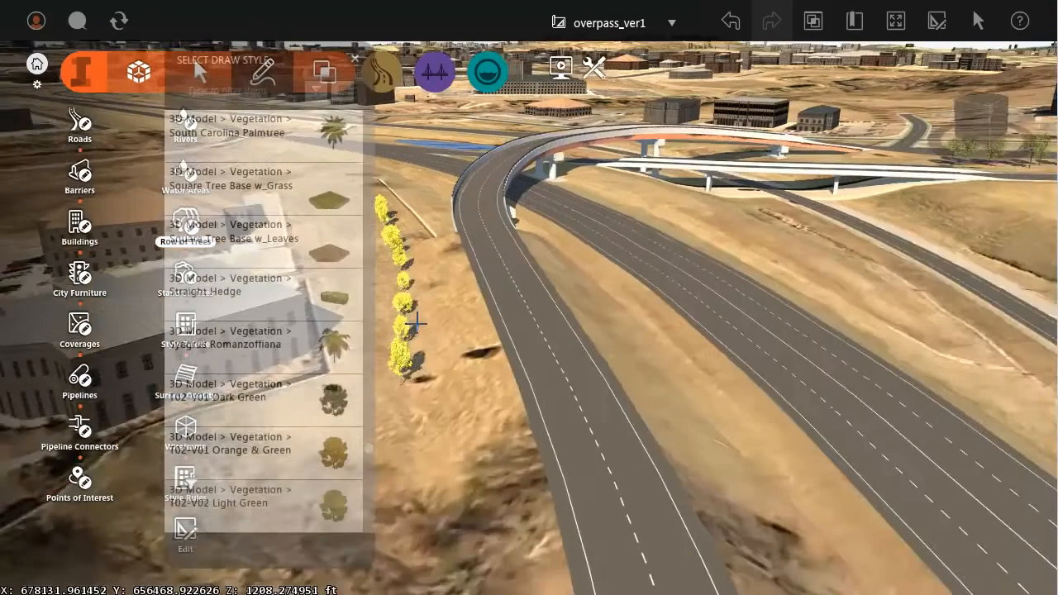
pyautogui.moveTo(507, 331); pyautogui.dragTo(568, 336, button='right')
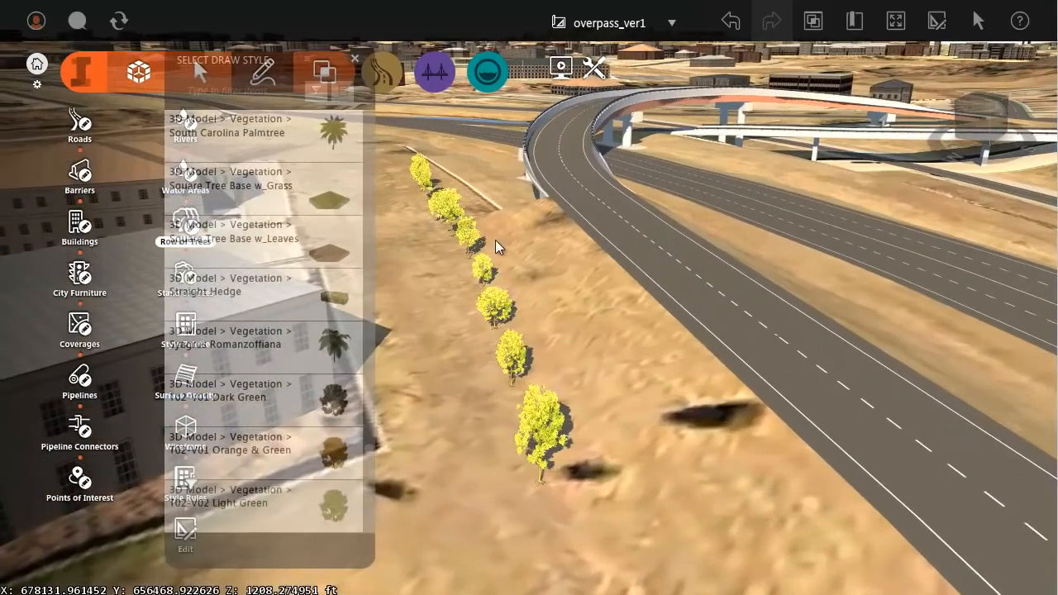
# Make the trees in the new row along the western approach considerably taller and deselect the row
pyautogui.doubleClick(499, 248)
pyautogui.moveTo(449, 198); pyautogui.dragTo(446, 144)
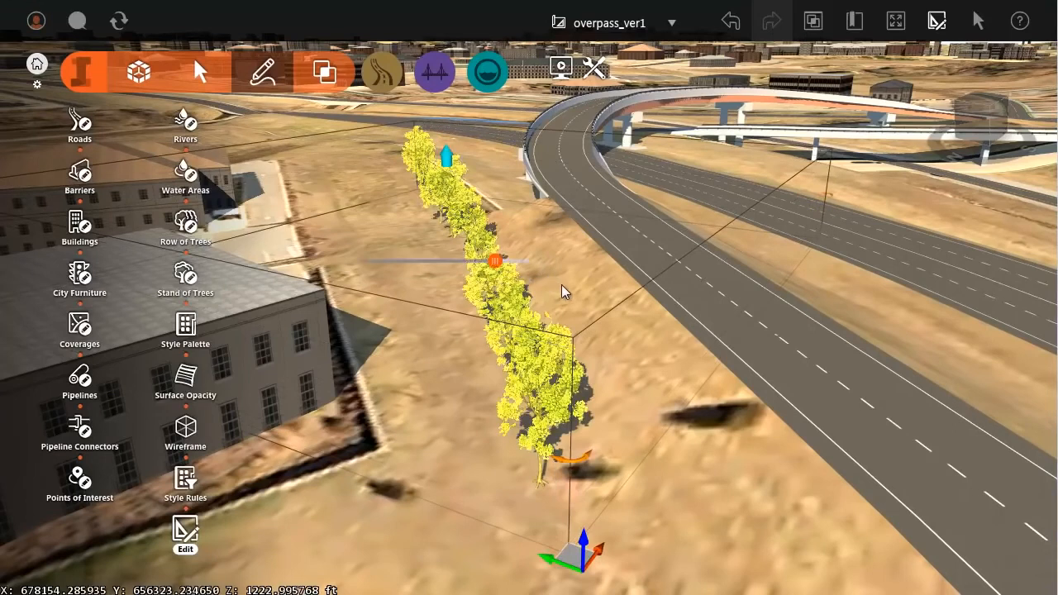
pyautogui.click(562, 286)
pyautogui.moveTo(576, 309); pyautogui.dragTo(614, 341, button='right')
pyautogui.moveTo(495, 345); pyautogui.dragTo(368, 347, button='right')
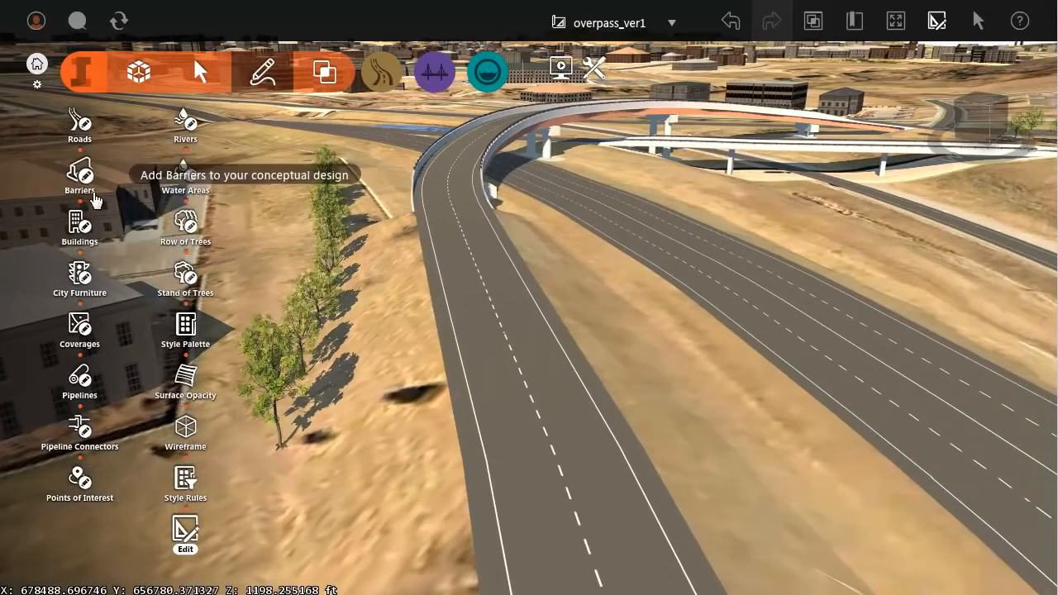
# Place a Blue Compact Car from the city furniture vehicles on the flyover's western approach lane and select it
pyautogui.click(118, 276)
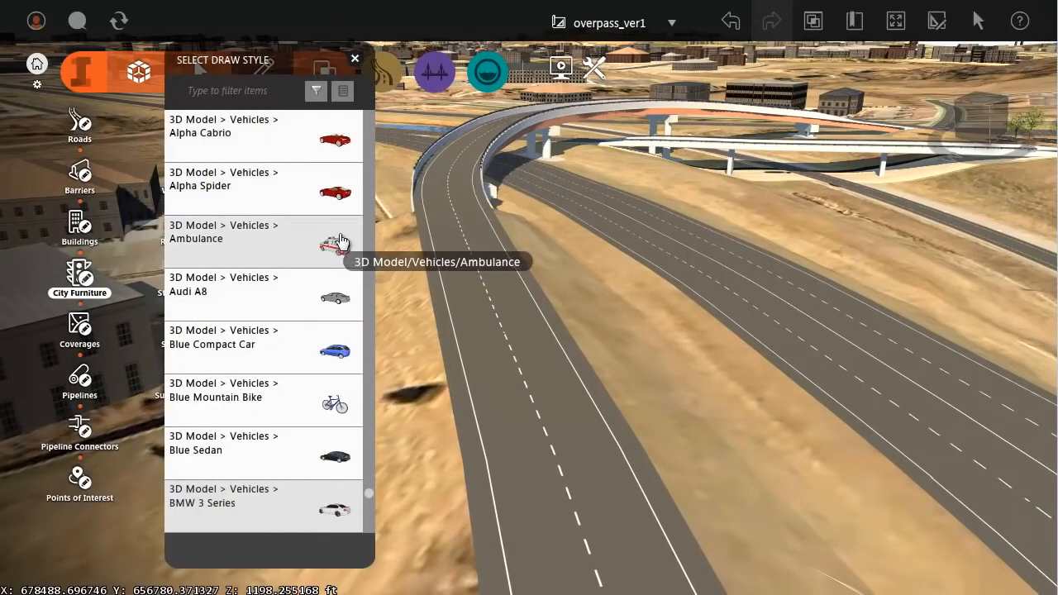
pyautogui.click(333, 354)
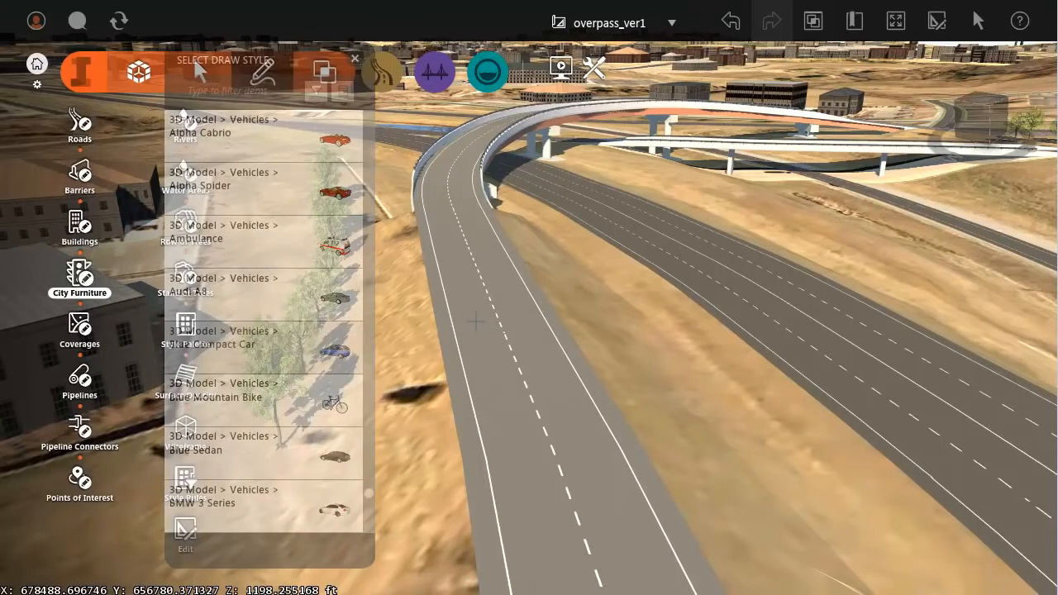
pyautogui.click(475, 321)
pyautogui.scroll(3, 483, 329)
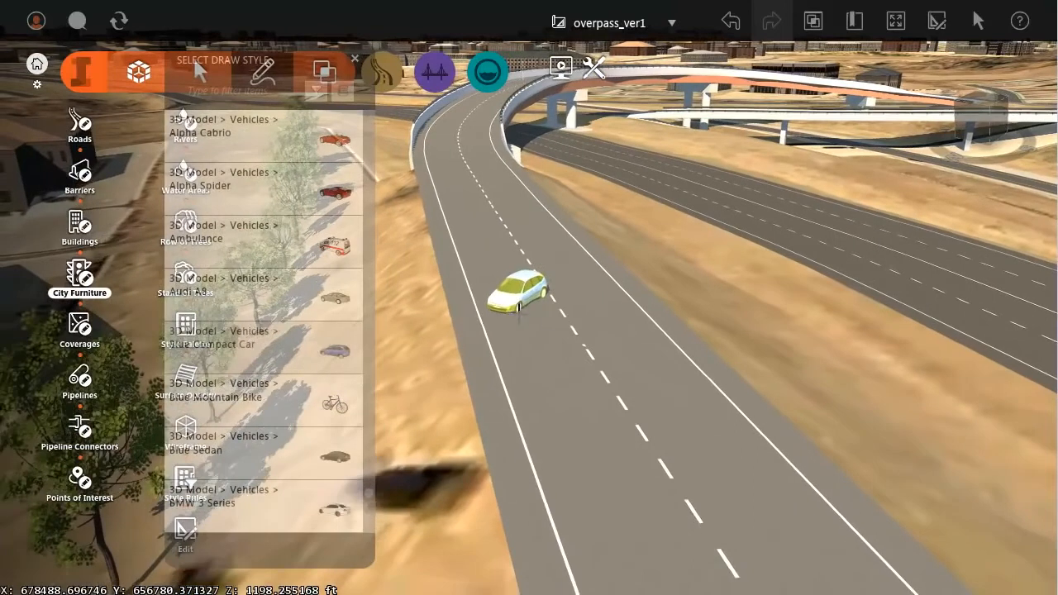
pyautogui.click(554, 306)
pyautogui.scroll(1, 554, 305)
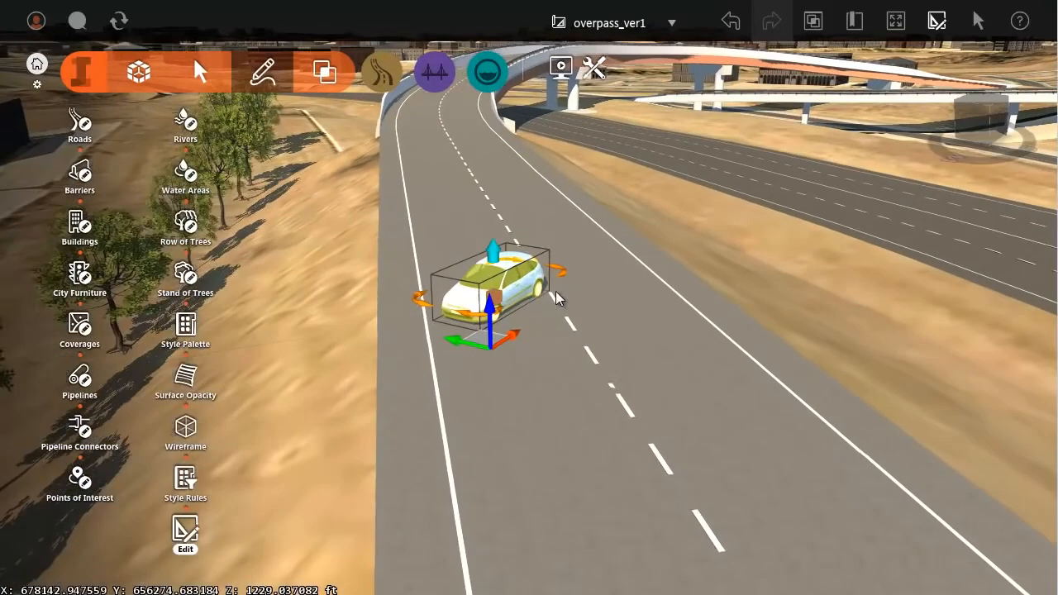
# Rotate the blue car to line up with its lane, and place a second one on the neighbouring highway
pyautogui.moveTo(560, 284); pyautogui.dragTo(501, 279)
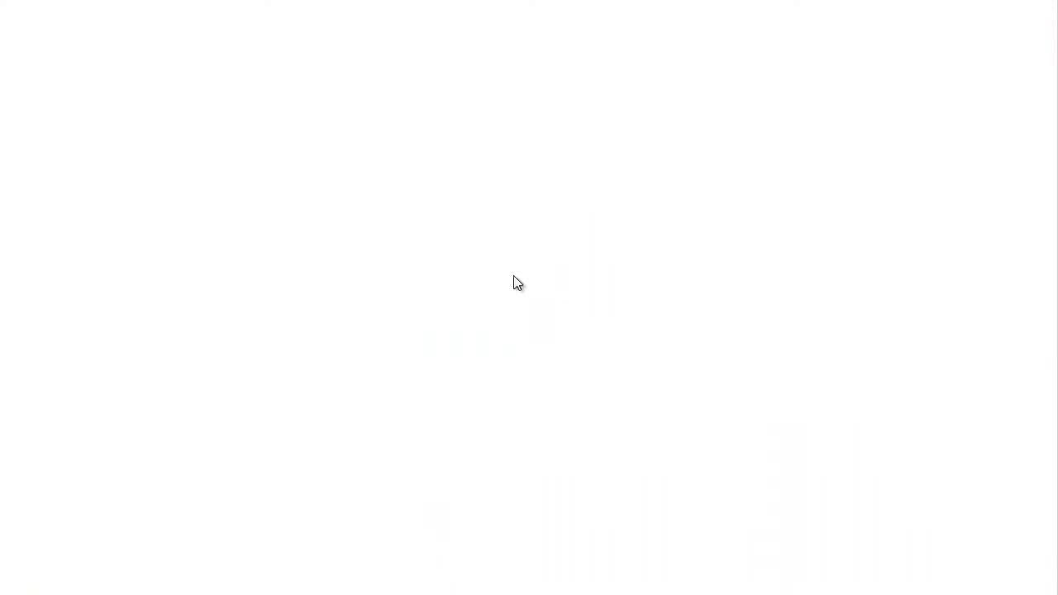
pyautogui.scroll(-2, 589, 279)
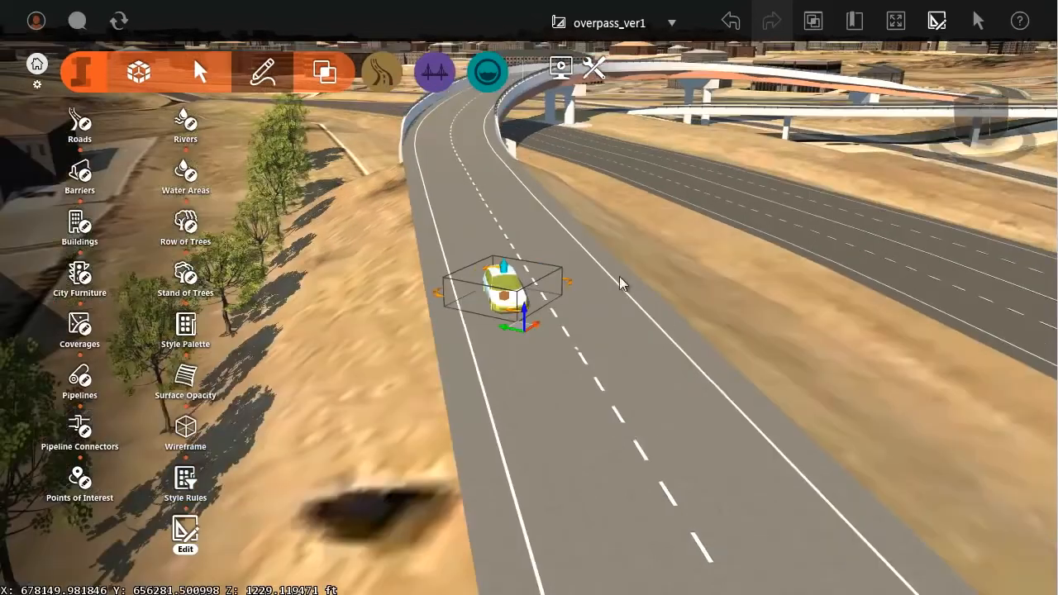
pyautogui.click(688, 265)
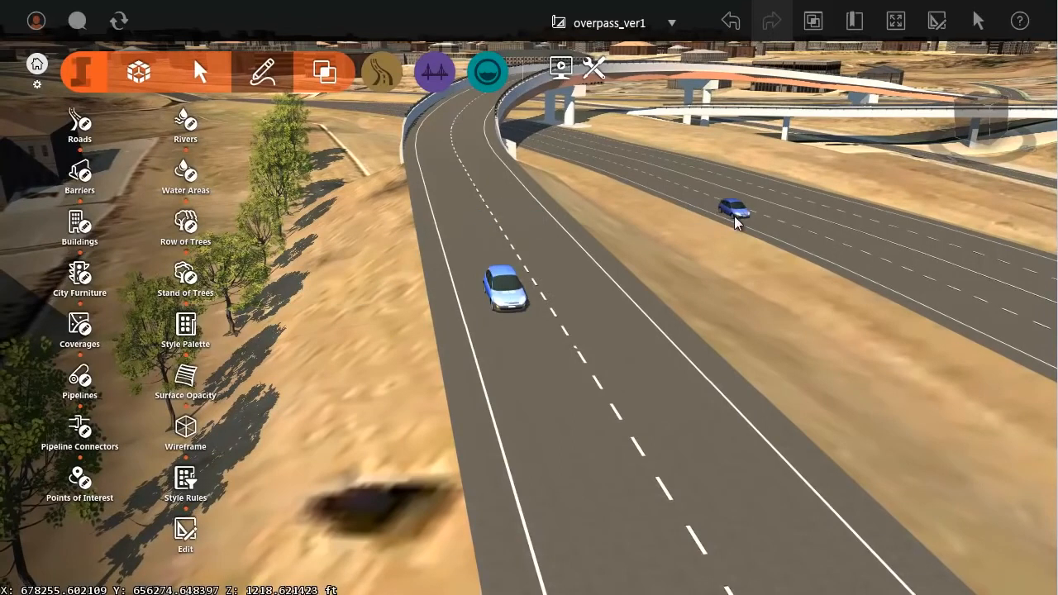
# Select the blue car on the highway beside the flyover, rotate it slightly to line up with its lane, and deselect it
pyautogui.click(734, 214)
pyautogui.scroll(2, 744, 223)
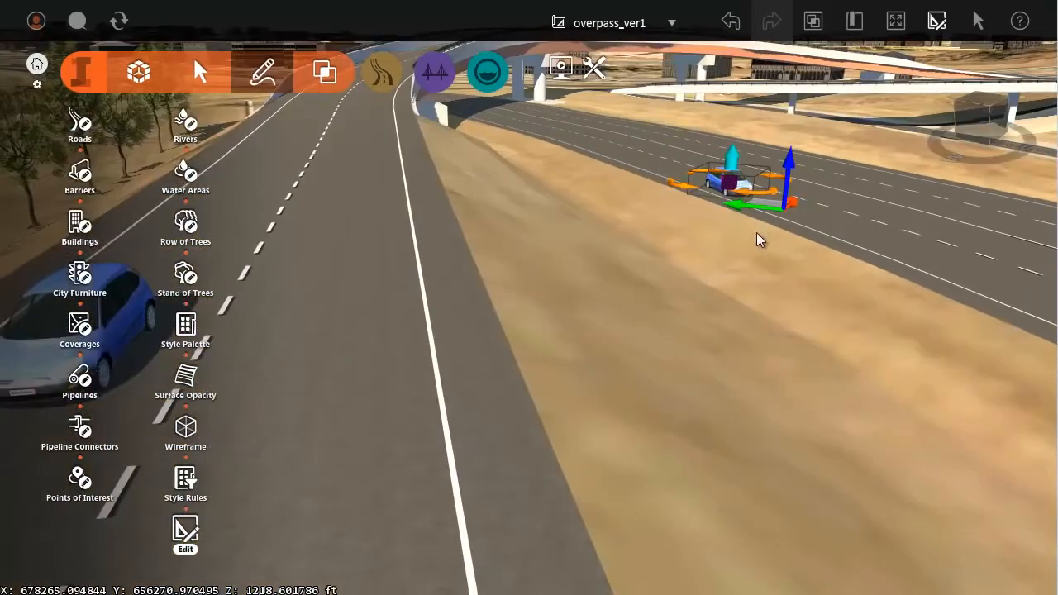
pyautogui.moveTo(643, 386); pyautogui.dragTo(559, 516, button='middle')
pyautogui.scroll(2, 681, 200)
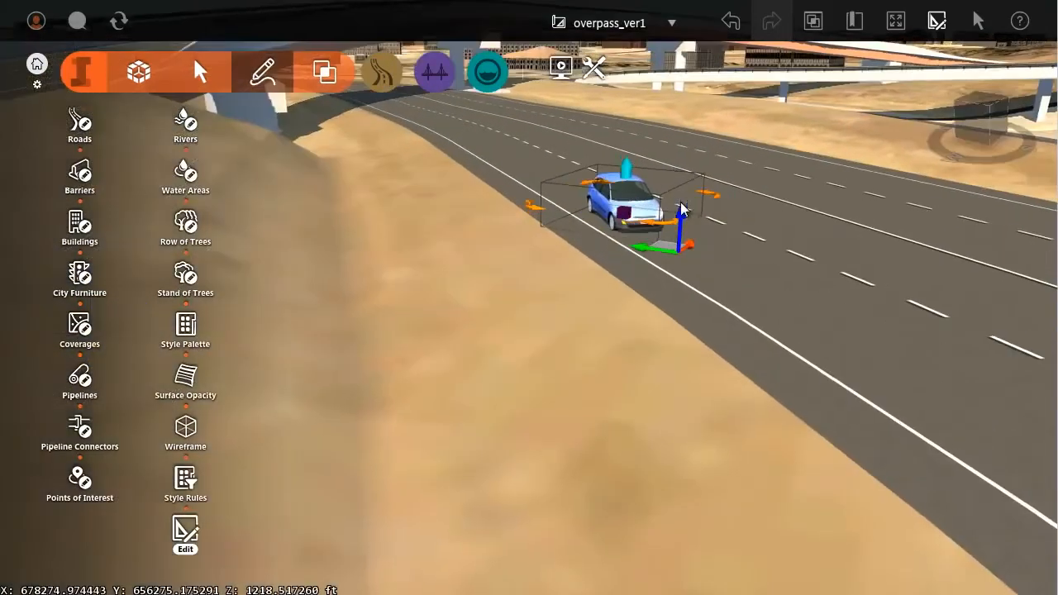
pyautogui.click(715, 192)
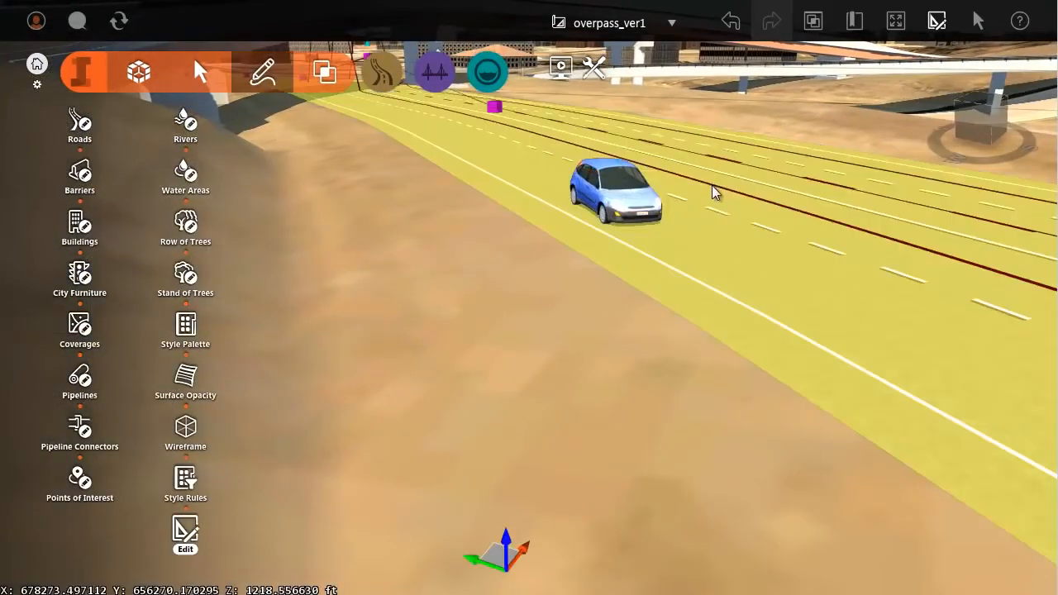
pyautogui.click(636, 204)
pyautogui.moveTo(508, 198); pyautogui.dragTo(518, 201)
pyautogui.click(456, 281)
# Review the flyover, highways, new cars and tree row from a wide aerial view
pyautogui.scroll(-5, 463, 289)
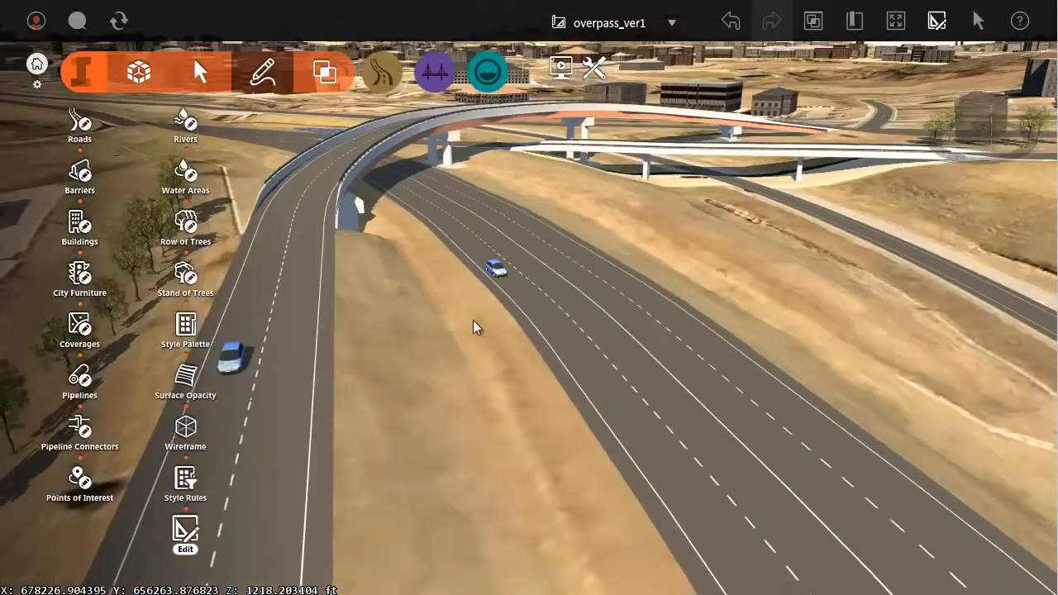
pyautogui.moveTo(473, 321); pyautogui.dragTo(432, 338)
pyautogui.scroll(-3, 432, 338)
pyautogui.moveTo(602, 300); pyautogui.dragTo(577, 302, button='middle')
pyautogui.scroll(-5, 577, 307)
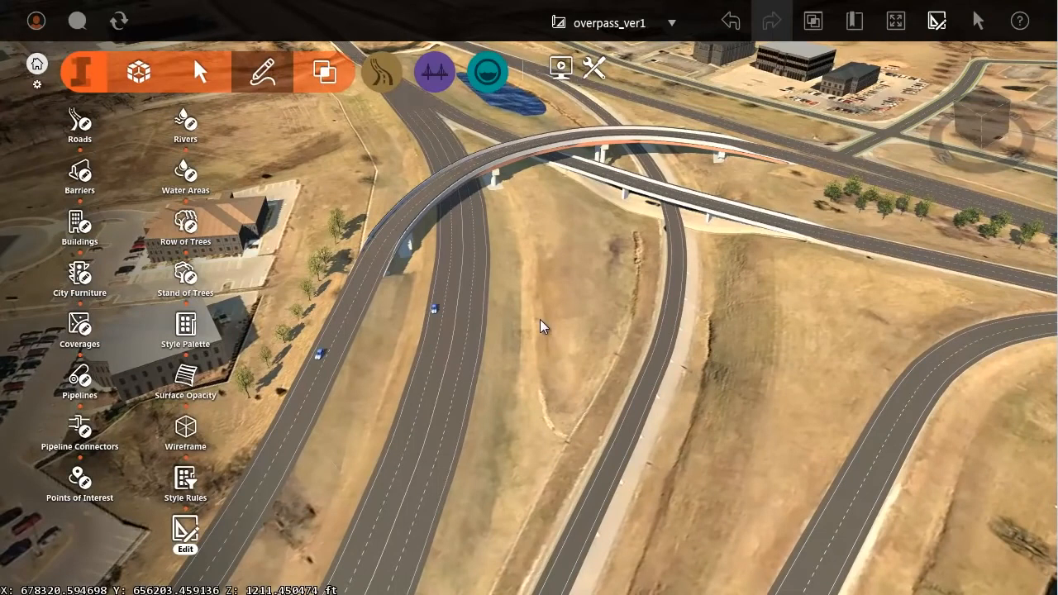
pyautogui.moveTo(545, 240); pyautogui.dragTo(558, 263)
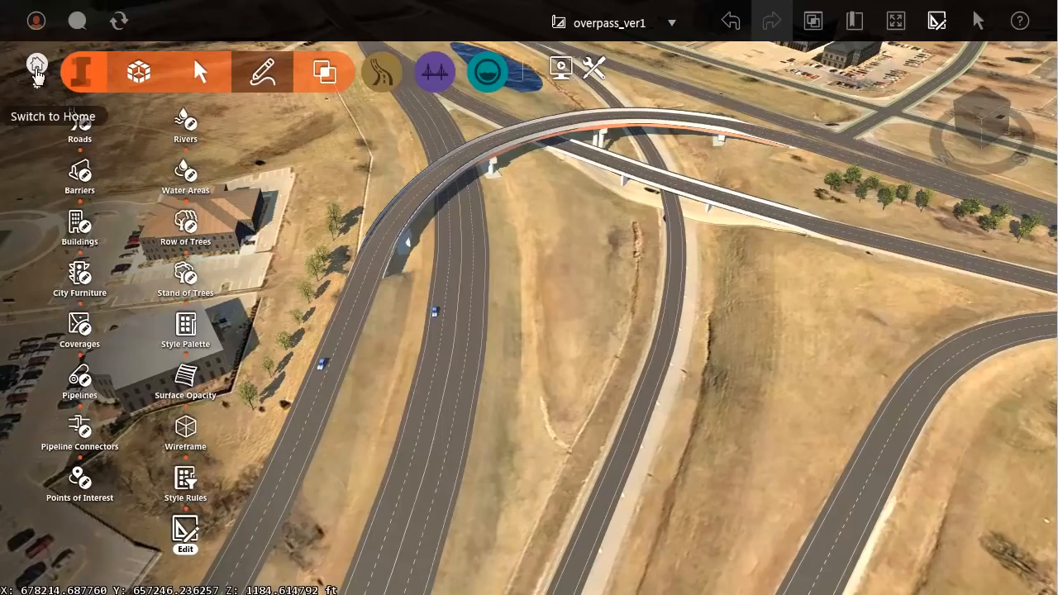
# Return to the home page and download the Utah sample cloud model to C:/Infraworks models/
pyautogui.click(37, 64)
pyautogui.moveTo(500, 227)
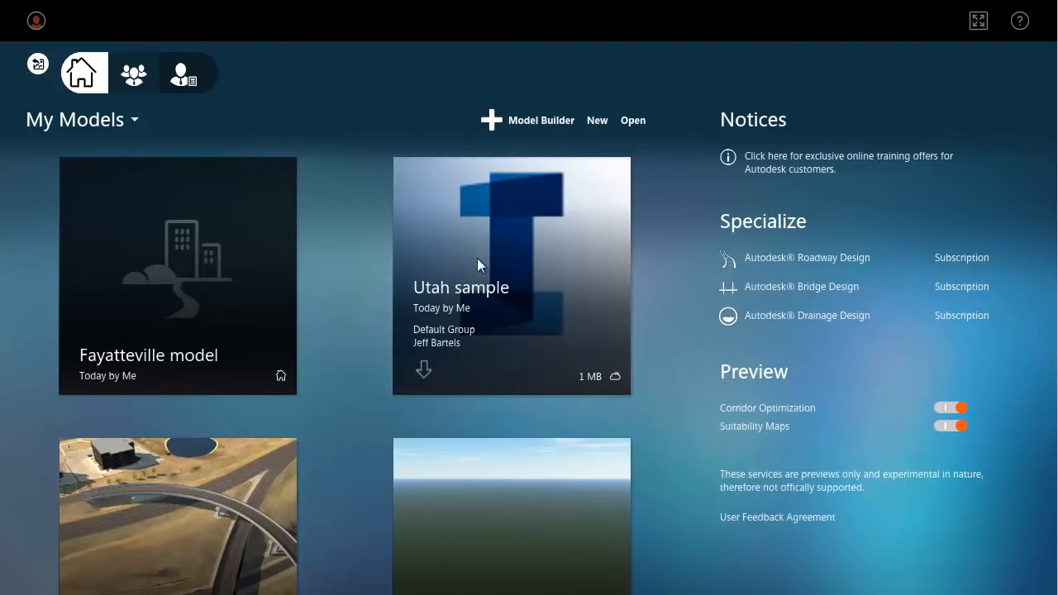
pyautogui.click(425, 376)
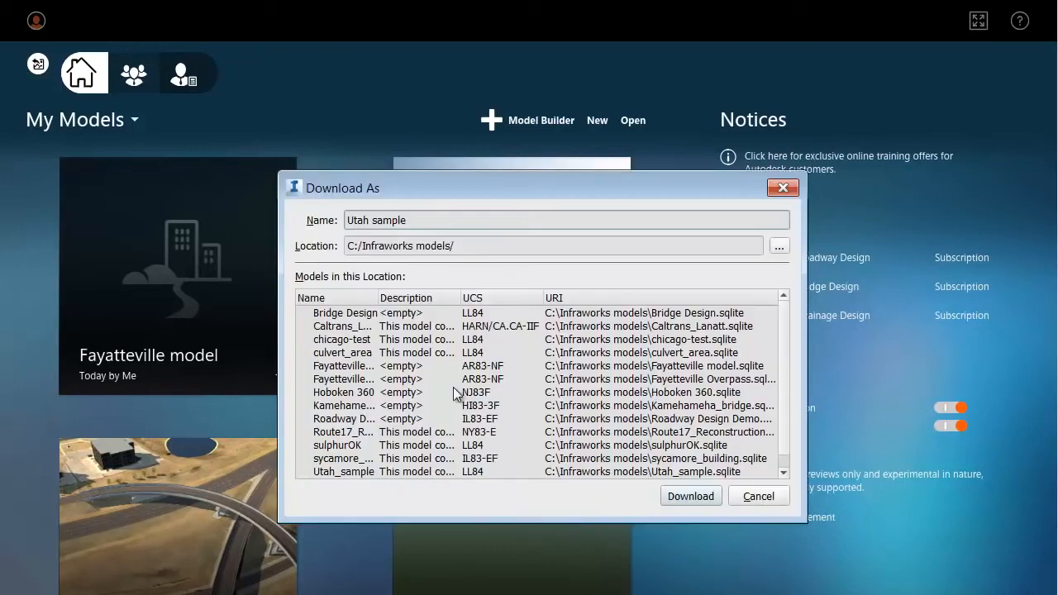
pyautogui.click(686, 495)
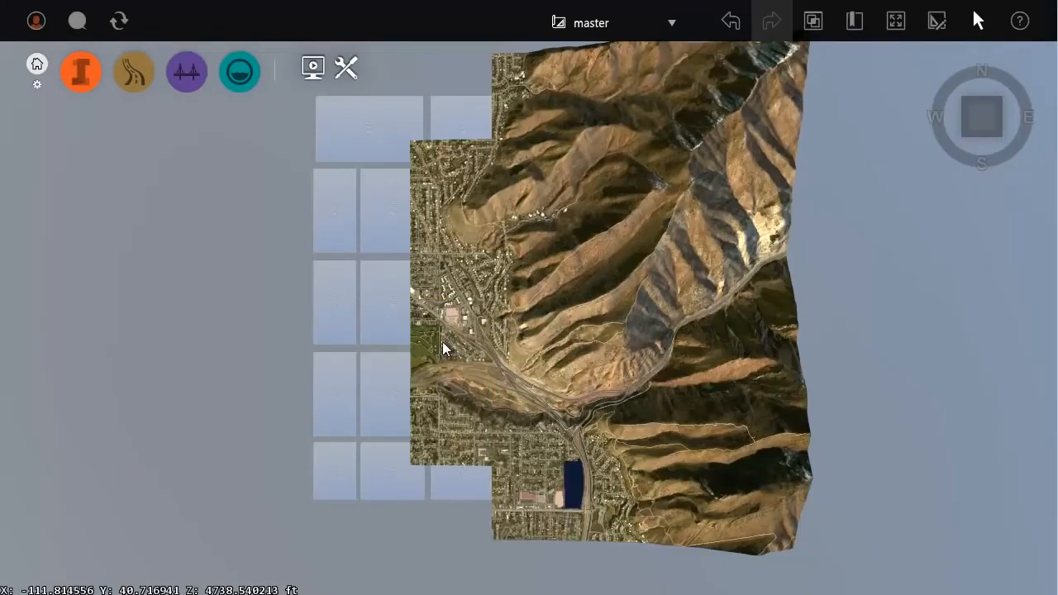
# Examine the Utah sample model from oblique views, covering the highway interchange, golf course, commercial buildings, neighbourhoods and mountains
pyautogui.scroll(3, 442, 341)
pyautogui.scroll(3, 439, 360)
pyautogui.keyDown('shift'); pyautogui.moveTo(497, 380); pyautogui.dragTo(614, 374, button='middle'); pyautogui.keyUp('shift')
pyautogui.scroll(3, 619, 414)
pyautogui.moveTo(610, 454); pyautogui.dragTo(562, 487)
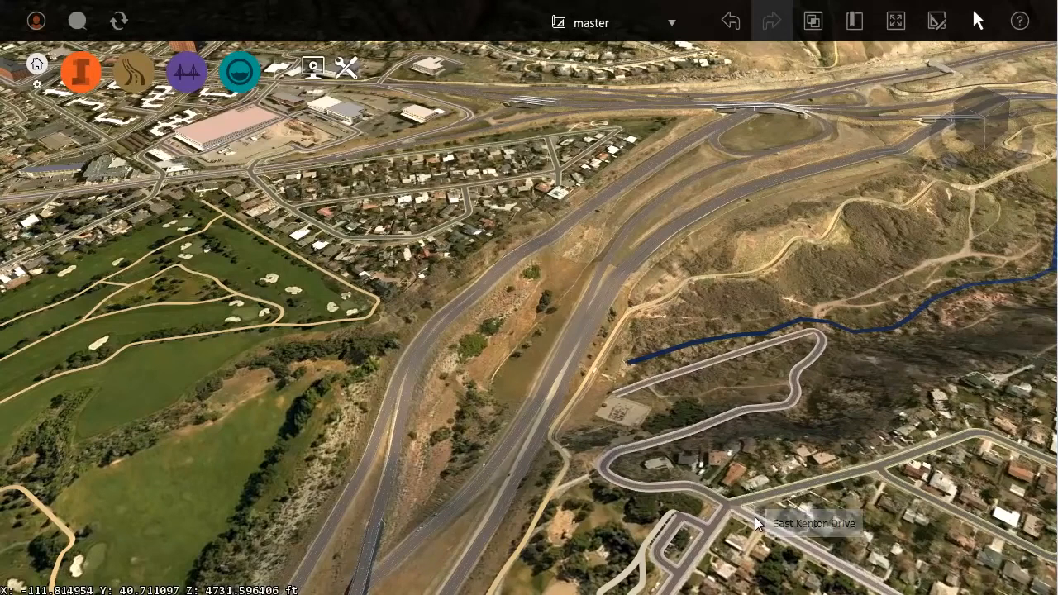
pyautogui.scroll(-3, 750, 512)
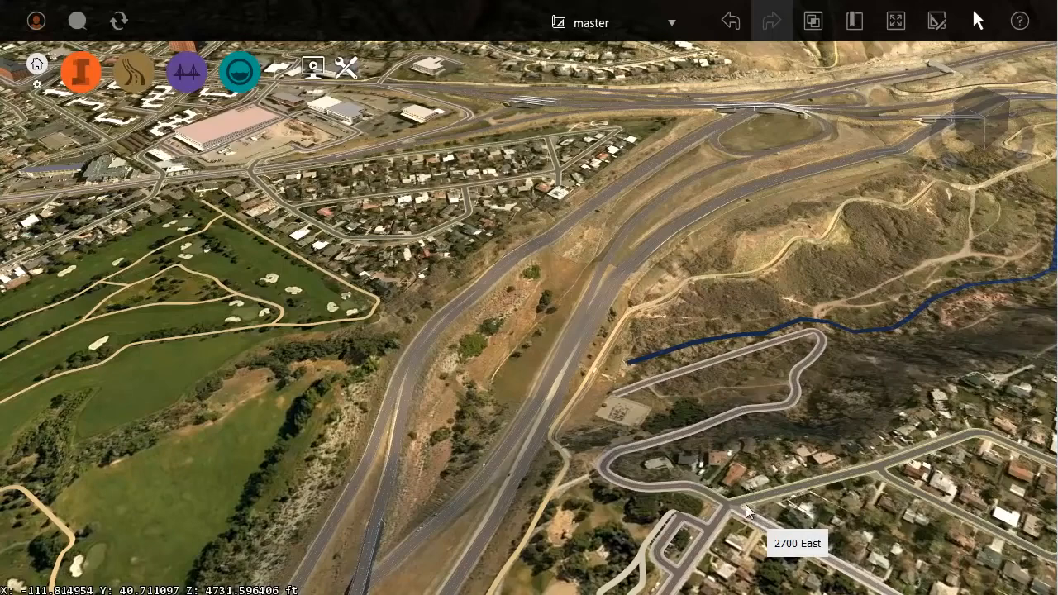
pyautogui.scroll(2, 720, 224)
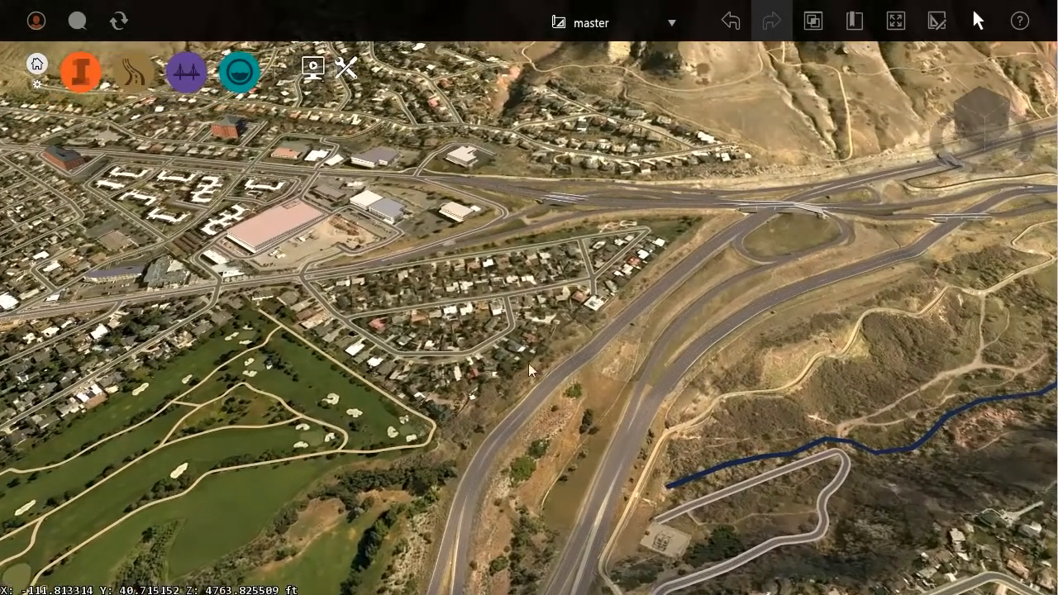
pyautogui.moveTo(528, 364); pyautogui.dragTo(692, 304)
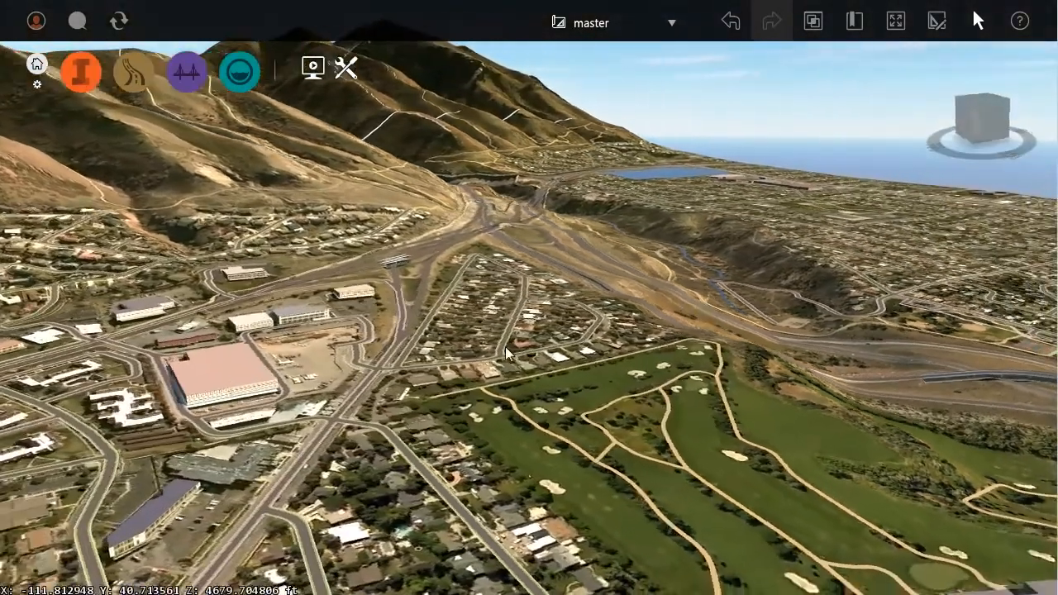
pyautogui.scroll(3, 223, 423)
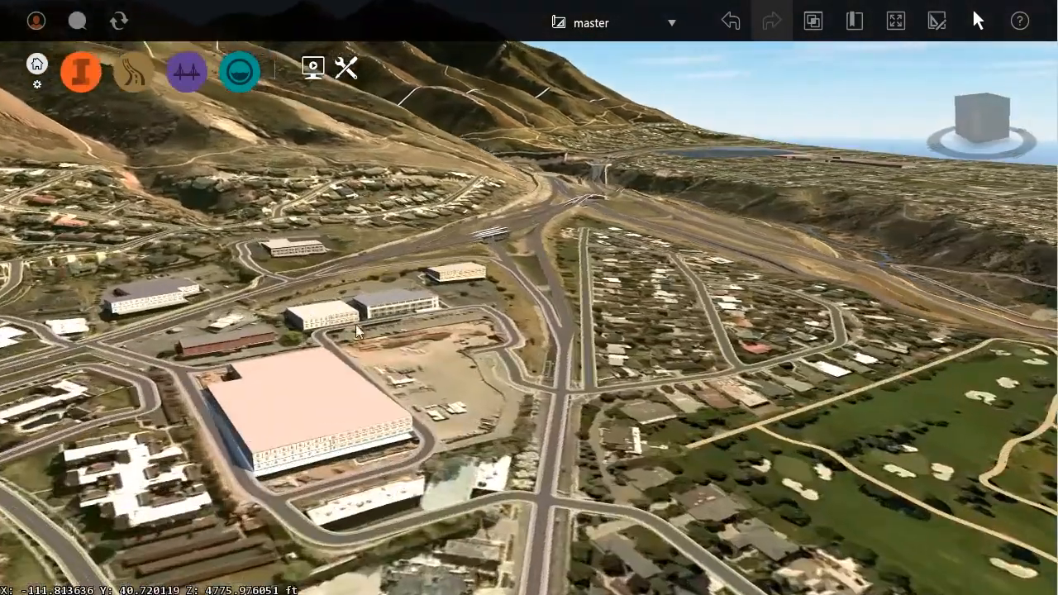
pyautogui.scroll(-2, 355, 413)
pyautogui.moveTo(390, 438); pyautogui.dragTo(532, 343)
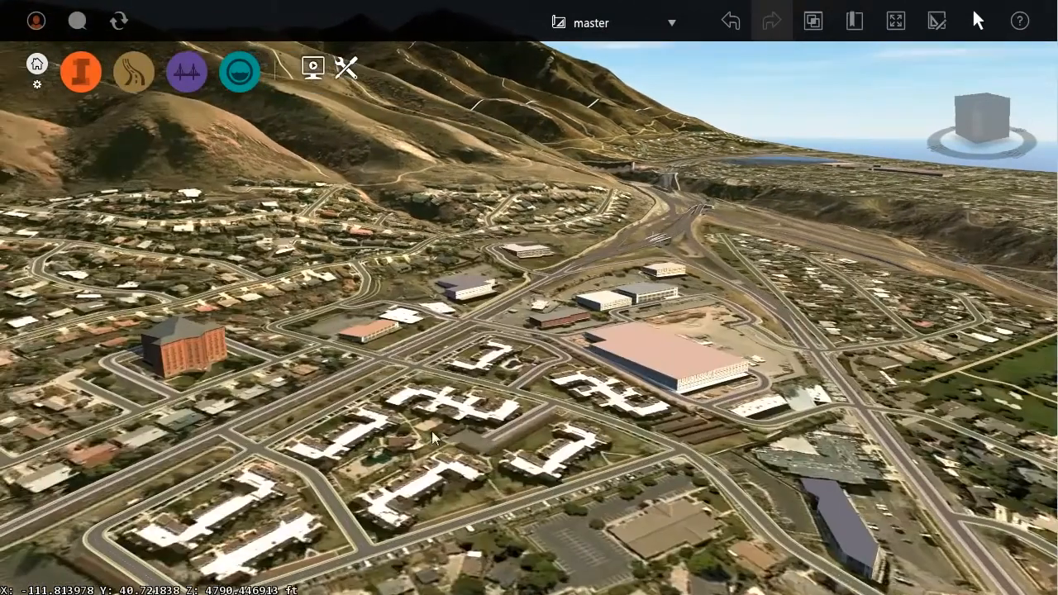
pyautogui.moveTo(507, 417); pyautogui.dragTo(244, 403)
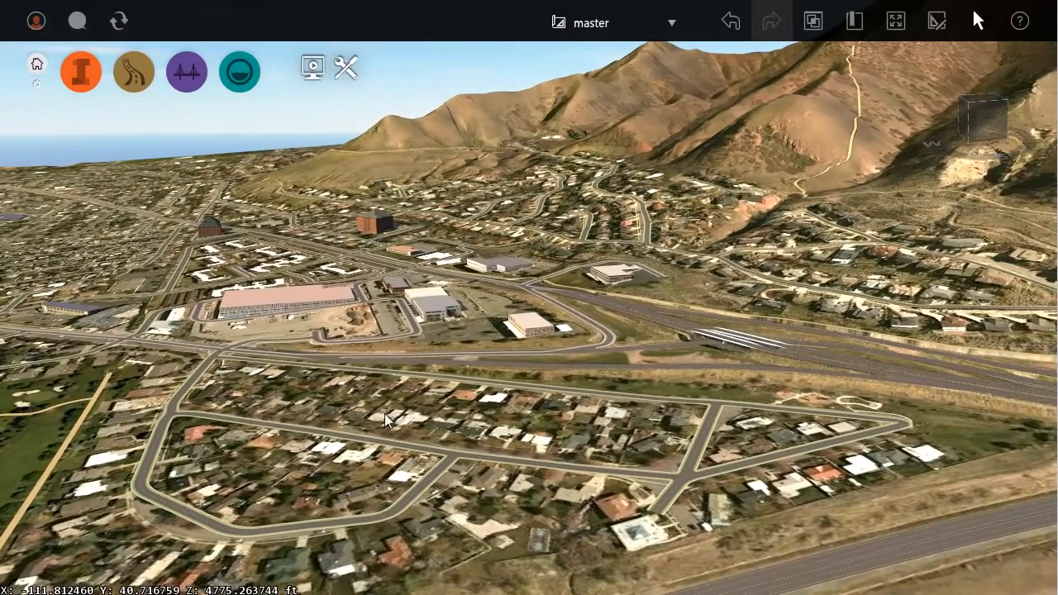